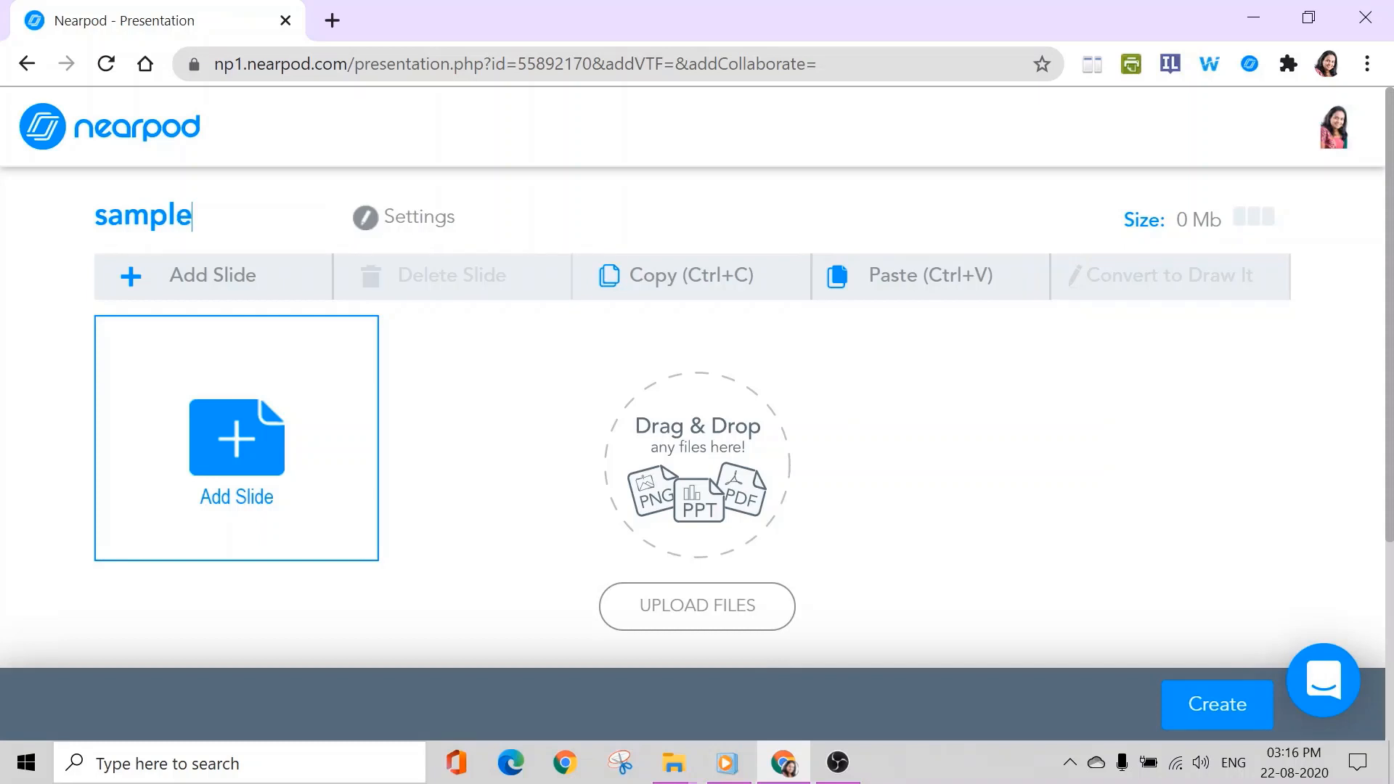
Step: Confirm "sample" as the lesson title and start adding a video as its first slide
{"action": "key", "text": "Return"}
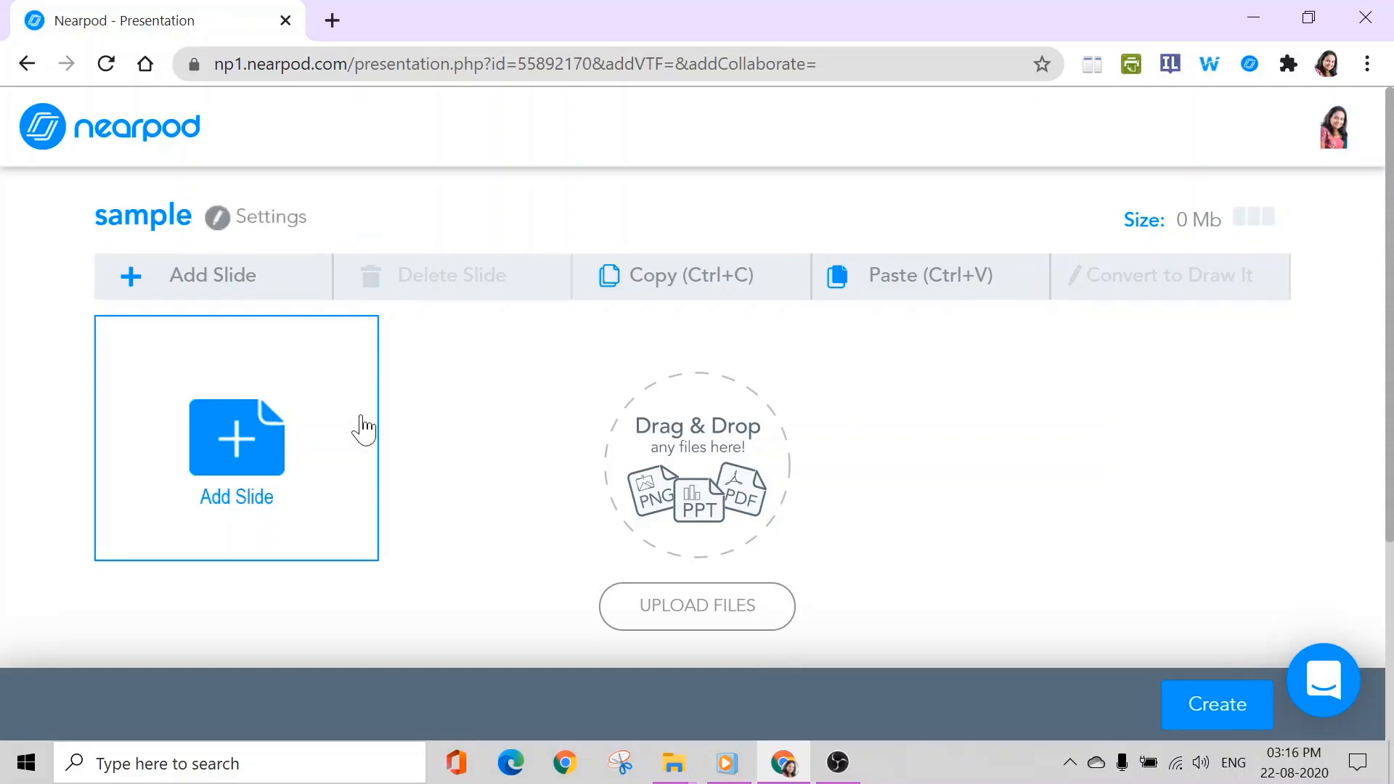
{"action": "left_click", "coordinate": [250, 440]}
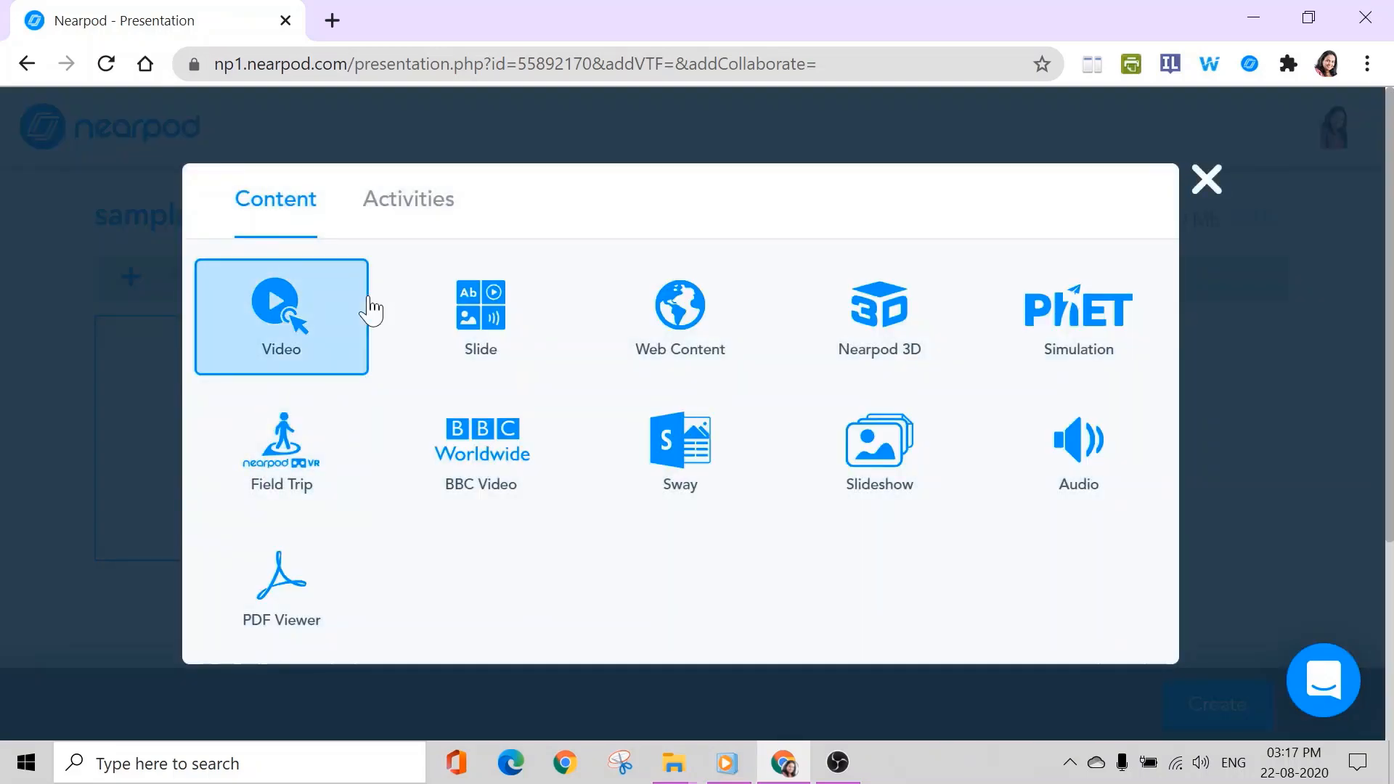
{"action": "left_click", "coordinate": [300, 330]}
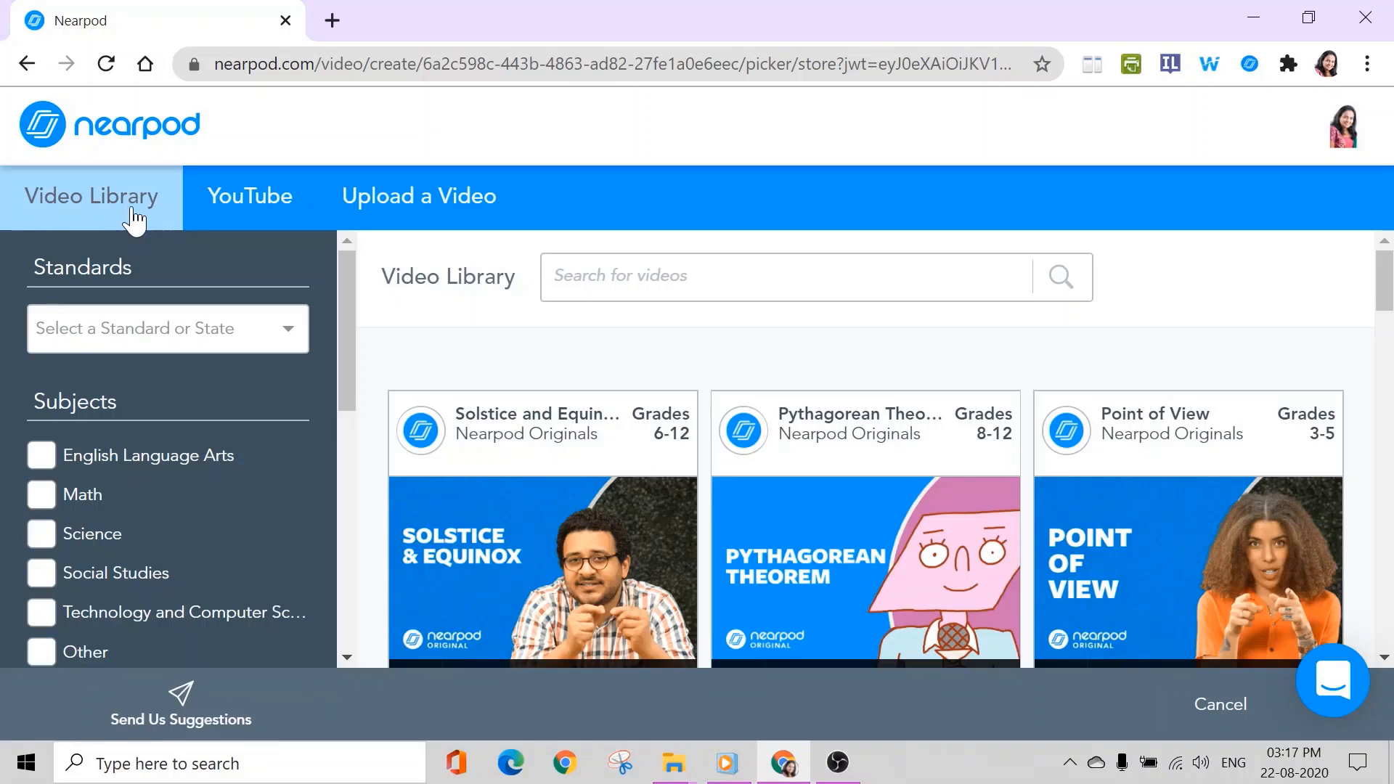
Step: Upload the "Final ann..." video file from the desktop as the slide's video
{"action": "left_click", "coordinate": [247, 212]}
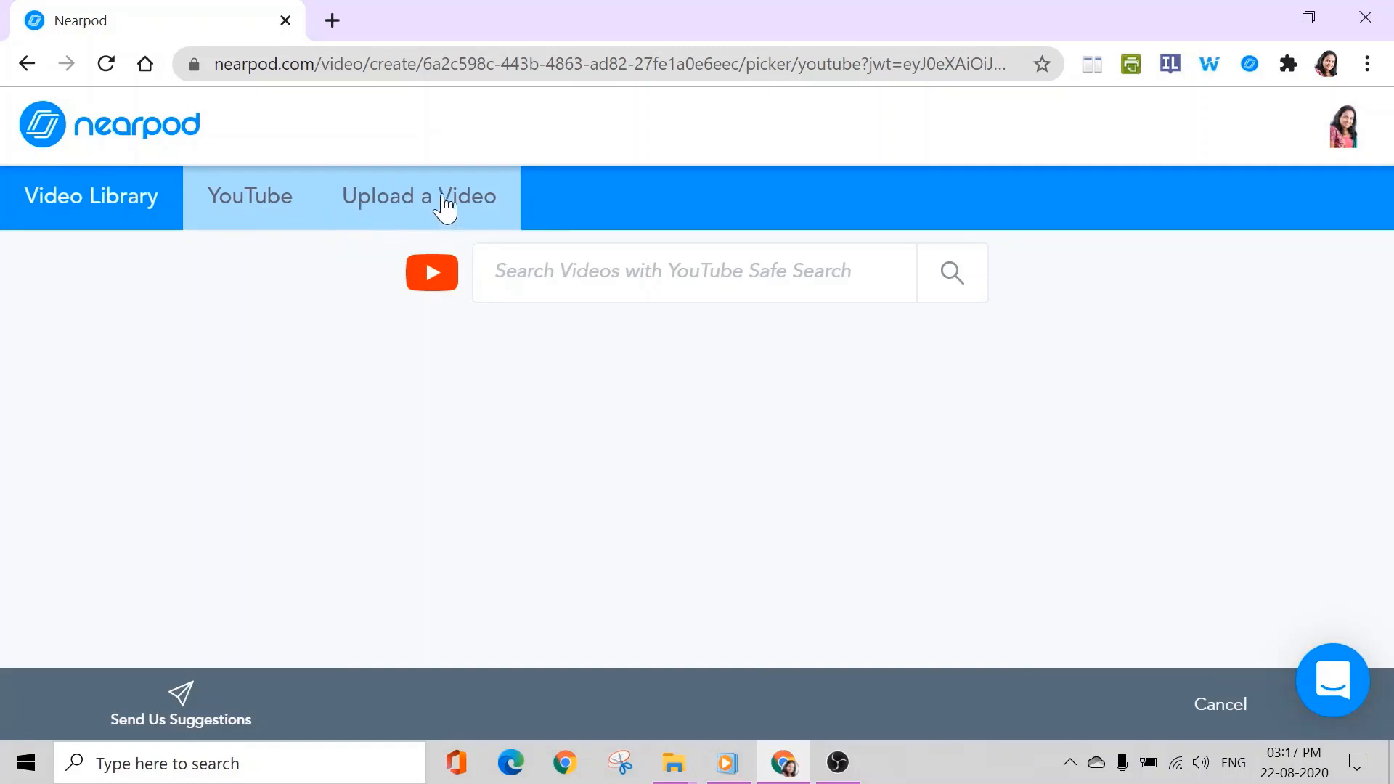
{"action": "left_click", "coordinate": [445, 207]}
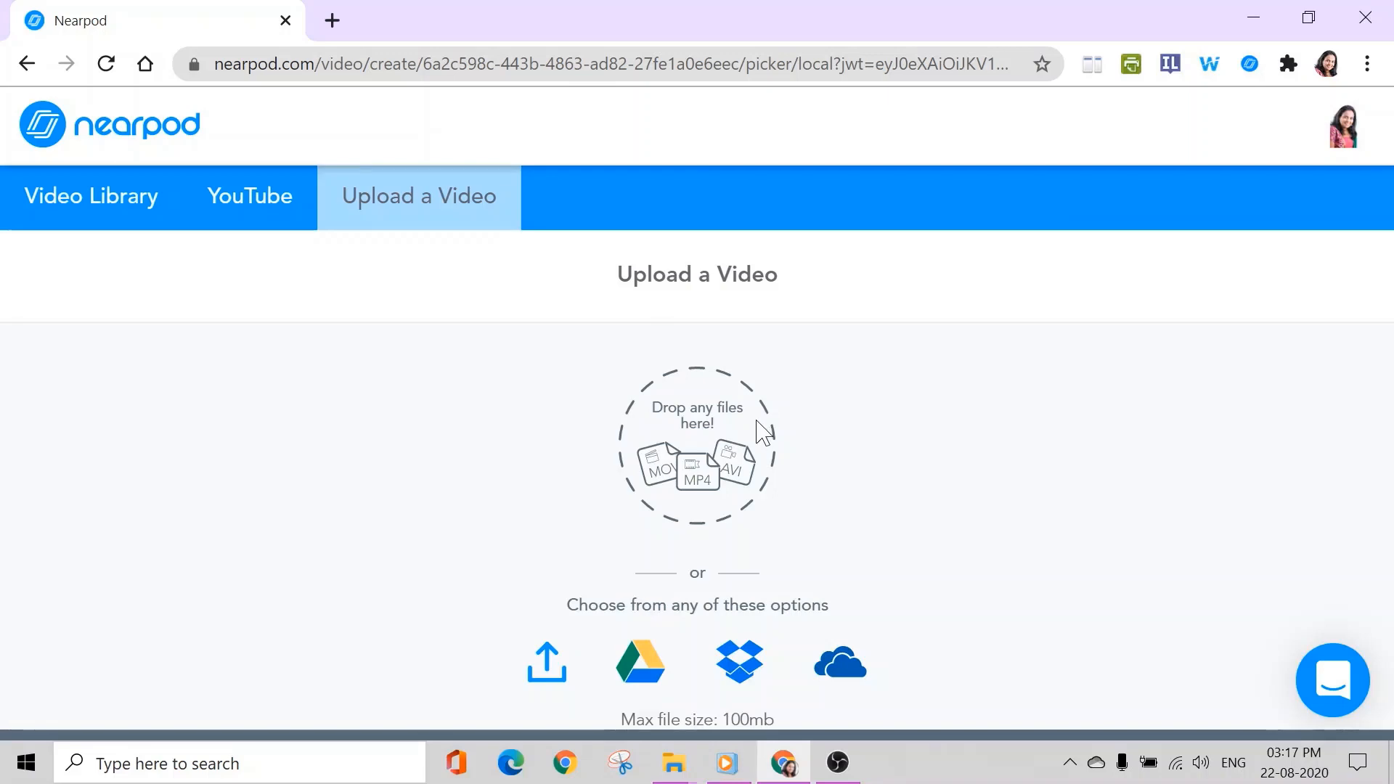
{"action": "left_click", "coordinate": [1313, 17]}
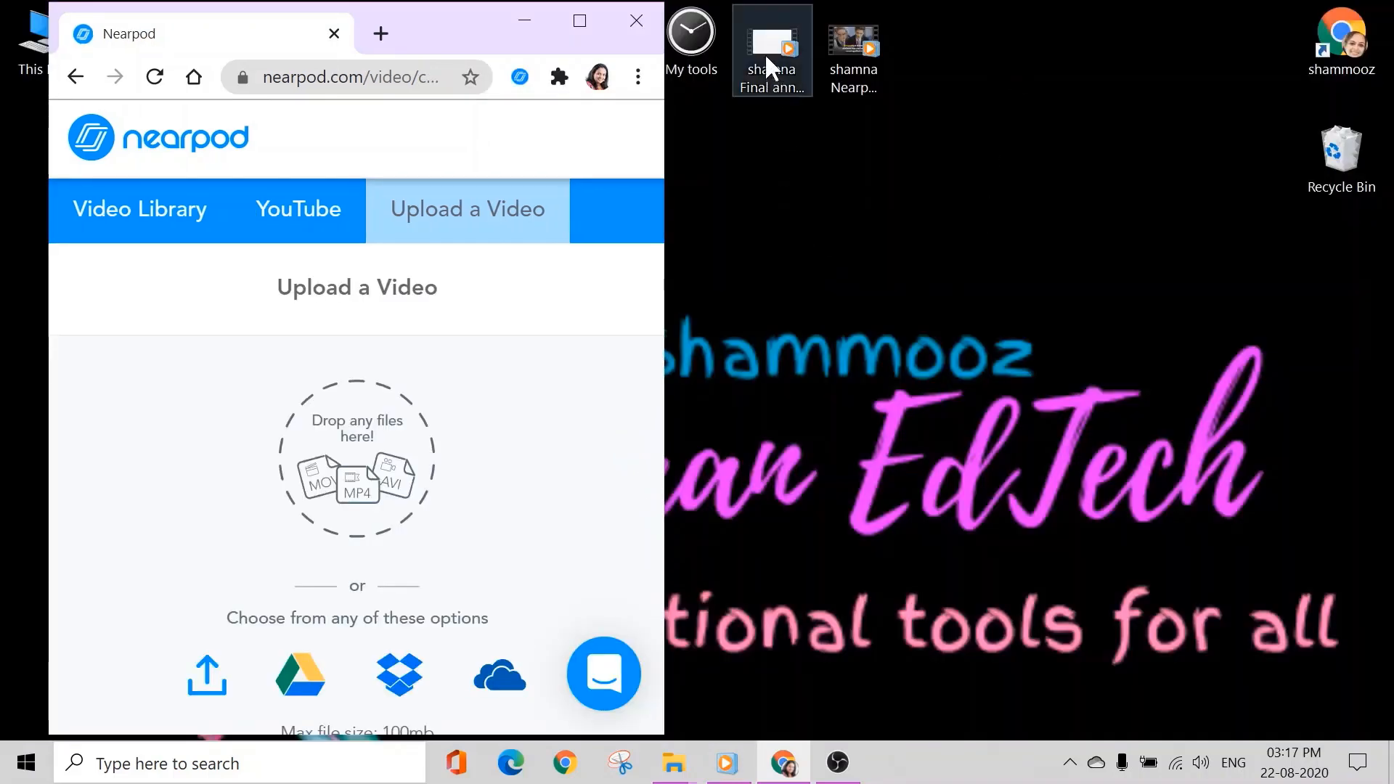
{"action": "left_click_drag", "start_coordinate": [771, 58], "coordinate": [344, 495]}
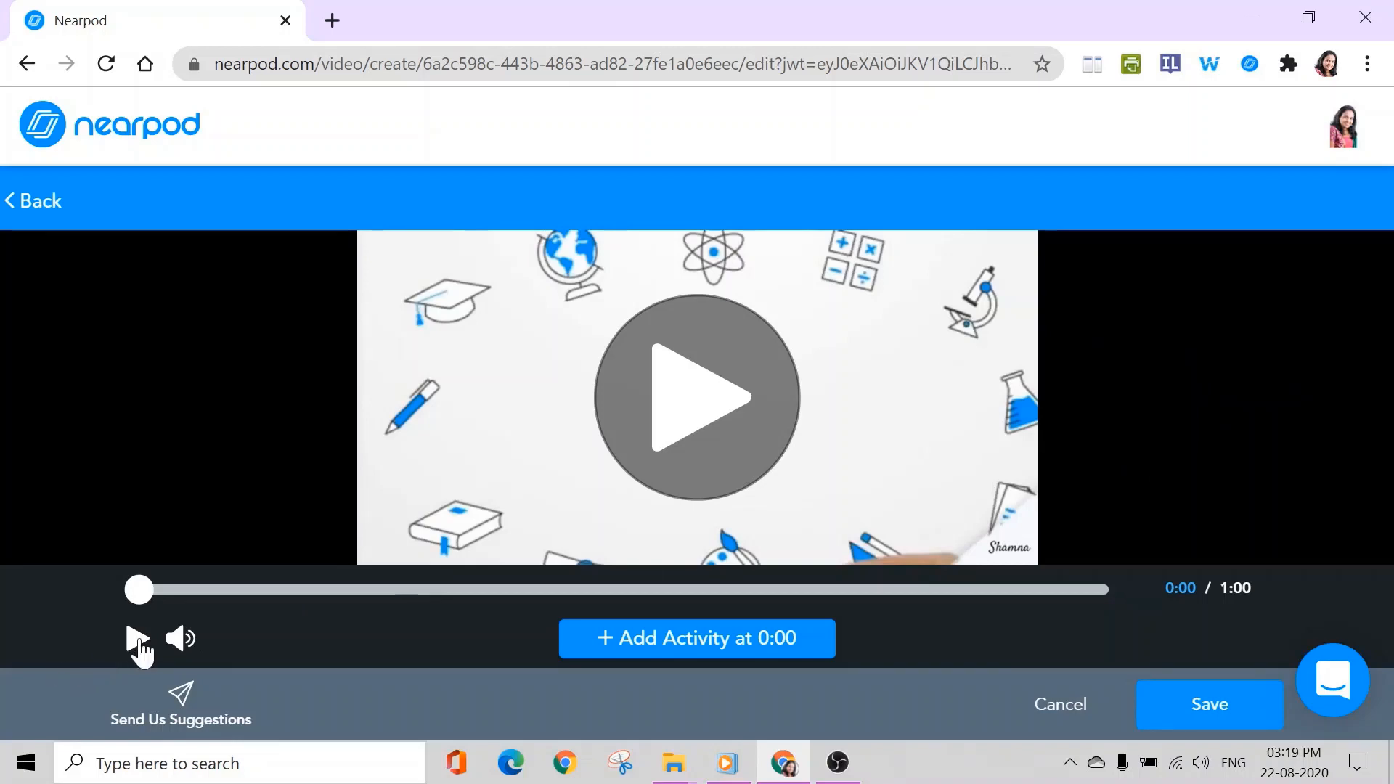
Step: Add a multiple choice question at 0:08 of the video asking "Do you think people are affected beacuse of covid 19?"
{"action": "left_click", "coordinate": [138, 641]}
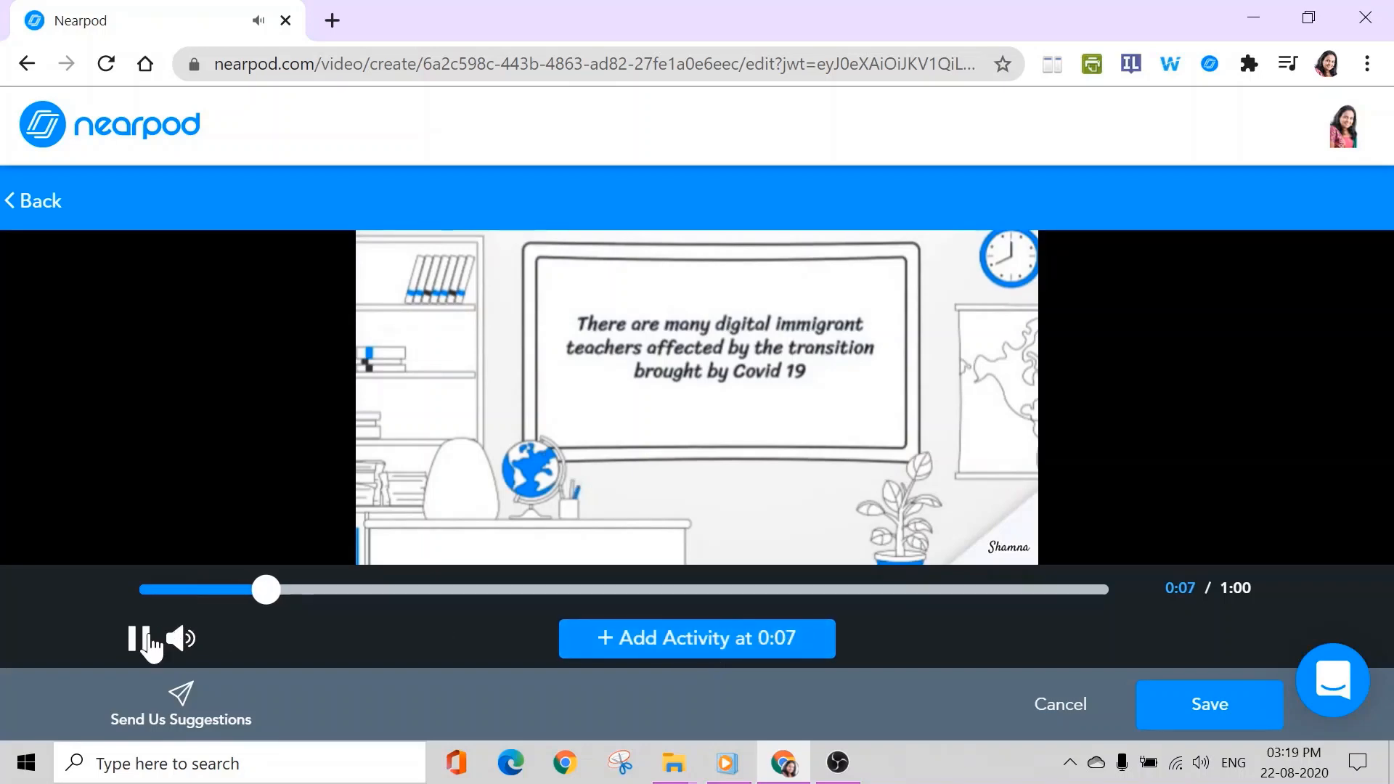
{"action": "left_click", "coordinate": [145, 641]}
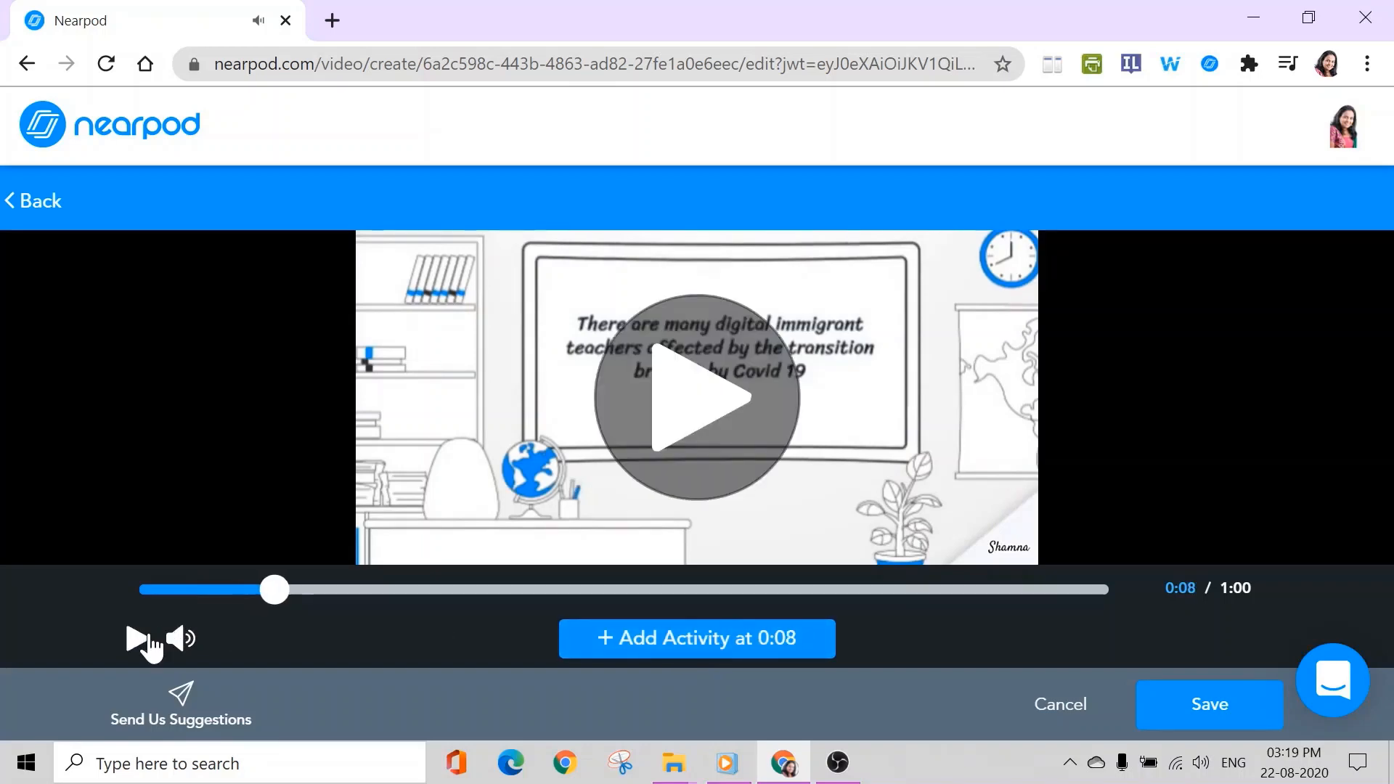
{"action": "left_click", "coordinate": [730, 646]}
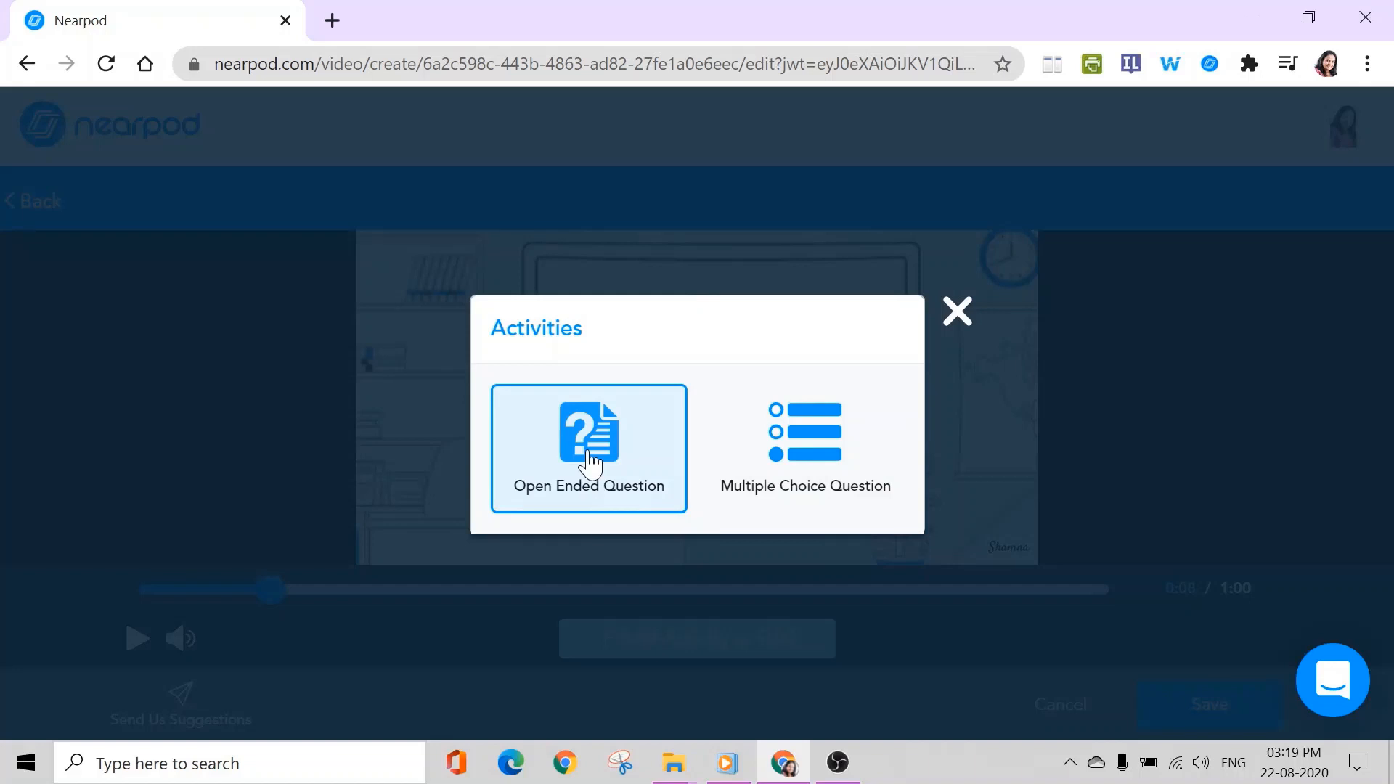
{"action": "left_click", "coordinate": [780, 458]}
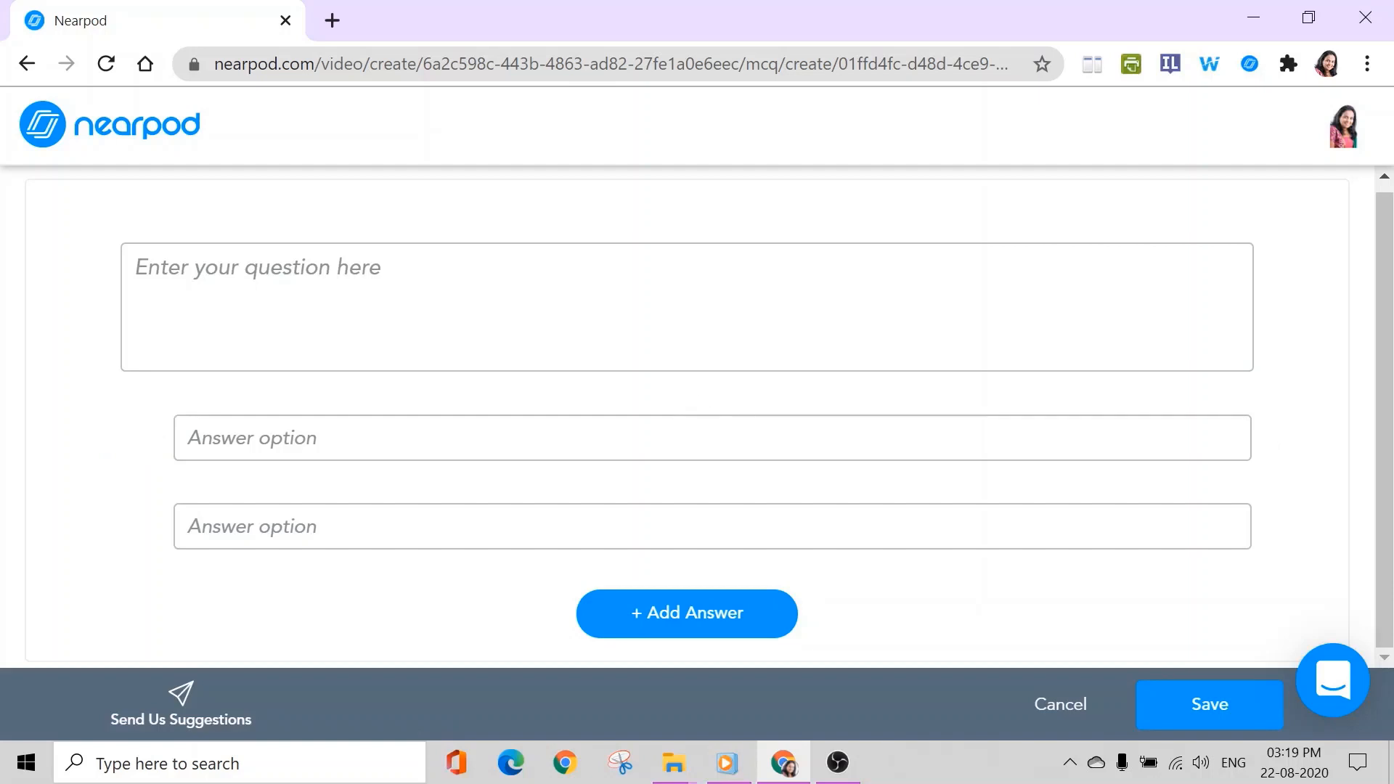
{"action": "left_click", "coordinate": [259, 269]}
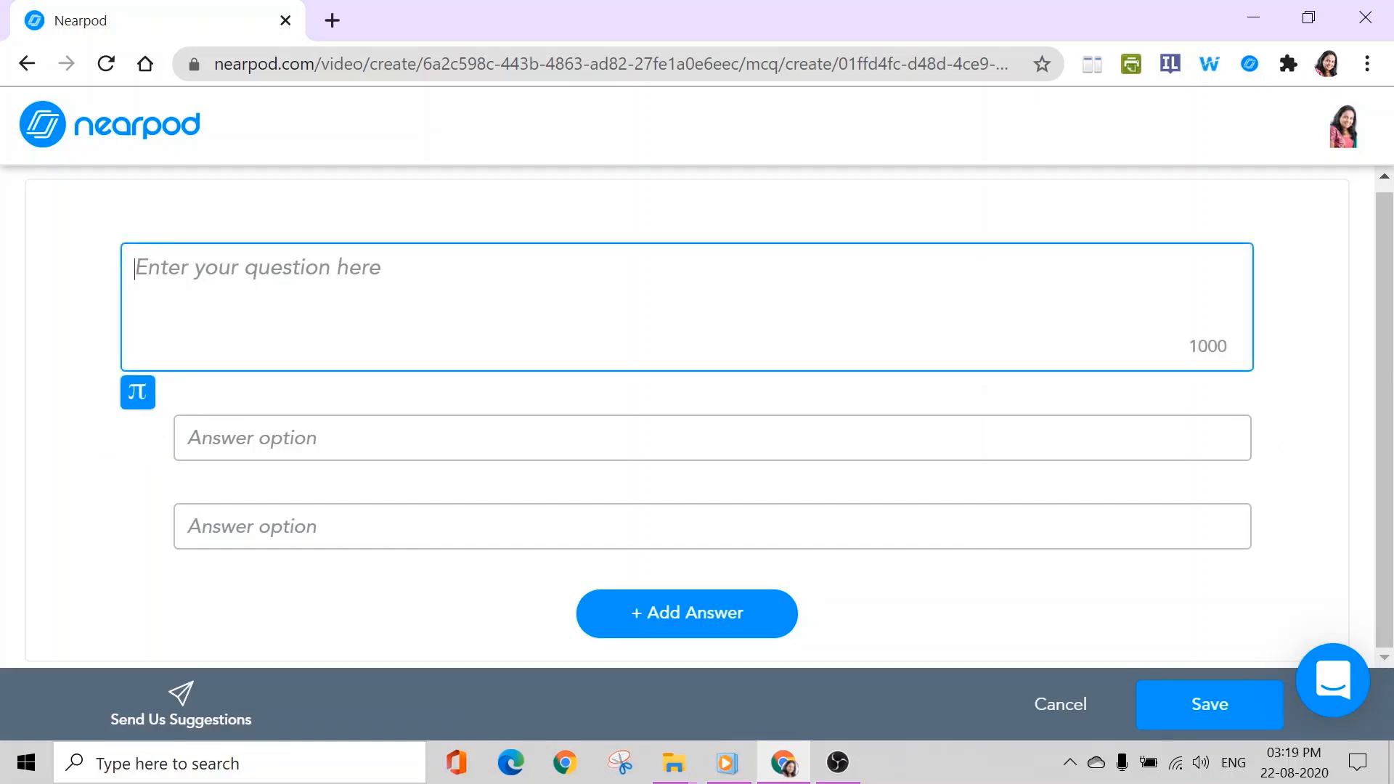
{"action": "type", "text": "do"}
{"action": "type", "text": "you think people are affected beacuse of covid 19?"}
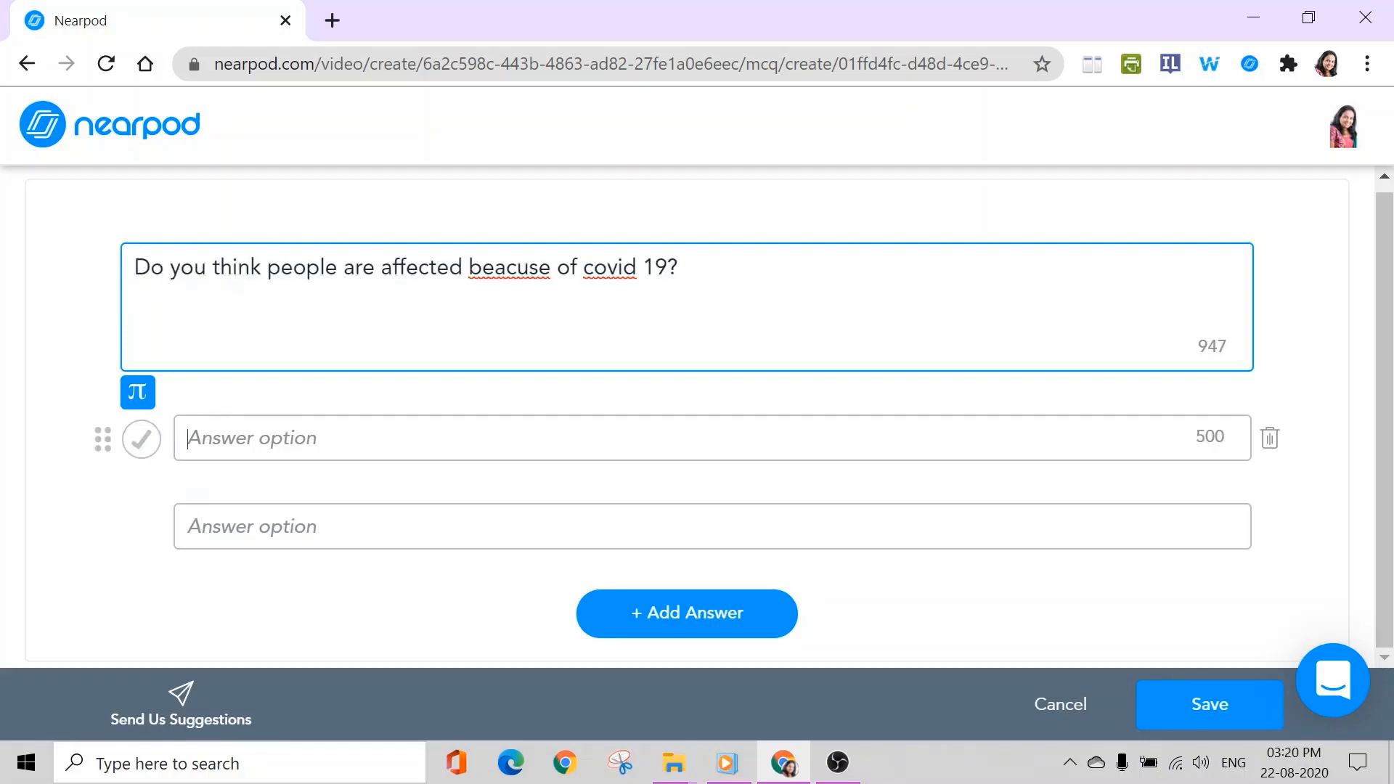
Step: Give the multiple choice question three answer options: "Yes", "No" and "not sure"
{"action": "left_click", "coordinate": [188, 438]}
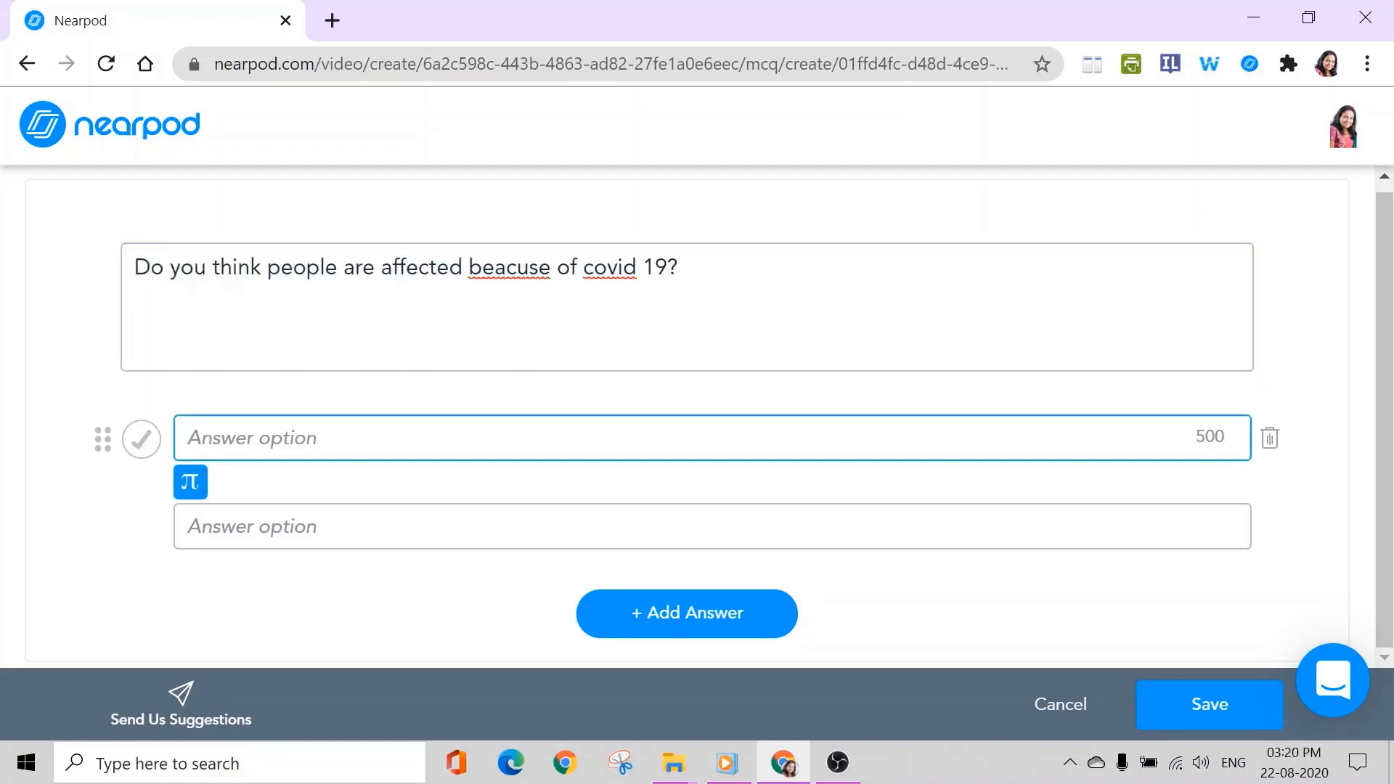
{"action": "type", "text": "Yes"}
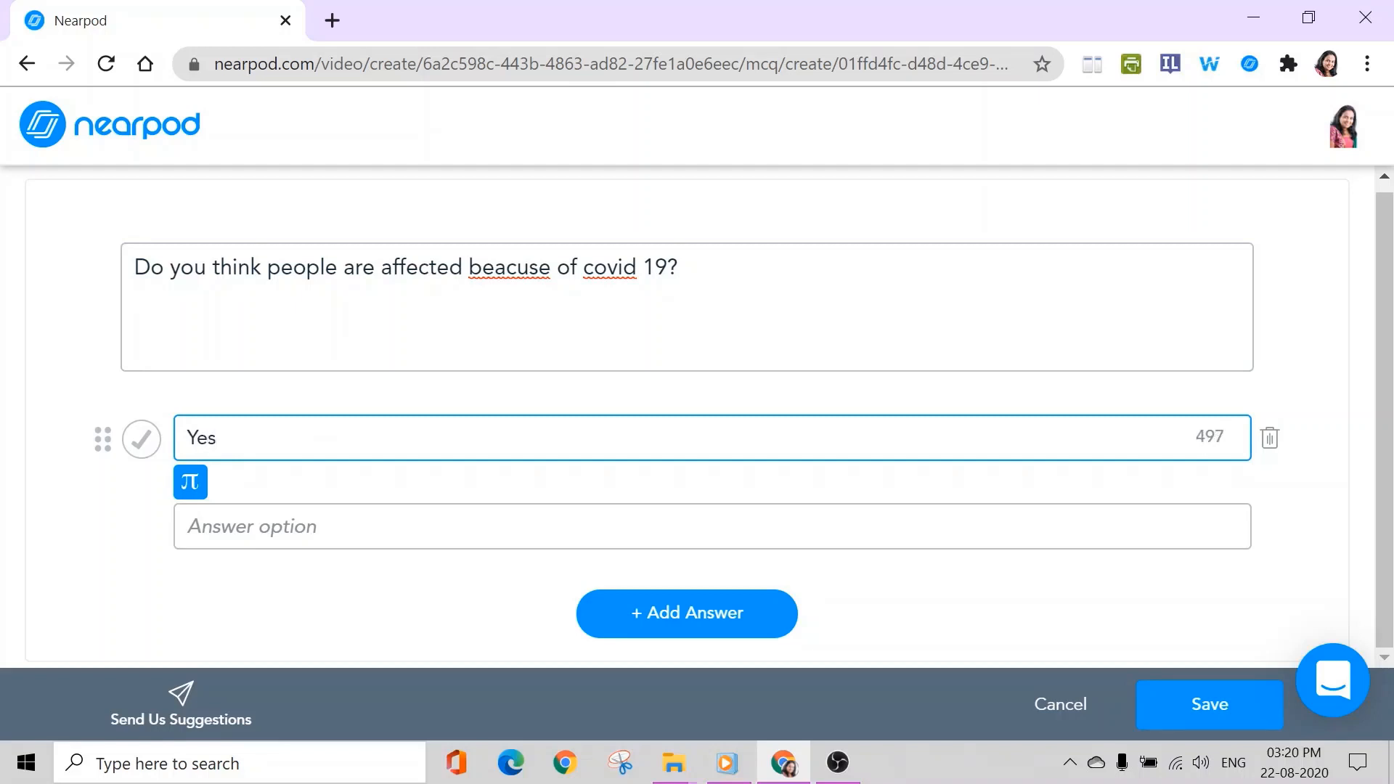
{"action": "left_click", "coordinate": [188, 526]}
{"action": "type", "text": "No"}
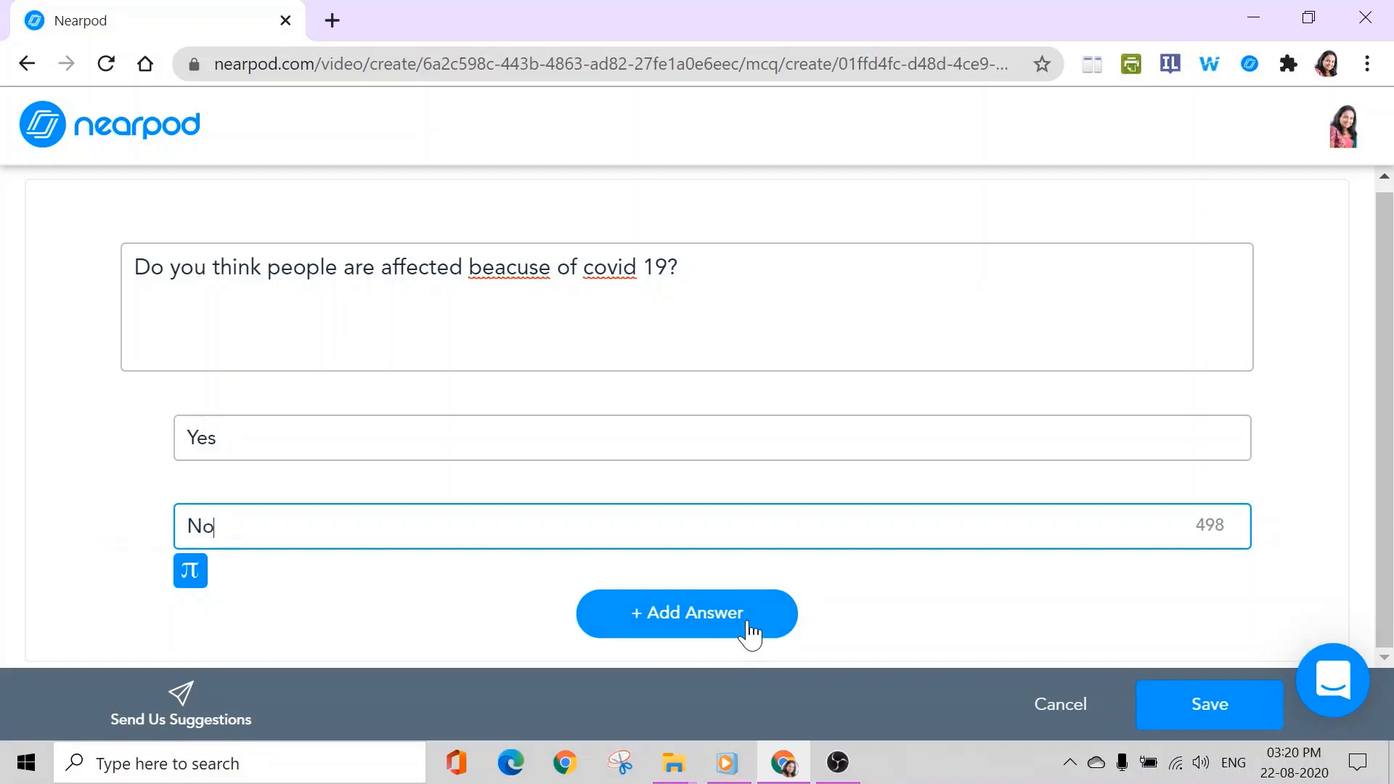
{"action": "left_click", "coordinate": [706, 622]}
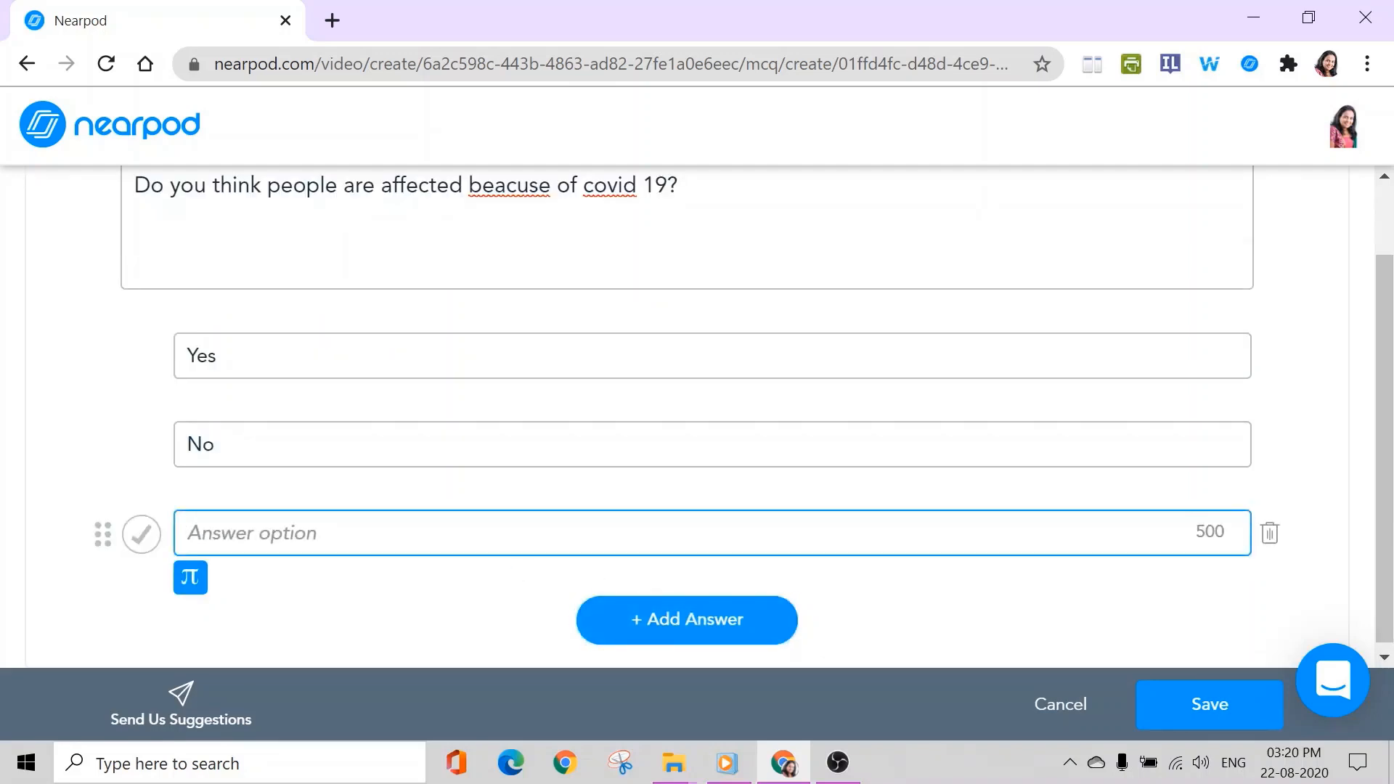
{"action": "type", "text": "no"}
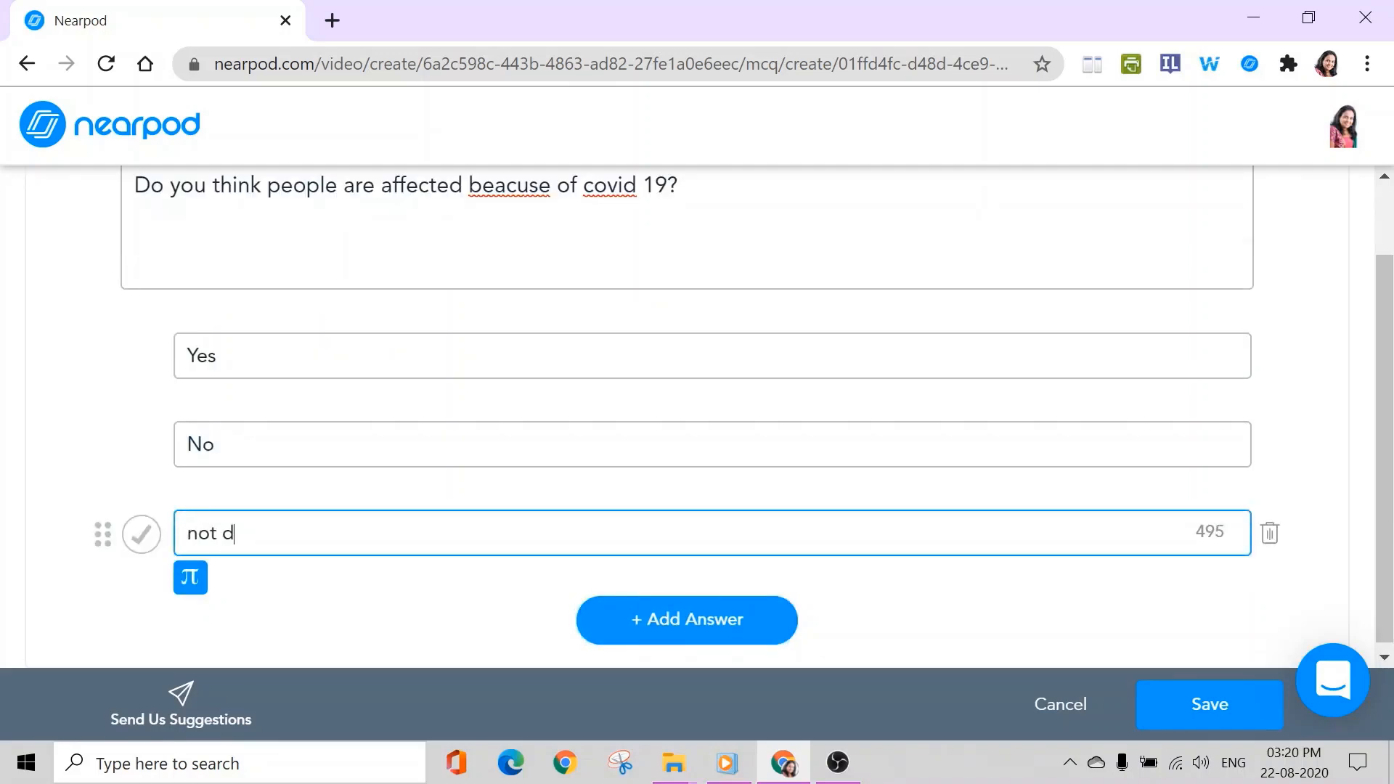
{"action": "type", "text": "t sure"}
Step: Mark "Yes" as the correct answer and save the multiple choice question
{"action": "left_click", "coordinate": [144, 367]}
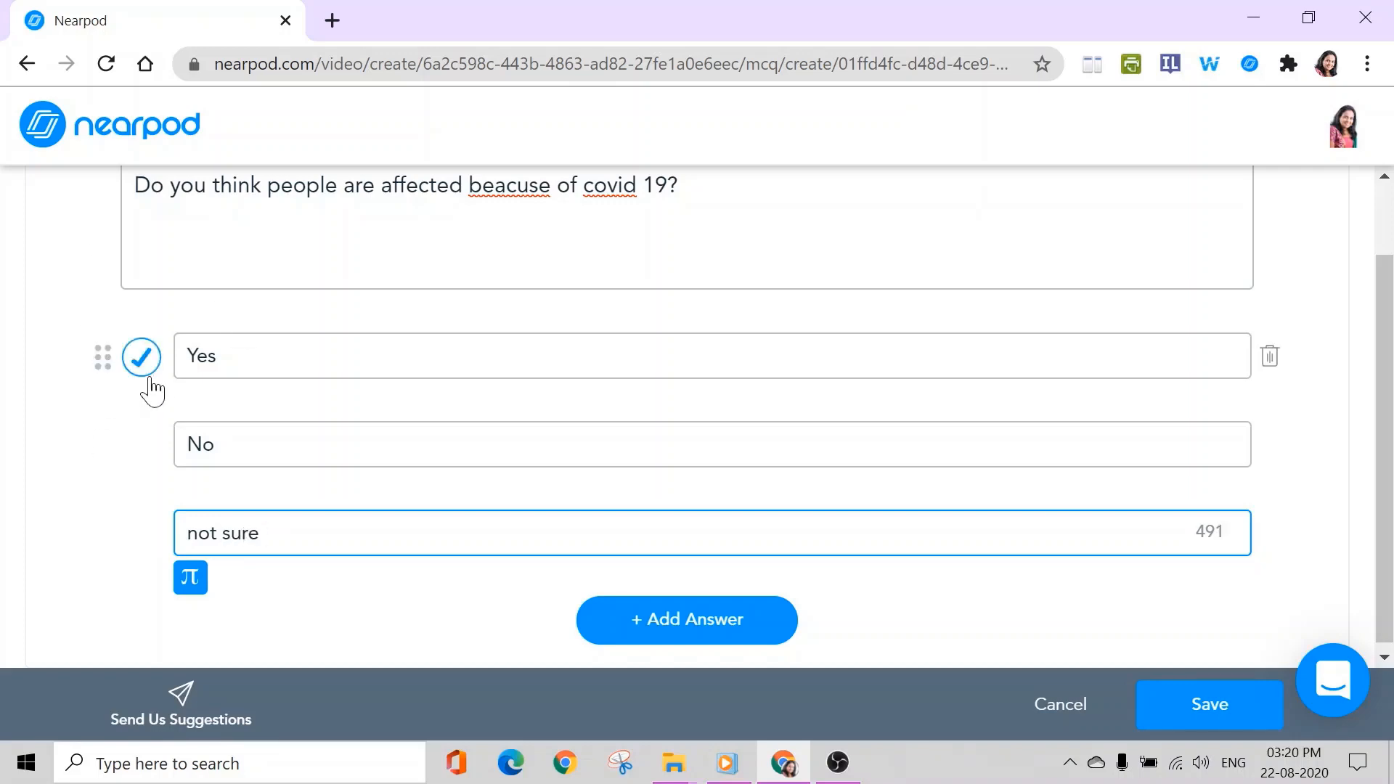
{"action": "left_click", "coordinate": [144, 366]}
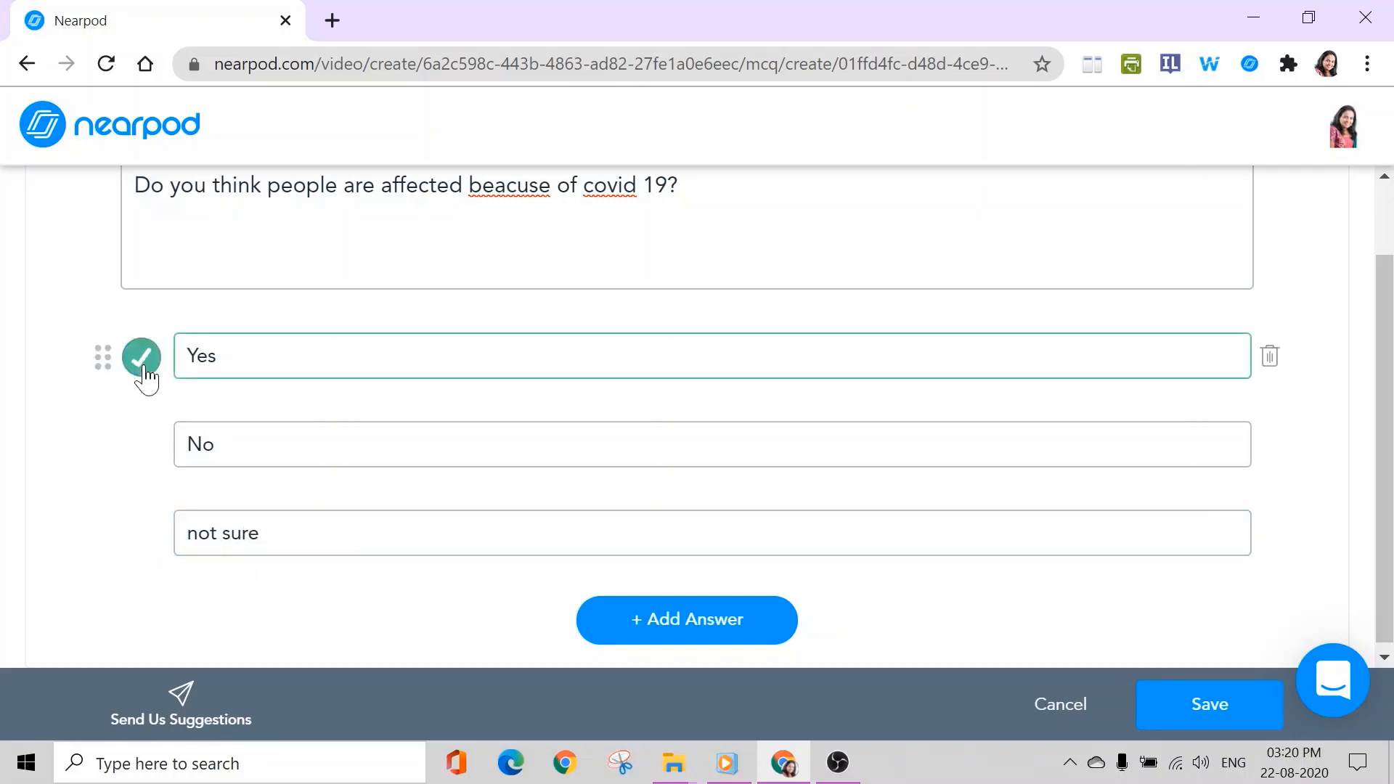
{"action": "mouse_move", "coordinate": [104, 374]}
{"action": "left_mouse_down"}
{"action": "mouse_move", "coordinate": [86, 456]}
{"action": "mouse_move", "coordinate": [105, 368]}
{"action": "mouse_move", "coordinate": [103, 472]}
{"action": "mouse_move", "coordinate": [112, 321]}
{"action": "mouse_move", "coordinate": [109, 352]}
{"action": "left_mouse_up"}
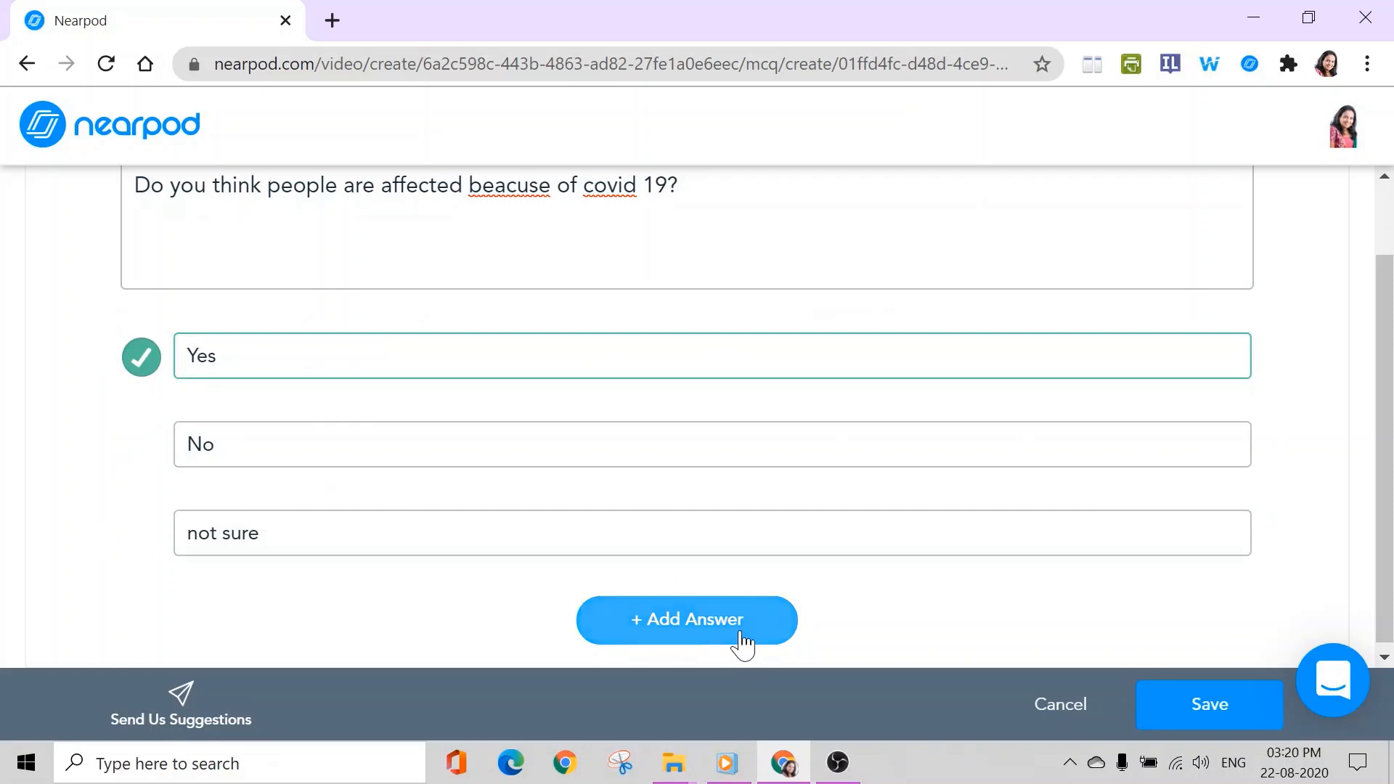
{"action": "left_click", "coordinate": [1226, 716]}
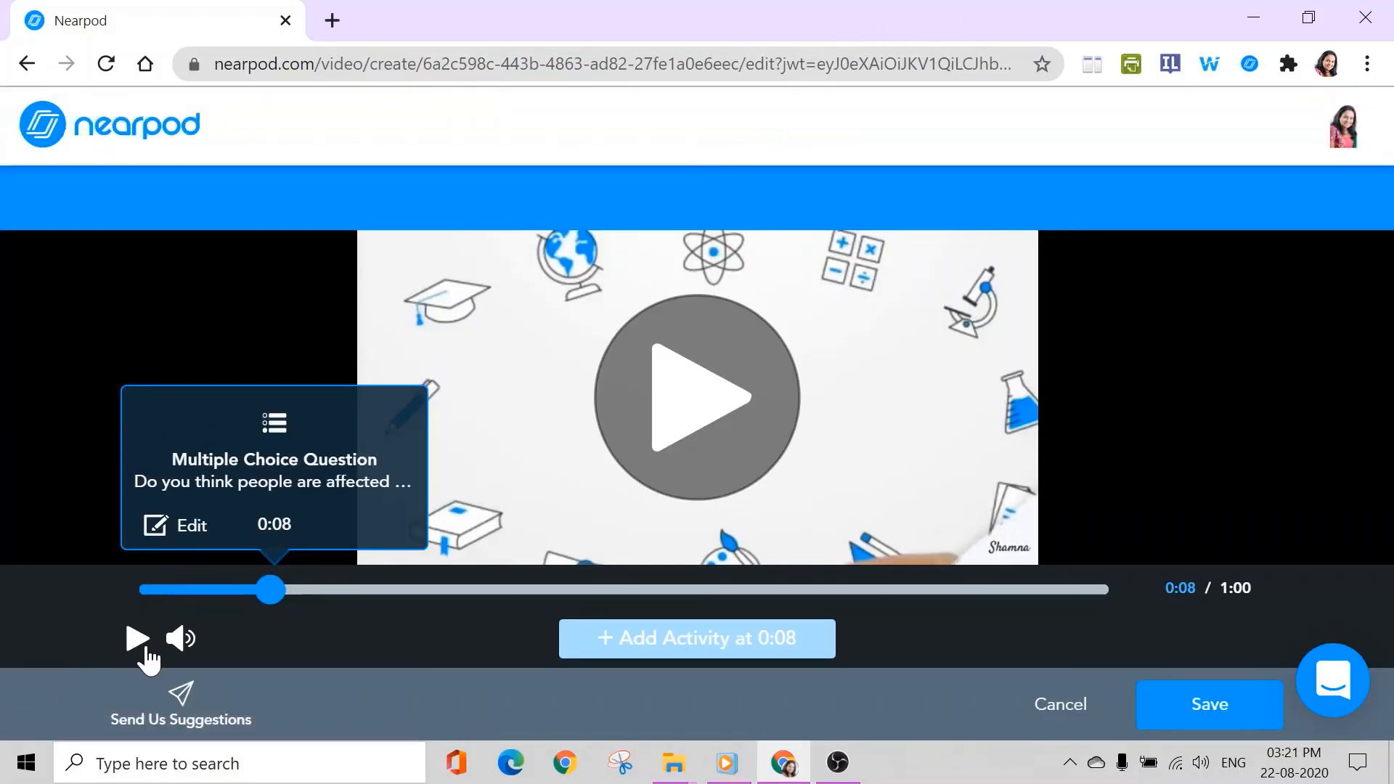
Step: Add and save an open ended question at 0:23 of the video asking "How can we stay positive ?"
{"action": "left_click", "coordinate": [142, 649]}
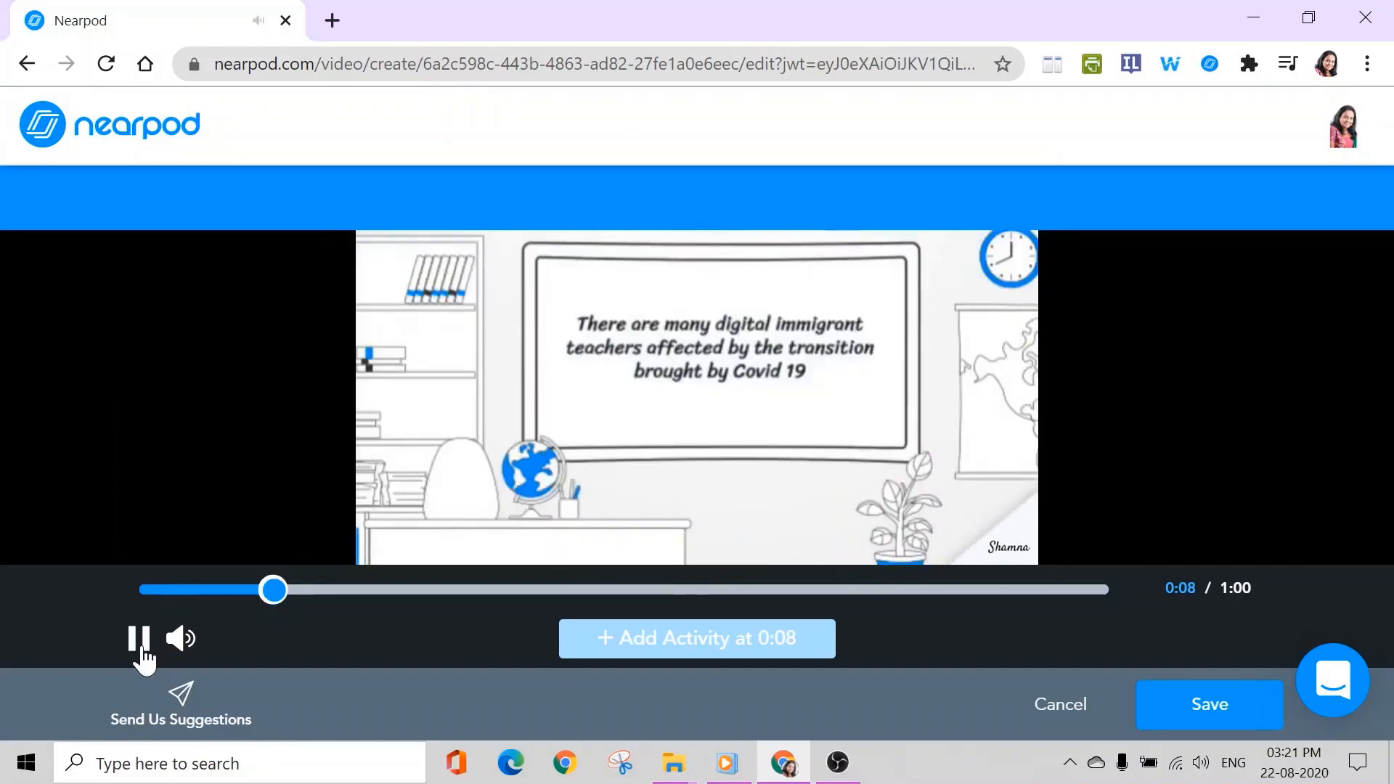
{"action": "left_click", "coordinate": [474, 594]}
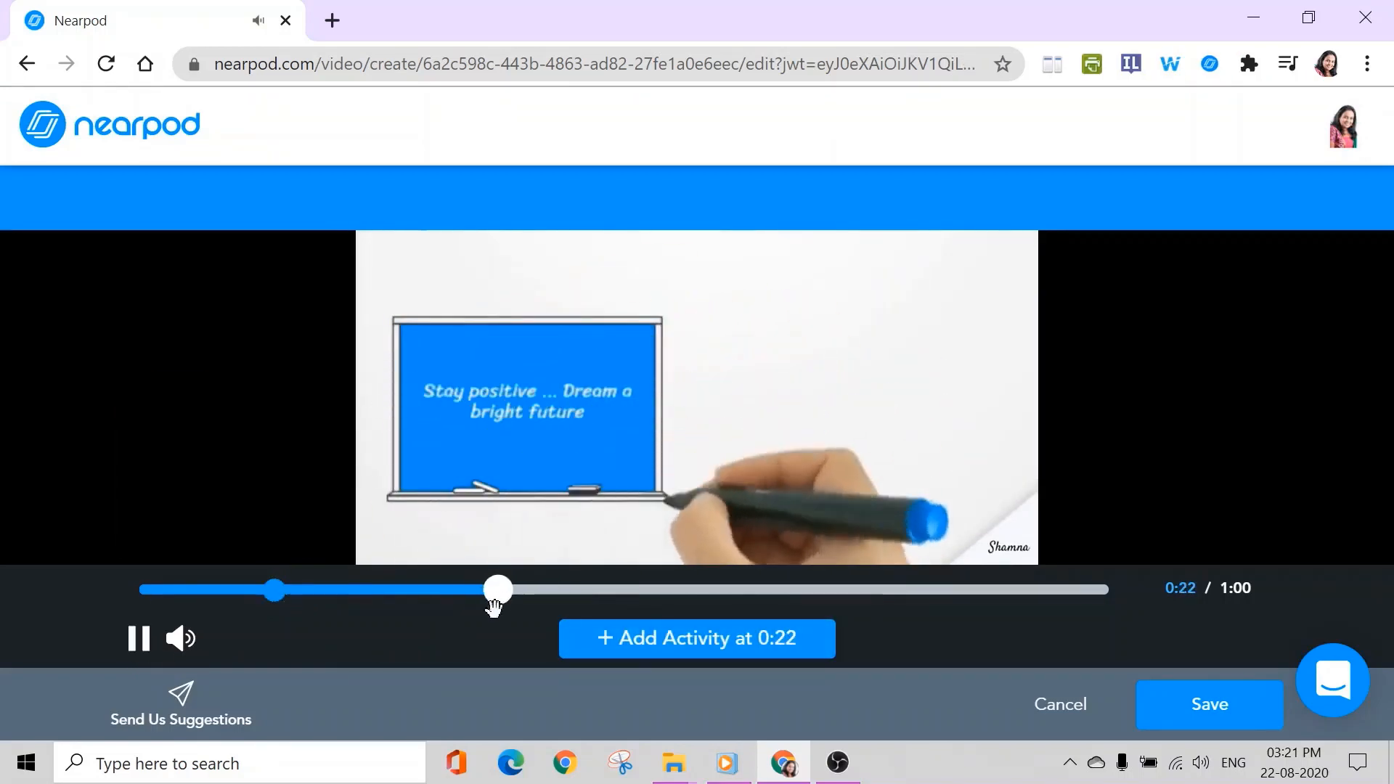
{"action": "left_click", "coordinate": [137, 641]}
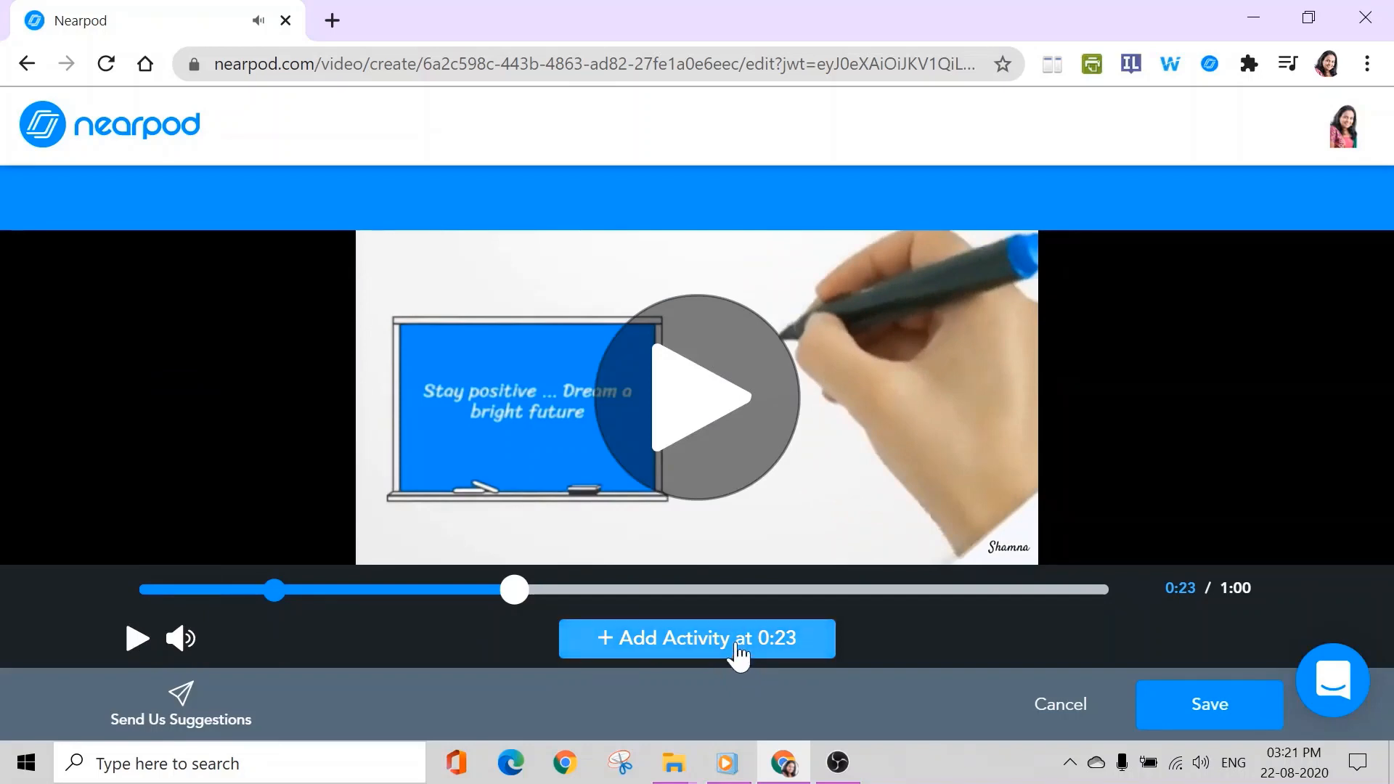
{"action": "left_click", "coordinate": [738, 656]}
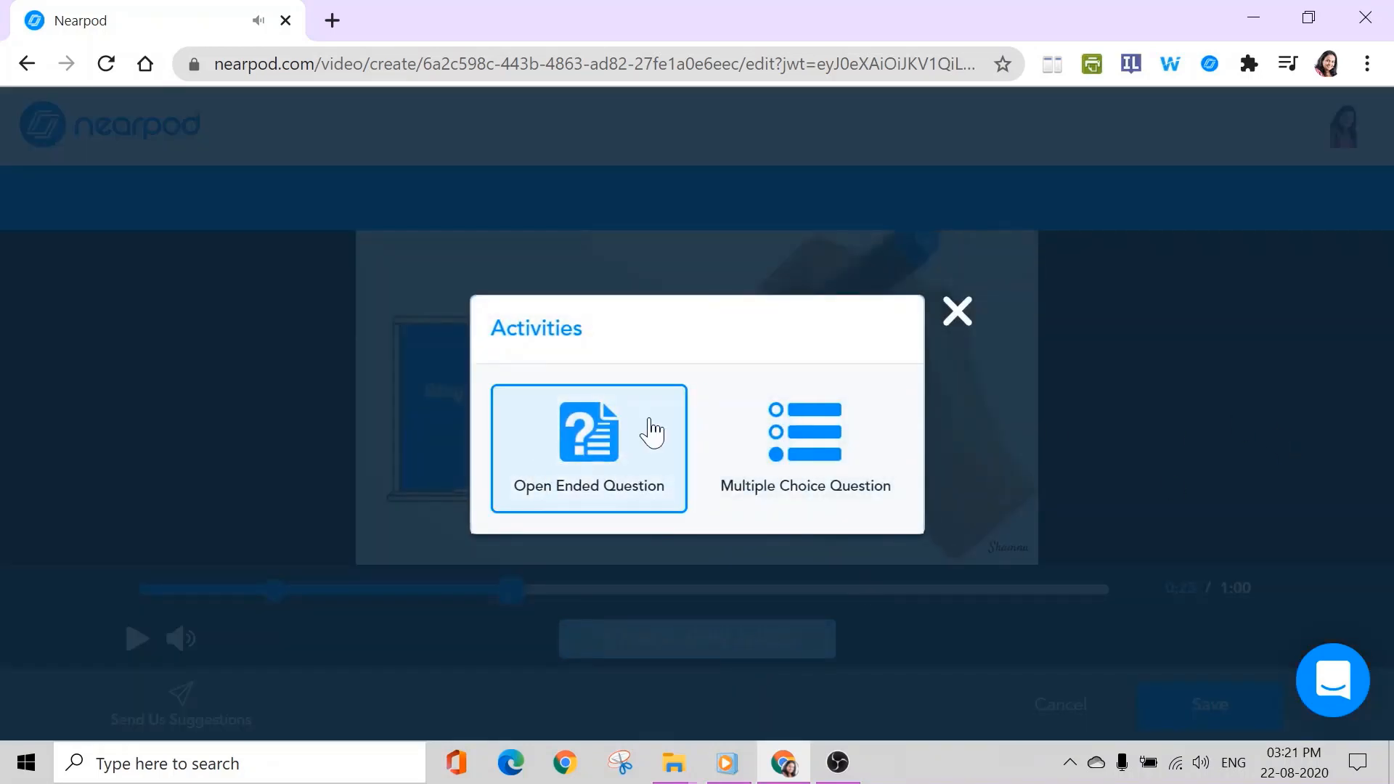
{"action": "left_click", "coordinate": [610, 439]}
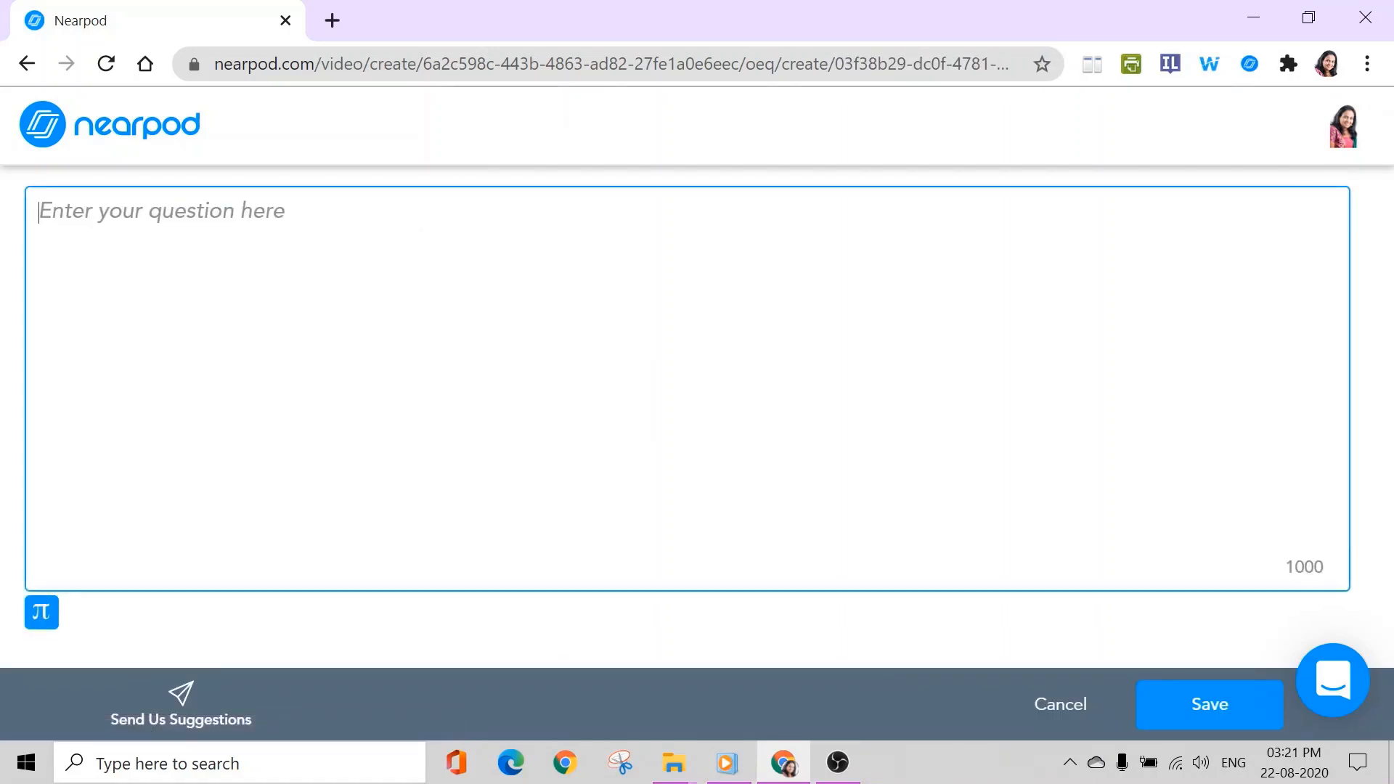
{"action": "type", "text": "How"}
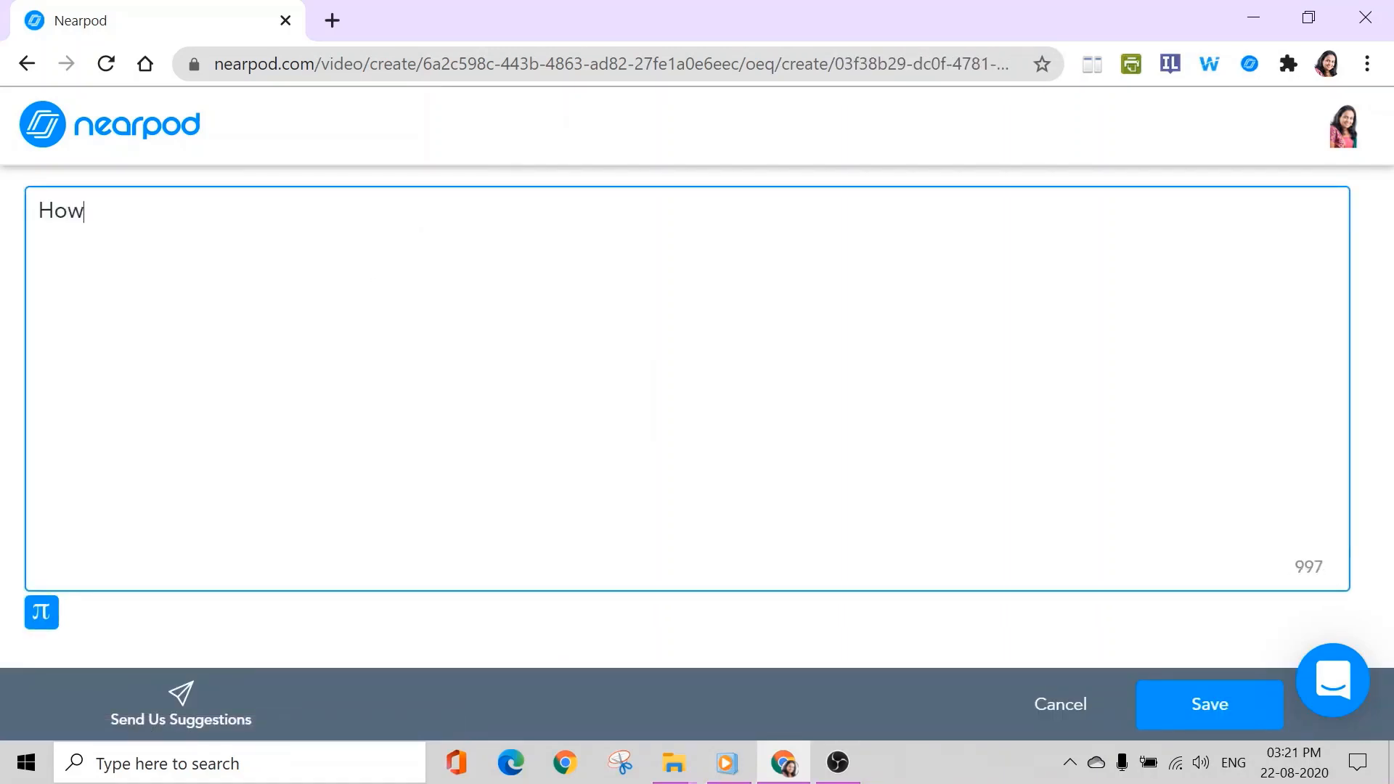
{"action": "type", "text": " can we stay positive ?"}
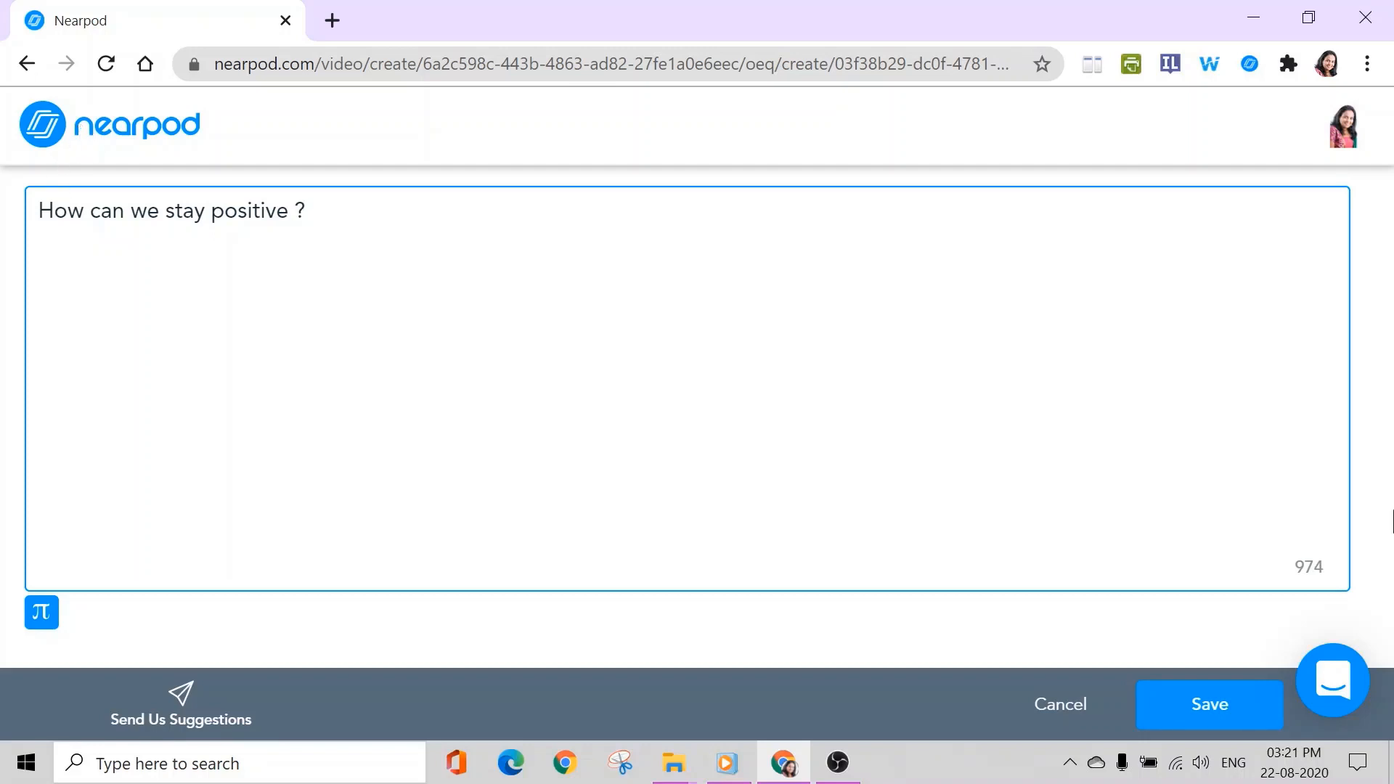
{"action": "left_click", "coordinate": [1209, 713]}
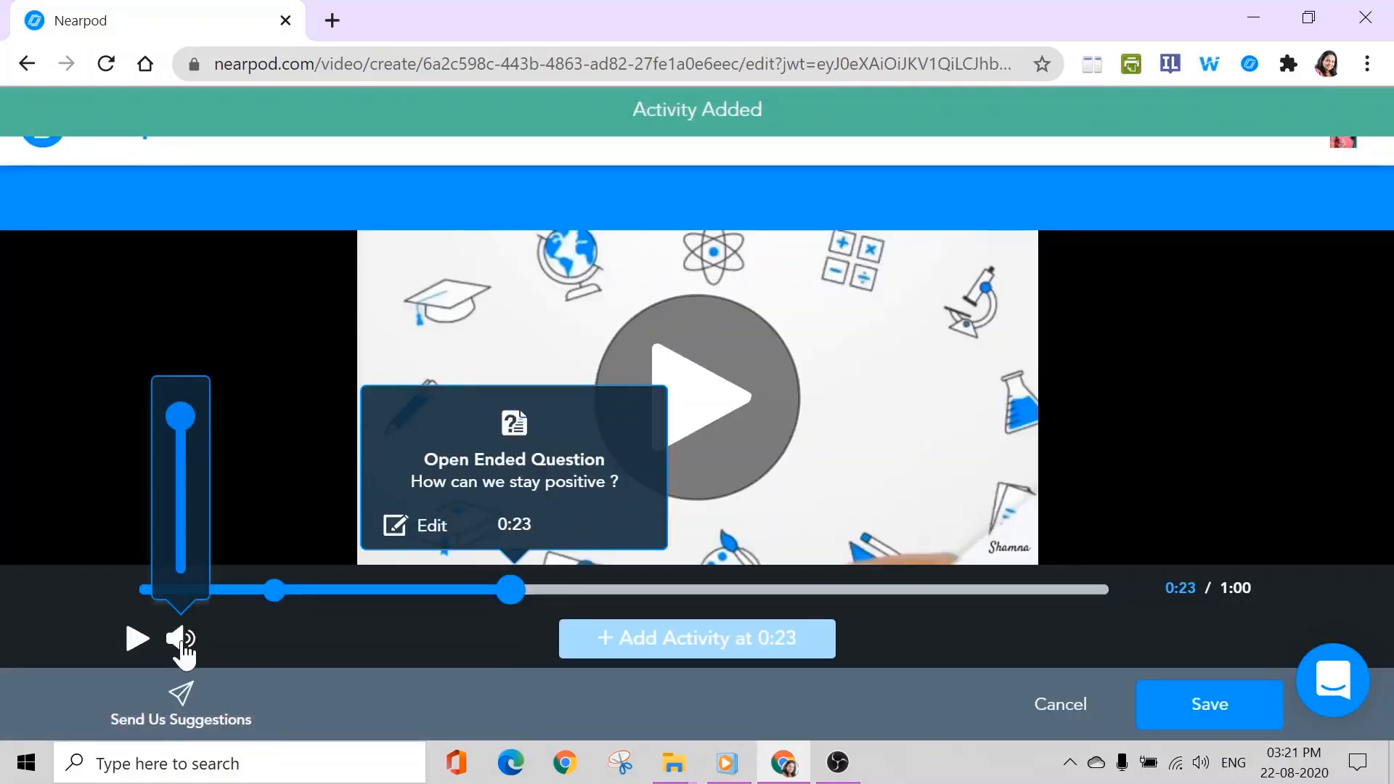
Step: Add and save an open ended question at 0:32 asking "Why should we stay home ?", then save the interactive video to the lesson
{"action": "left_click", "coordinate": [134, 642]}
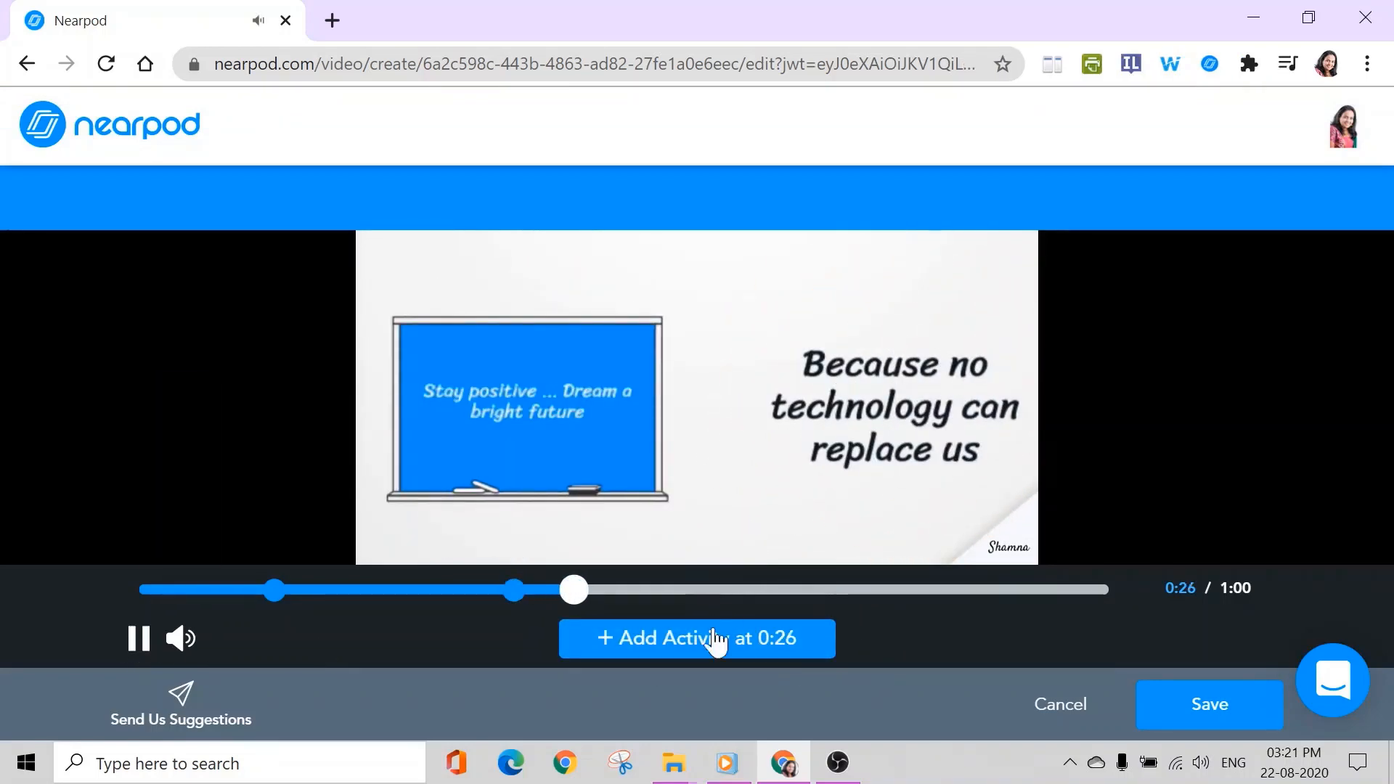
{"action": "left_click", "coordinate": [137, 642]}
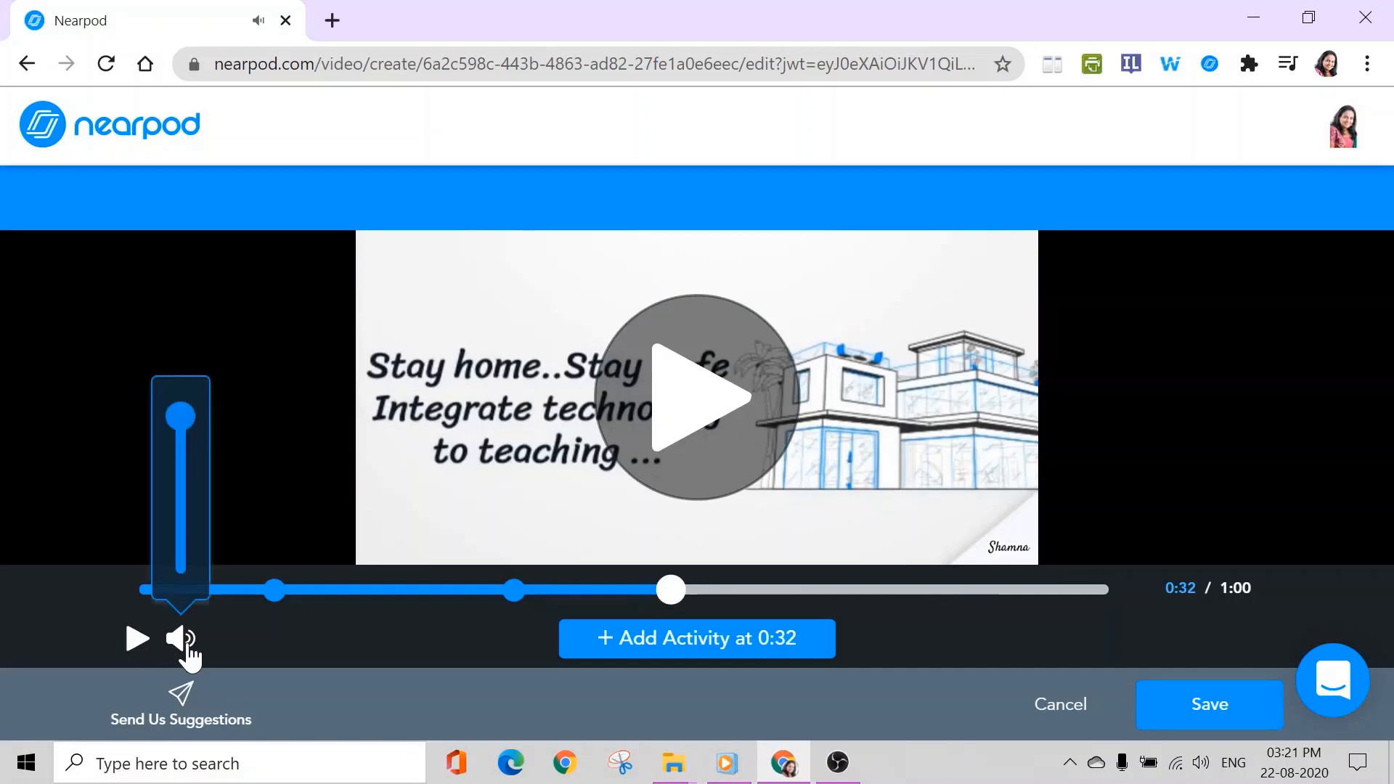
{"action": "left_click", "coordinate": [715, 648]}
{"action": "left_click", "coordinate": [609, 463]}
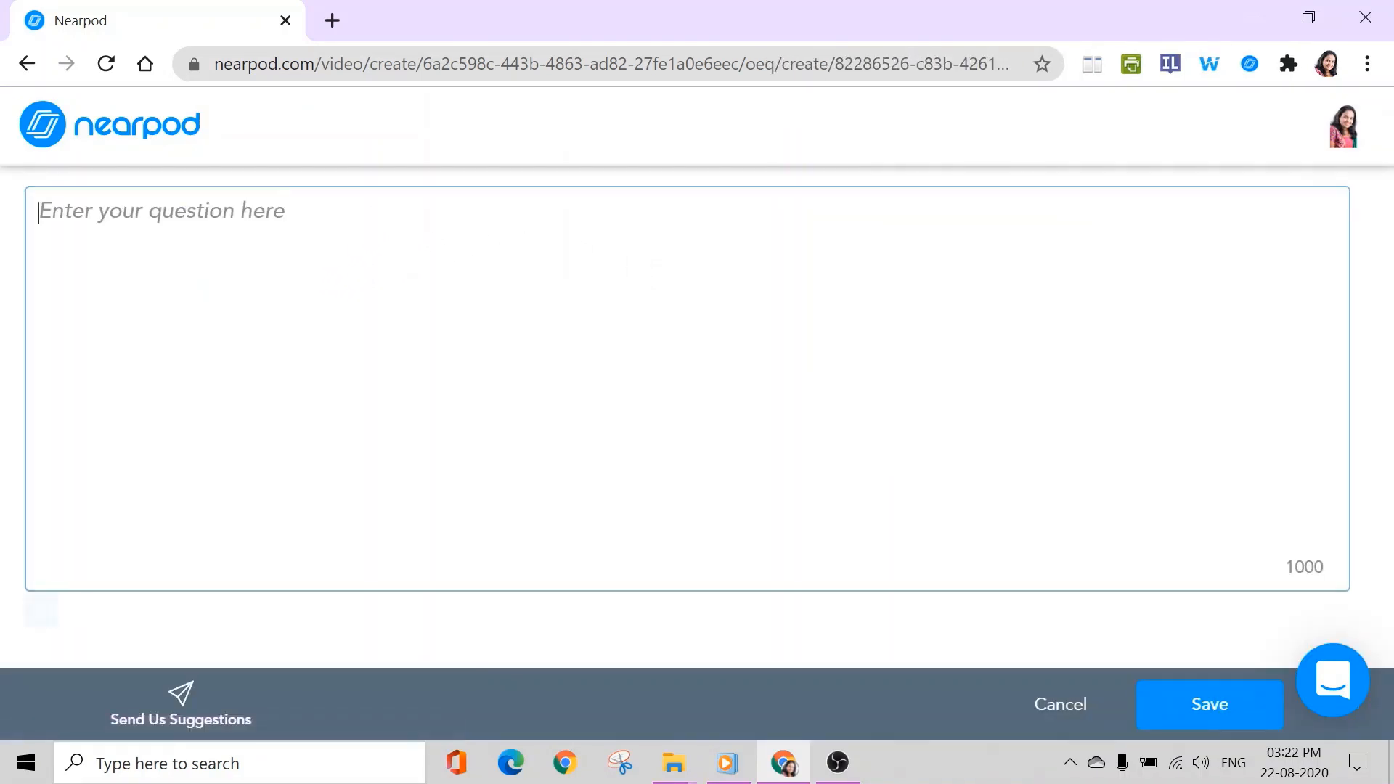
{"action": "type", "text": "Why should we"}
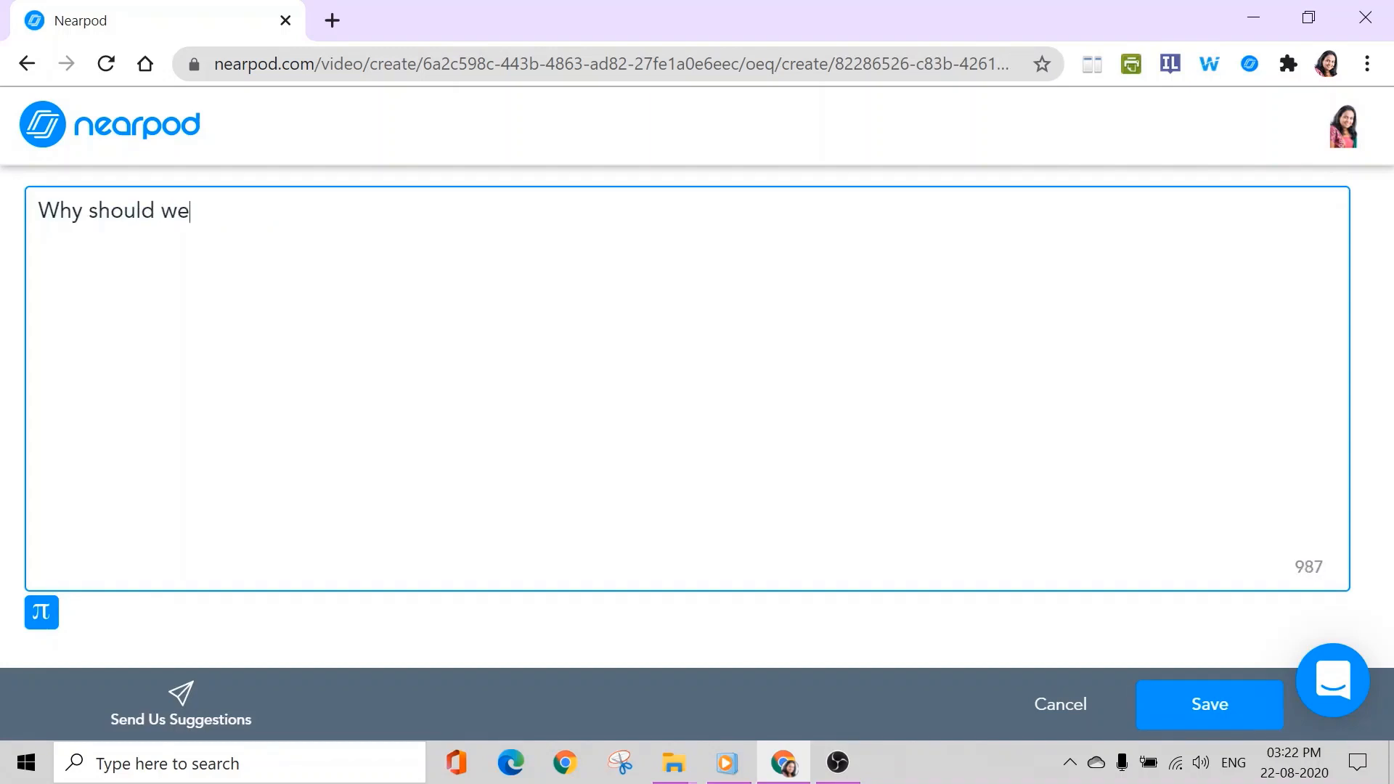
{"action": "type", "text": "stay hom"}
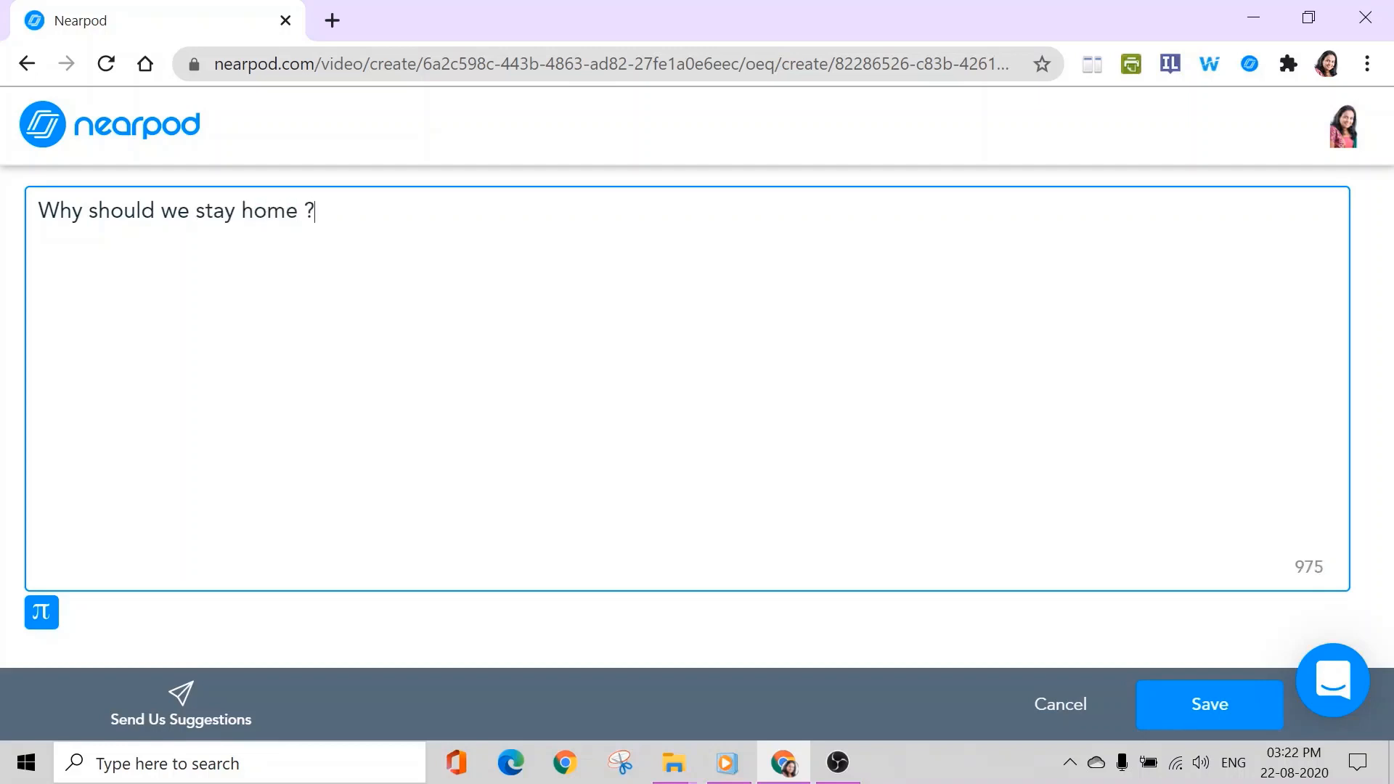
{"action": "left_click", "coordinate": [1219, 701]}
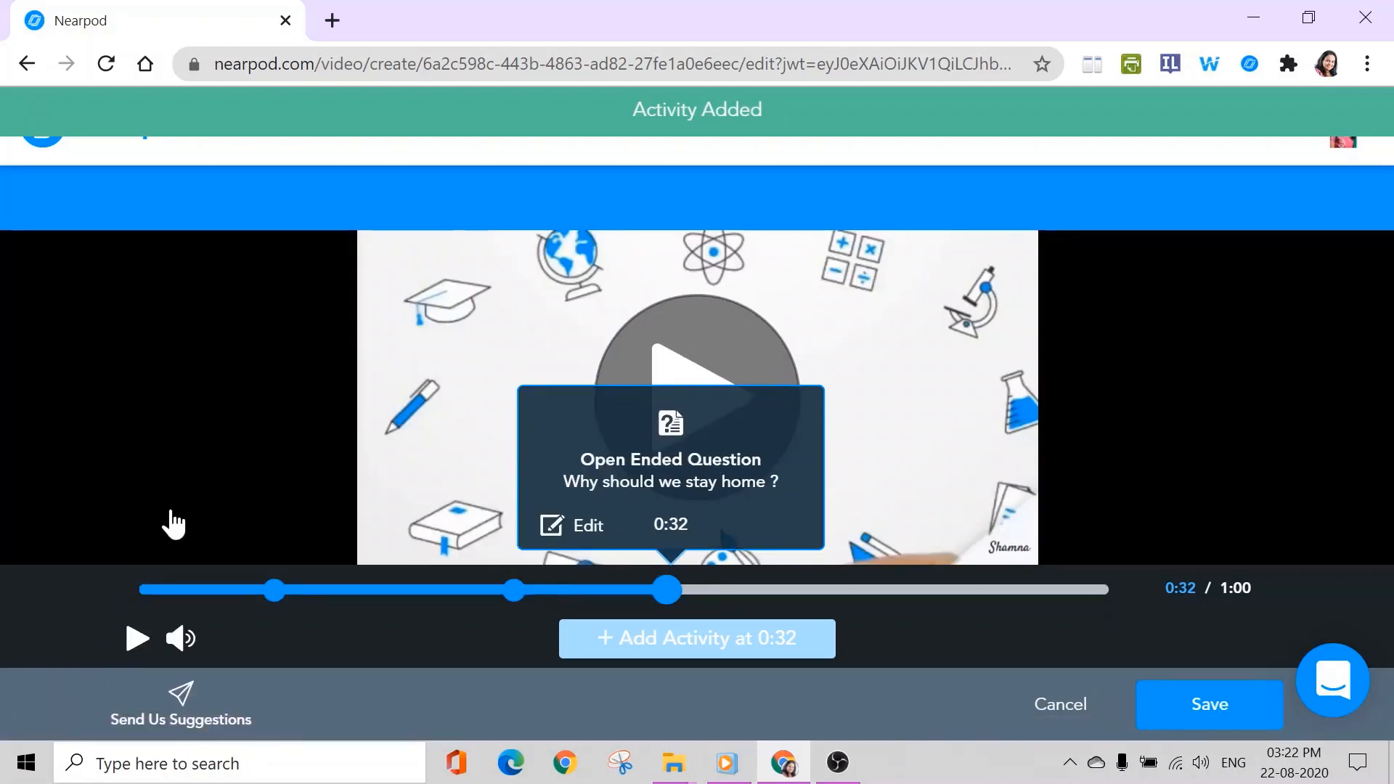
{"action": "left_click", "coordinate": [1225, 723]}
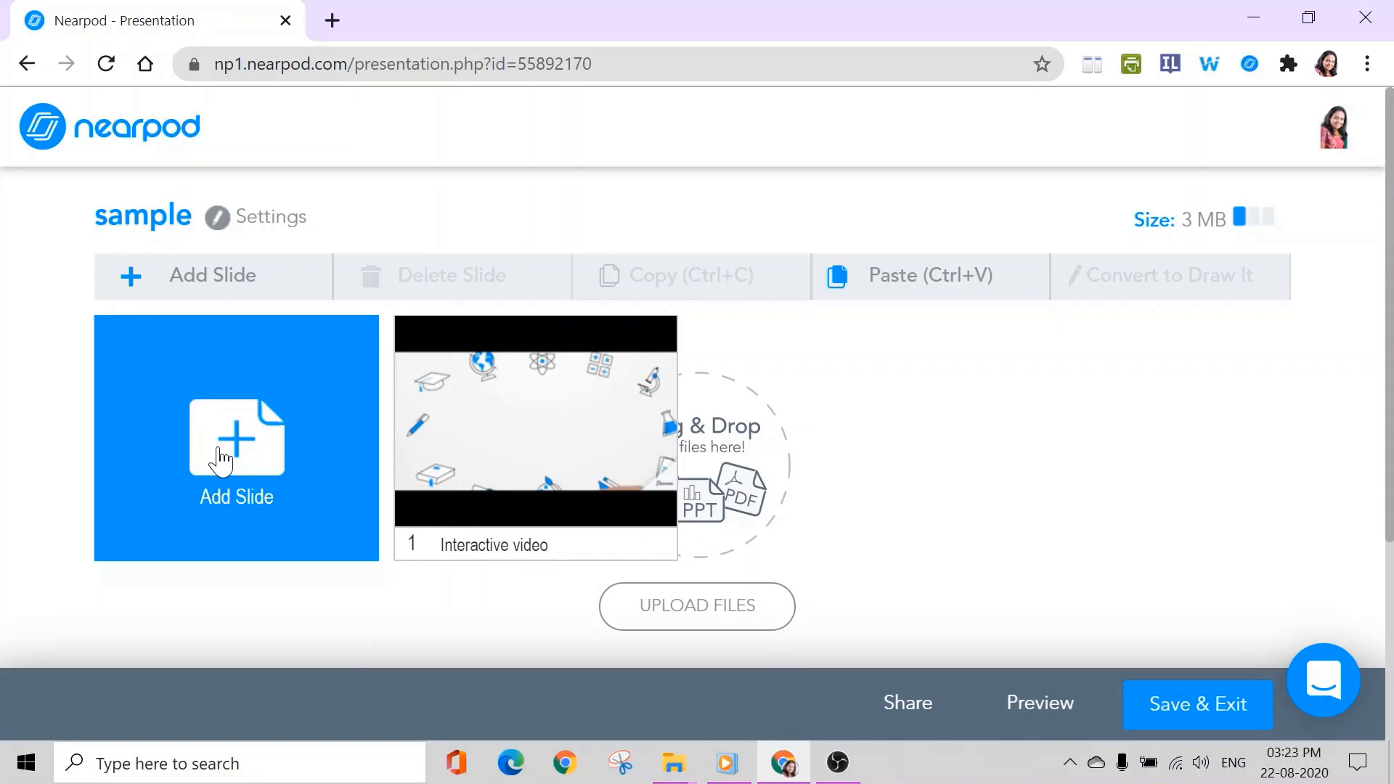
Step: Add a new content slide to the lesson and apply the blue theme with white lettering
{"action": "left_click", "coordinate": [220, 460]}
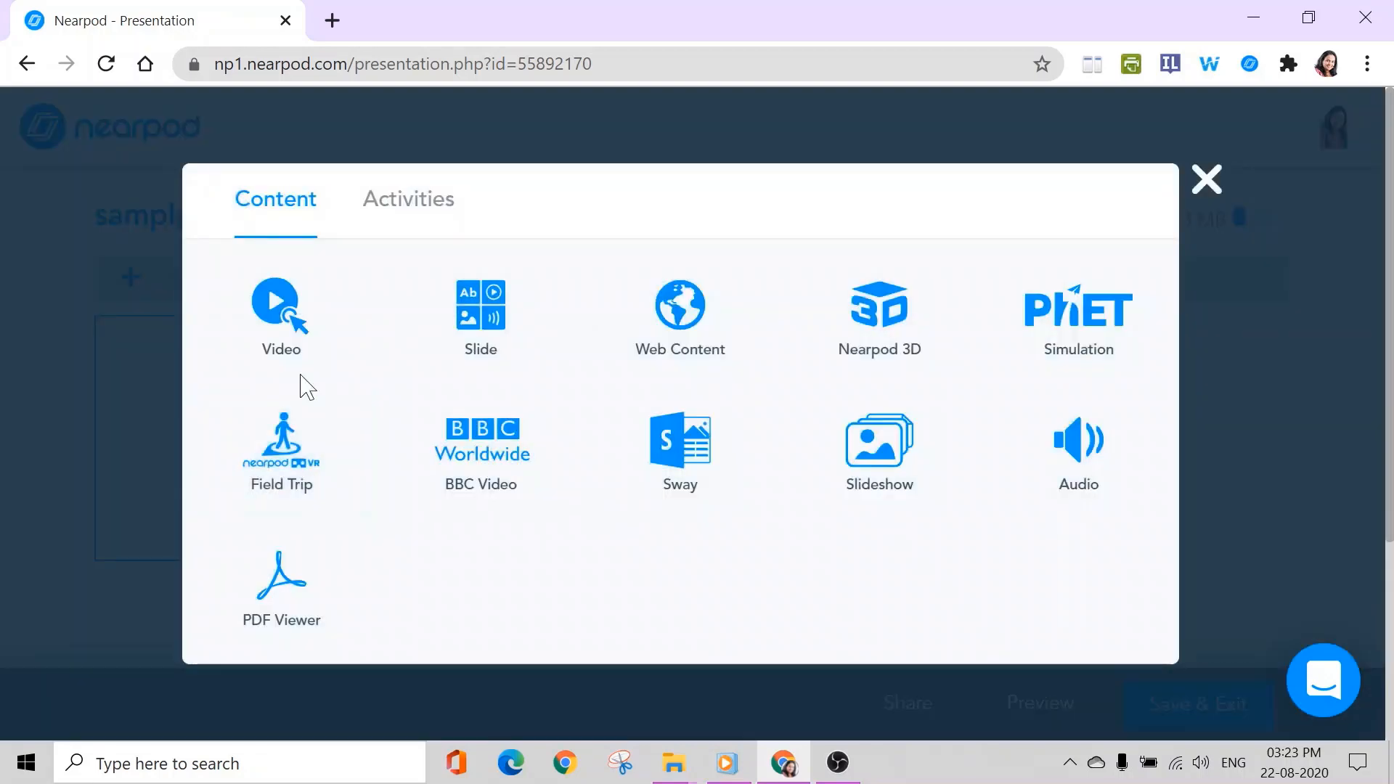
{"action": "left_click", "coordinate": [498, 327]}
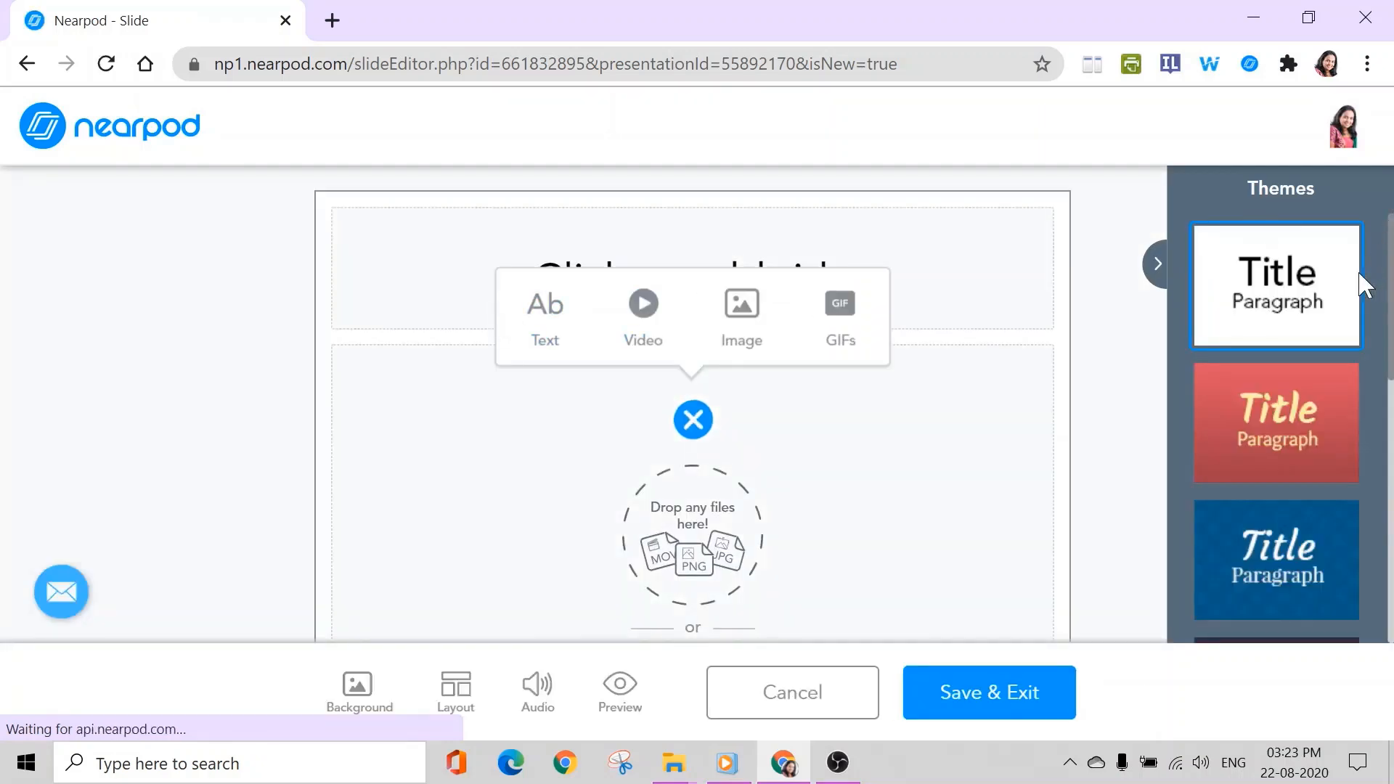
{"action": "left_click", "coordinate": [1295, 439]}
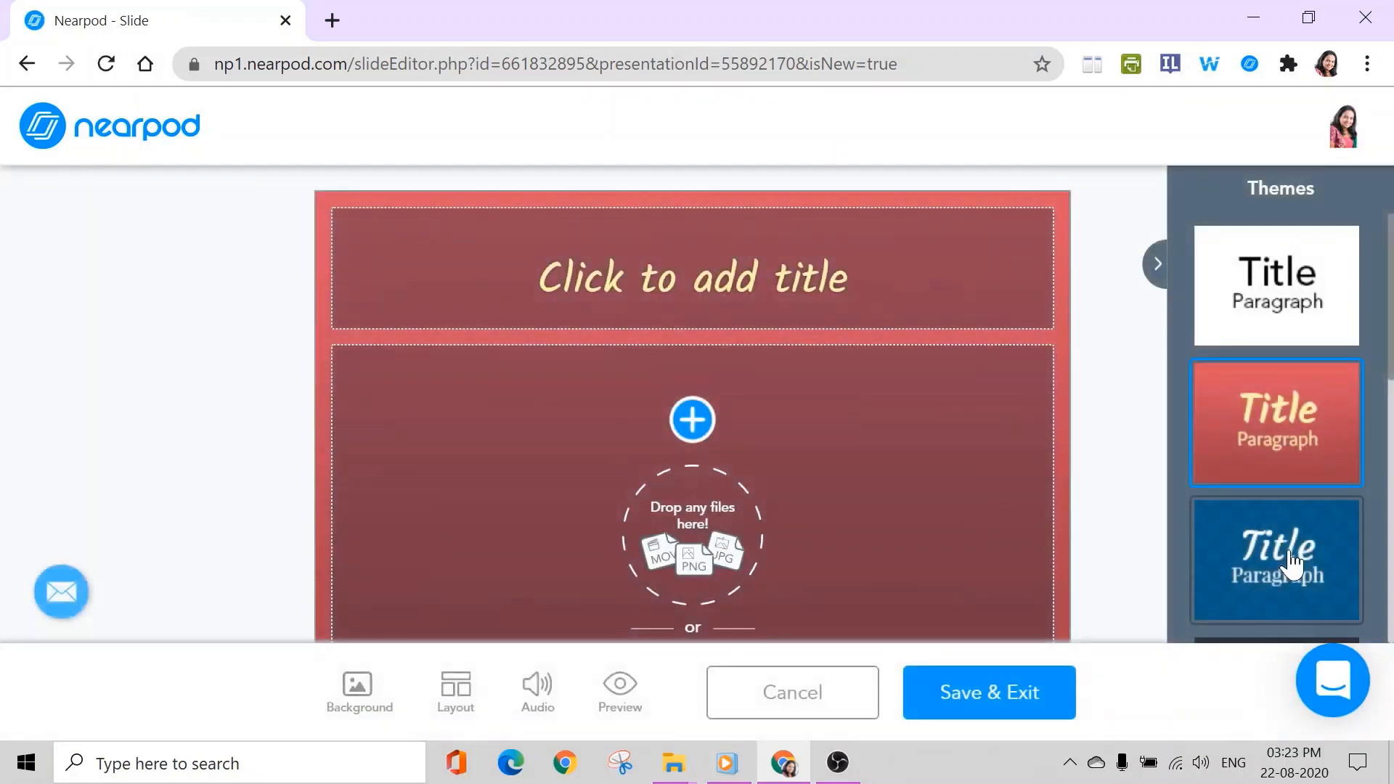
{"action": "left_click", "coordinate": [1292, 563]}
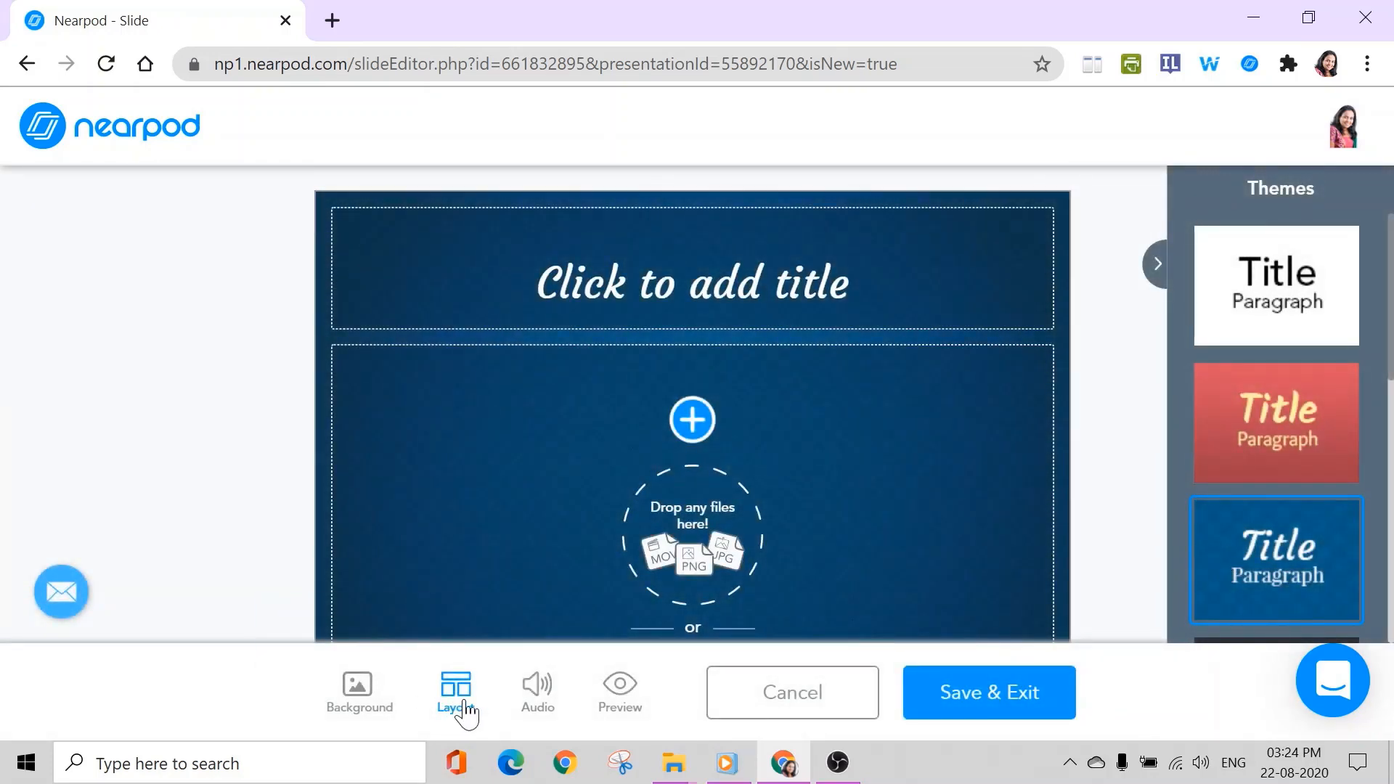
{"action": "left_click", "coordinate": [465, 703]}
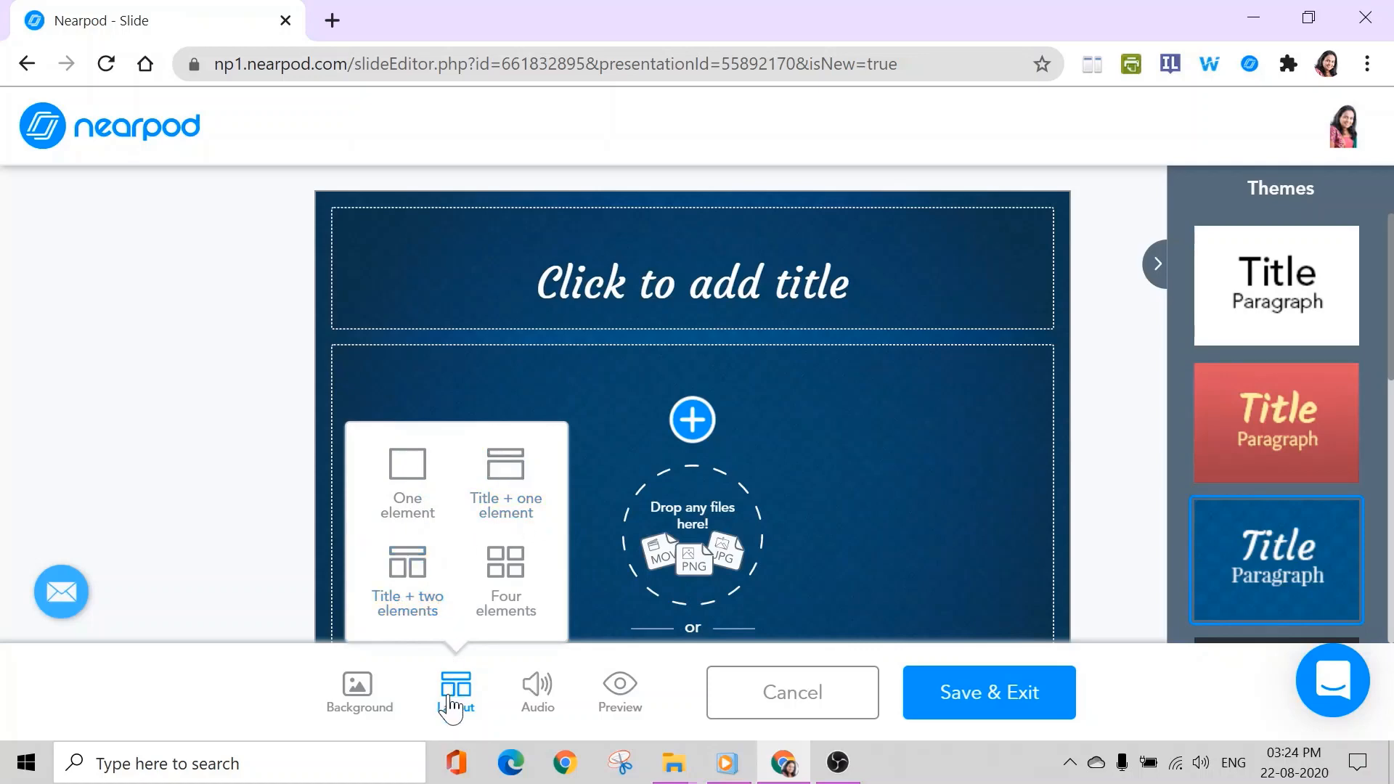
Step: Search the web images for "teacher" and set the photo of the woman with glasses at the blackboard as the slide's background
{"action": "left_click", "coordinate": [371, 707]}
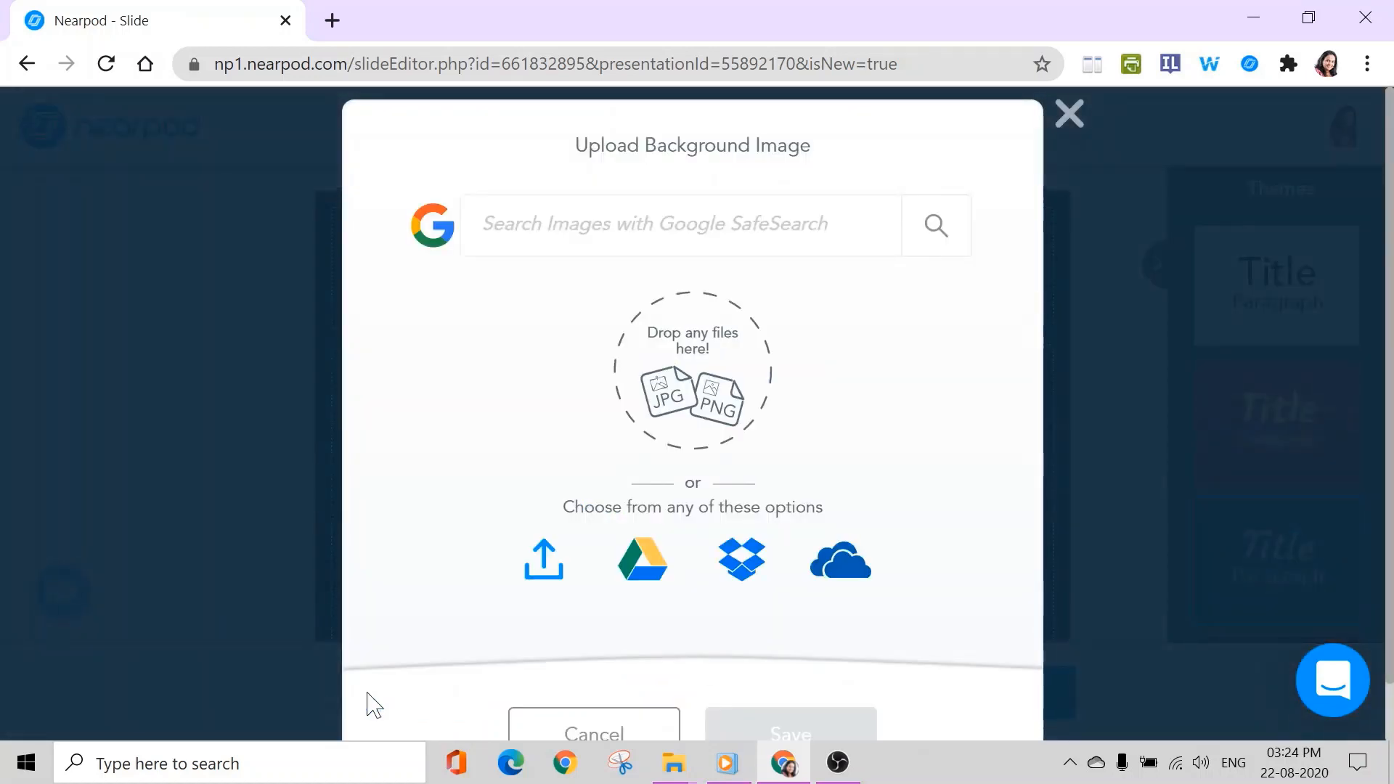
{"action": "left_click", "coordinate": [581, 227]}
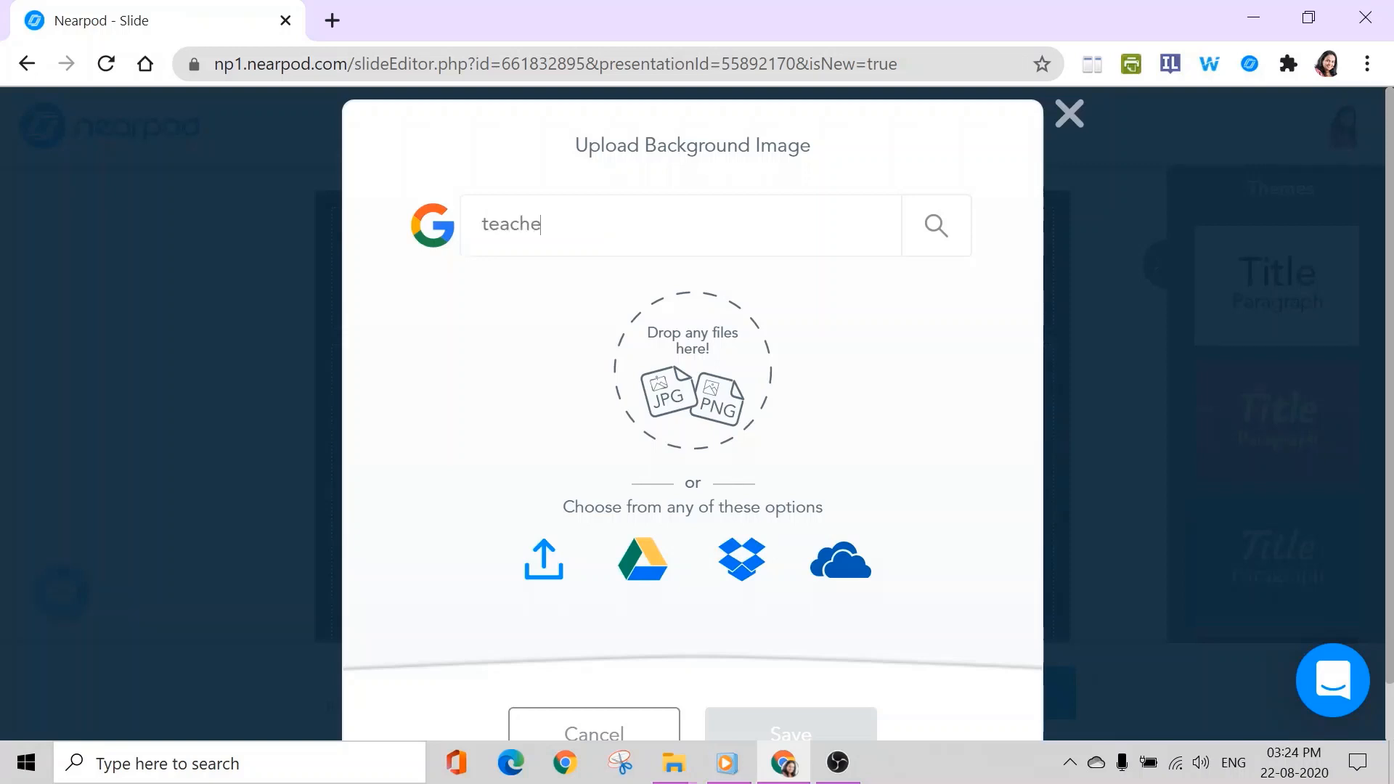
{"action": "type", "text": "teacher"}
{"action": "left_click", "coordinate": [939, 232]}
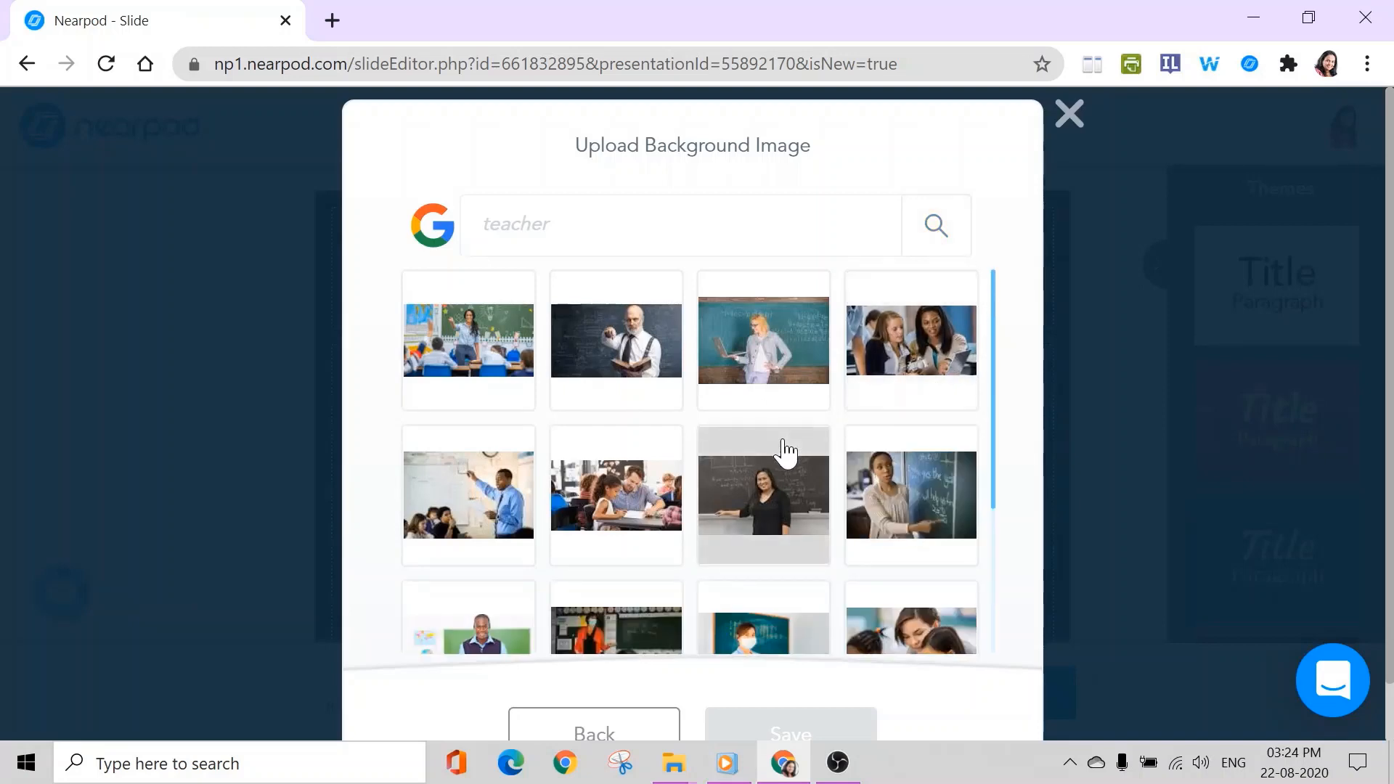
{"action": "scroll", "coordinate": [781, 451], "scroll_direction": "down", "scroll_amount": 3}
{"action": "left_click", "coordinate": [760, 577]}
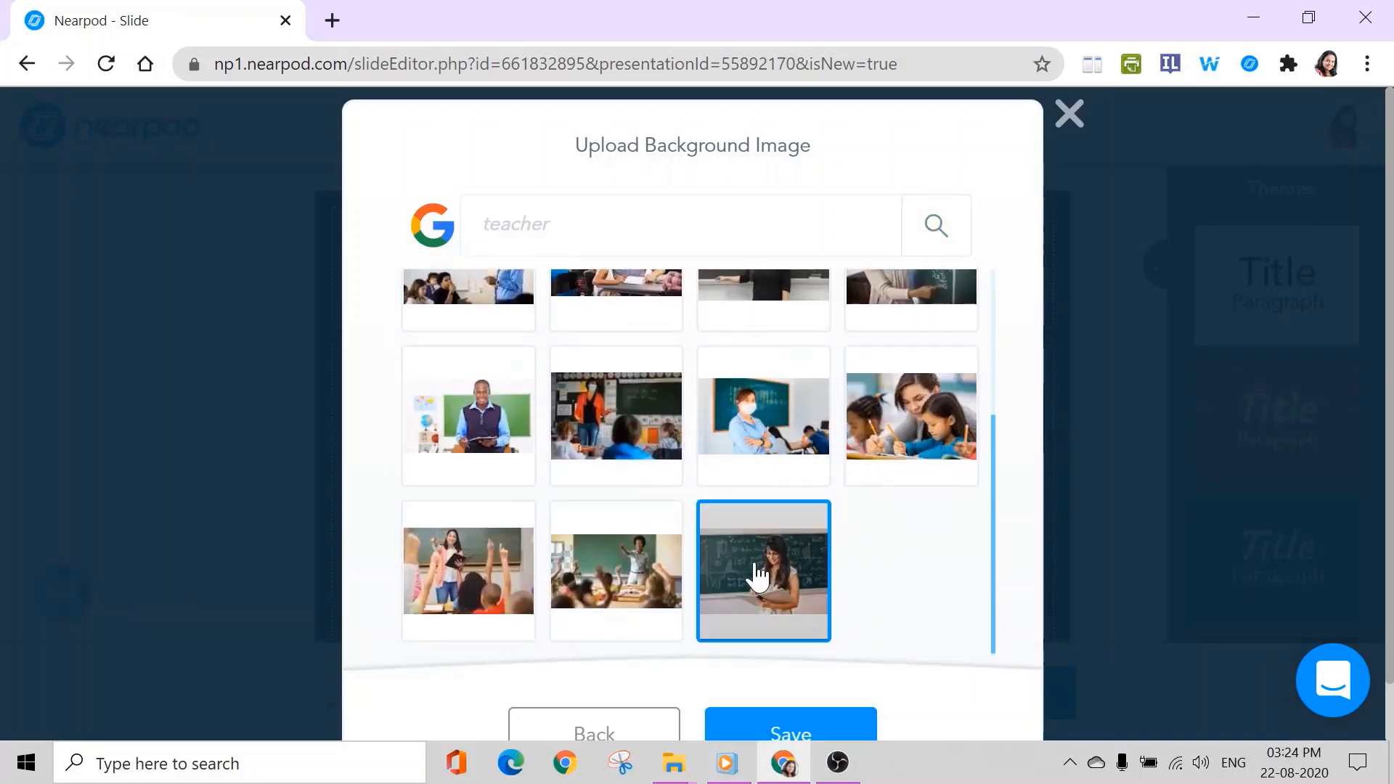
{"action": "left_click", "coordinate": [784, 726]}
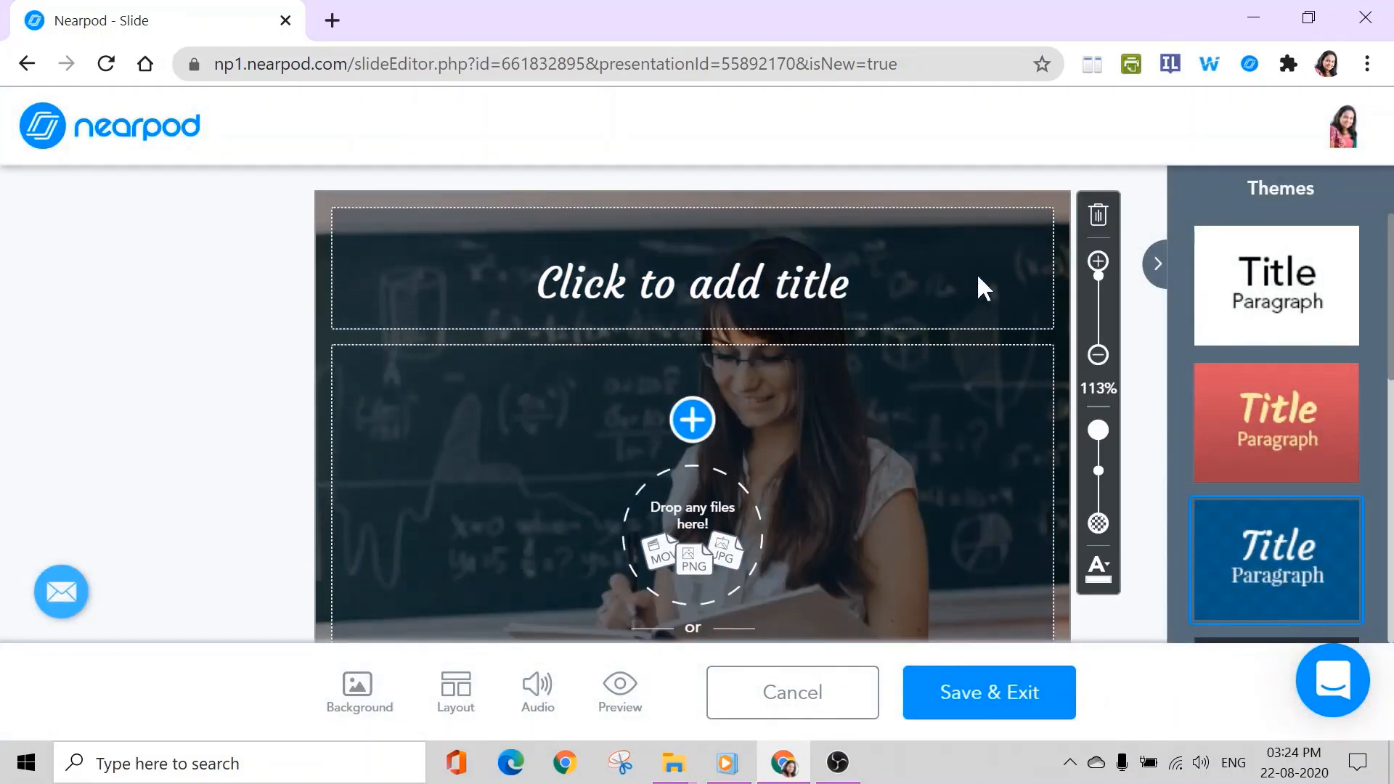
Step: Enter "Teacher" as the slide's title
{"action": "left_click", "coordinate": [866, 269]}
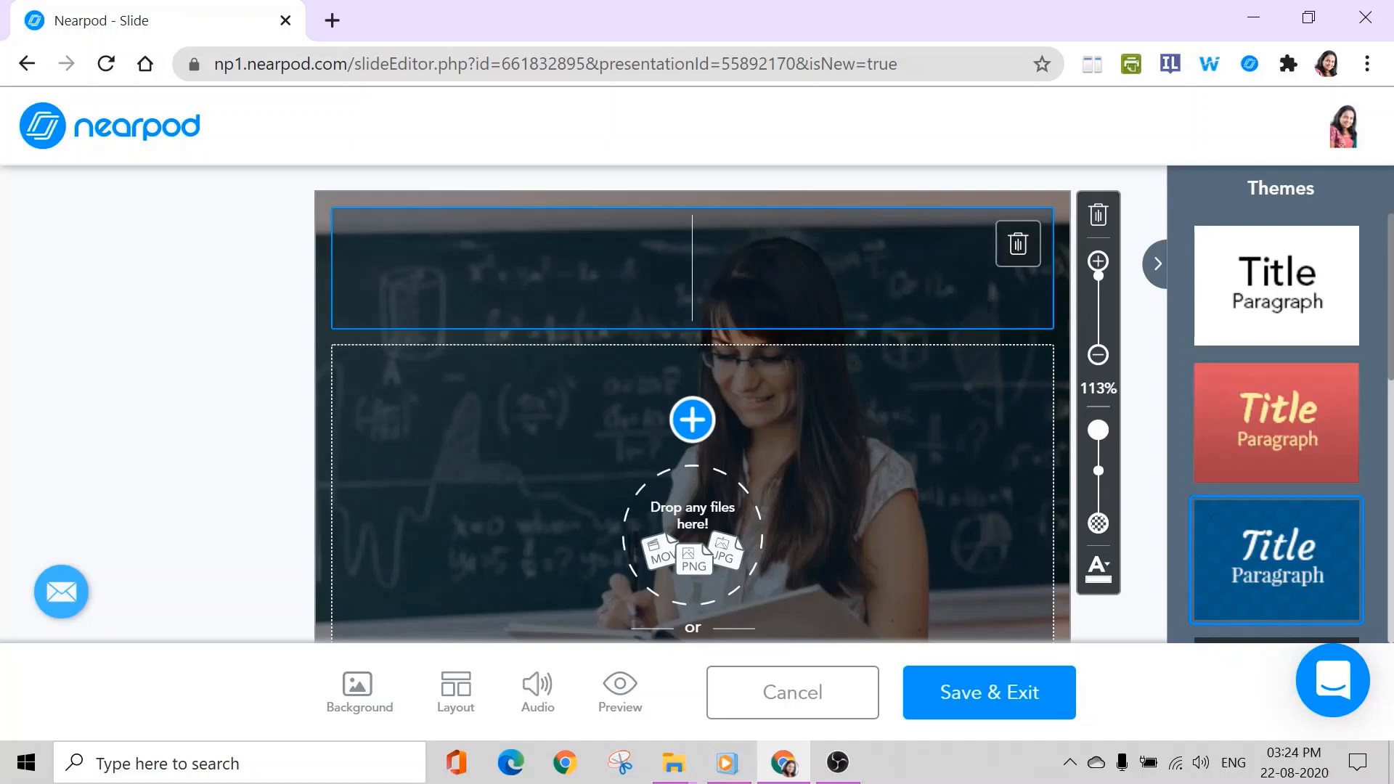
{"action": "type", "text": "T"}
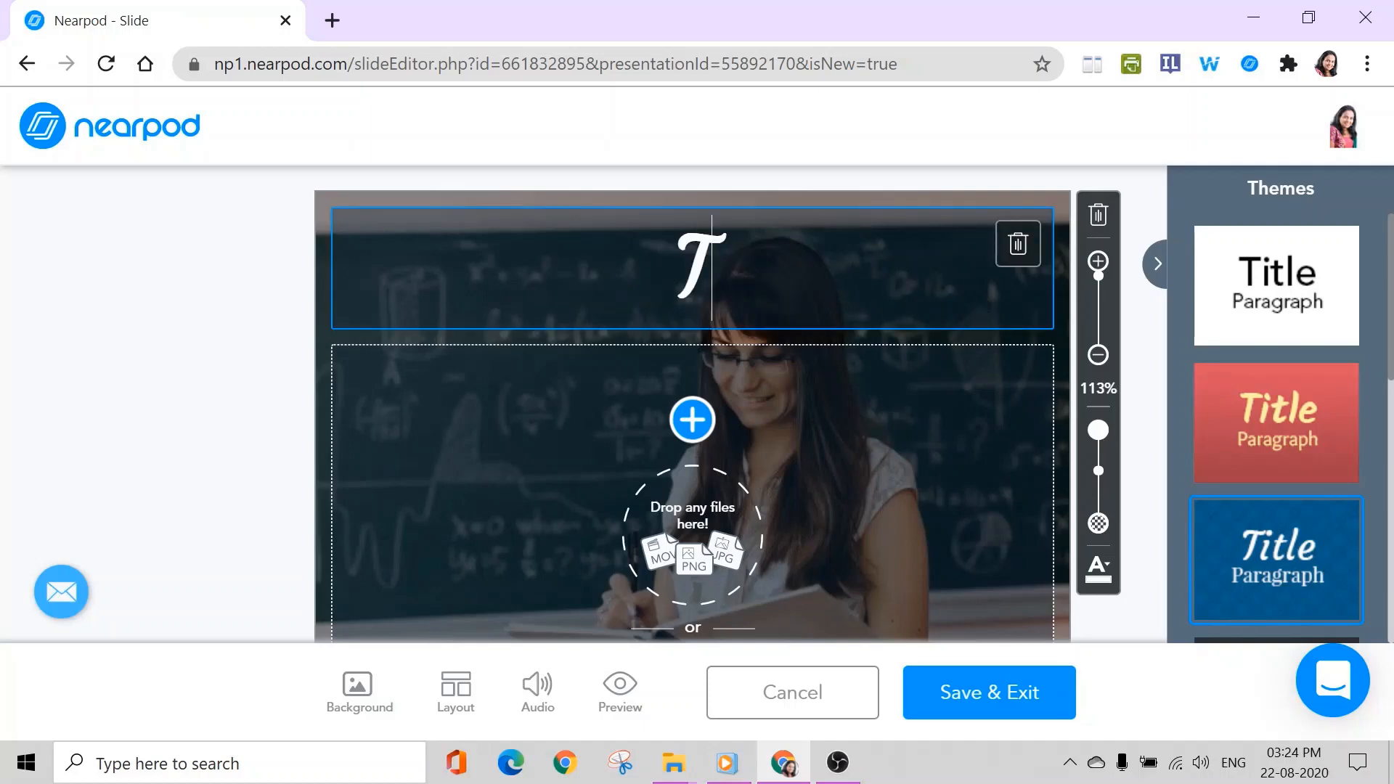
{"action": "type", "text": "eacher"}
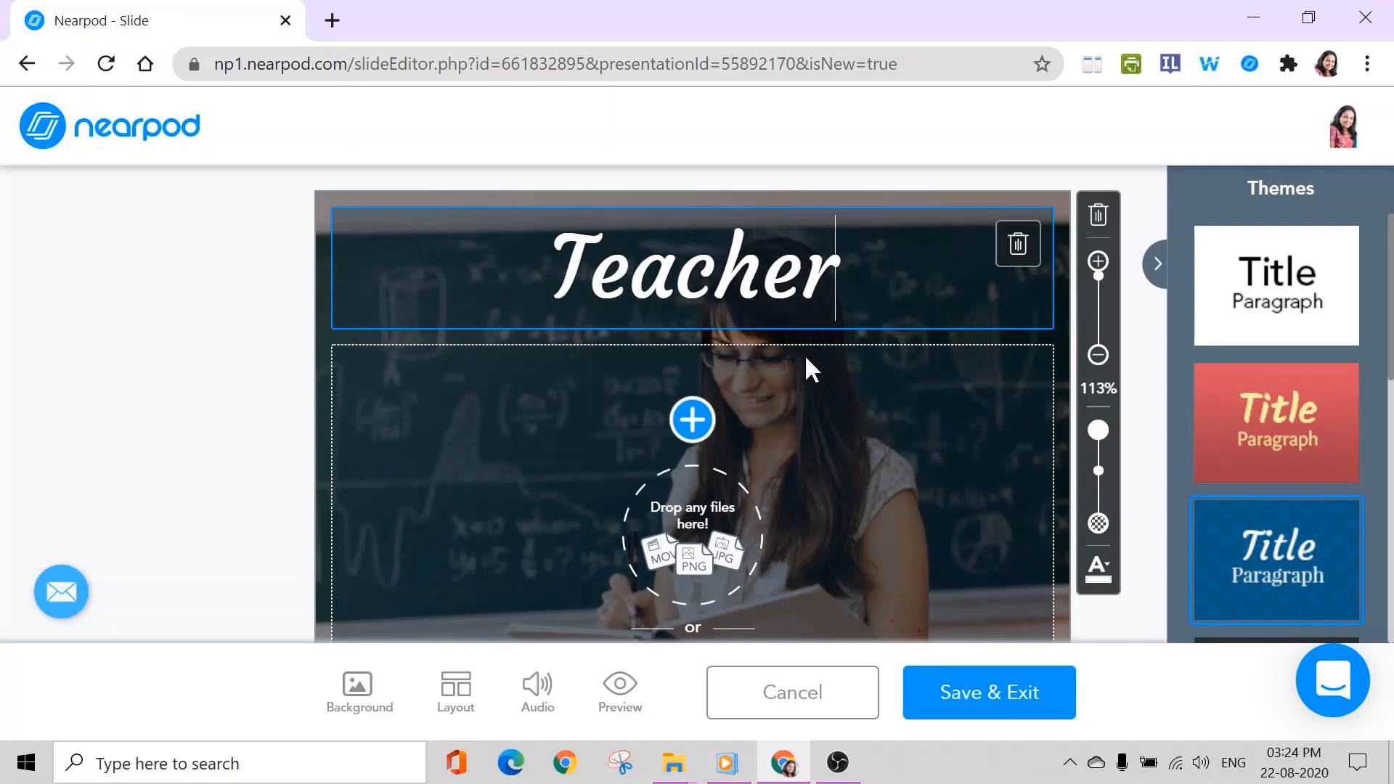
{"action": "left_click", "coordinate": [819, 460]}
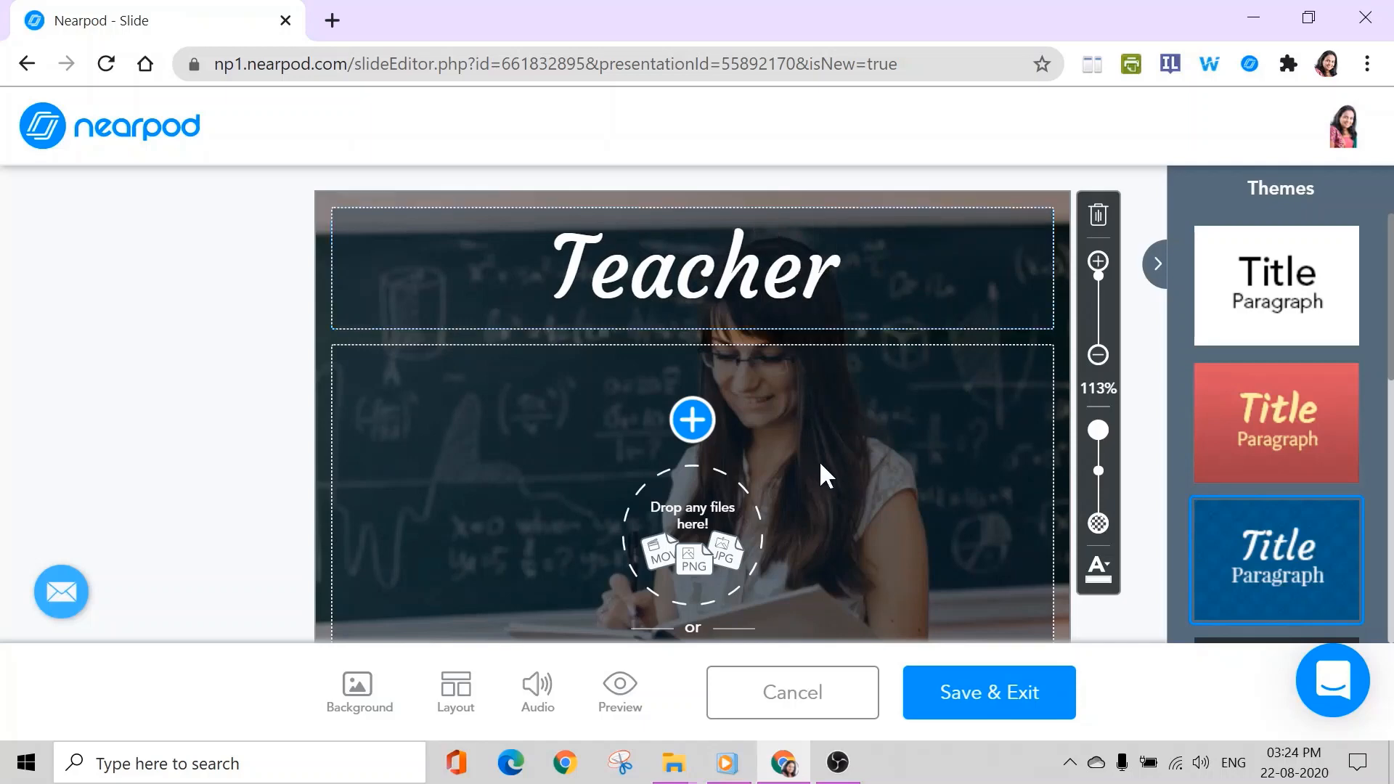
Step: Upload the one-minute MP4 video from the desktop into the content area below the slide's title
{"action": "left_click", "coordinate": [693, 425]}
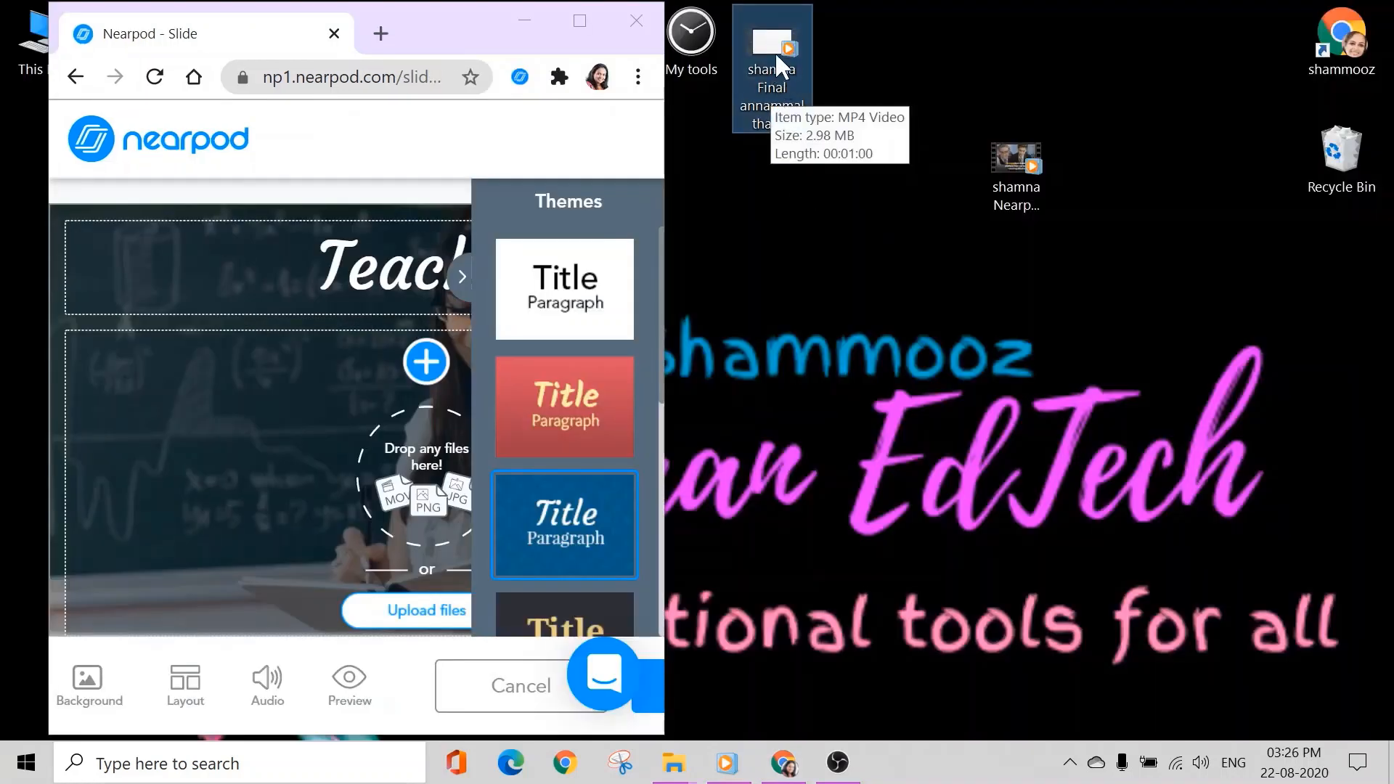
{"action": "left_click_drag", "start_coordinate": [776, 87], "coordinate": [364, 448]}
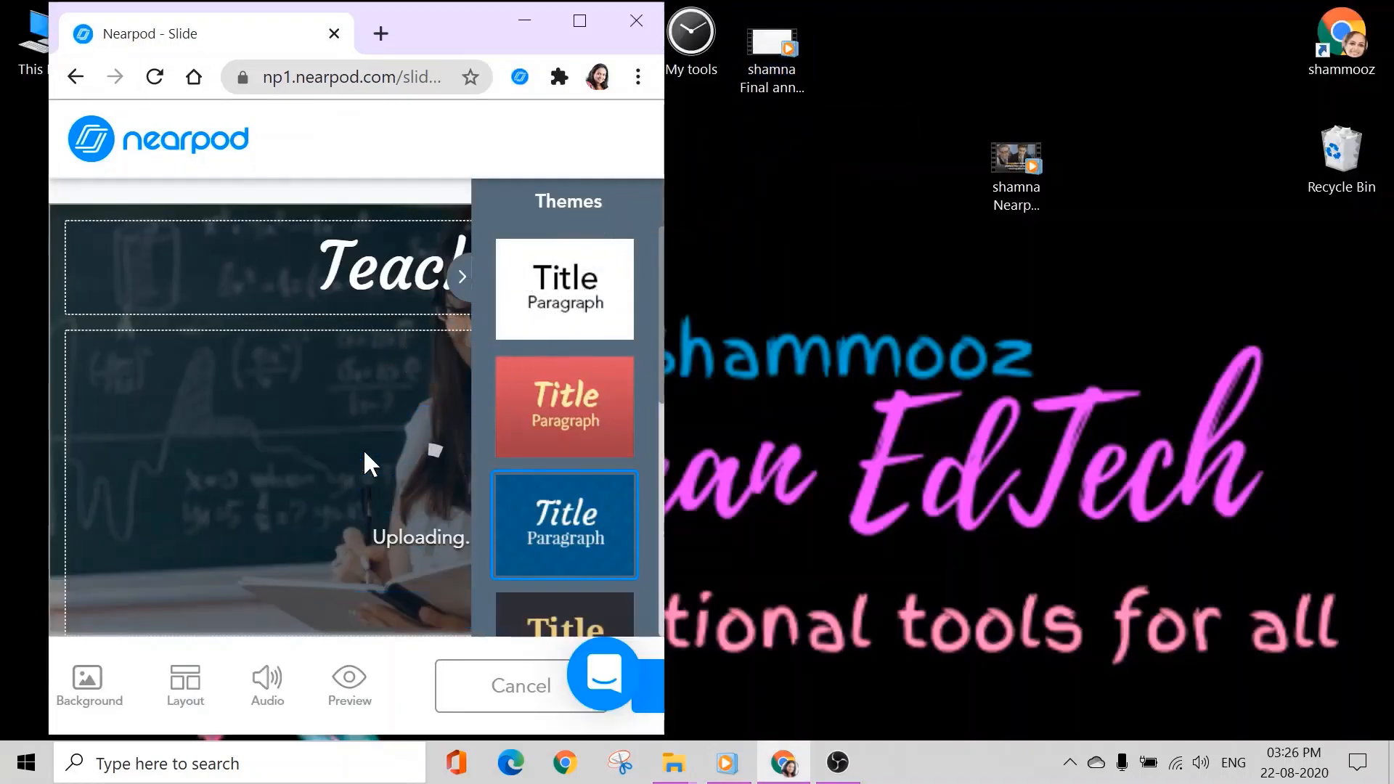
{"action": "left_click", "coordinate": [585, 30]}
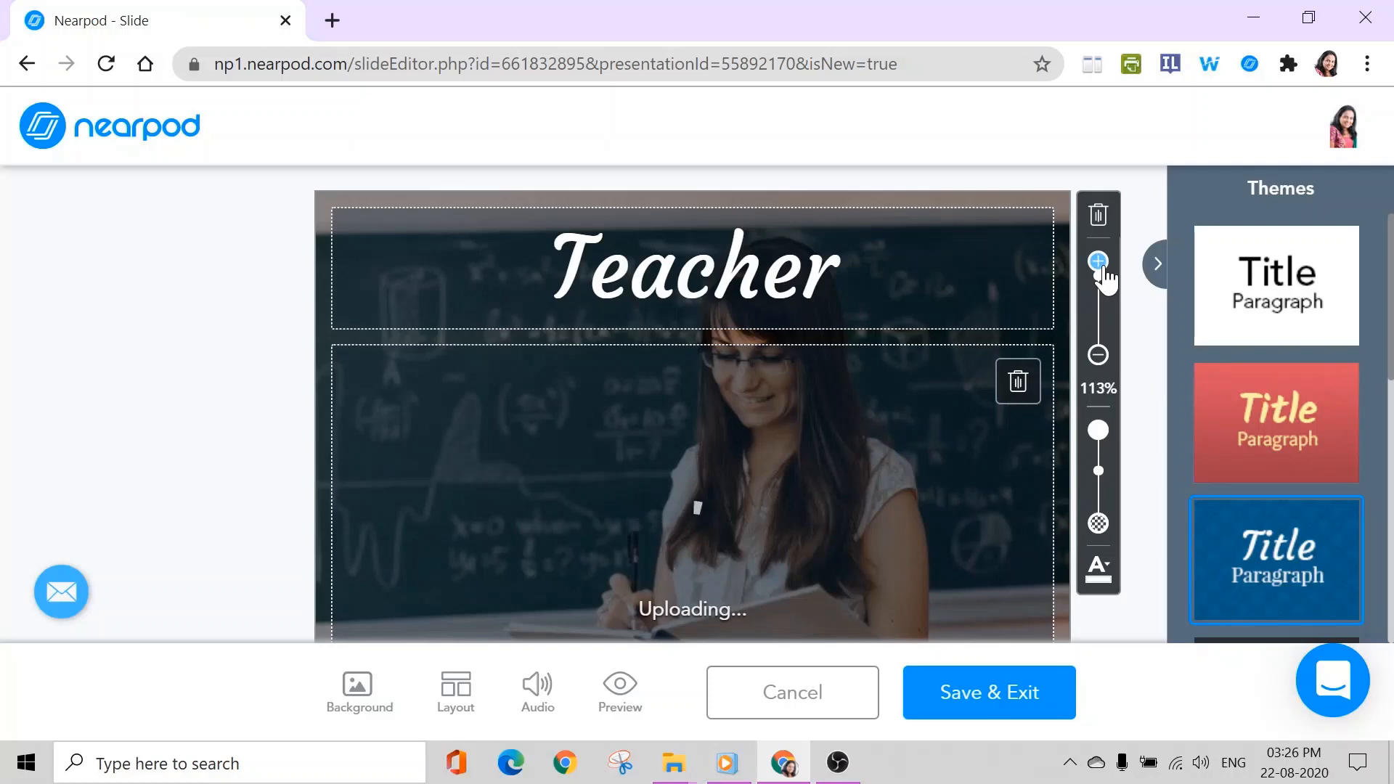
Step: Lighten the slide's background image almost to the maximum, leaving its zoom at 113%
{"action": "left_click_drag", "start_coordinate": [1099, 263], "coordinate": [1101, 277]}
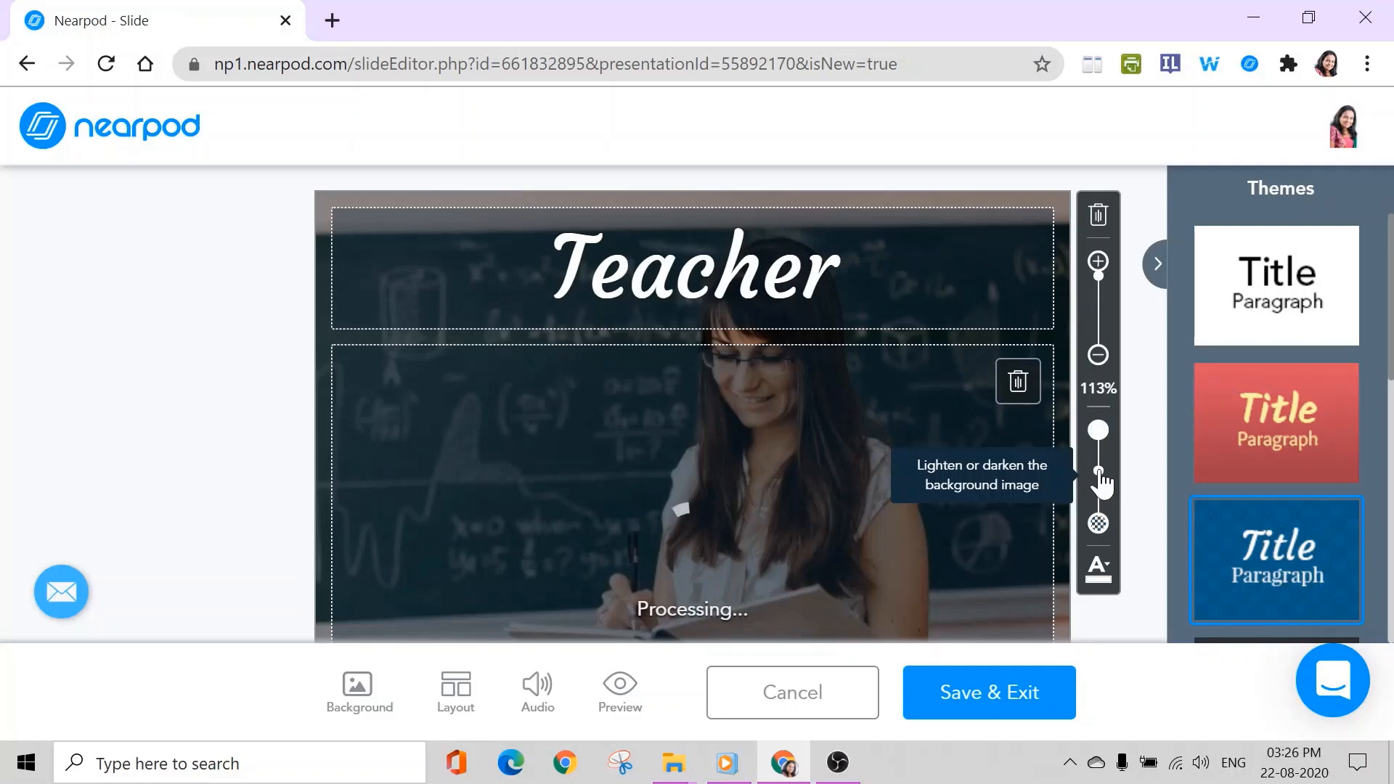
{"action": "left_click", "coordinate": [1099, 489]}
{"action": "left_click_drag", "start_coordinate": [1098, 489], "coordinate": [1100, 446]}
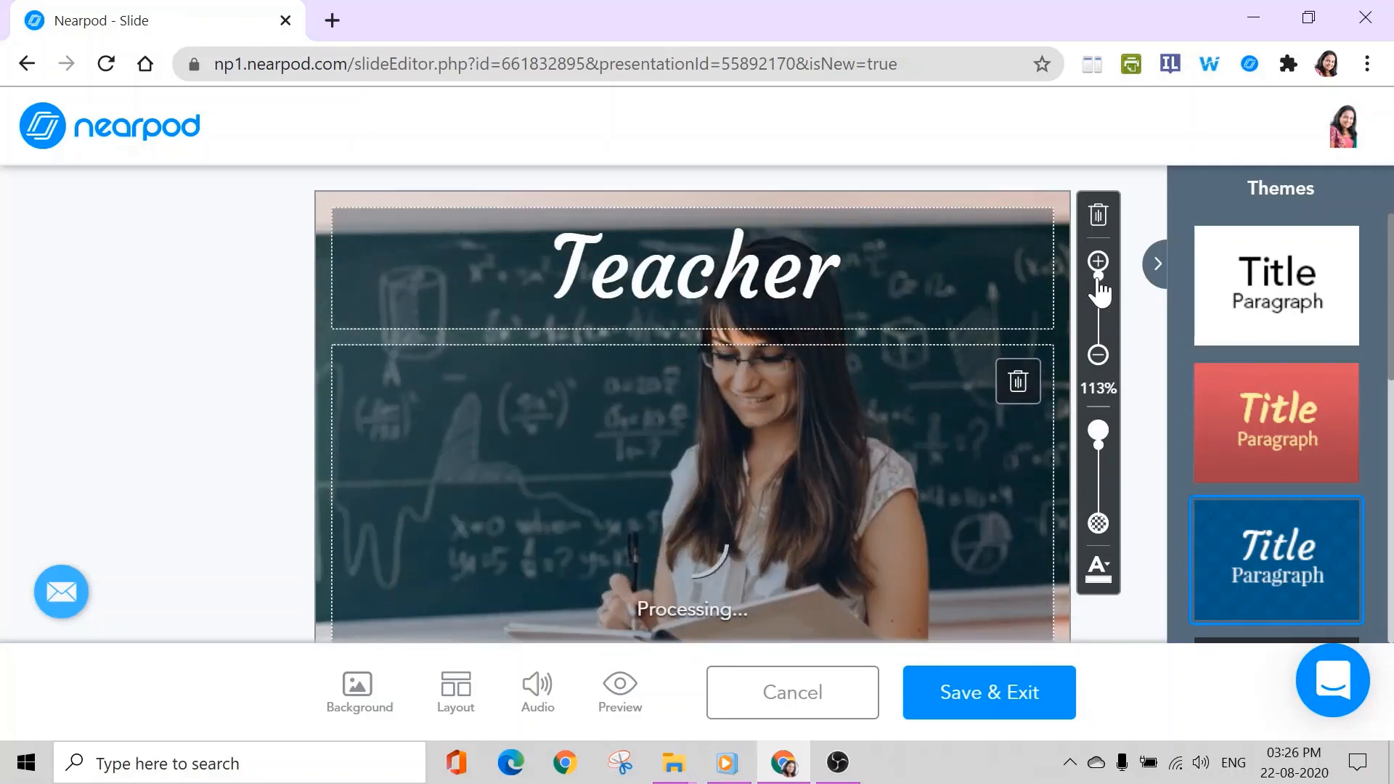
{"action": "mouse_move", "coordinate": [1101, 290]}
{"action": "left_mouse_down"}
{"action": "mouse_move", "coordinate": [1101, 311]}
{"action": "mouse_move", "coordinate": [1099, 285]}
{"action": "left_mouse_up"}
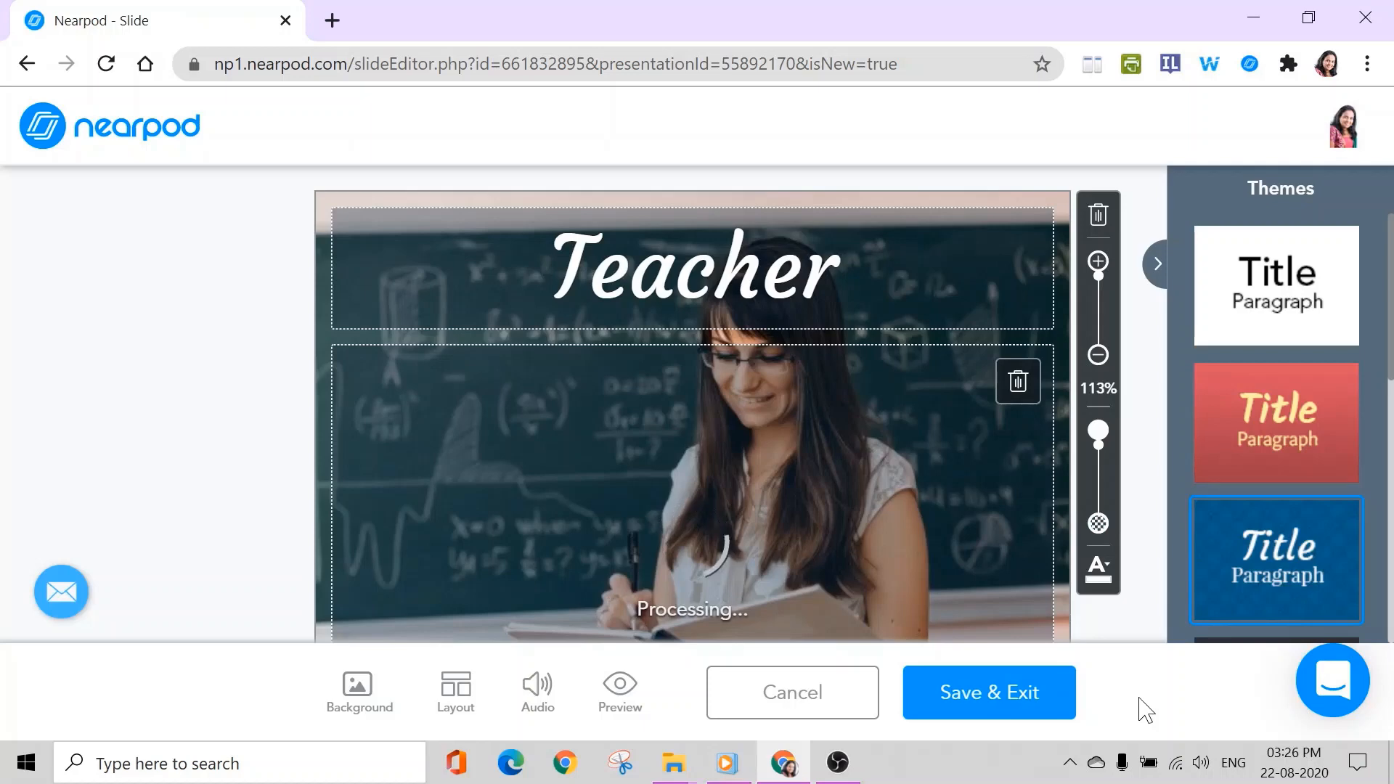
{"action": "left_click", "coordinate": [536, 695]}
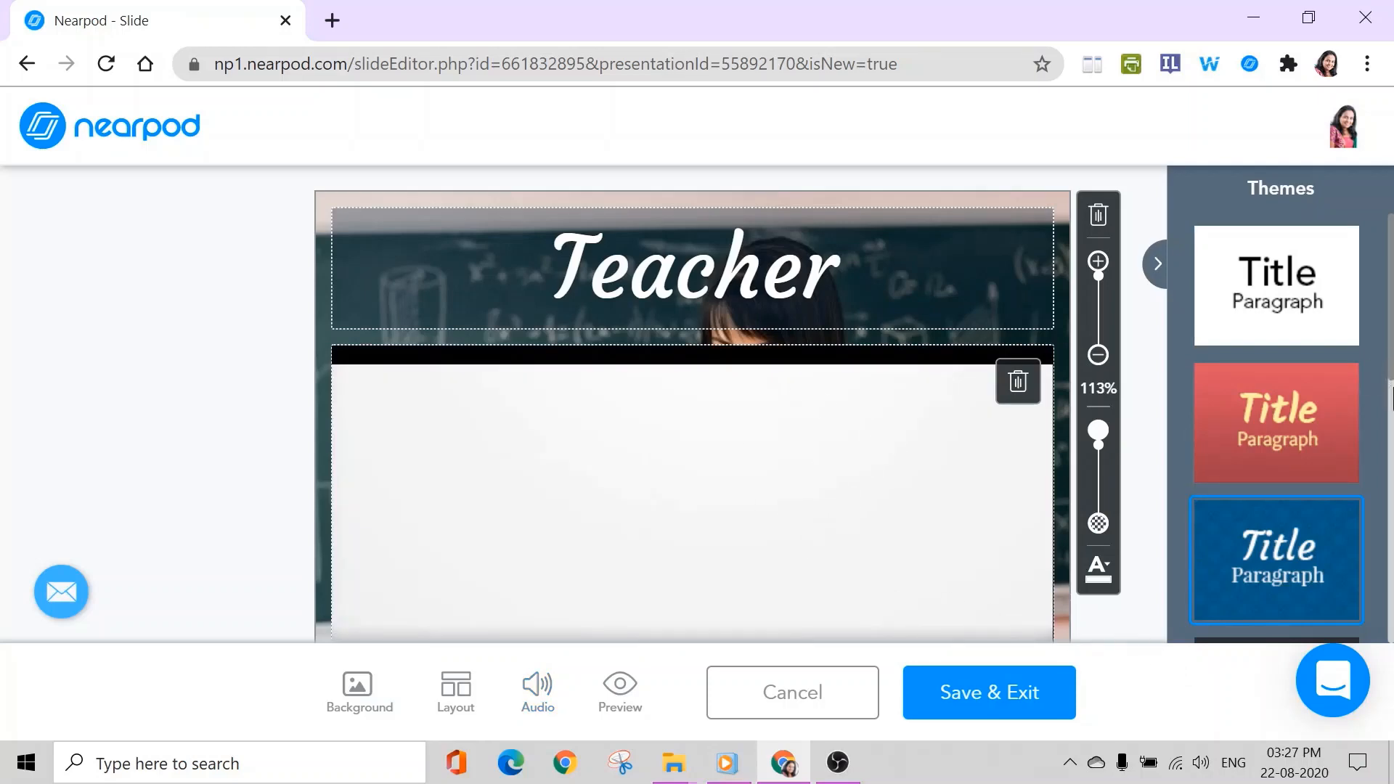
{"action": "scroll", "coordinate": [1392, 400], "scroll_direction": "down", "scroll_amount": 5}
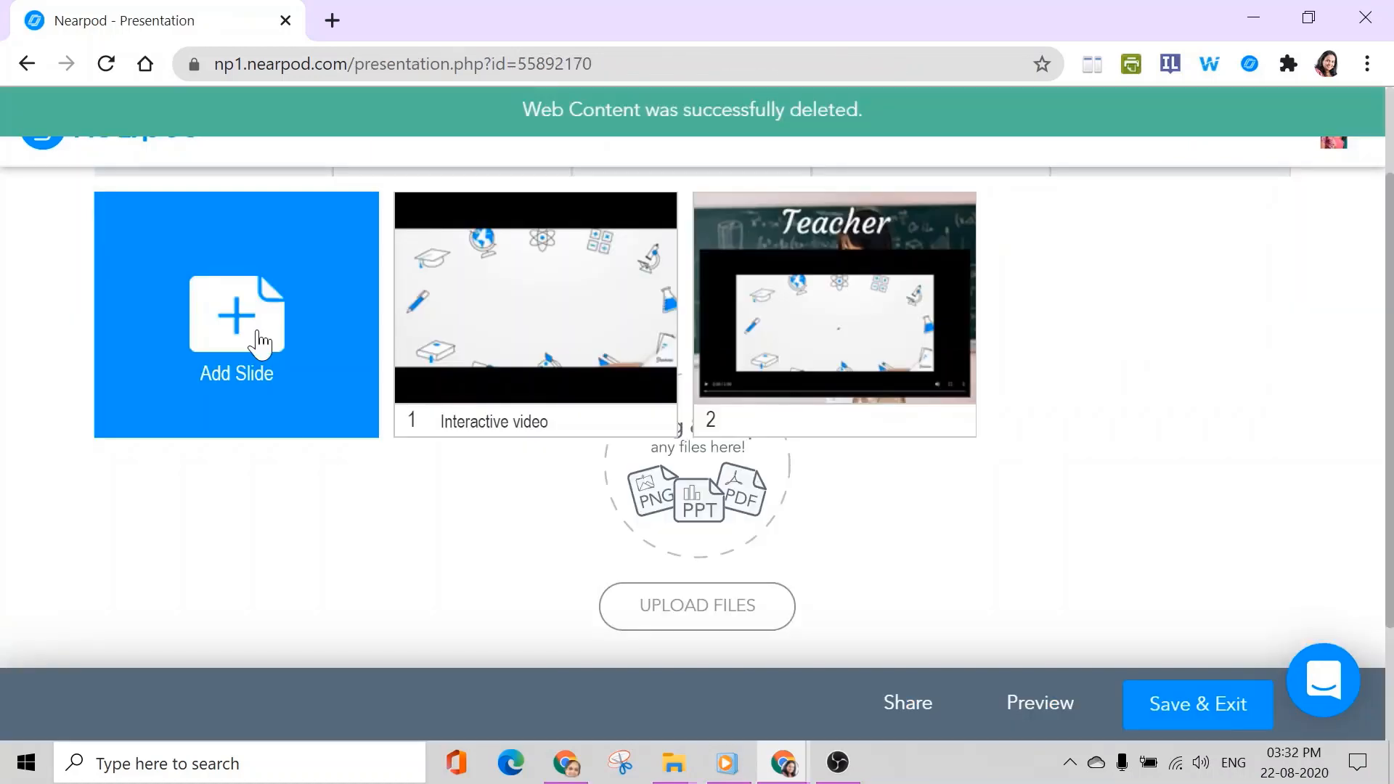
Step: Add a Web Content slide to the lesson and paste the Google Forms quiz link as its website URL
{"action": "left_click", "coordinate": [261, 342]}
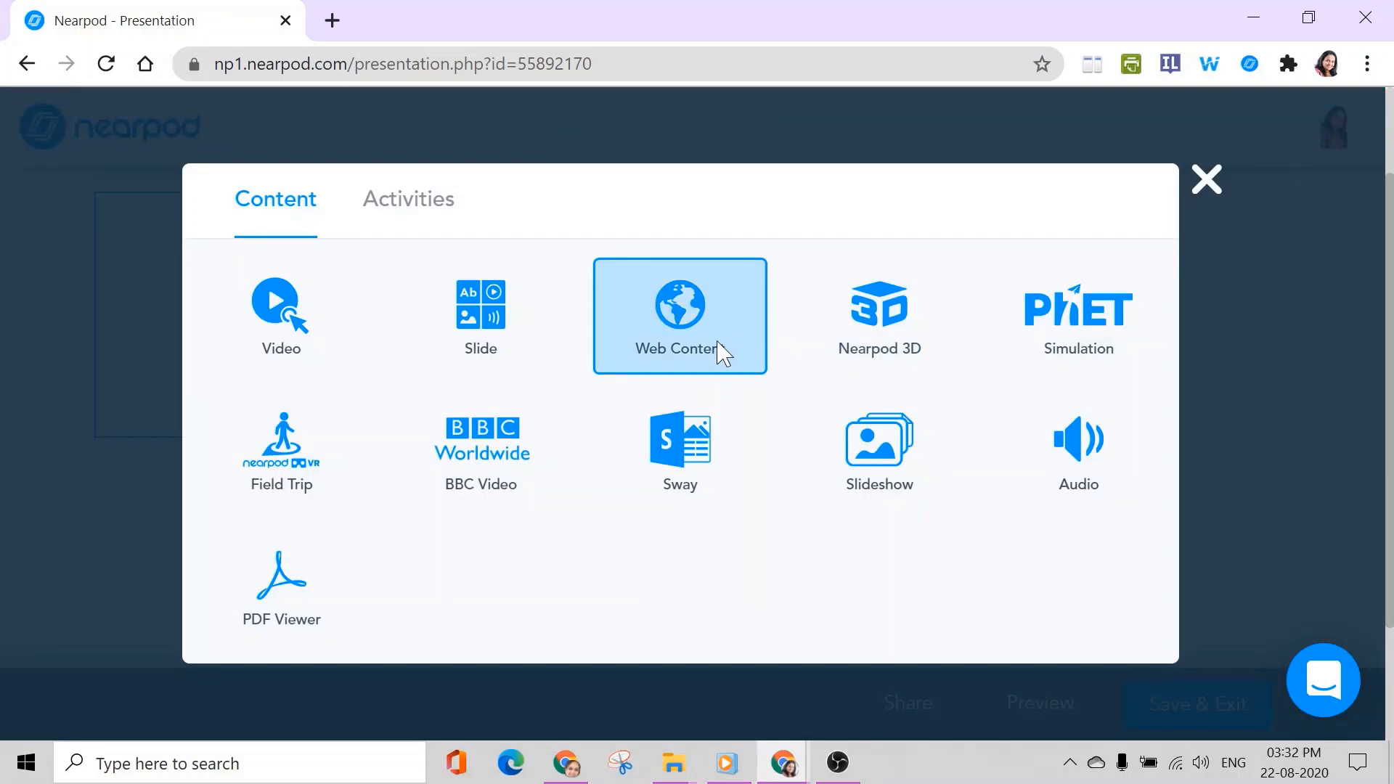
{"action": "left_click", "coordinate": [721, 353]}
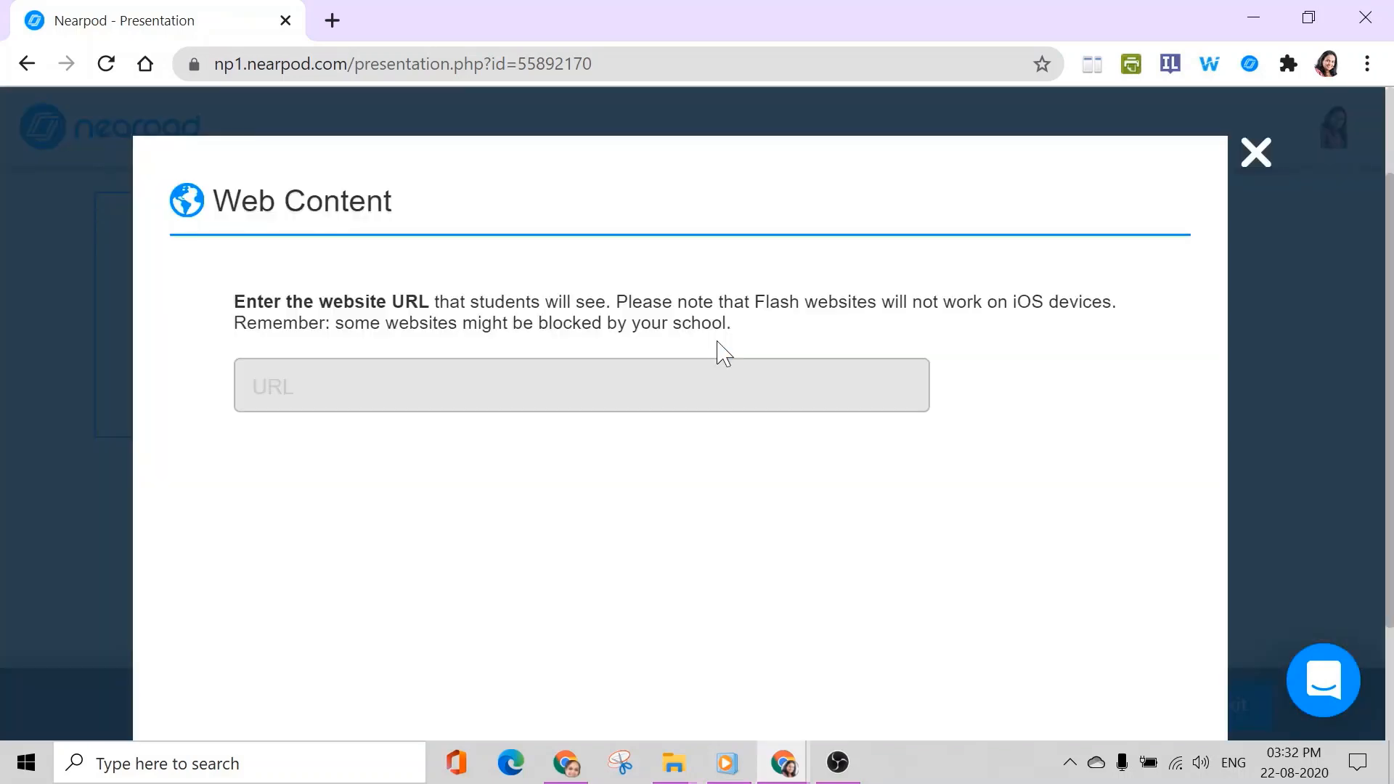
{"action": "right_click", "coordinate": [299, 381]}
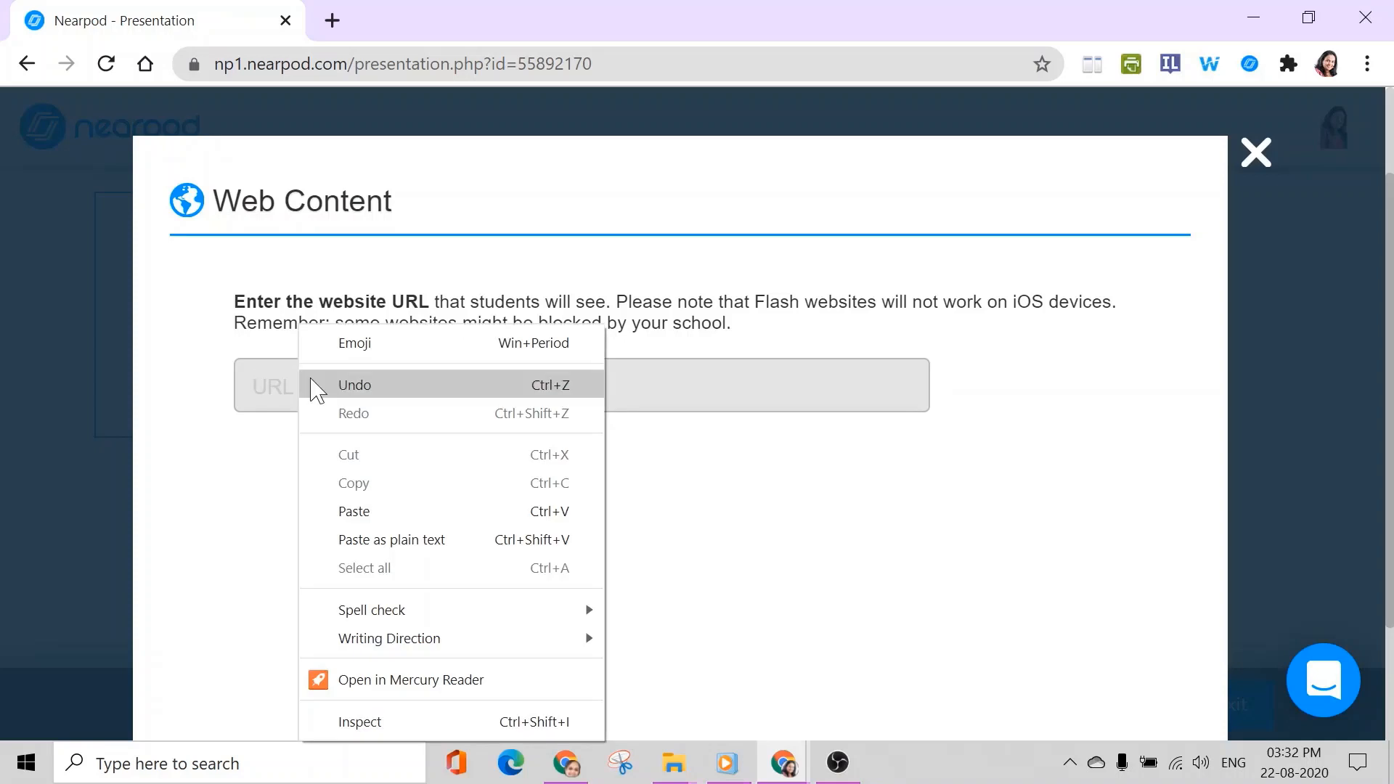
{"action": "left_click", "coordinate": [356, 512]}
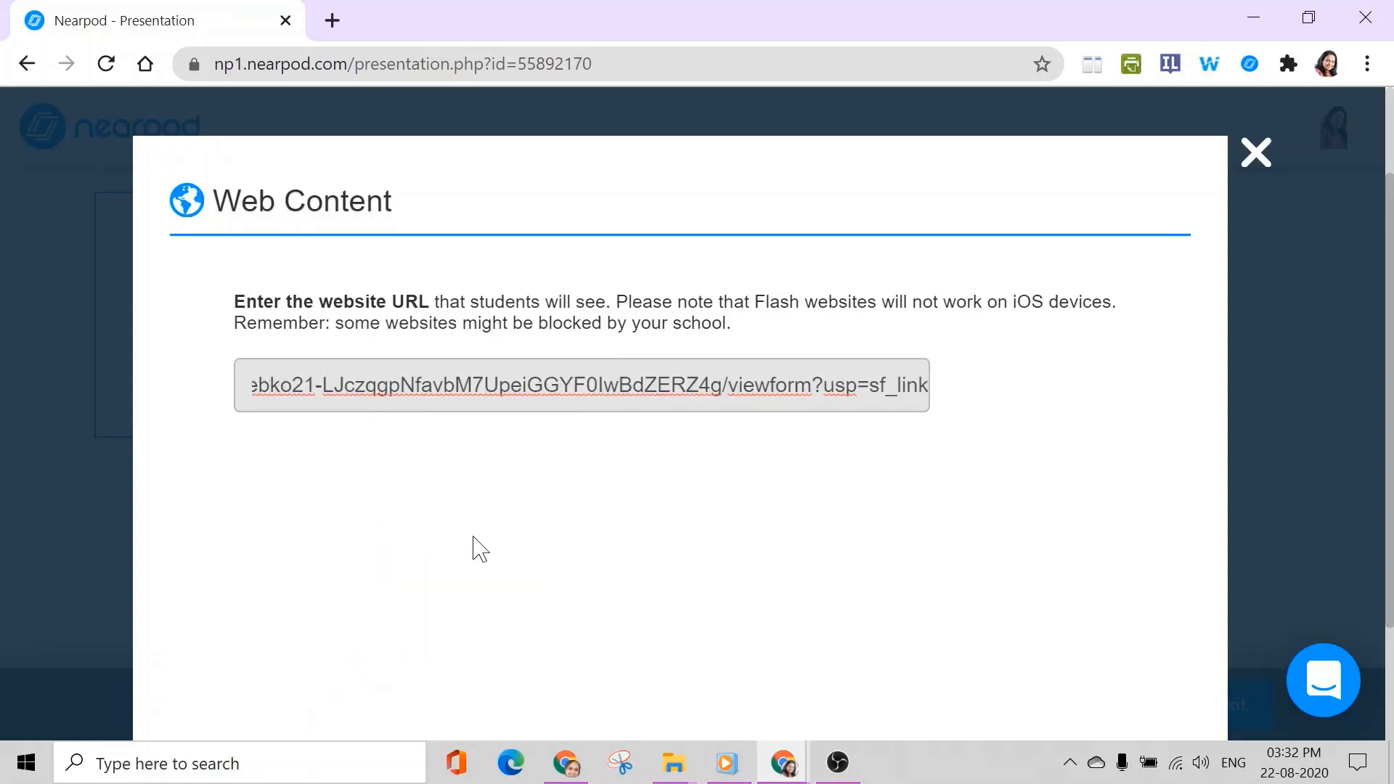
{"action": "scroll", "coordinate": [523, 515], "scroll_direction": "down", "scroll_amount": 2}
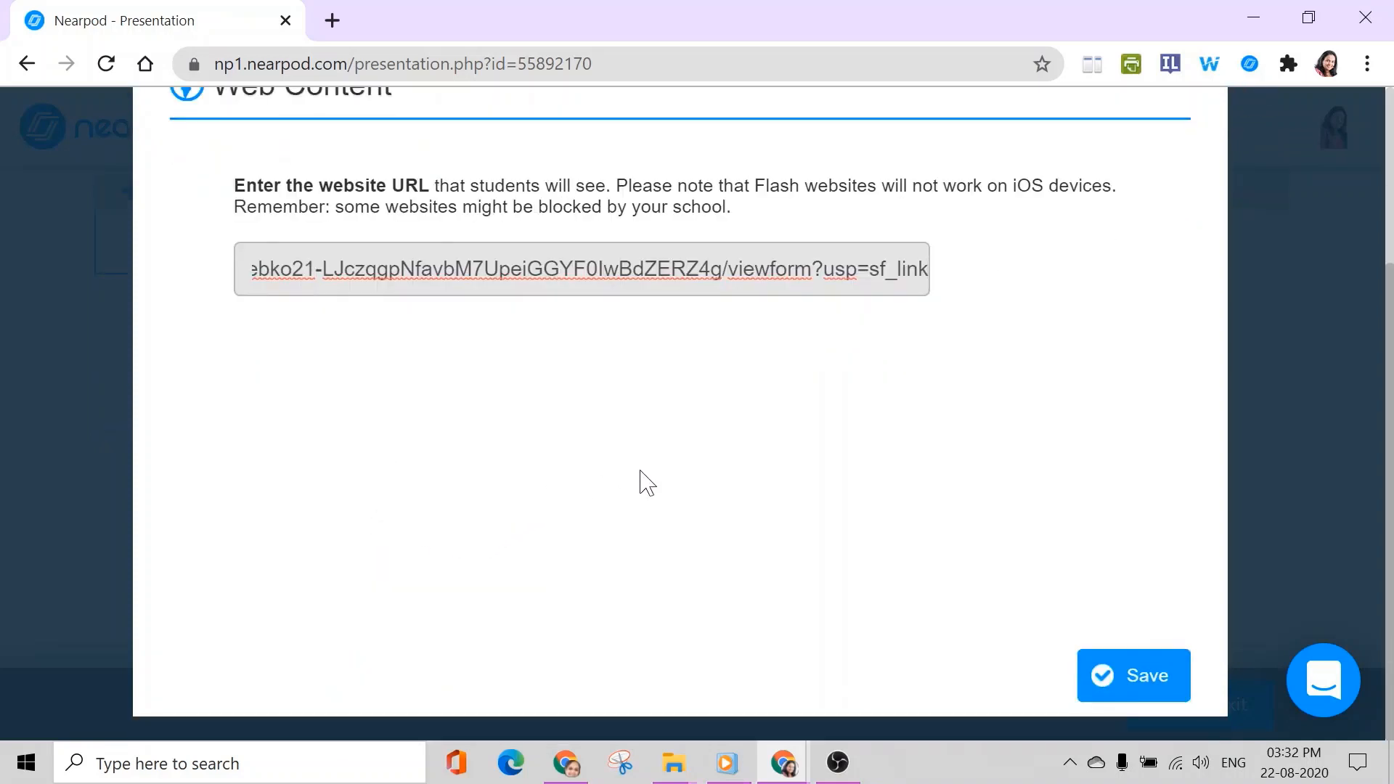
{"action": "left_click", "coordinate": [839, 429]}
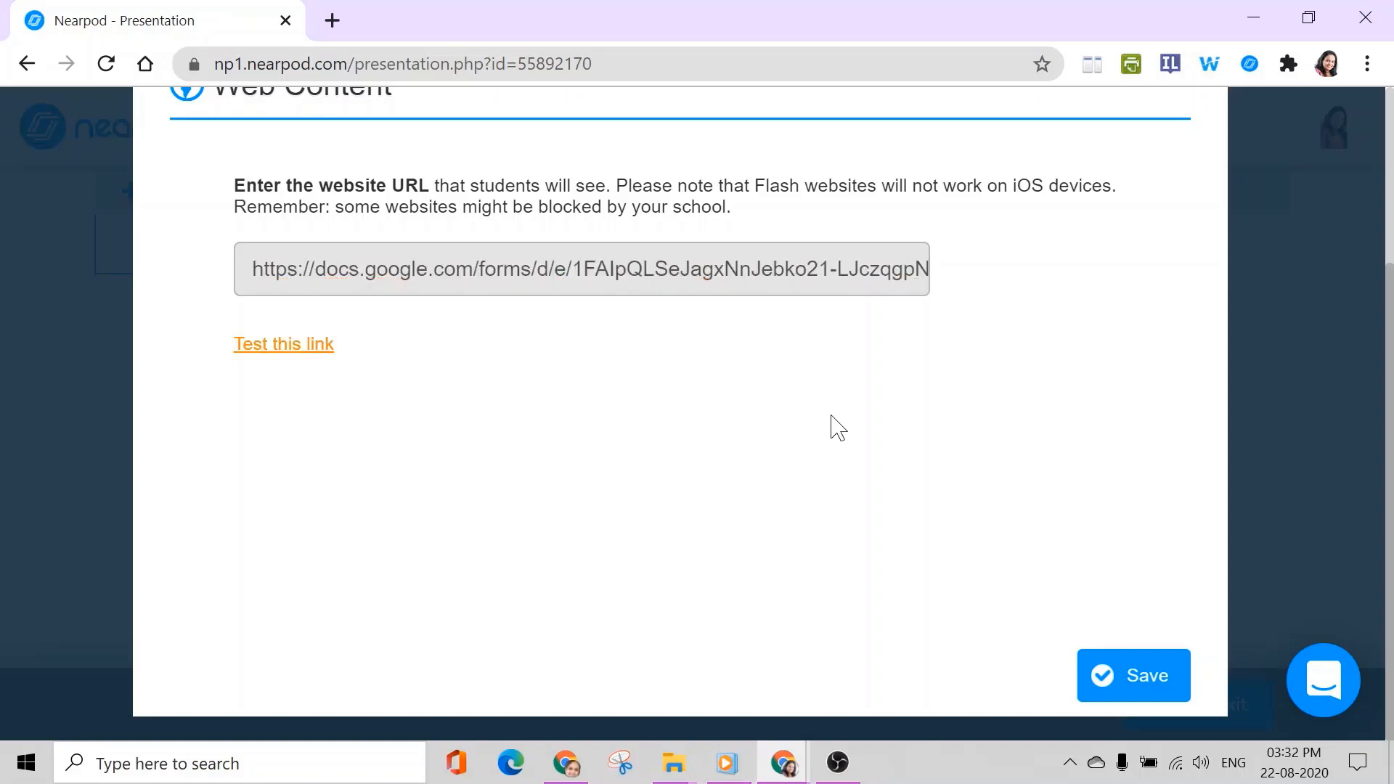
Step: Test the quiz form link in the browser, return to the lesson and save the web content slide
{"action": "left_click", "coordinate": [307, 347]}
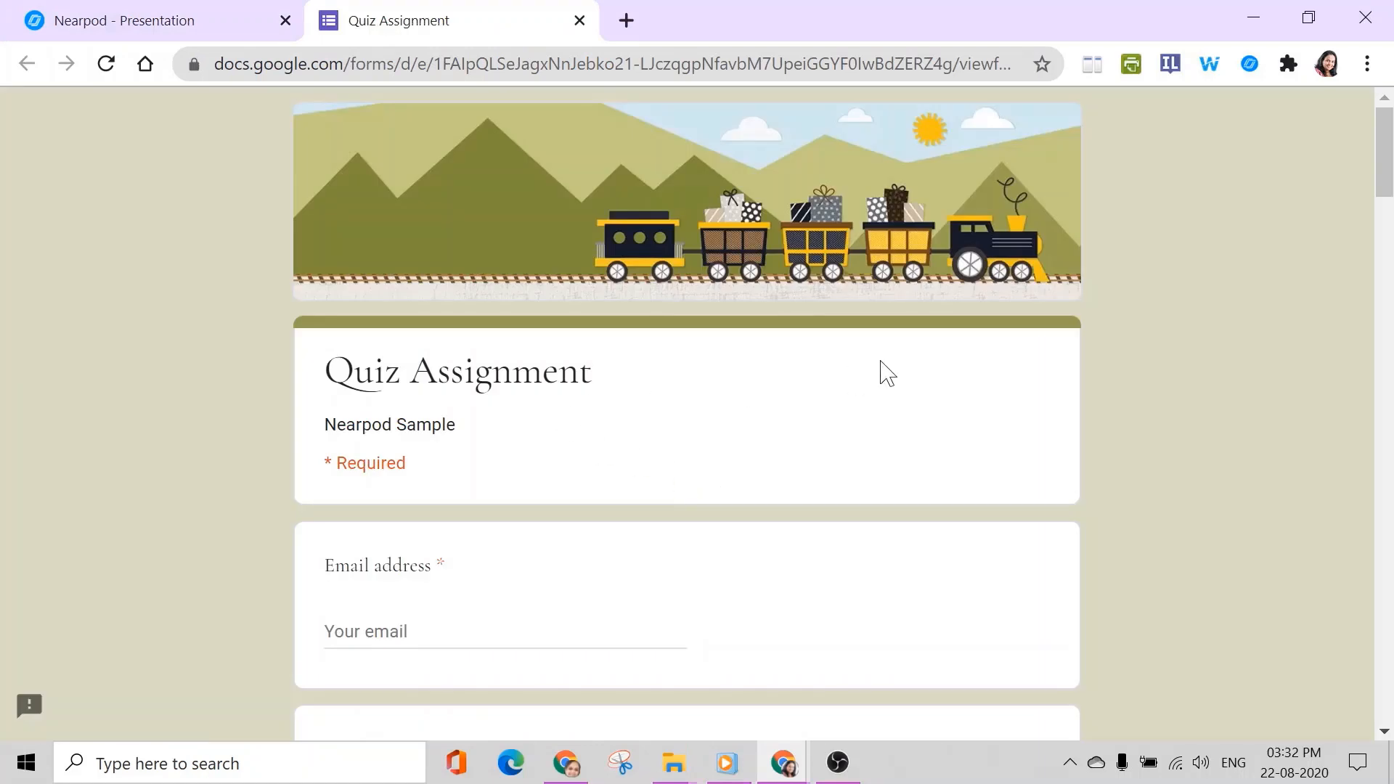
{"action": "left_click", "coordinate": [103, 31]}
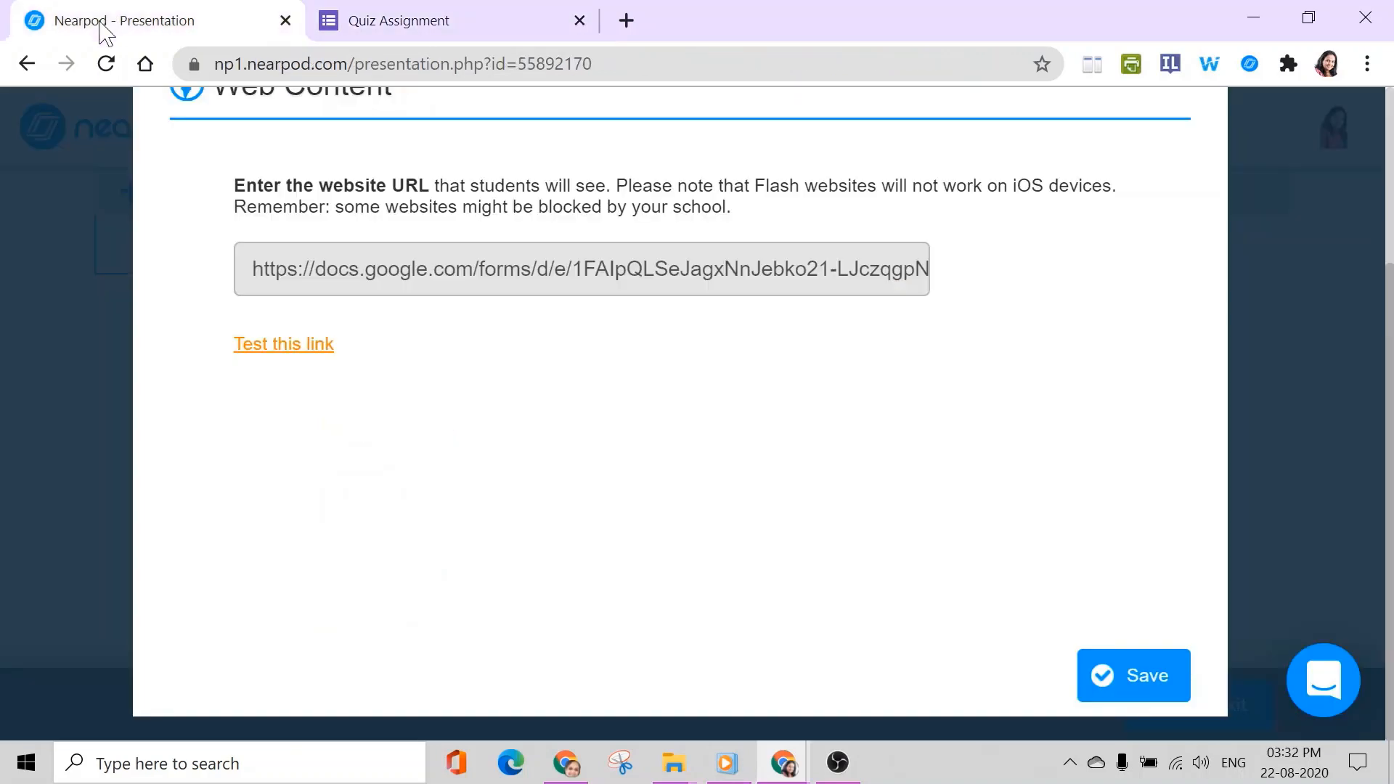
{"action": "left_click", "coordinate": [1123, 683]}
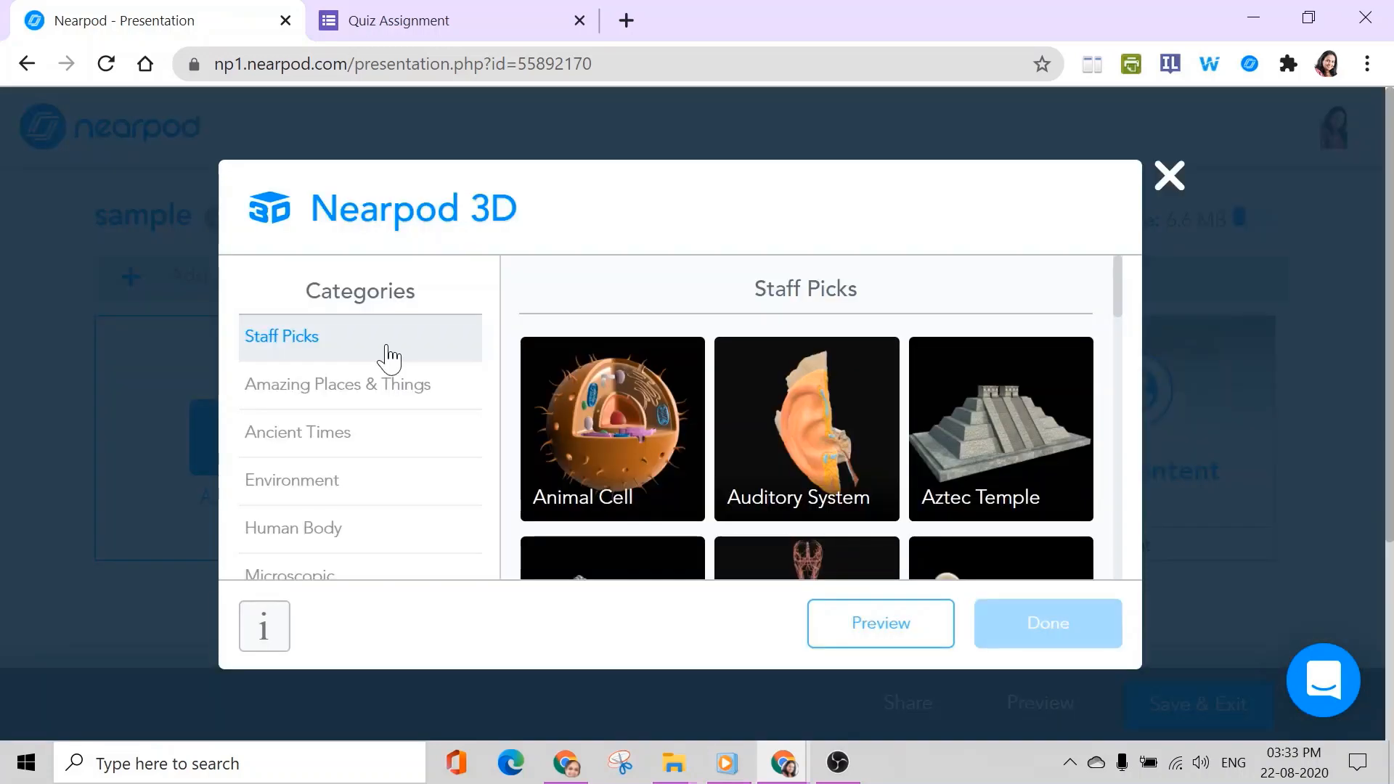
Step: Browse the Nearpod 3D models in the Staff Picks and Amazing Places & Things categories
{"action": "scroll", "coordinate": [813, 421], "scroll_direction": "down", "scroll_amount": 3}
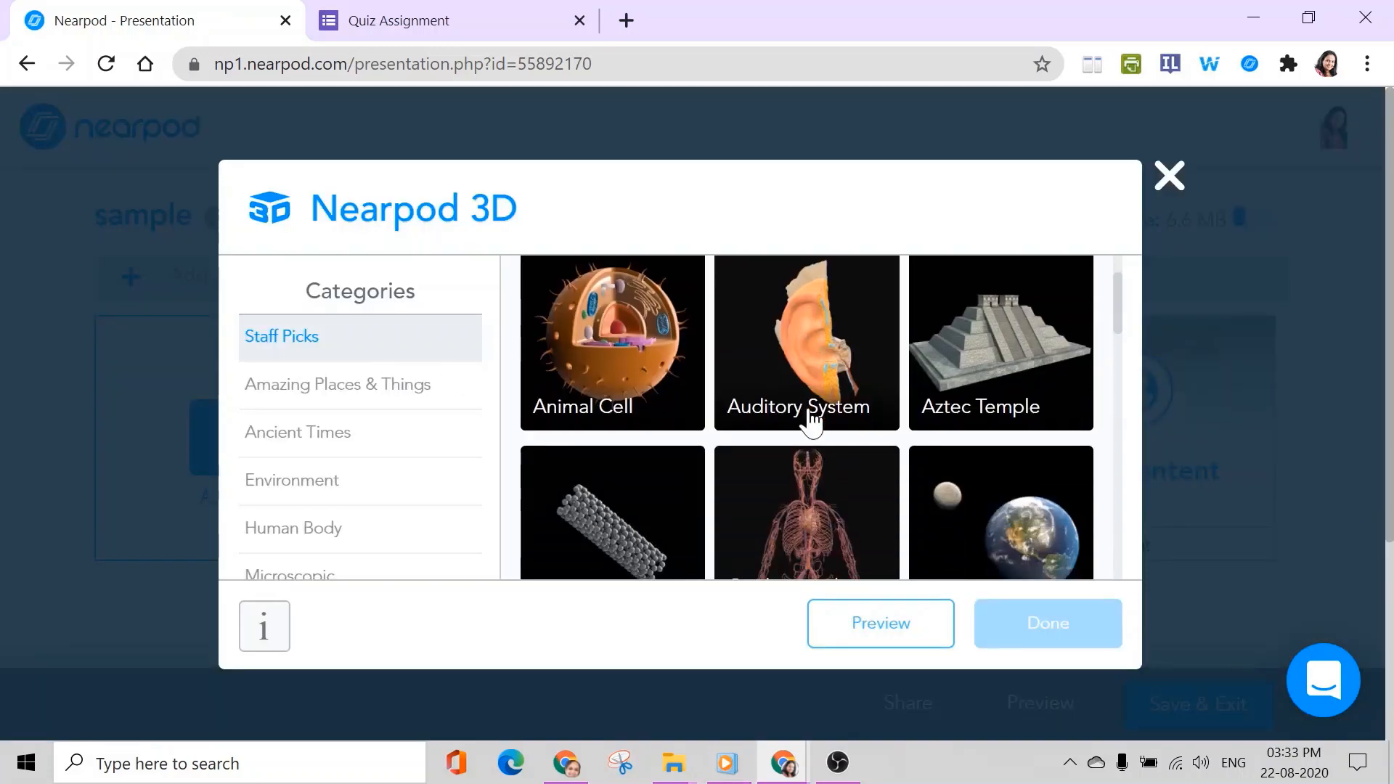
{"action": "scroll", "coordinate": [813, 425], "scroll_direction": "down", "scroll_amount": 8}
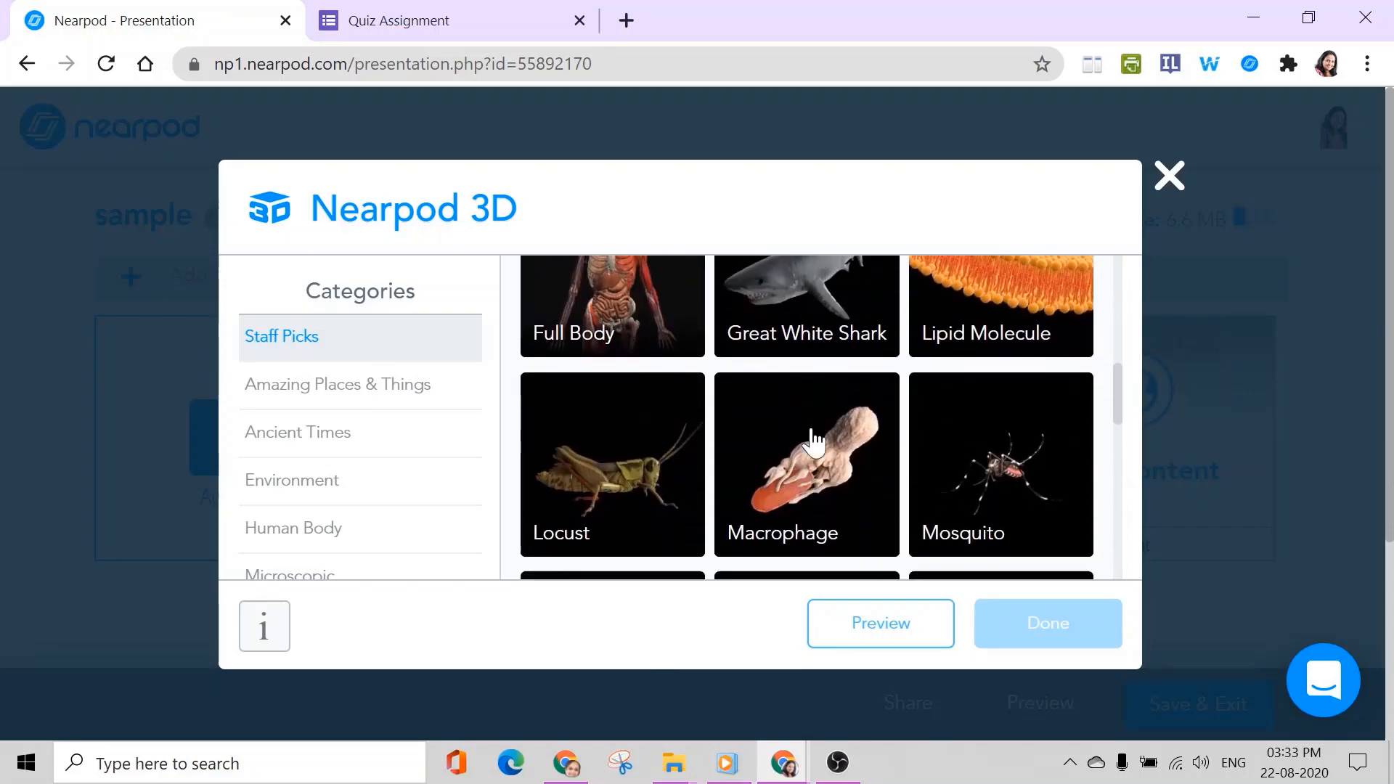
{"action": "scroll", "coordinate": [813, 443], "scroll_direction": "down", "scroll_amount": 6}
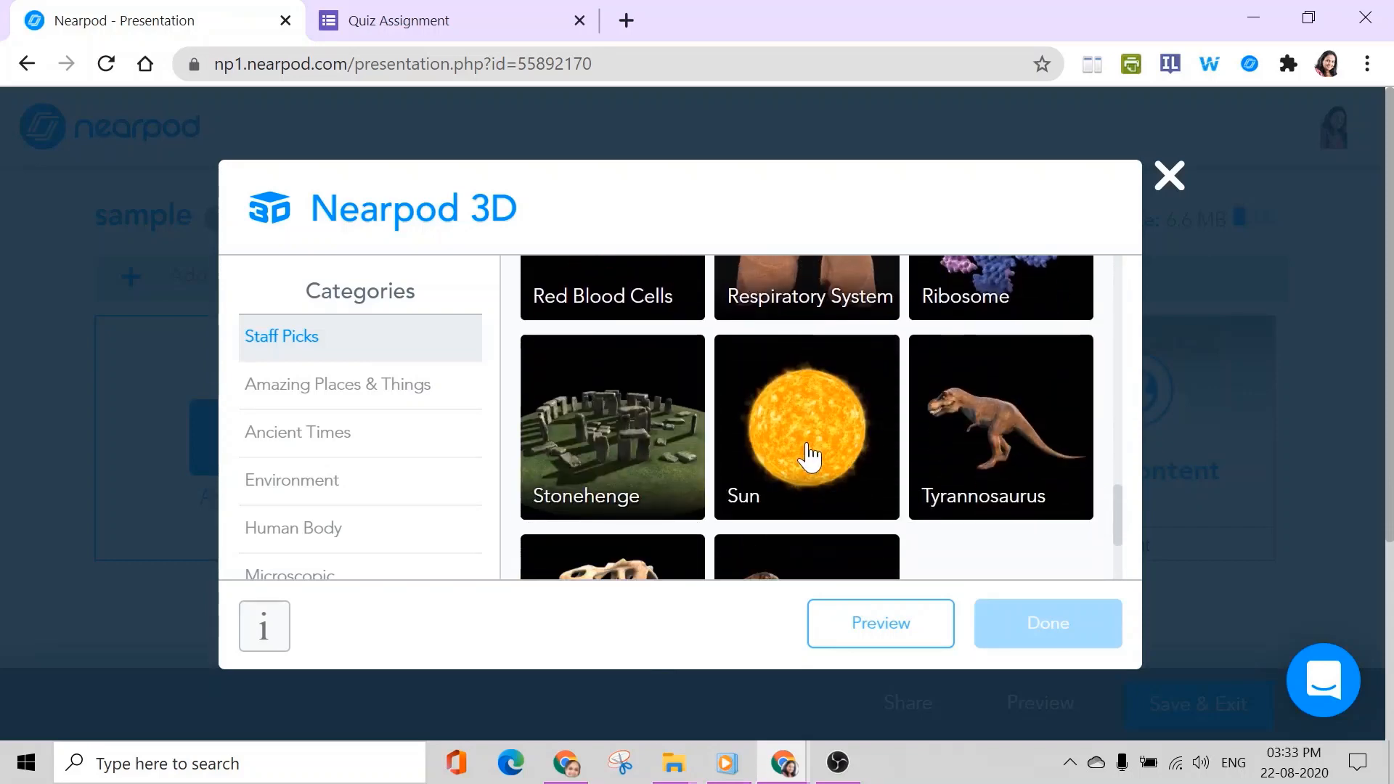
{"action": "left_click", "coordinate": [332, 399]}
{"action": "scroll", "coordinate": [828, 443], "scroll_direction": "down", "scroll_amount": 5}
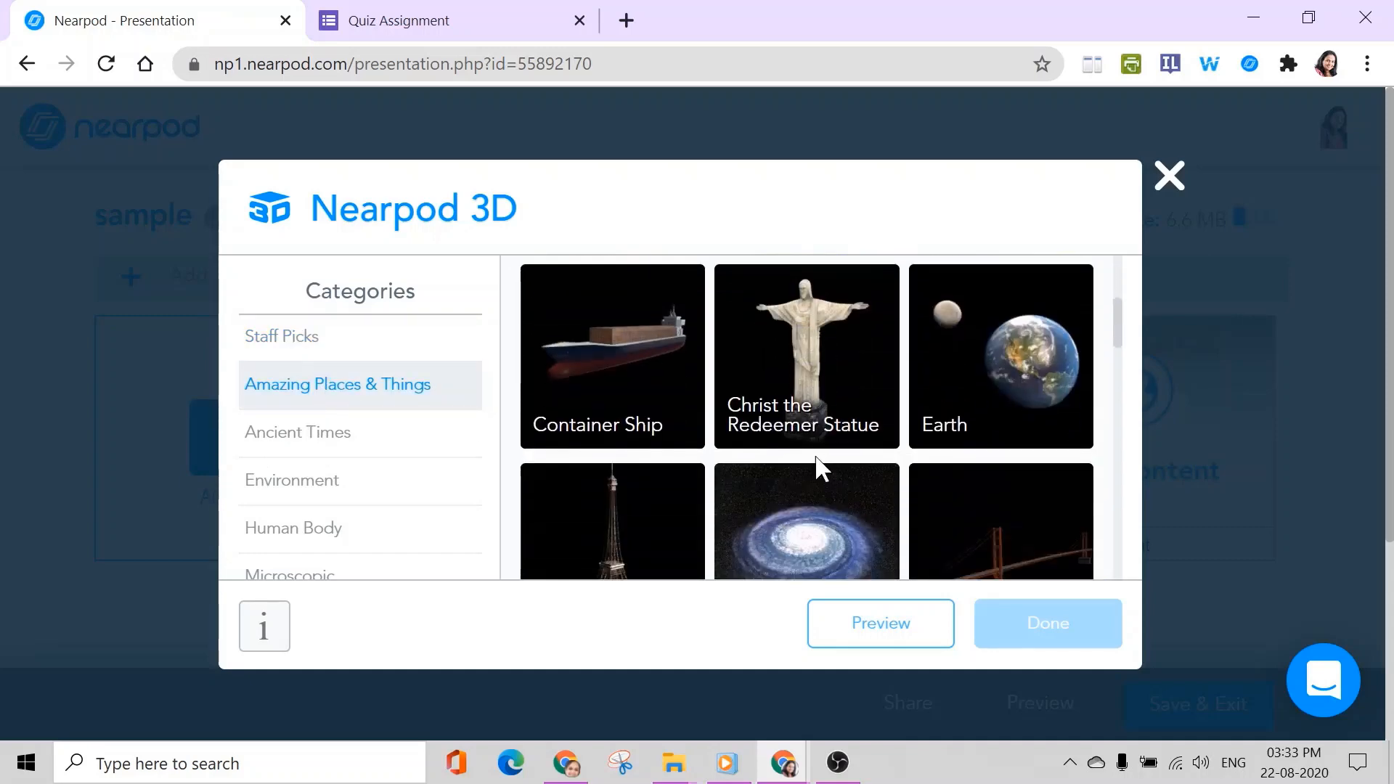
{"action": "scroll", "coordinate": [815, 456], "scroll_direction": "down", "scroll_amount": 8}
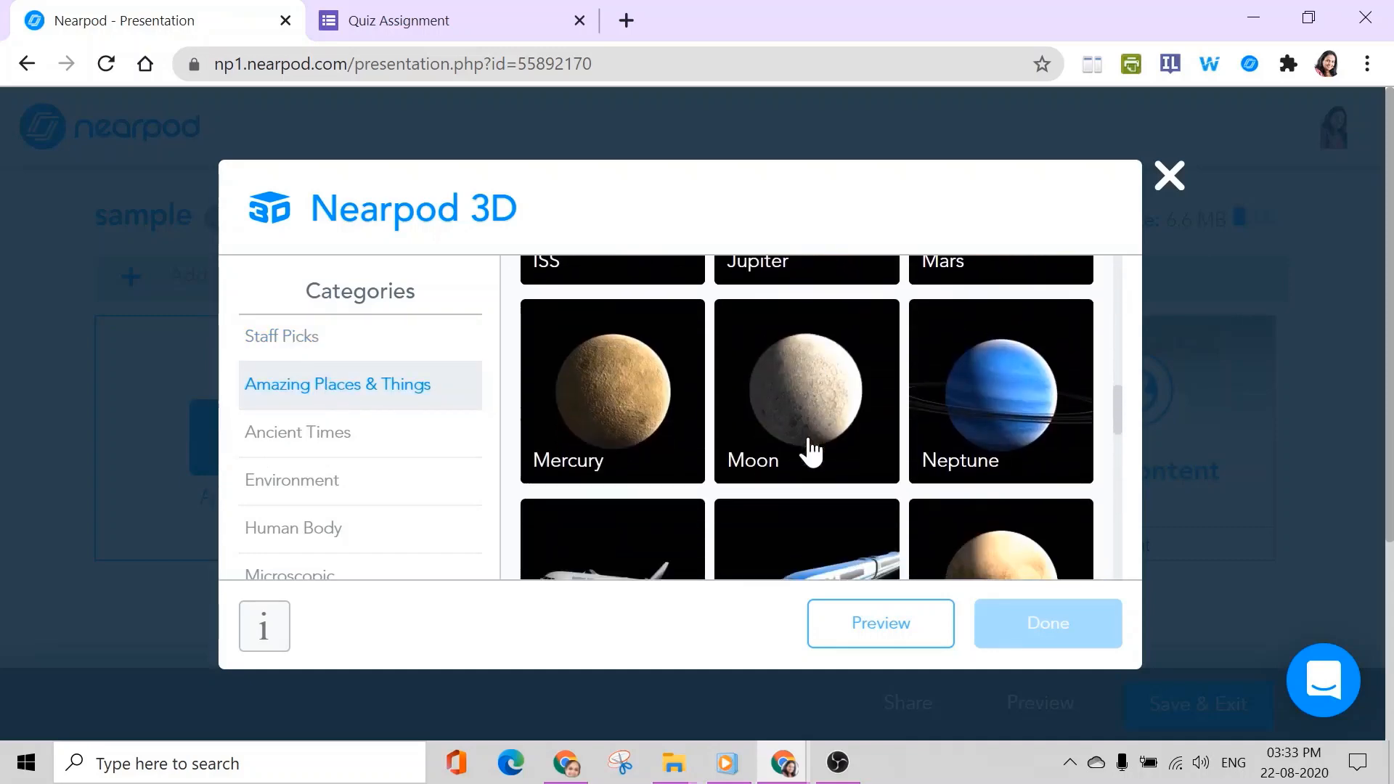
{"action": "scroll", "coordinate": [813, 450], "scroll_direction": "down", "scroll_amount": 2}
Step: Browse the 3D models in the Ancient Times, Environment and Human Body categories
{"action": "left_click", "coordinate": [331, 440]}
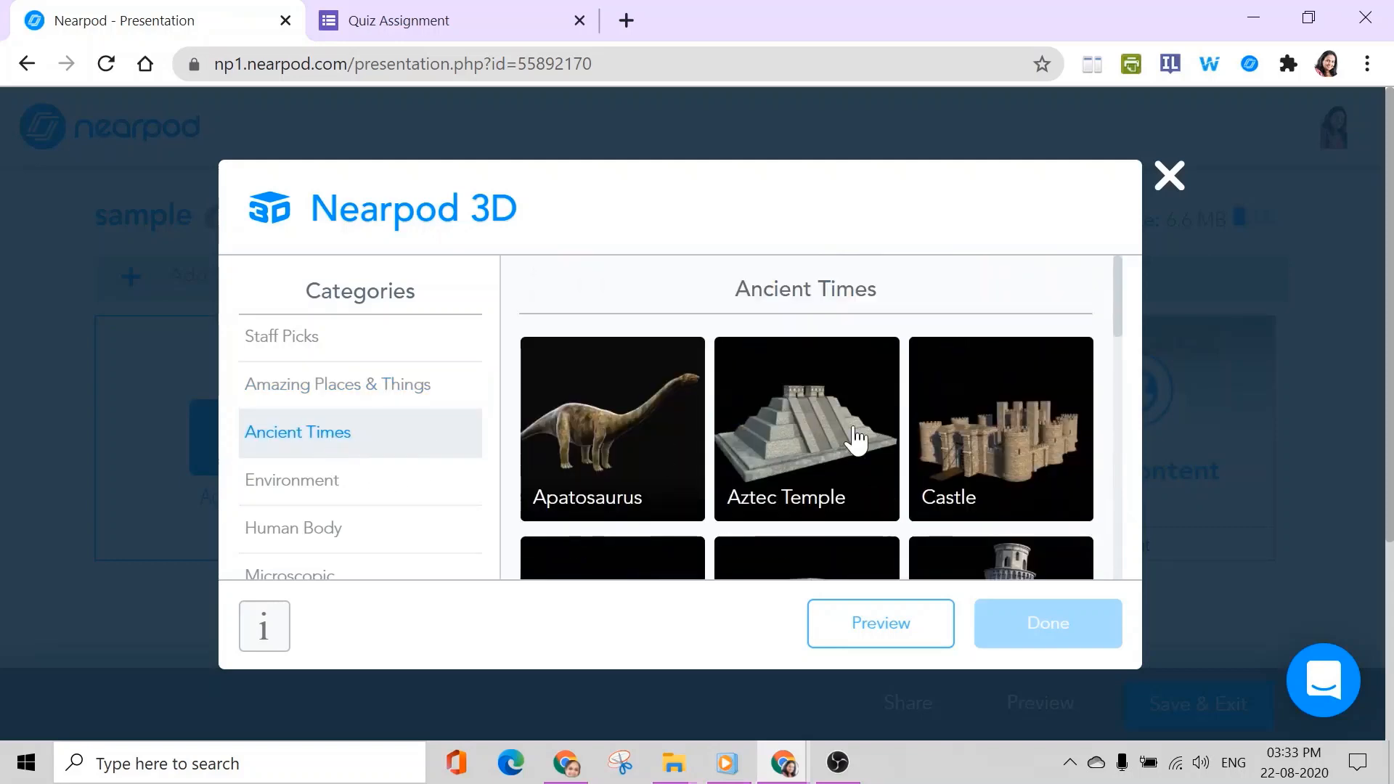
{"action": "scroll", "coordinate": [849, 436], "scroll_direction": "down", "scroll_amount": 6}
{"action": "scroll", "coordinate": [855, 439], "scroll_direction": "down", "scroll_amount": 7}
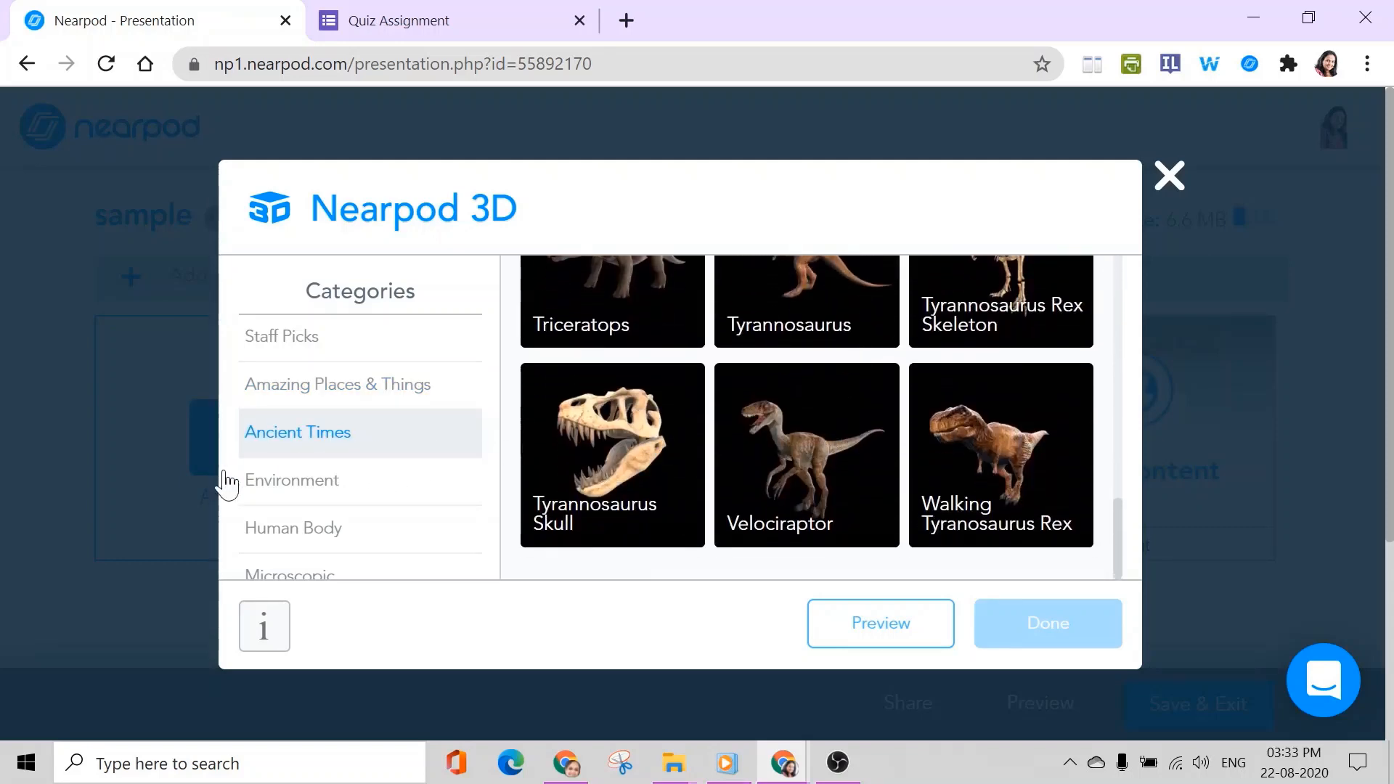
{"action": "left_click", "coordinate": [346, 488]}
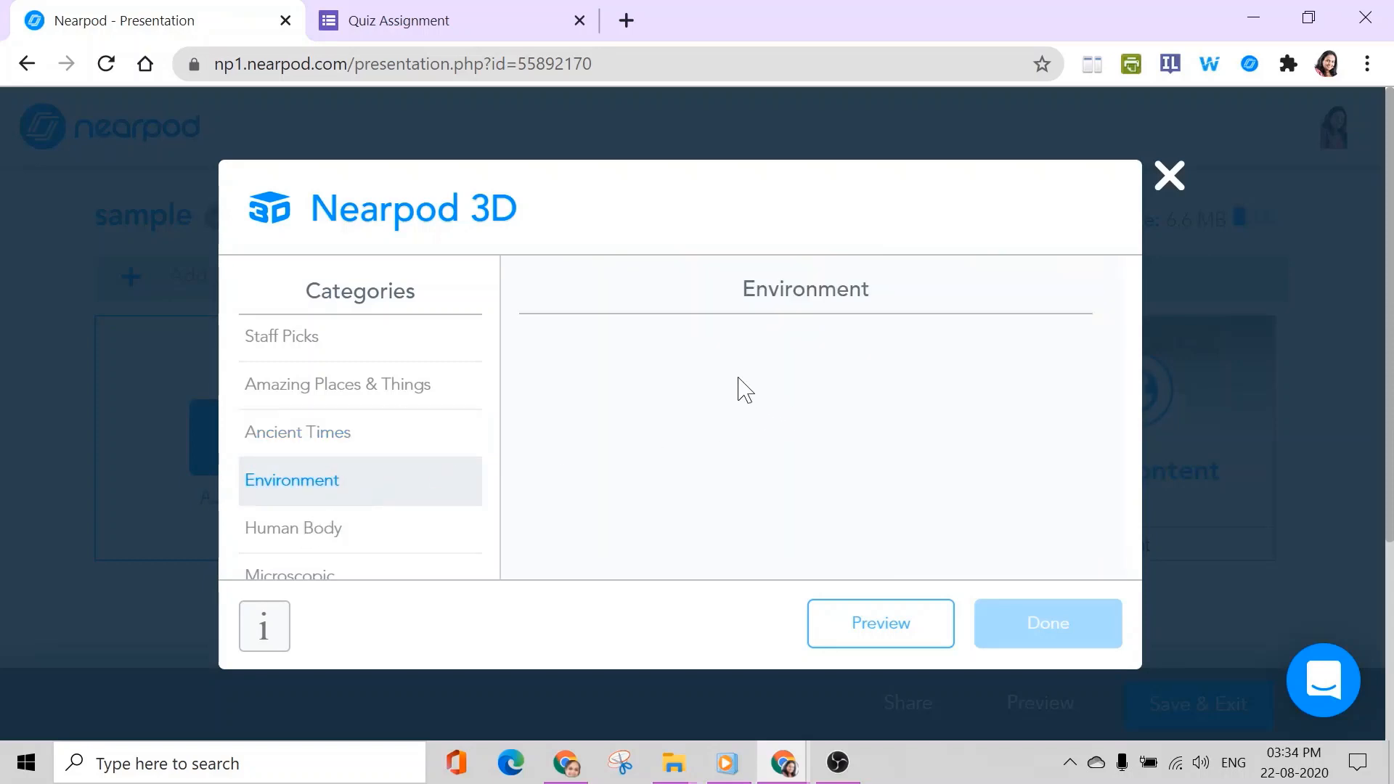
{"action": "scroll", "coordinate": [739, 391], "scroll_direction": "down", "scroll_amount": 6}
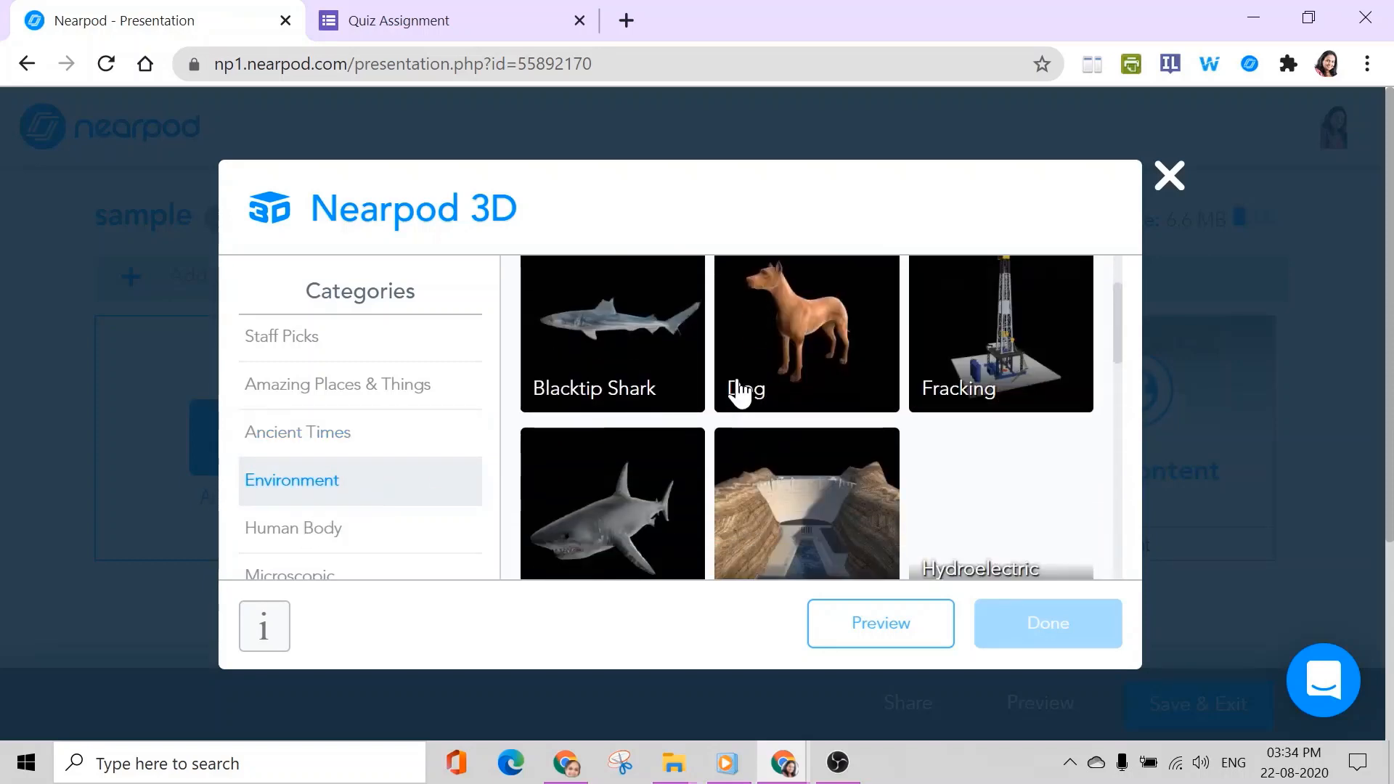
{"action": "scroll", "coordinate": [740, 391], "scroll_direction": "down", "scroll_amount": 5}
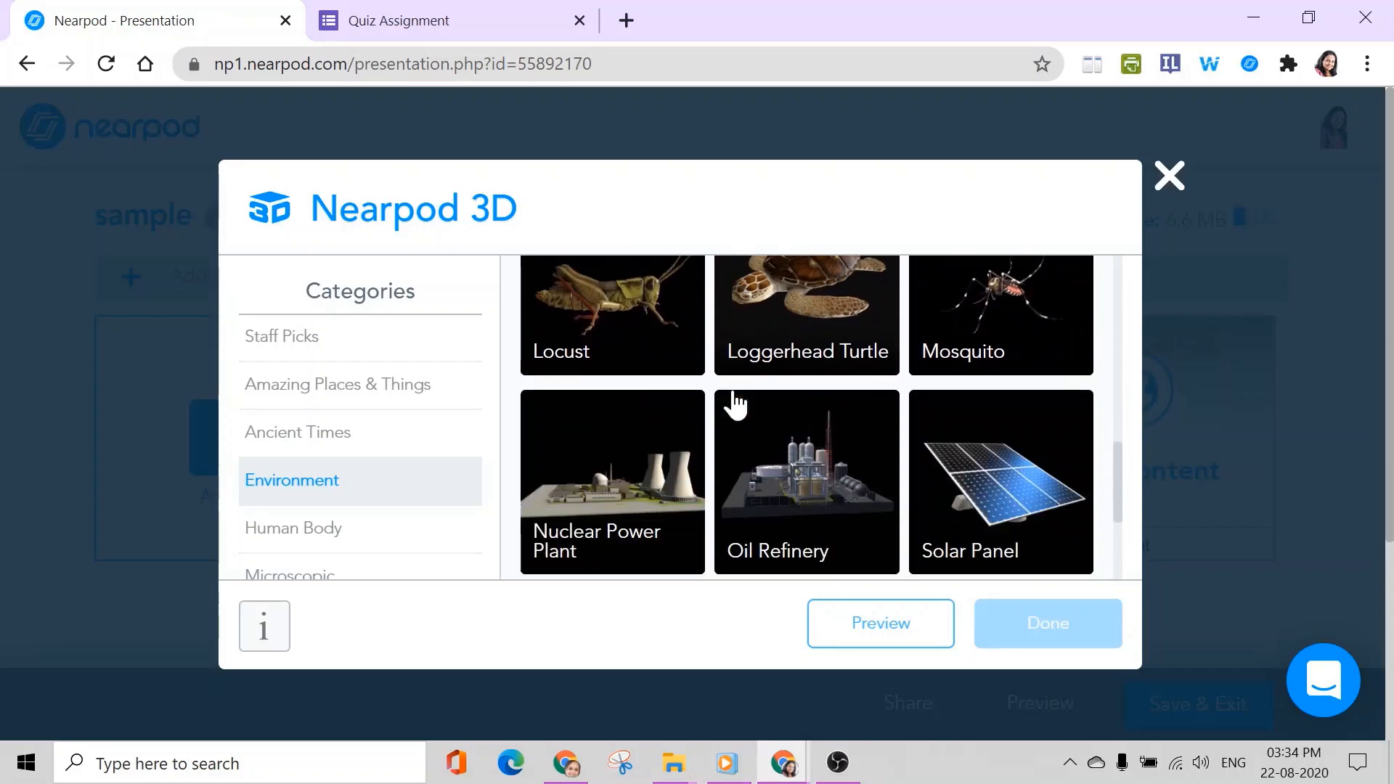
{"action": "left_click", "coordinate": [266, 535]}
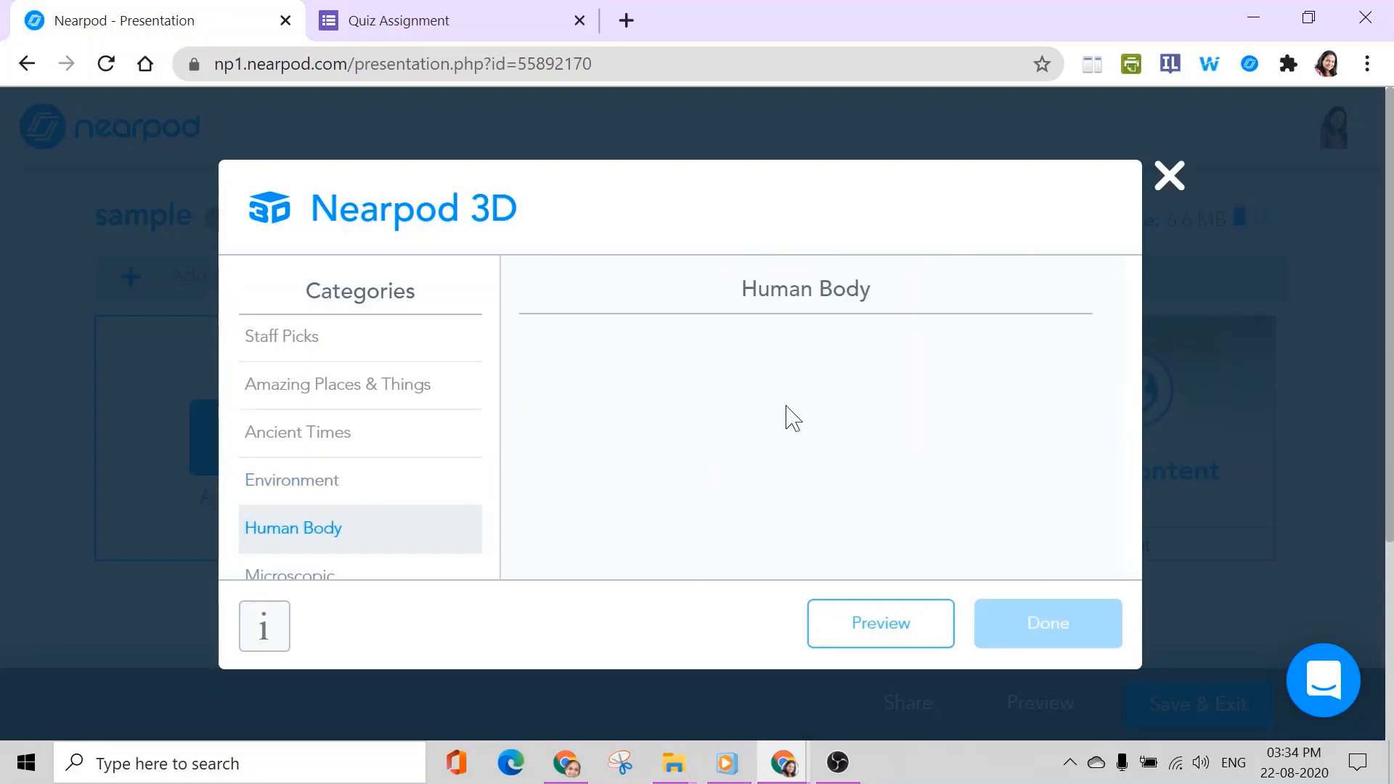
{"action": "scroll", "coordinate": [788, 418], "scroll_direction": "down", "scroll_amount": 3}
{"action": "scroll", "coordinate": [789, 425], "scroll_direction": "down", "scroll_amount": 3}
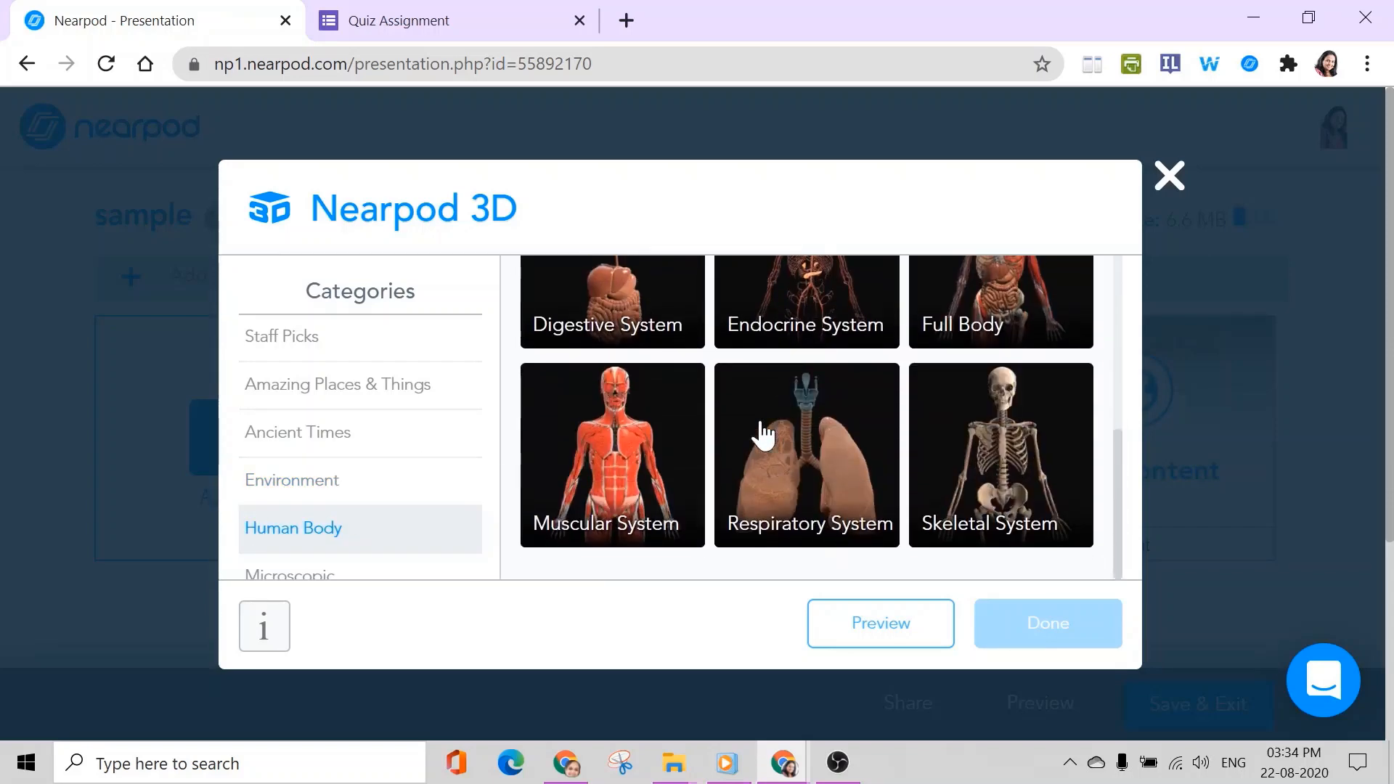
Step: Select the Plant Cell model from the Microscopic category and open its 3D preview
{"action": "left_click", "coordinate": [290, 574]}
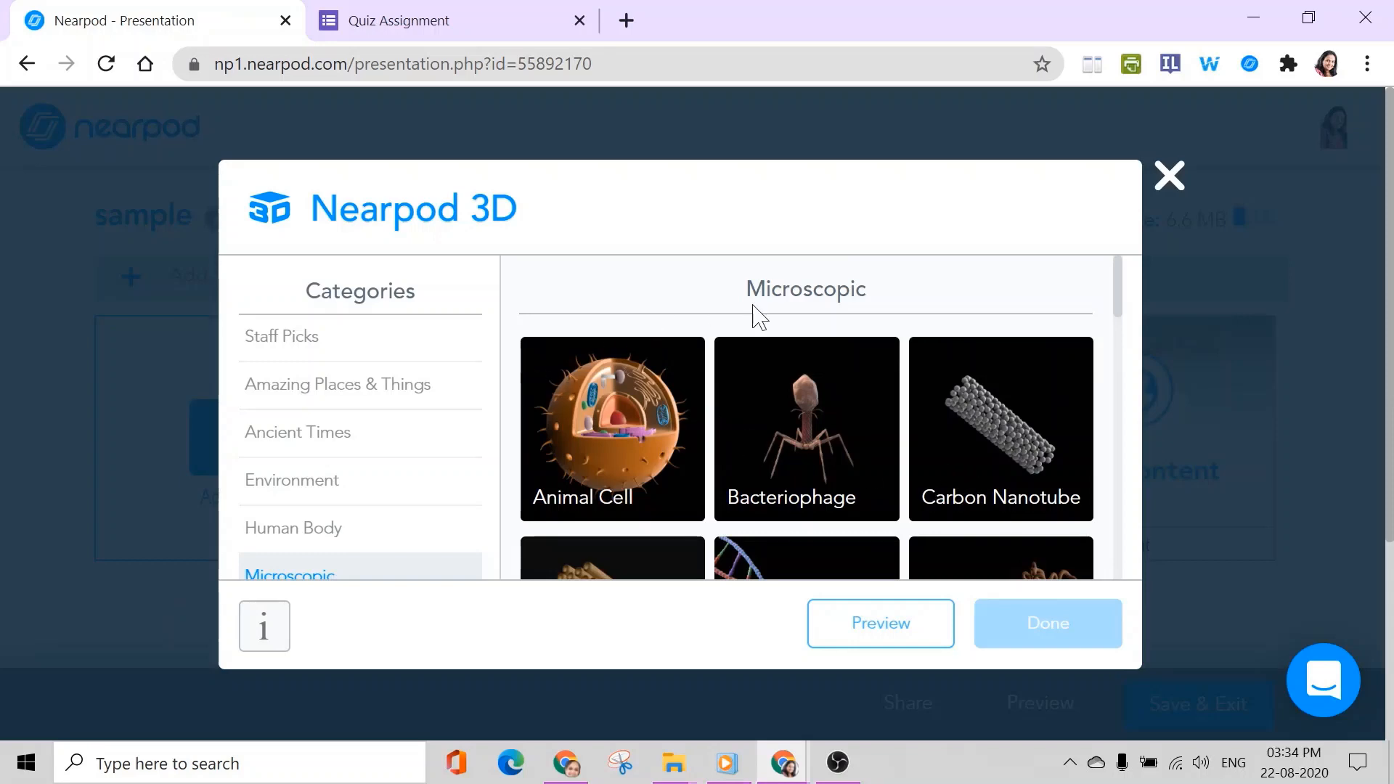
{"action": "scroll", "coordinate": [887, 319], "scroll_direction": "down", "scroll_amount": 8}
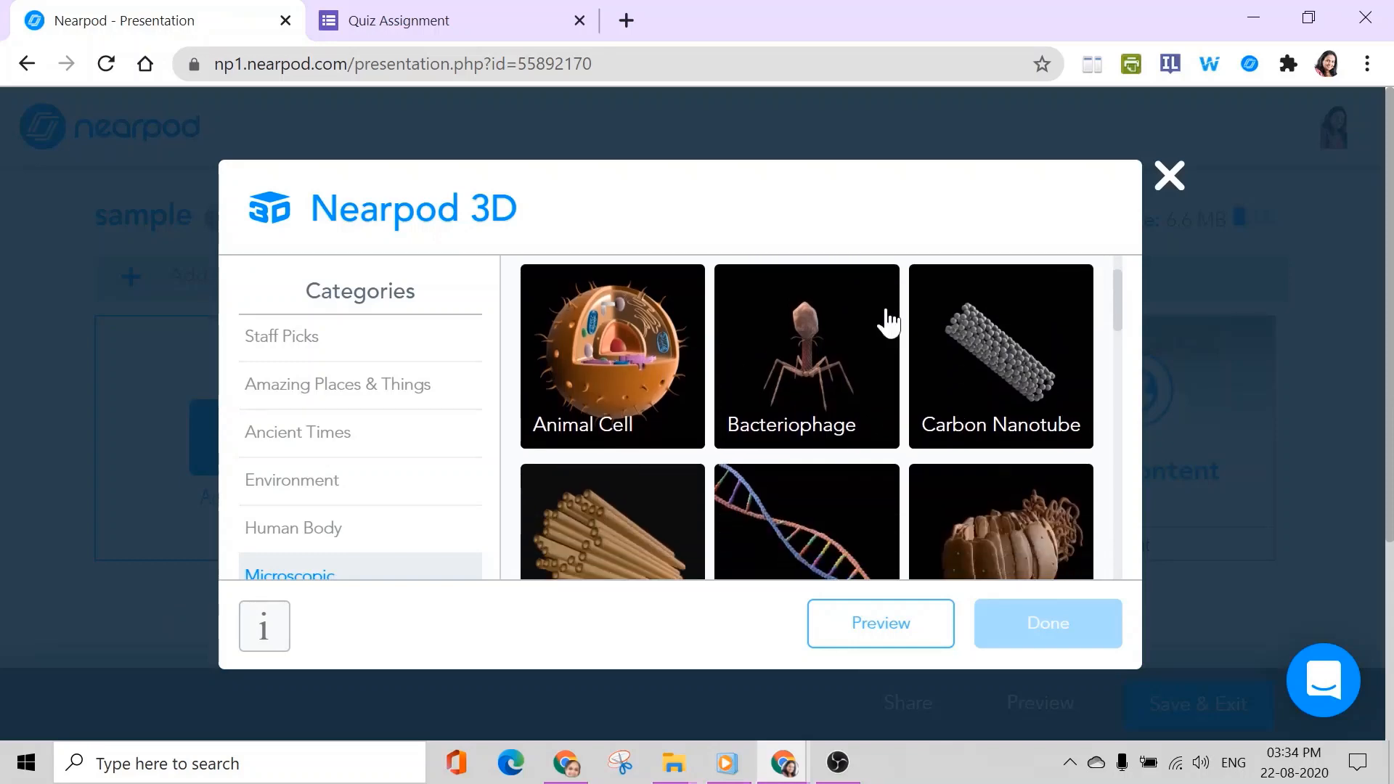
{"action": "scroll", "coordinate": [888, 334], "scroll_direction": "down", "scroll_amount": 4}
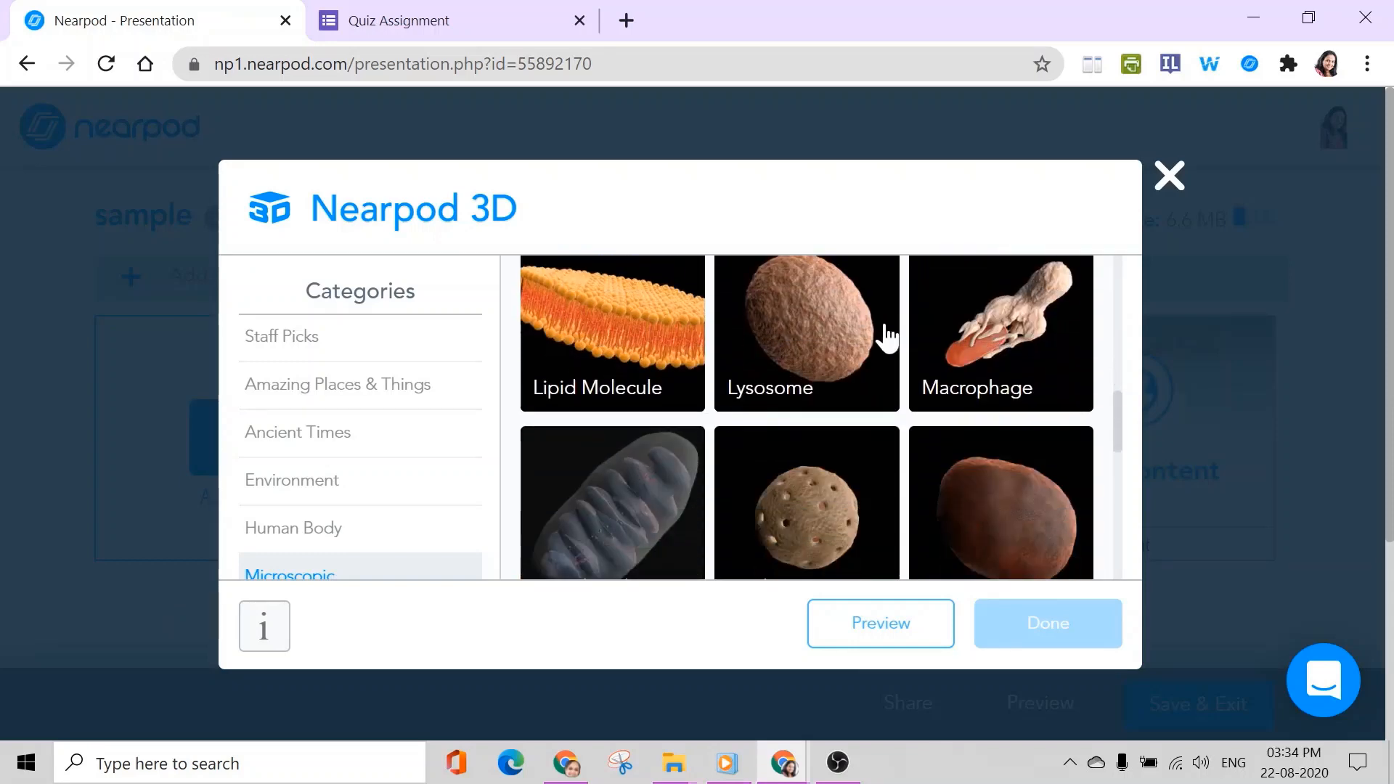
{"action": "scroll", "coordinate": [886, 336], "scroll_direction": "down", "scroll_amount": 2}
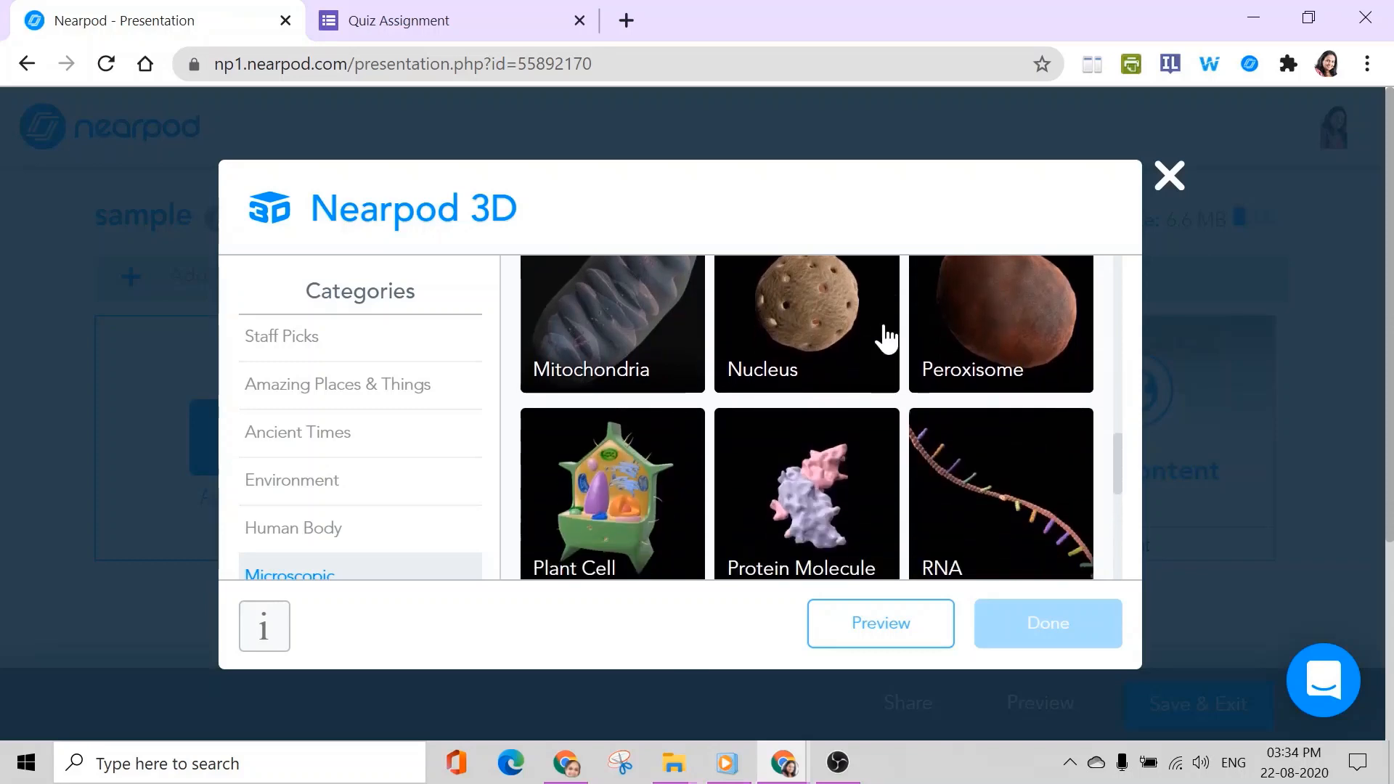
{"action": "left_click", "coordinate": [614, 454]}
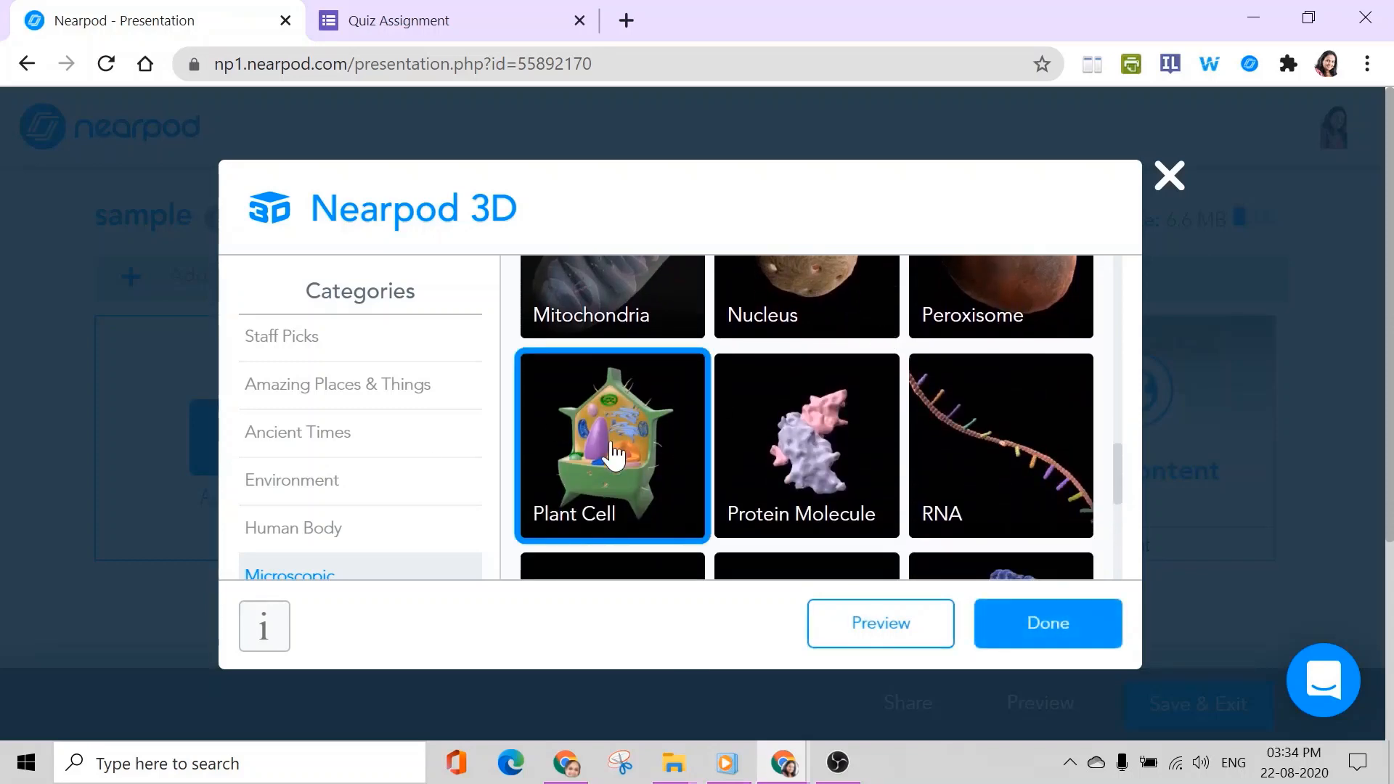
{"action": "left_click", "coordinate": [885, 643]}
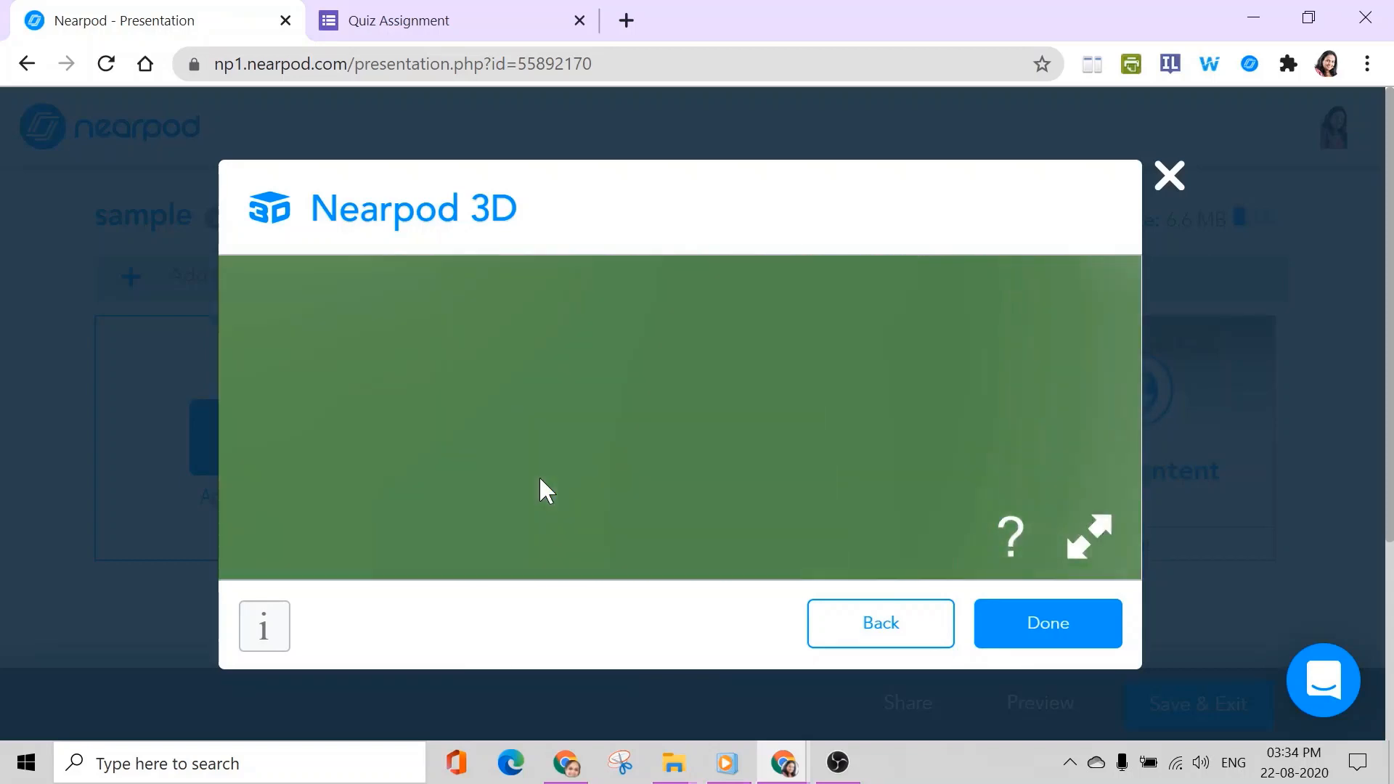
Step: Zoom and rotate the plant cell preview to examine the organelles inside it
{"action": "scroll", "coordinate": [766, 427], "scroll_direction": "up", "scroll_amount": 3}
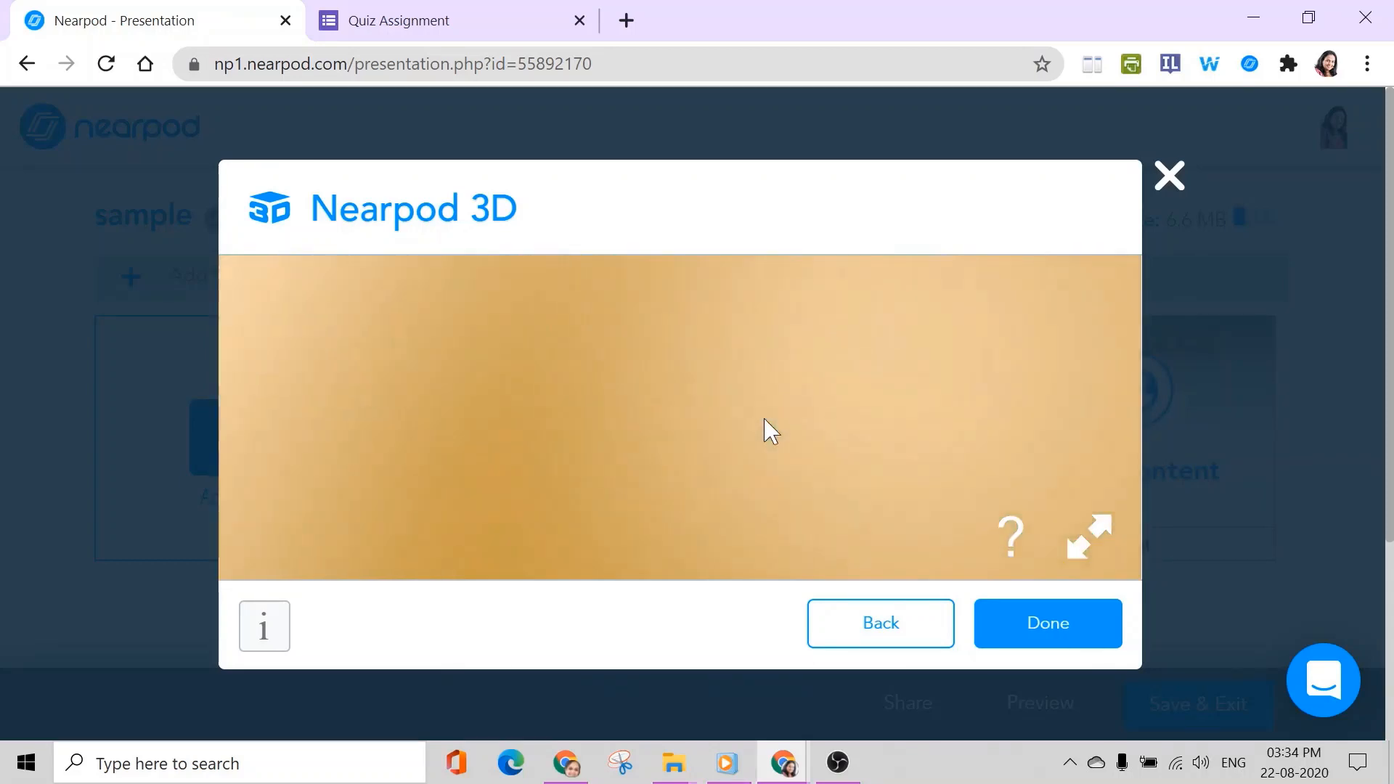
{"action": "scroll", "coordinate": [766, 421], "scroll_direction": "down", "scroll_amount": 5}
{"action": "scroll", "coordinate": [767, 406], "scroll_direction": "up", "scroll_amount": 4}
{"action": "scroll", "coordinate": [765, 392], "scroll_direction": "down", "scroll_amount": 1}
{"action": "scroll", "coordinate": [768, 401], "scroll_direction": "up", "scroll_amount": 3}
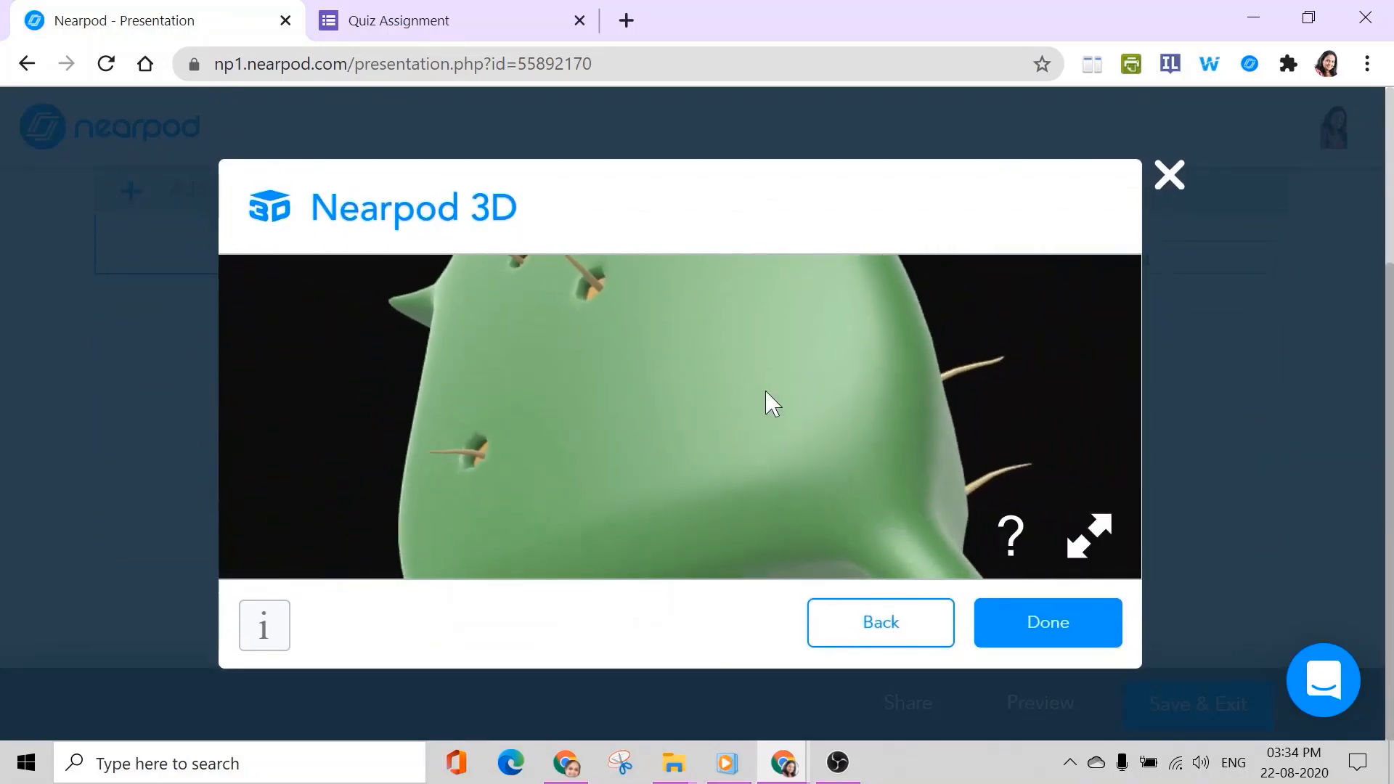
{"action": "left_click_drag", "start_coordinate": [777, 393], "coordinate": [581, 341]}
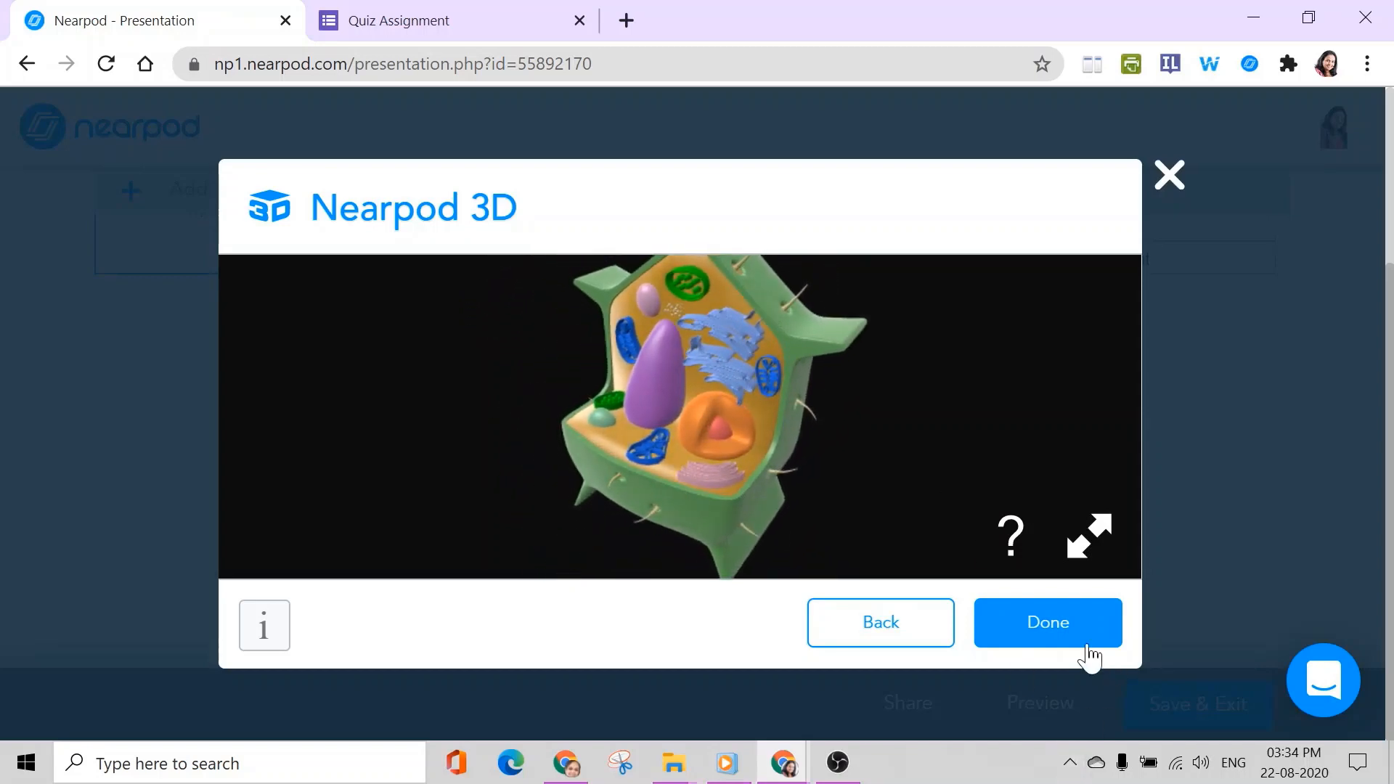
Step: Examine the plant cell from another angle in full screen, then exit and show the viewer's mouse controls help
{"action": "left_click", "coordinate": [1088, 538]}
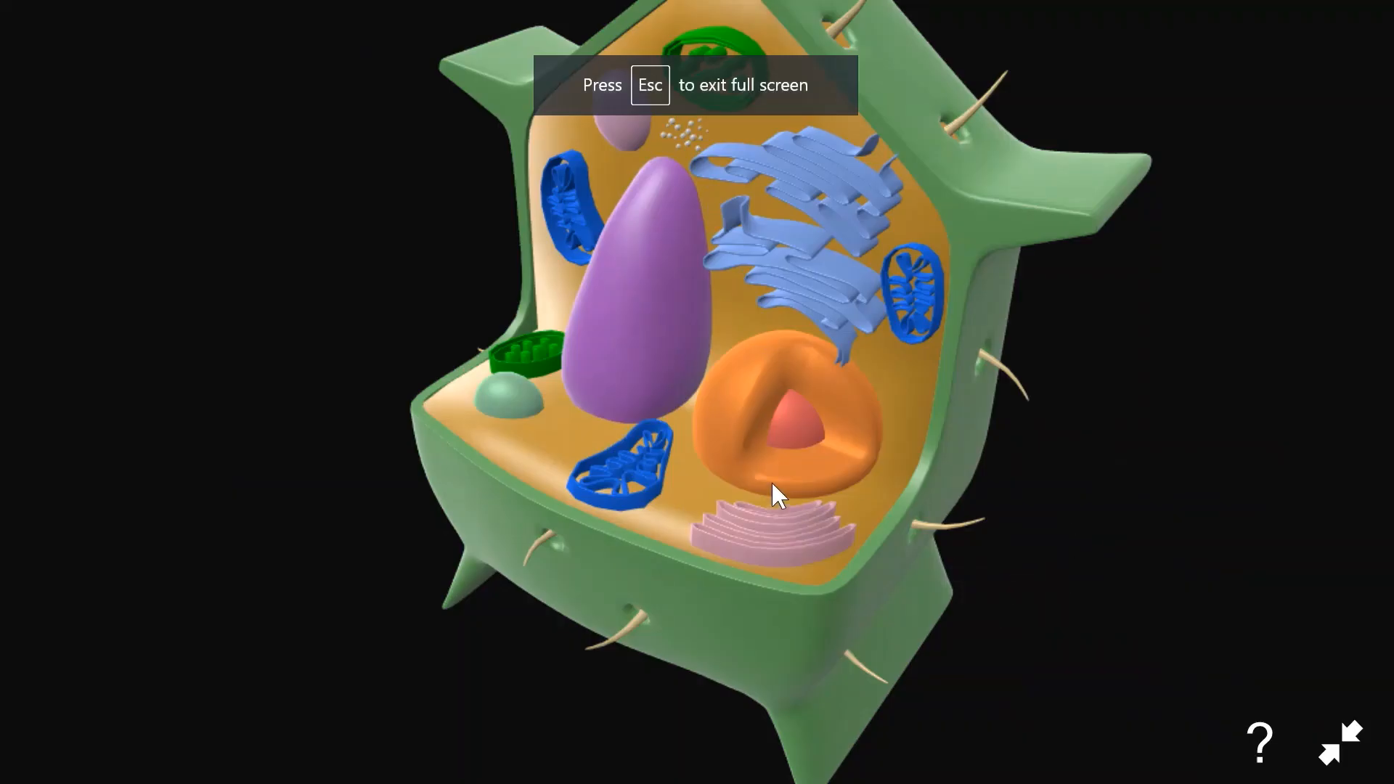
{"action": "scroll", "coordinate": [772, 484], "scroll_direction": "down", "scroll_amount": 5}
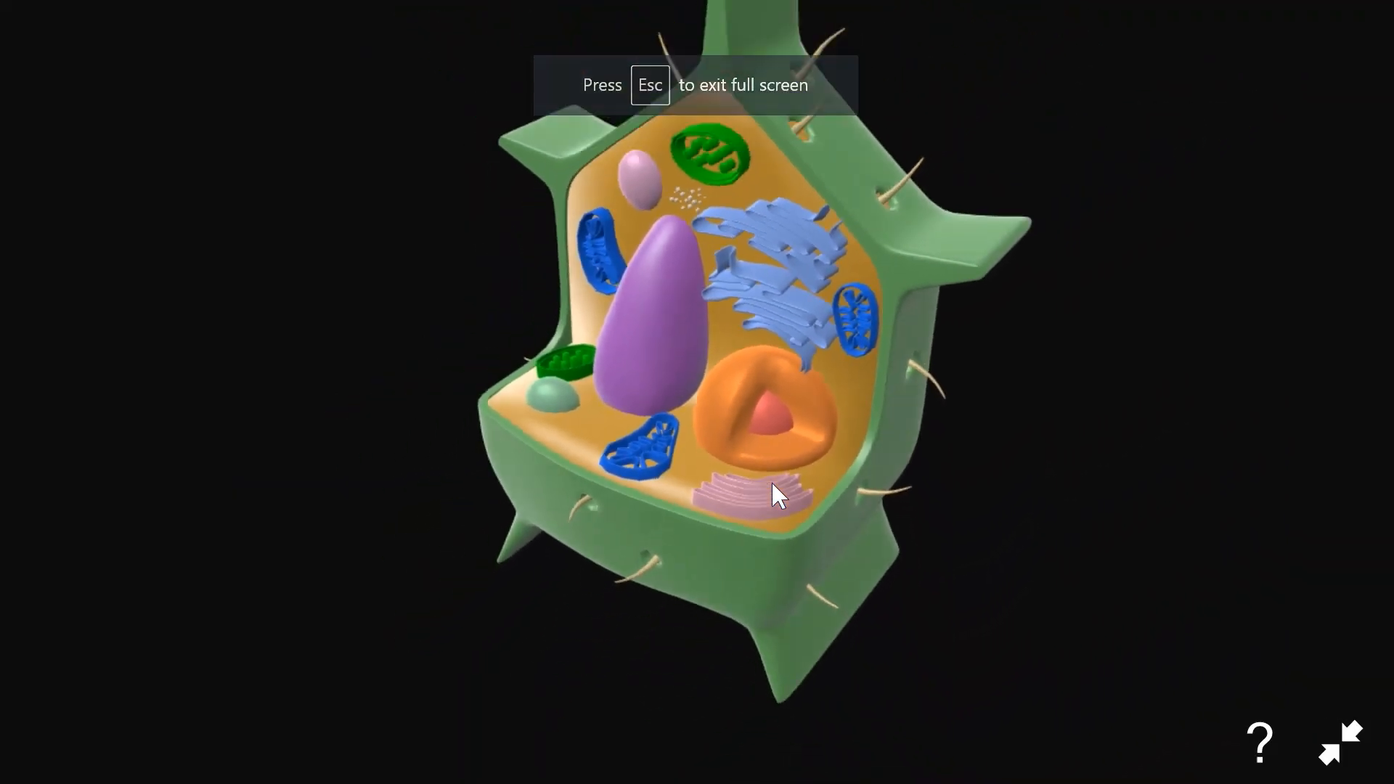
{"action": "left_click_drag", "start_coordinate": [786, 424], "coordinate": [1281, 715]}
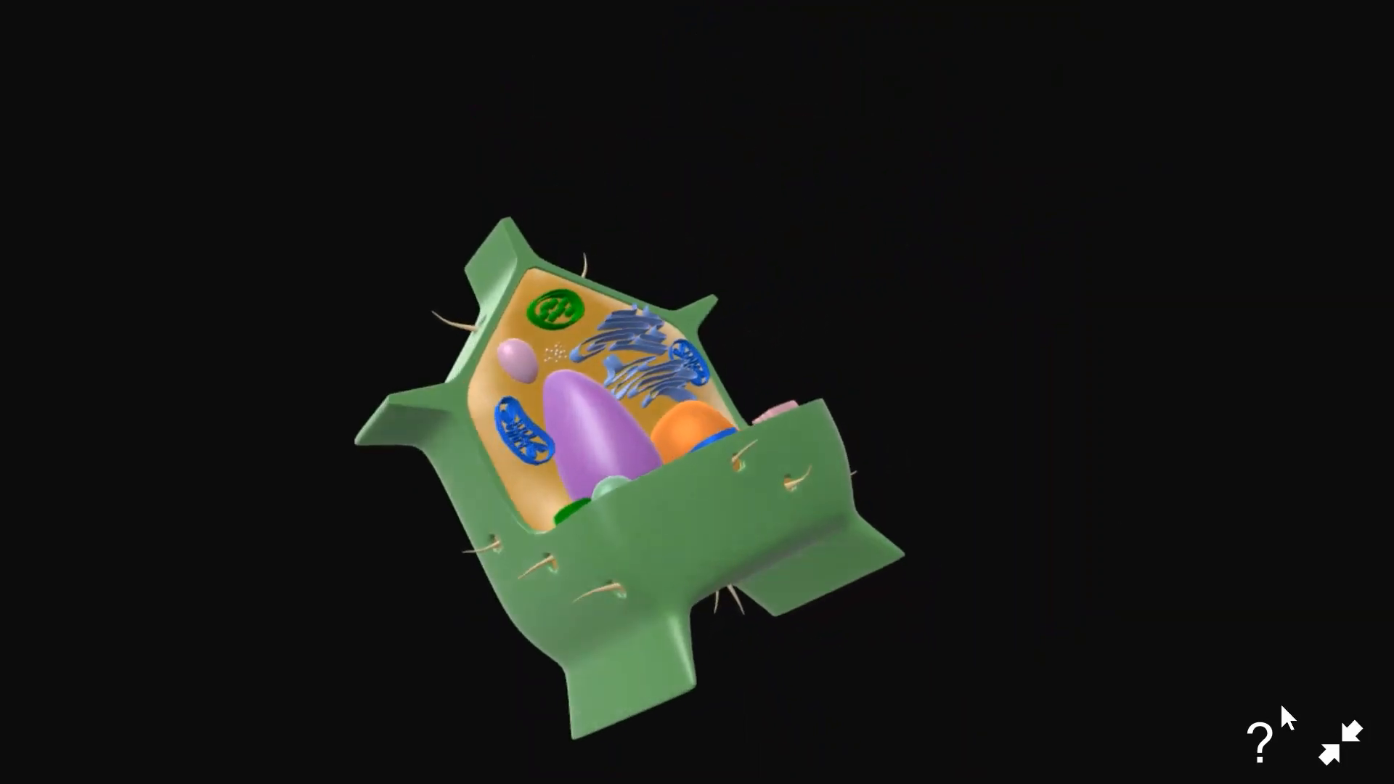
{"action": "left_click", "coordinate": [1340, 739]}
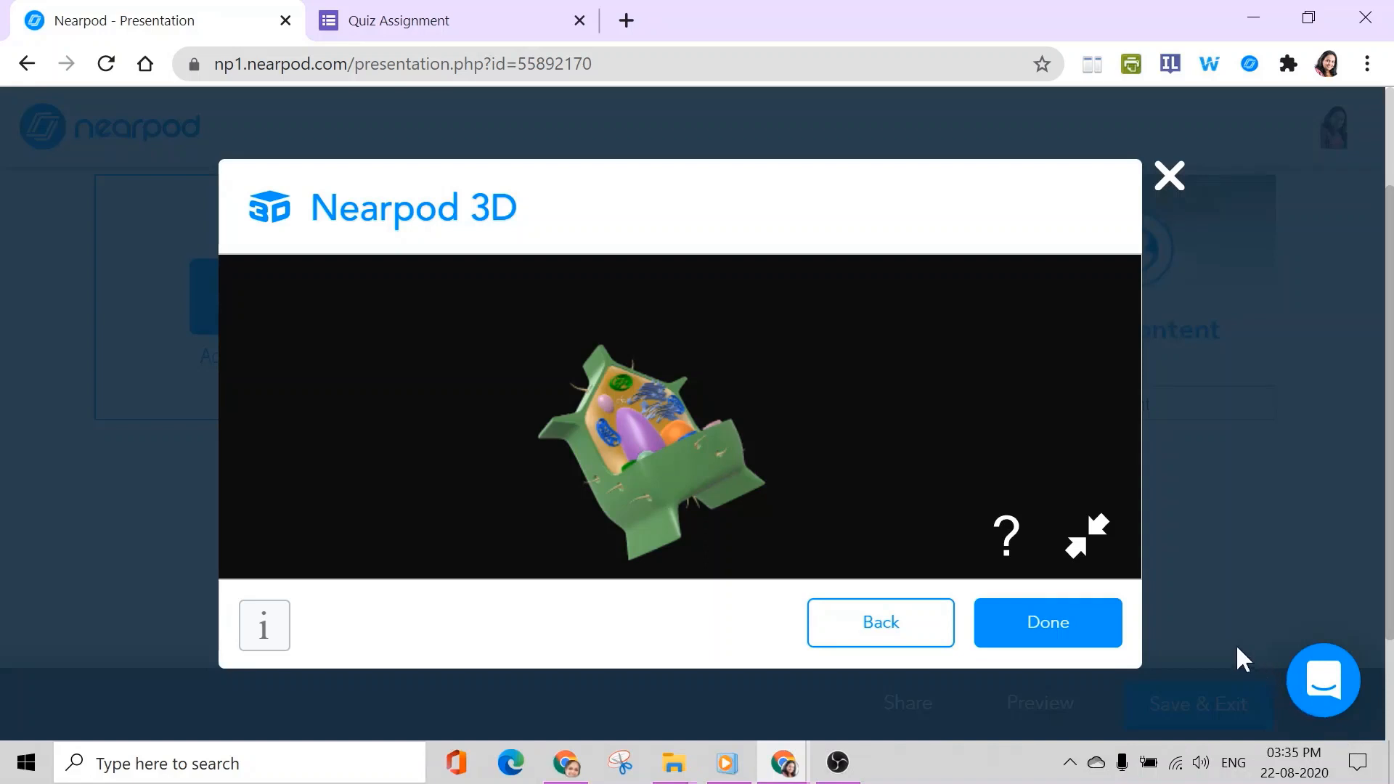
{"action": "left_click", "coordinate": [1007, 537]}
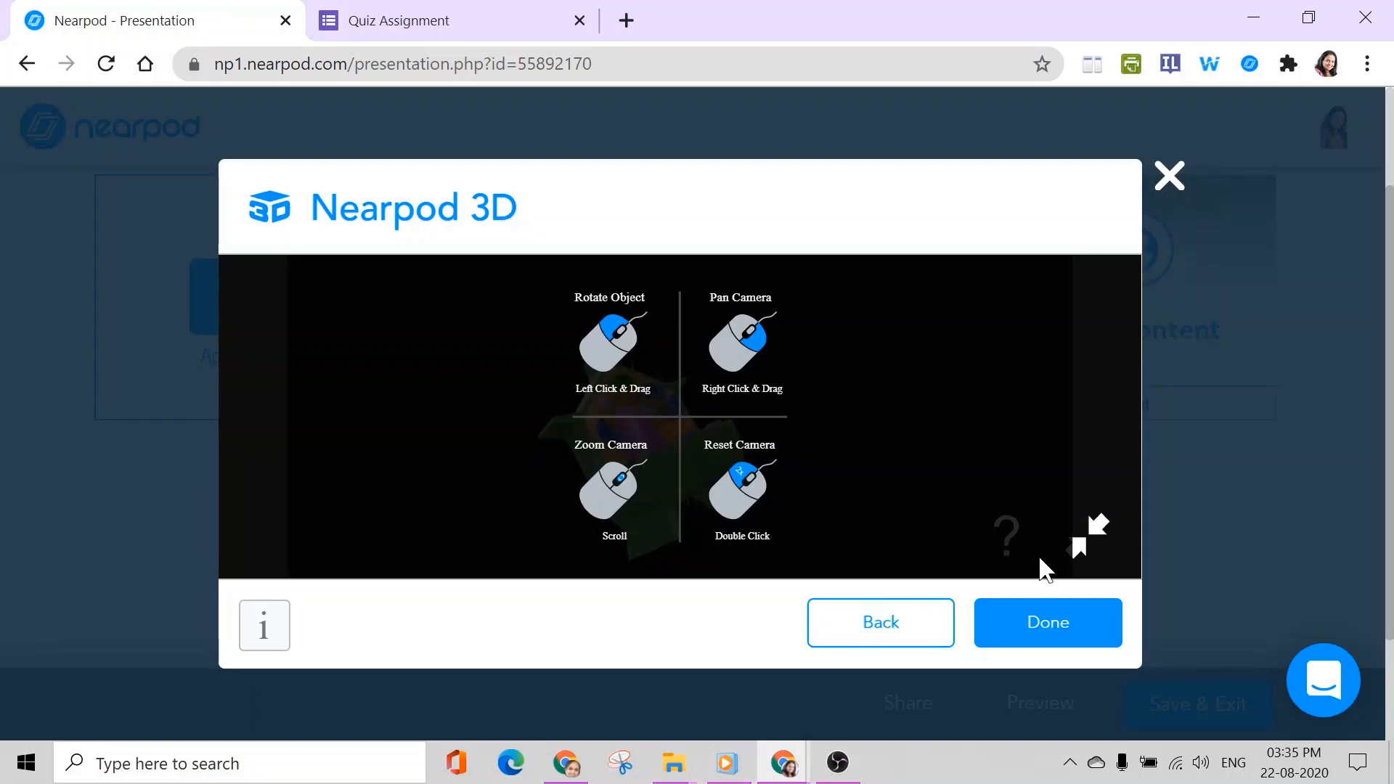
Step: Add the previewed Plant Cell 3D model to the lesson as a new slide and check it among the slides
{"action": "left_click", "coordinate": [1091, 616]}
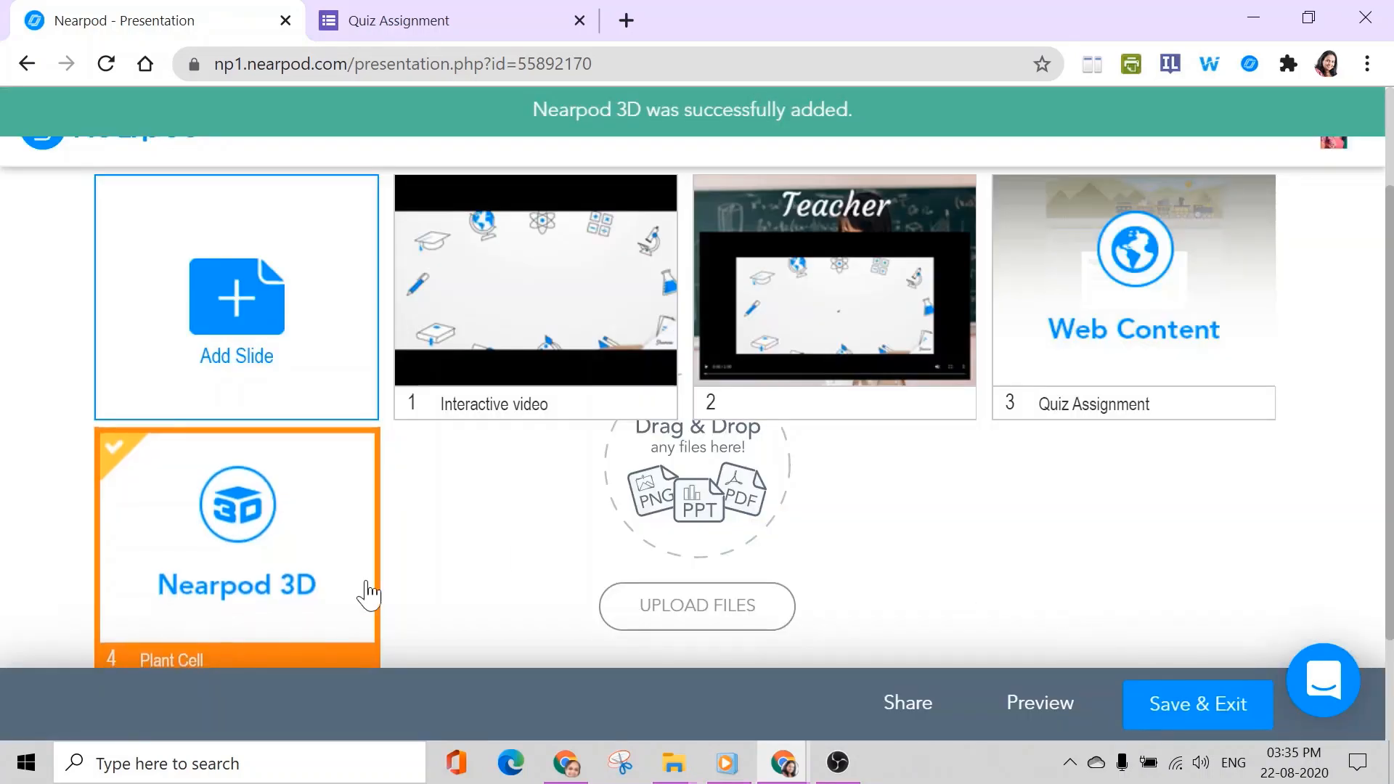
{"action": "scroll", "coordinate": [162, 523], "scroll_direction": "down", "scroll_amount": 2}
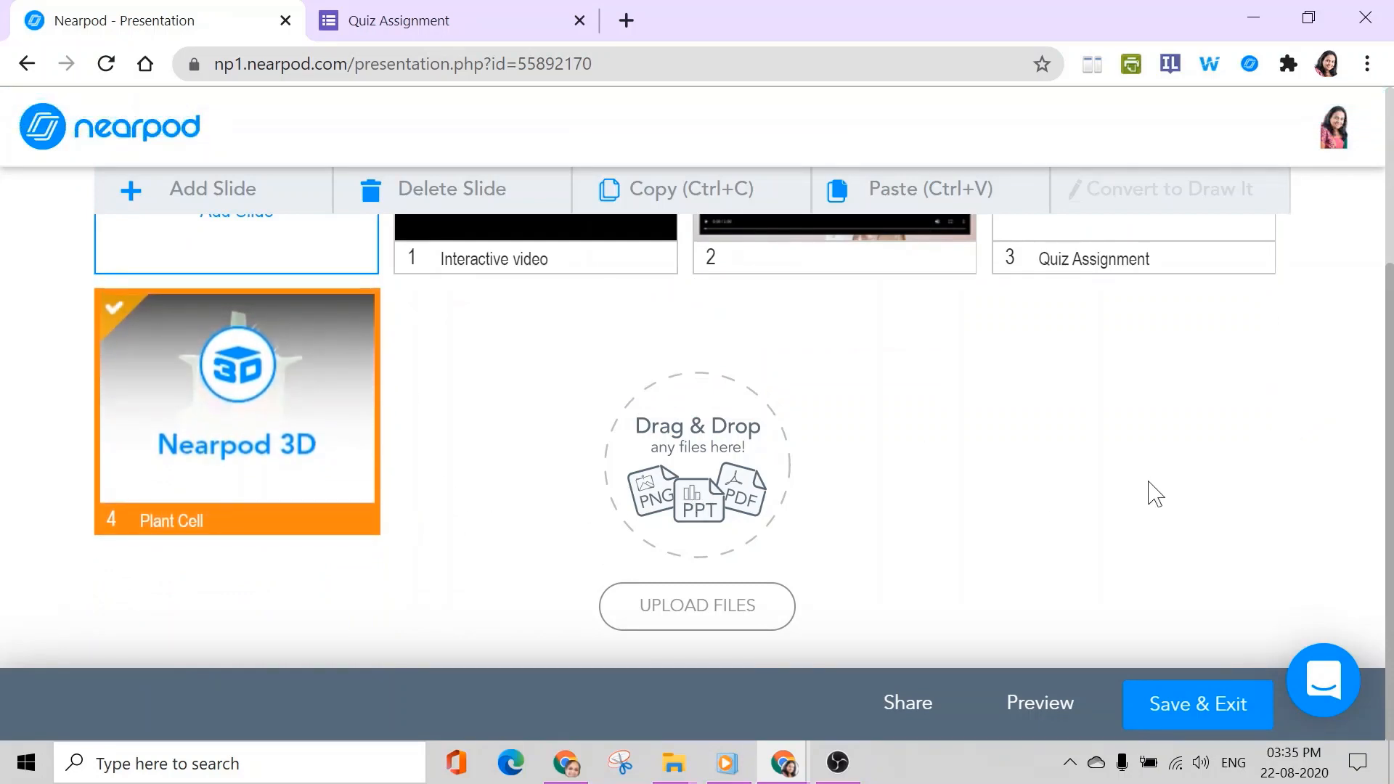
{"action": "scroll", "coordinate": [462, 399], "scroll_direction": "up", "scroll_amount": 2}
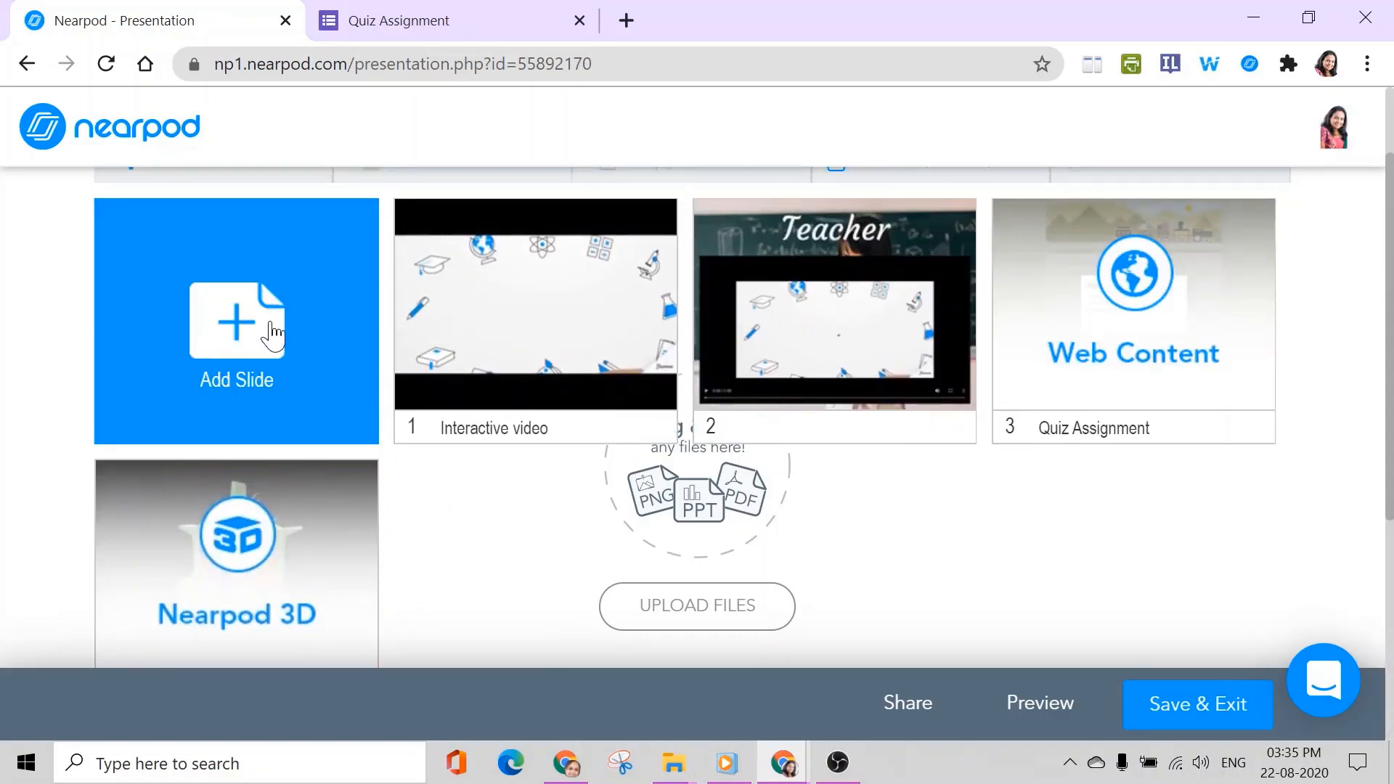
Step: Start a new PhET simulation slide and browse the Staff Picks and the elementary, middle and high school math categories
{"action": "left_click", "coordinate": [273, 334]}
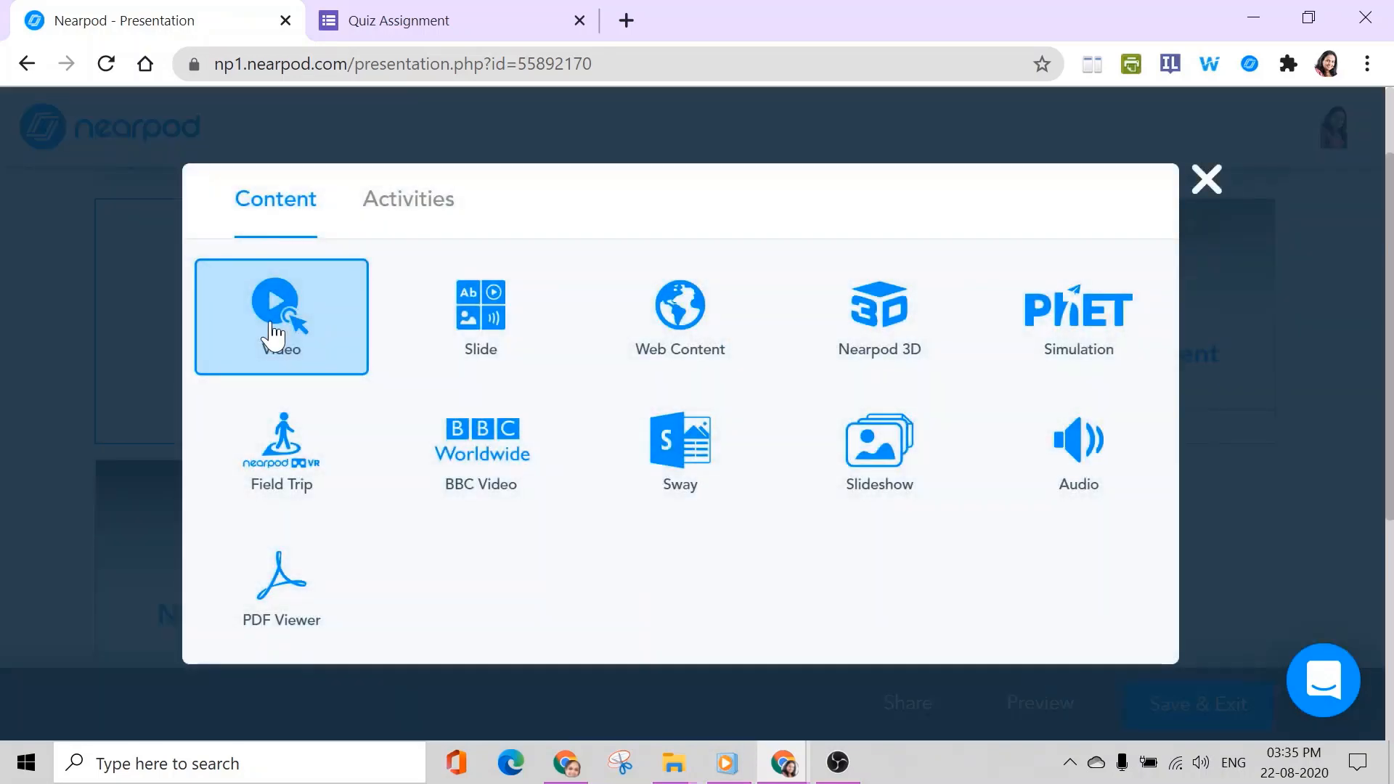
{"action": "left_click", "coordinate": [1108, 336]}
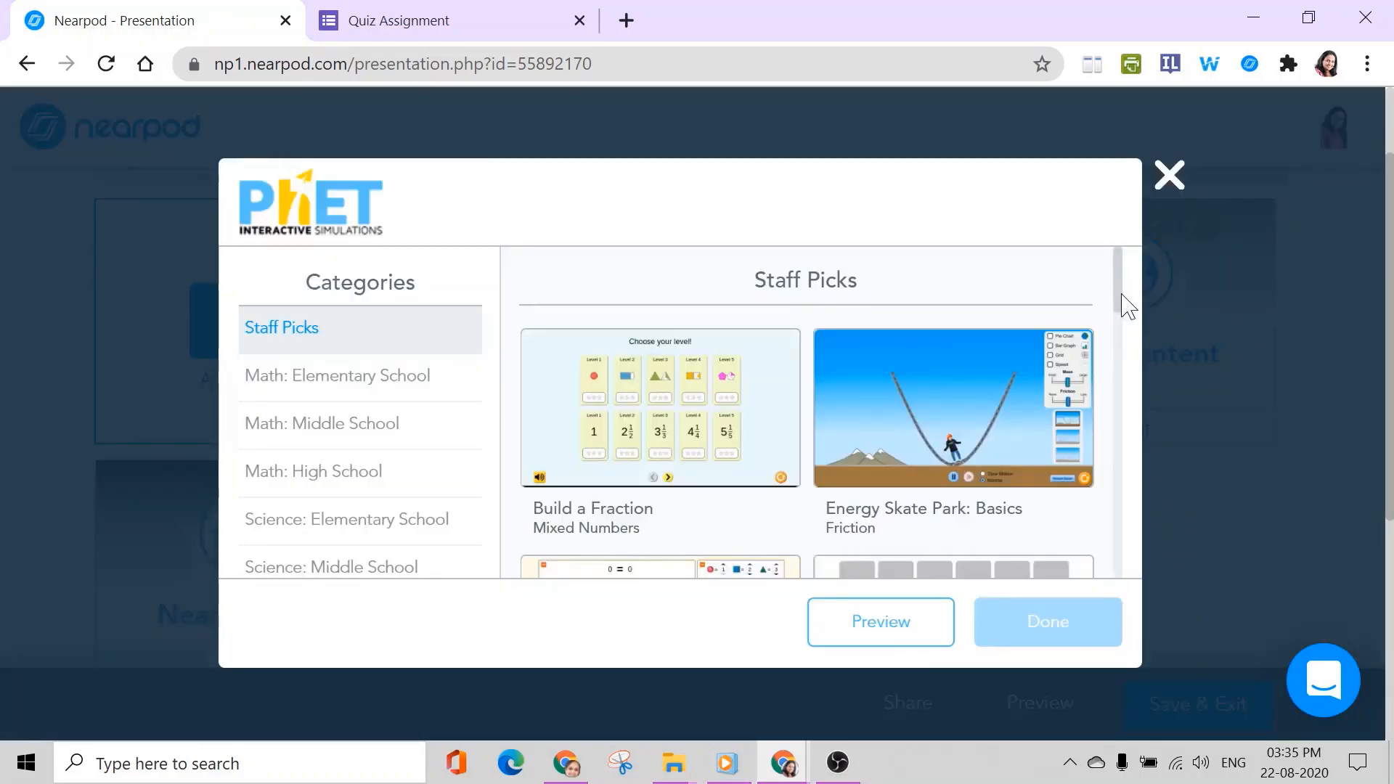
{"action": "scroll", "coordinate": [1128, 313], "scroll_direction": "down", "scroll_amount": 2}
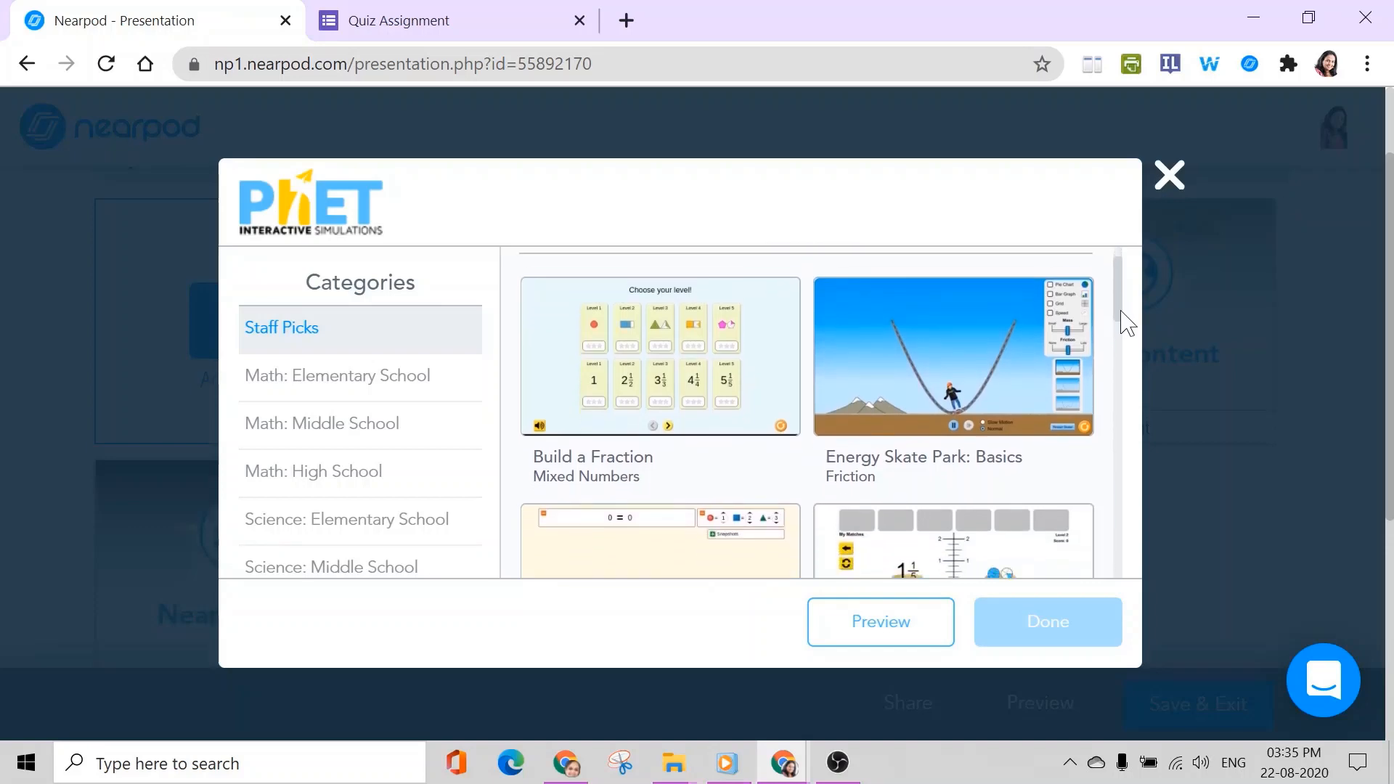
{"action": "left_click_drag", "start_coordinate": [1121, 311], "coordinate": [1119, 443]}
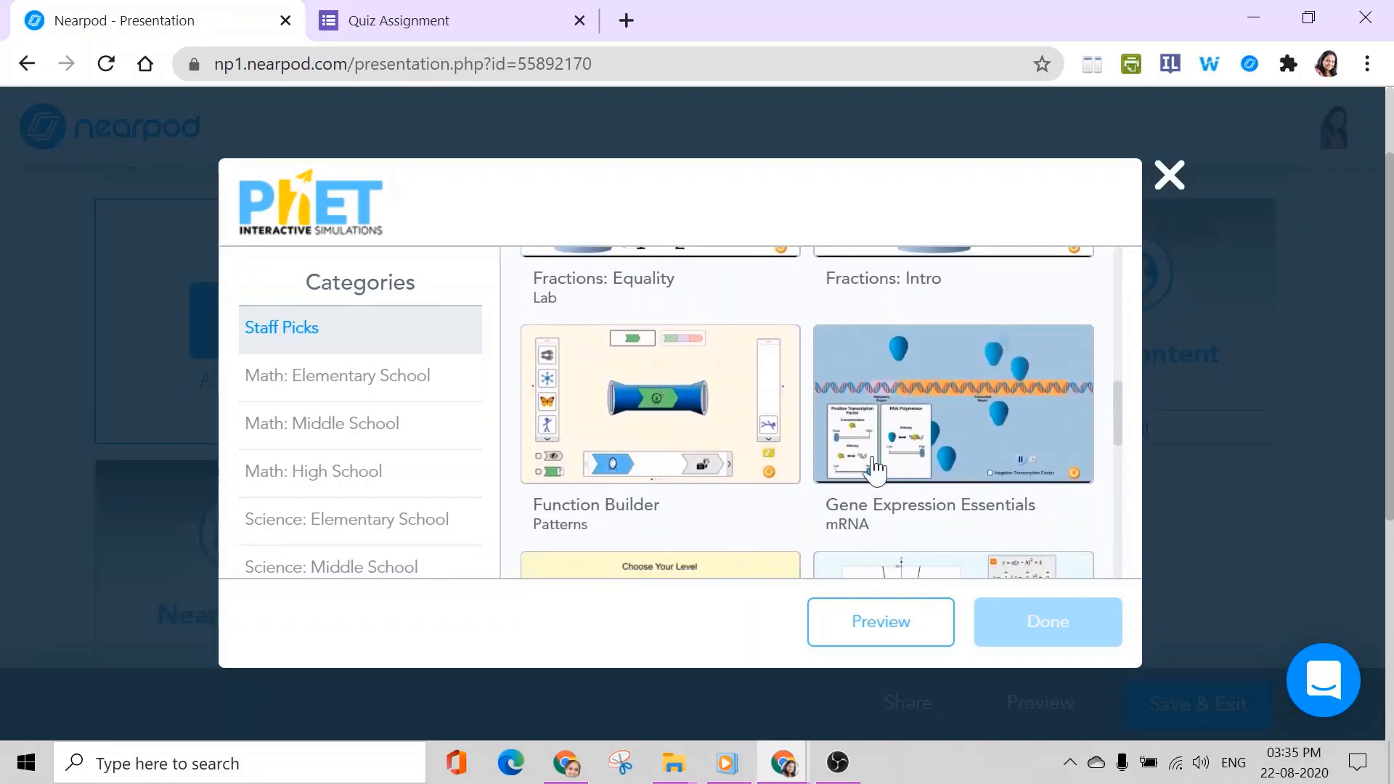
{"action": "left_click", "coordinate": [352, 393]}
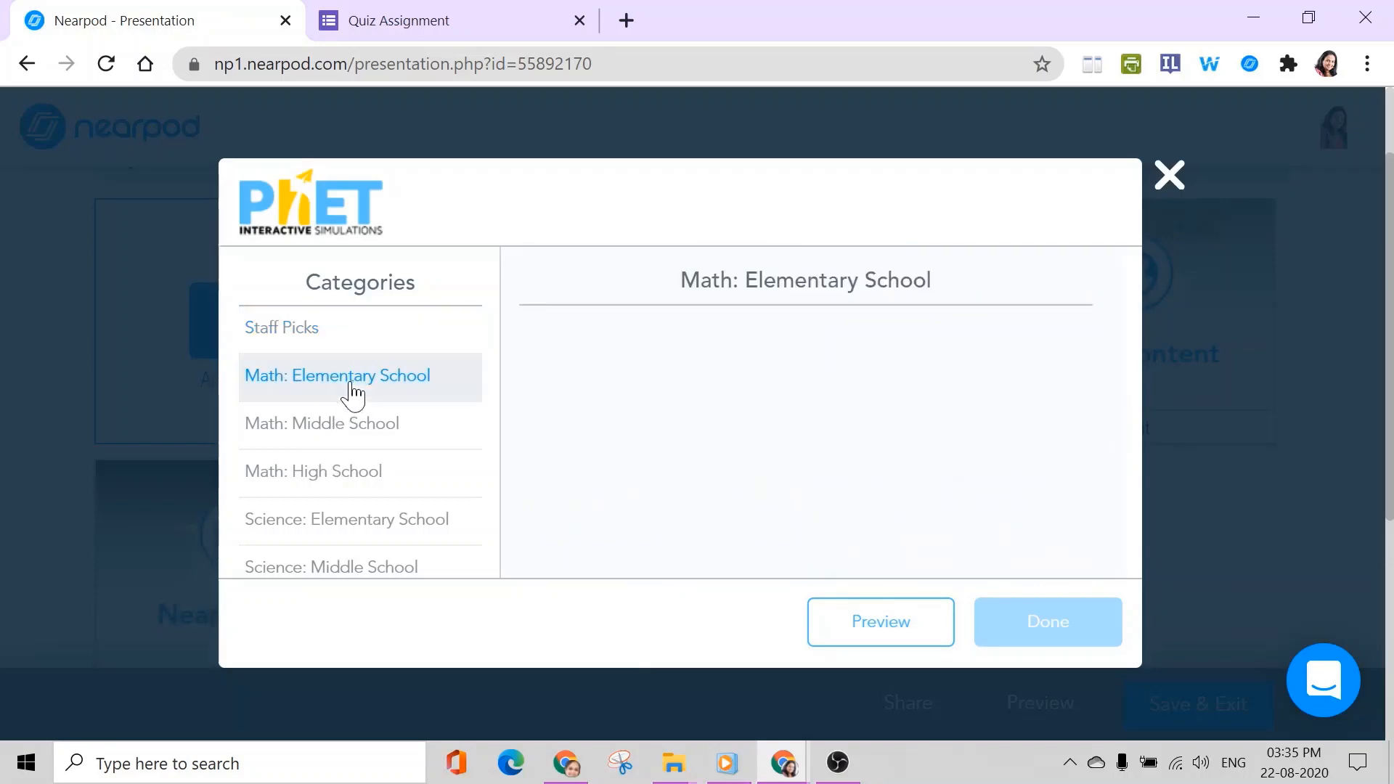
{"action": "left_click", "coordinate": [345, 437]}
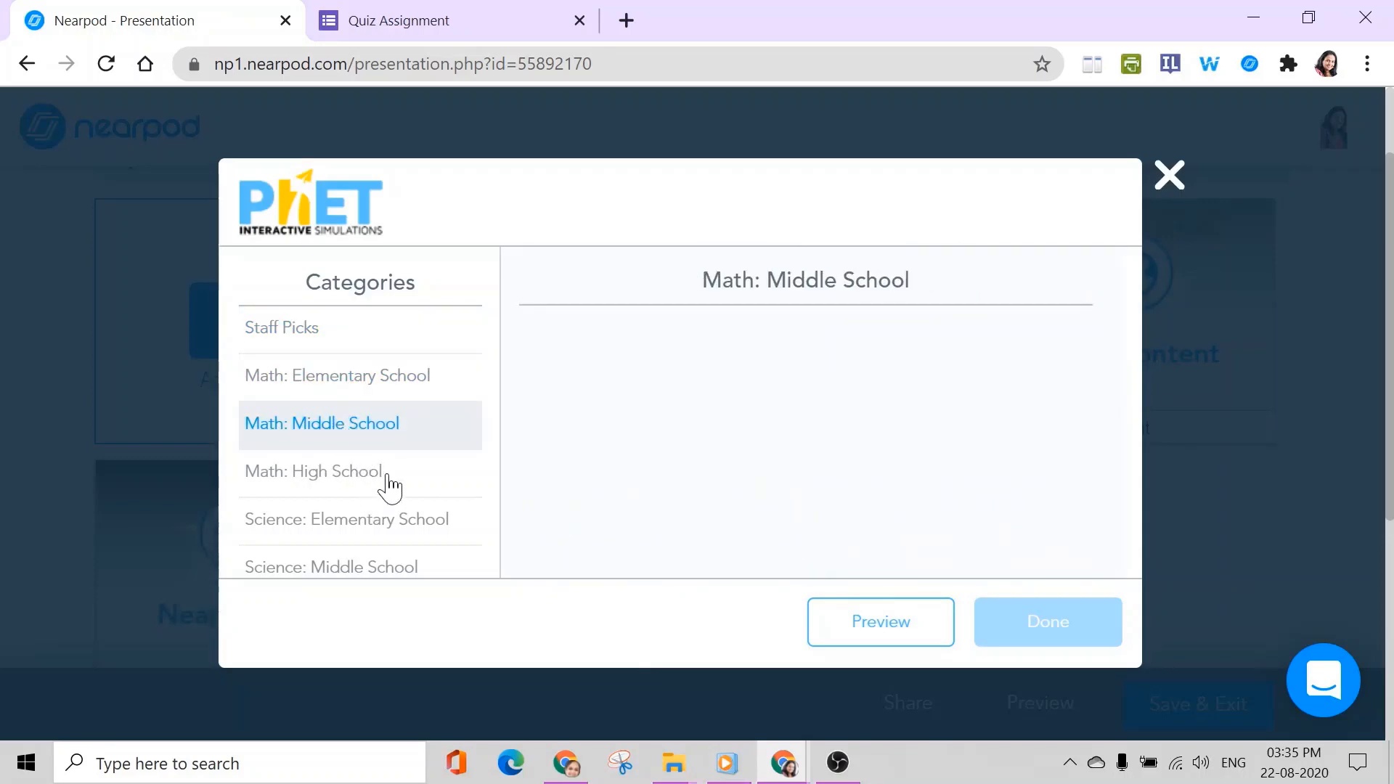
{"action": "left_click", "coordinate": [387, 481]}
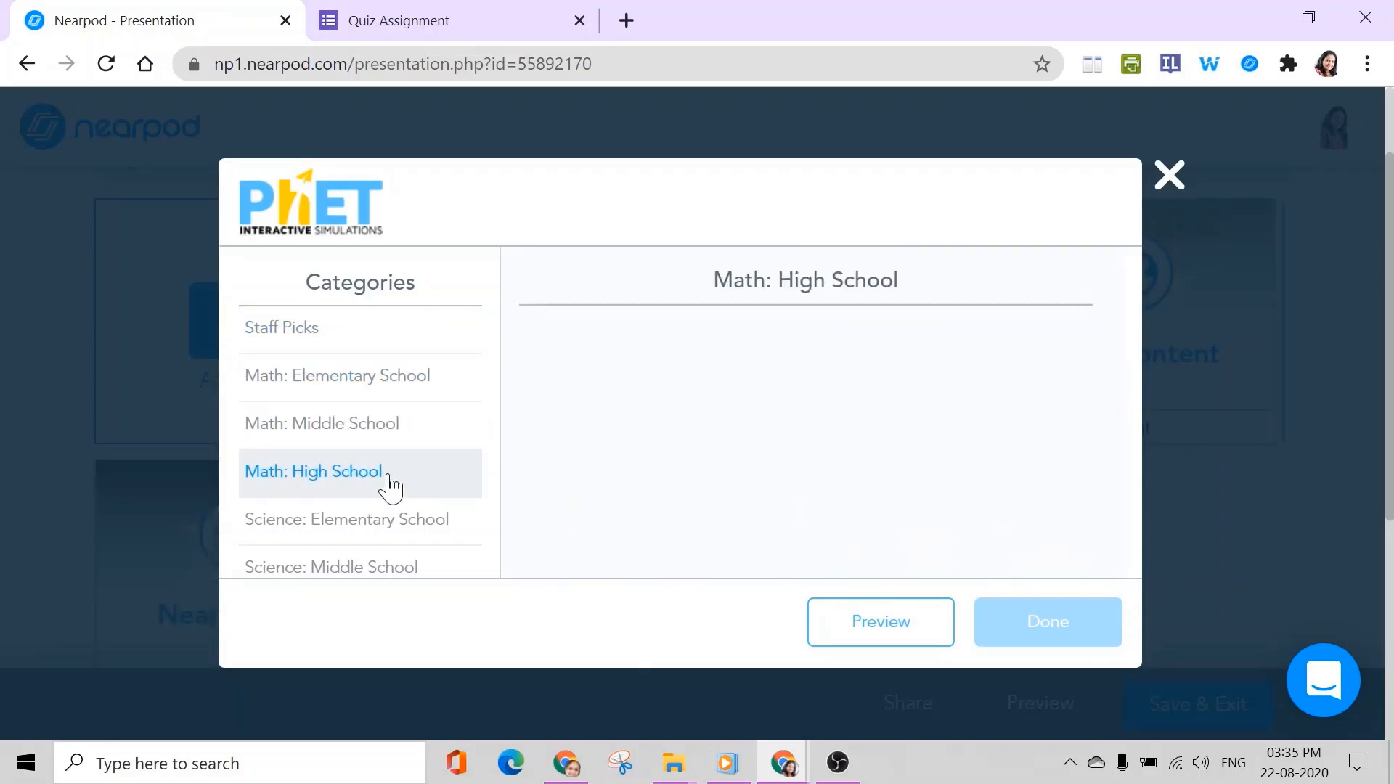
Step: Choose the Balancing Act Game simulation from Math: Elementary School and preview it in full screen
{"action": "left_click", "coordinate": [364, 385]}
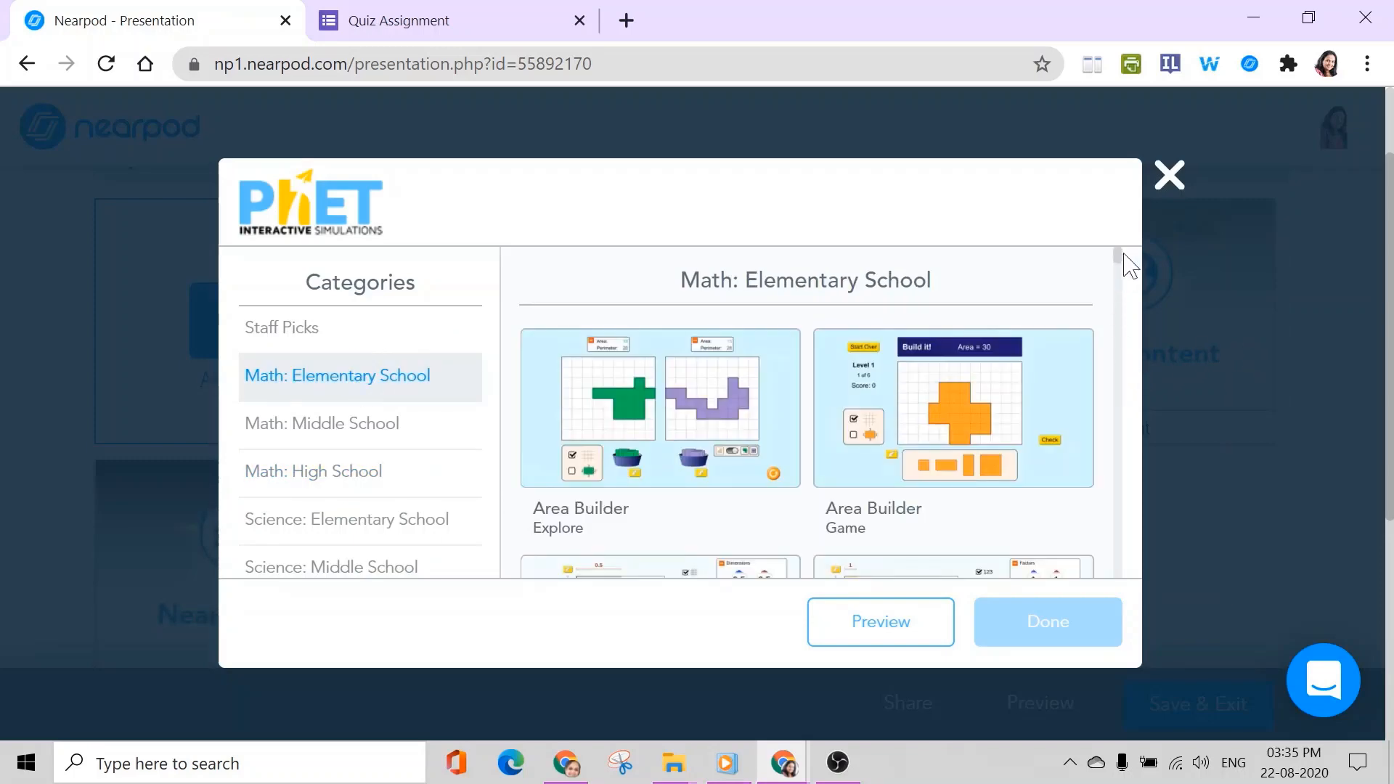
{"action": "left_click_drag", "start_coordinate": [1123, 262], "coordinate": [1123, 326]}
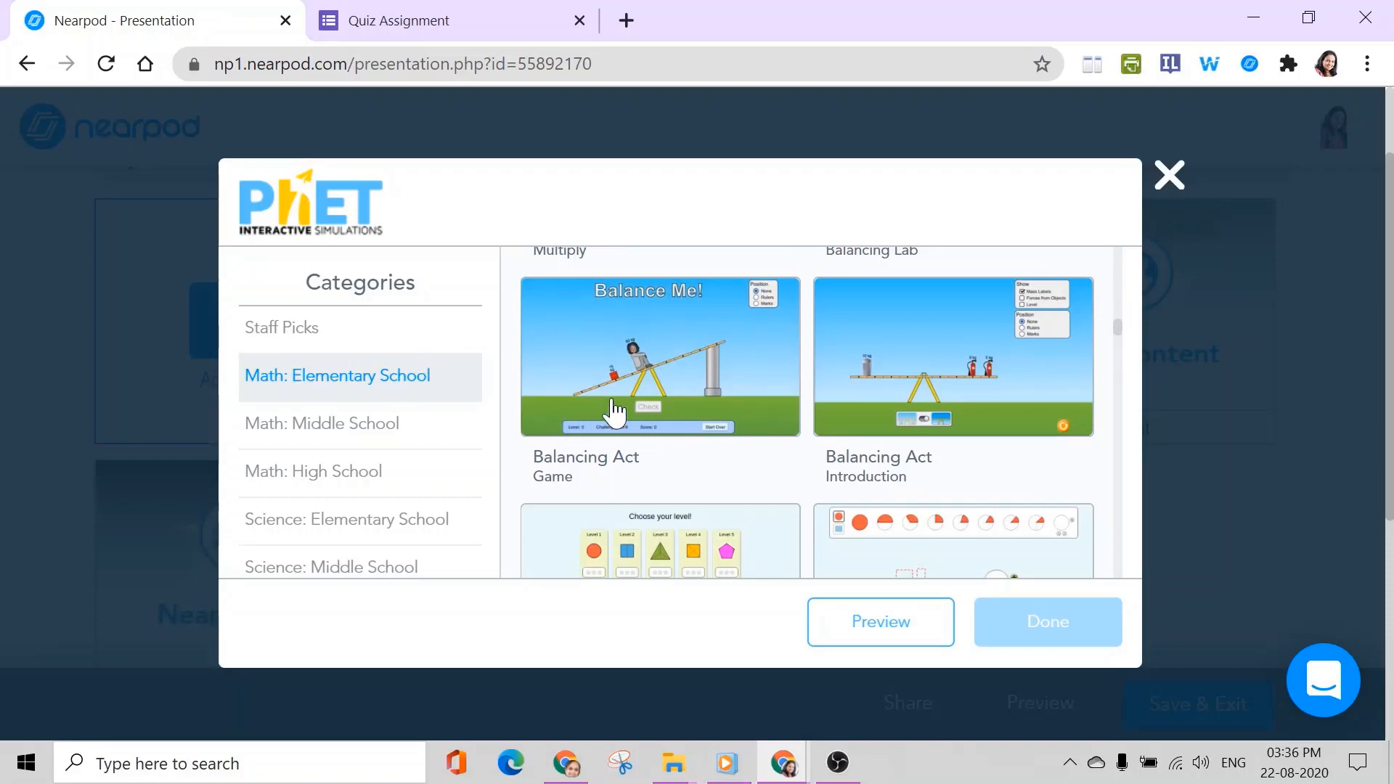
{"action": "left_click", "coordinate": [641, 396]}
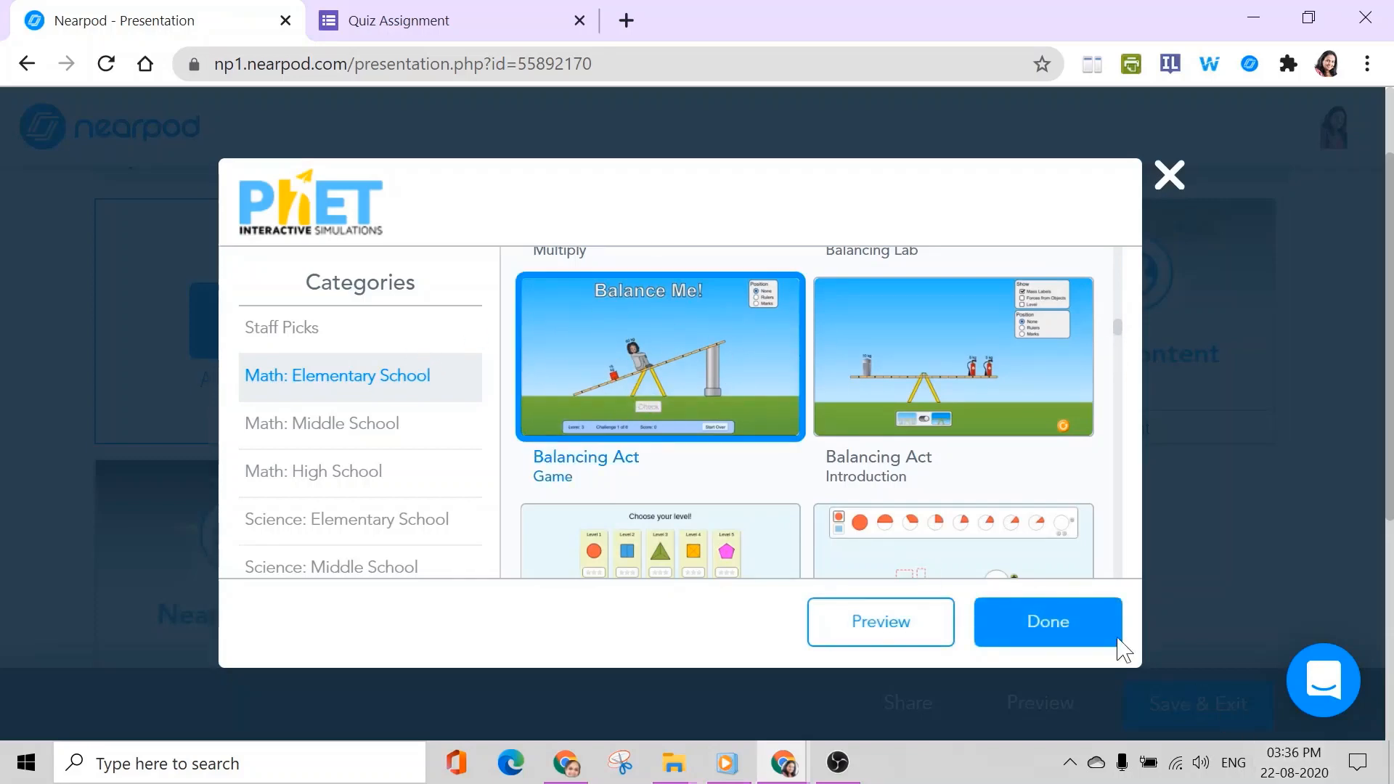
{"action": "left_click", "coordinate": [898, 634]}
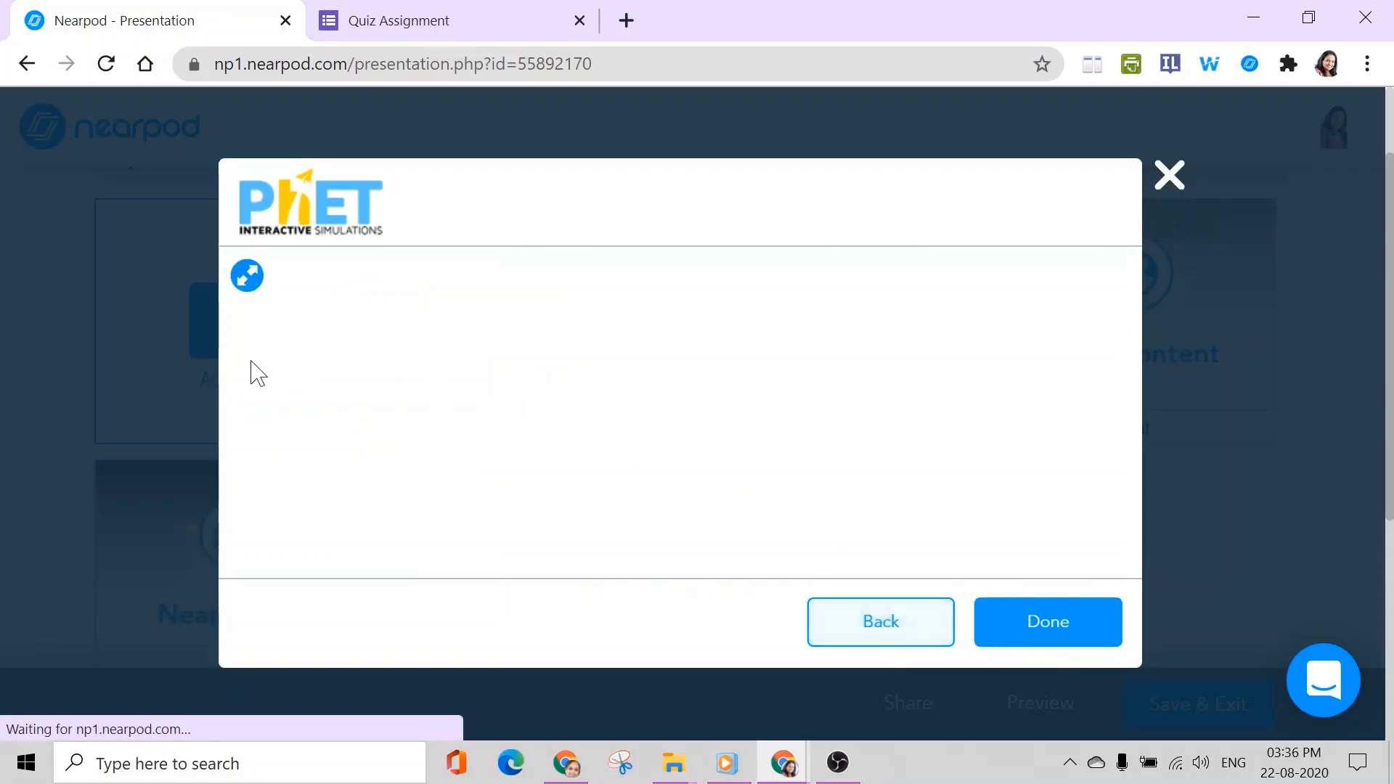
{"action": "left_click", "coordinate": [250, 278]}
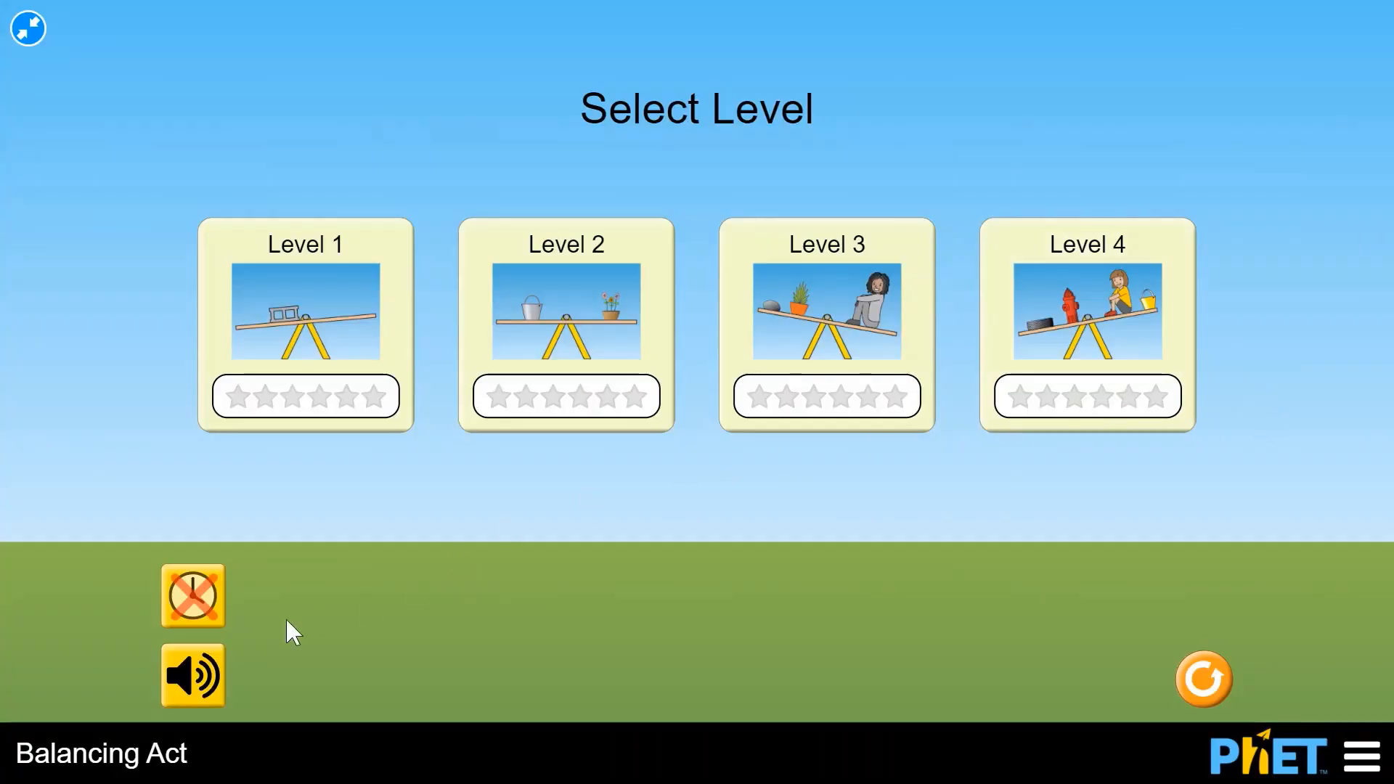
Step: Try the game's timer and sound options, turning the timer on and off and muting and unmuting the sound
{"action": "left_click", "coordinate": [191, 603]}
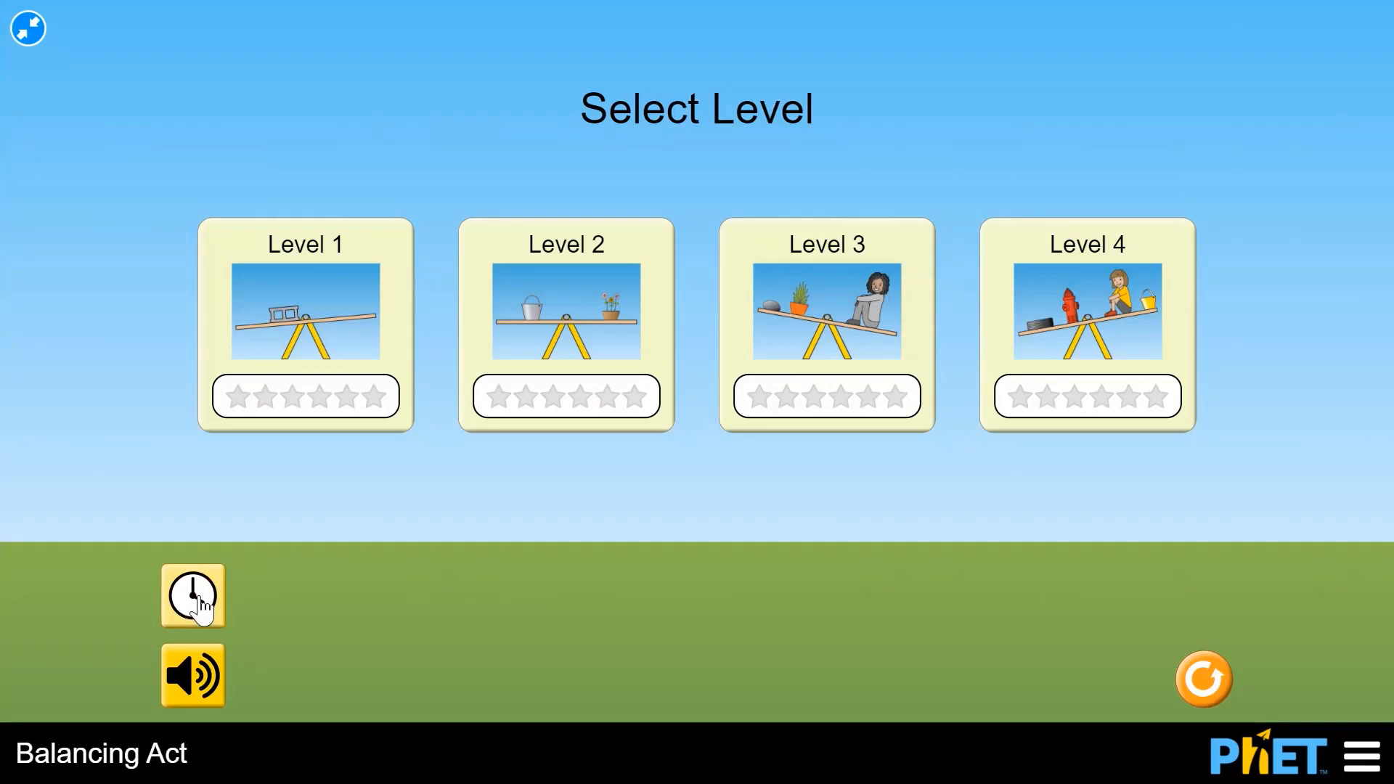
{"action": "left_click", "coordinate": [198, 607]}
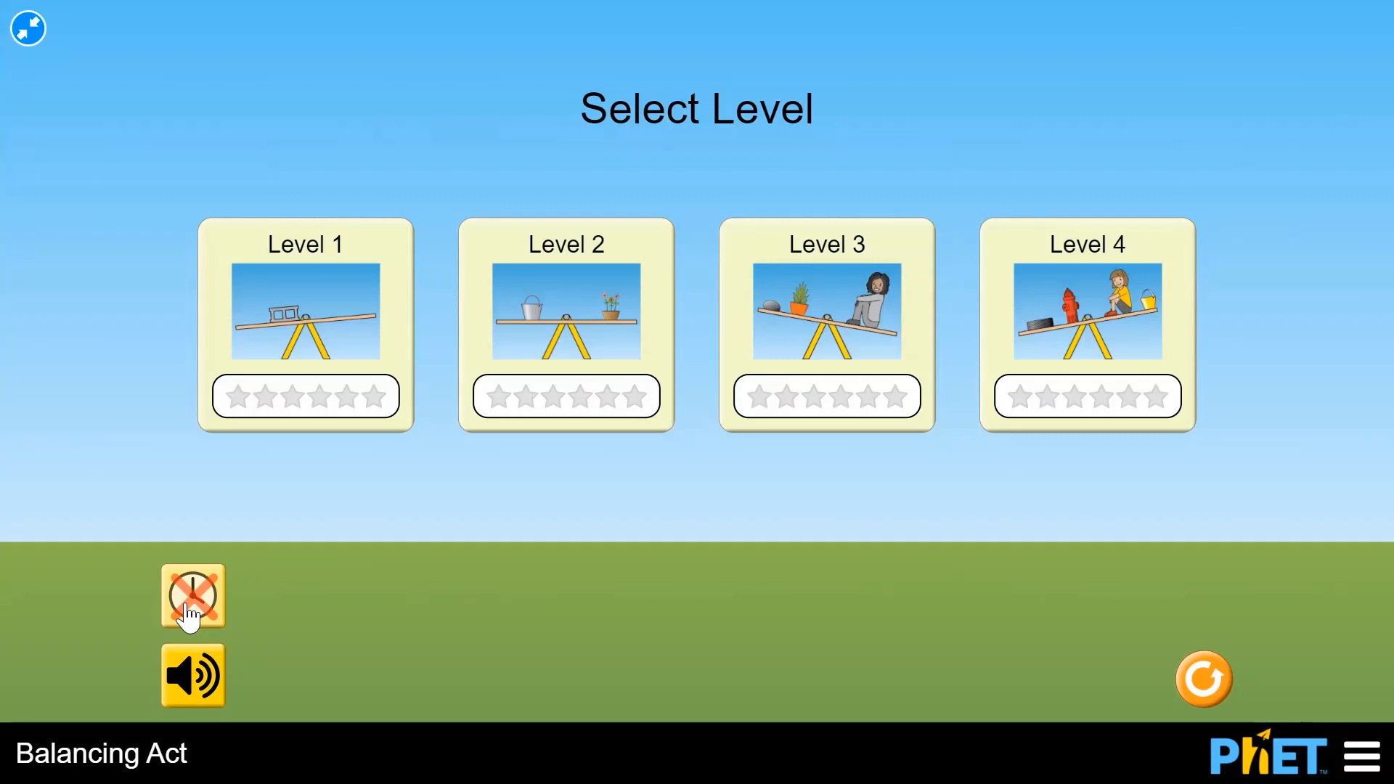
{"action": "left_click", "coordinate": [202, 682]}
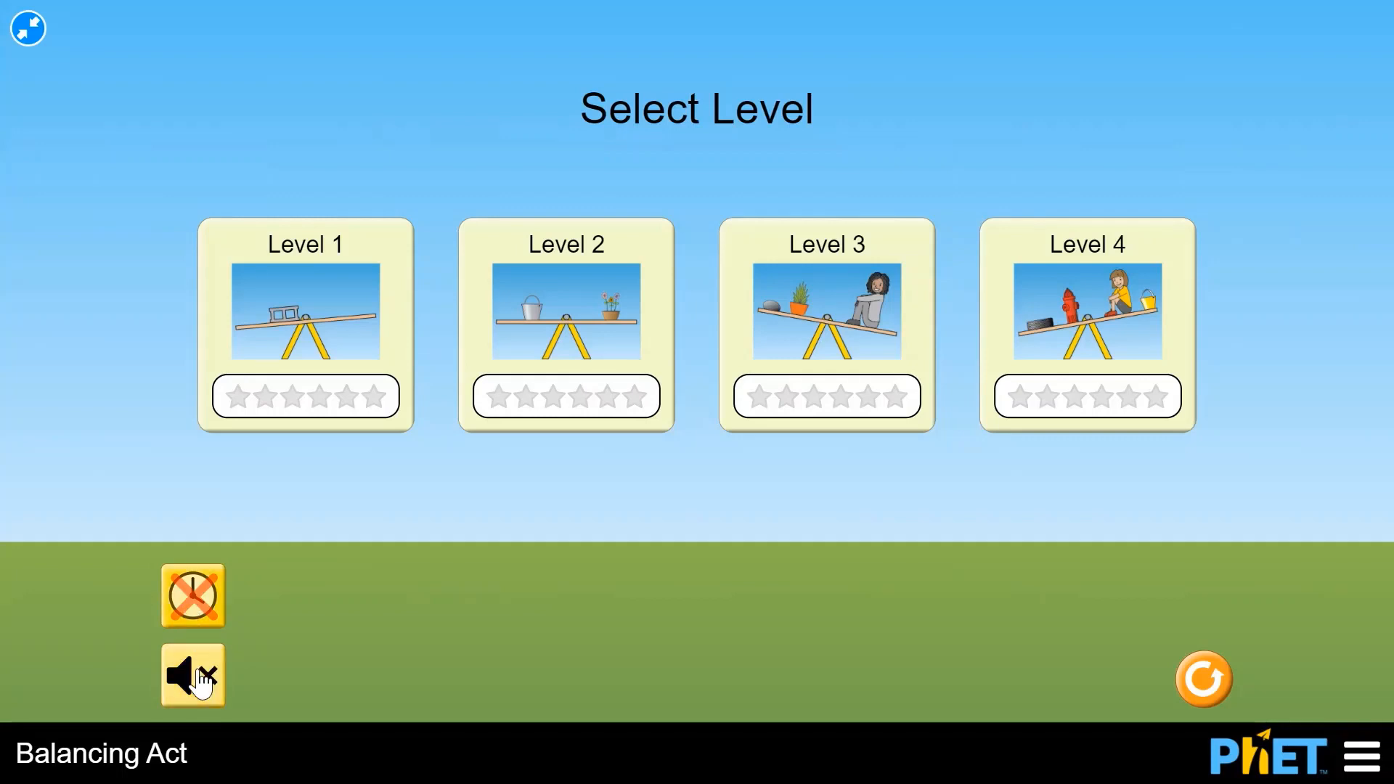
{"action": "left_click", "coordinate": [203, 682]}
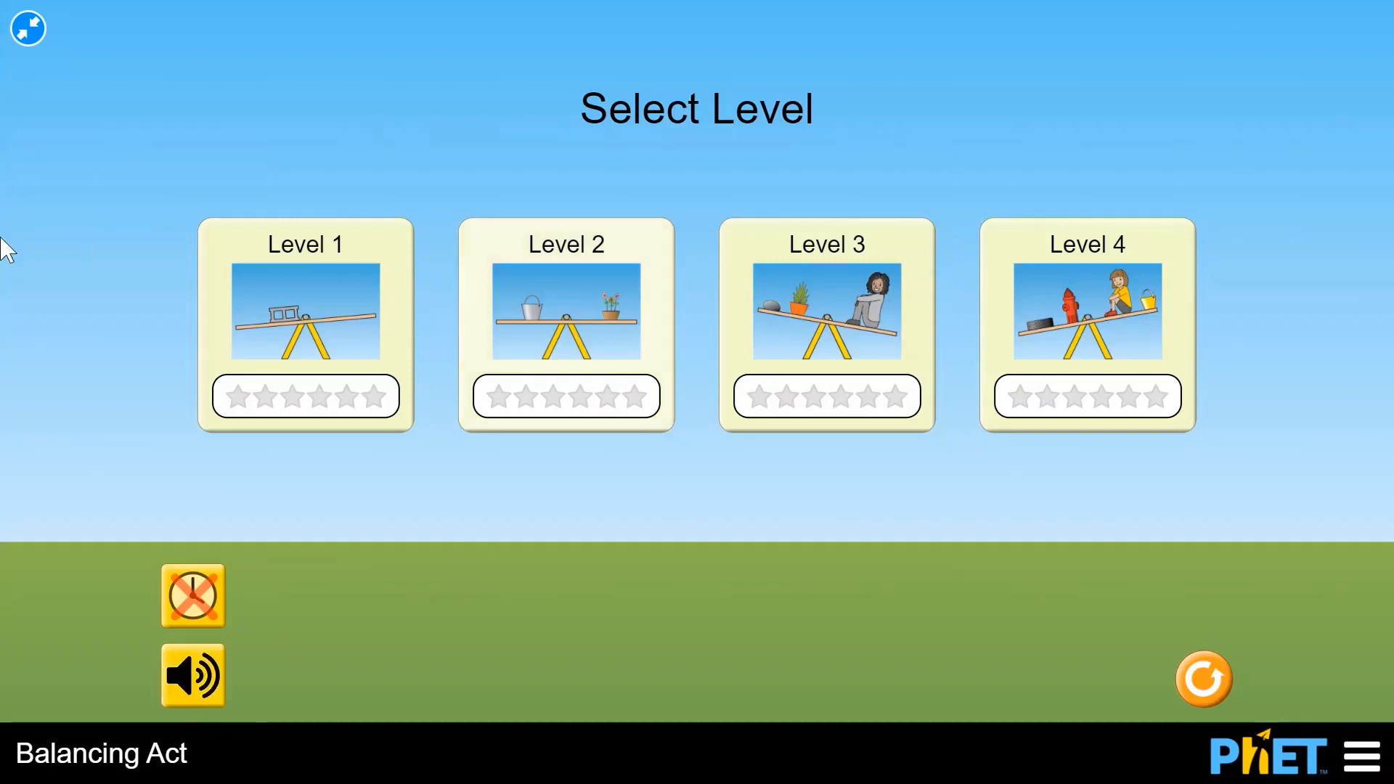
Step: Try to balance the 15 kg weights in Level 1 with two different placements, checking each, then start over
{"action": "left_click", "coordinate": [247, 365]}
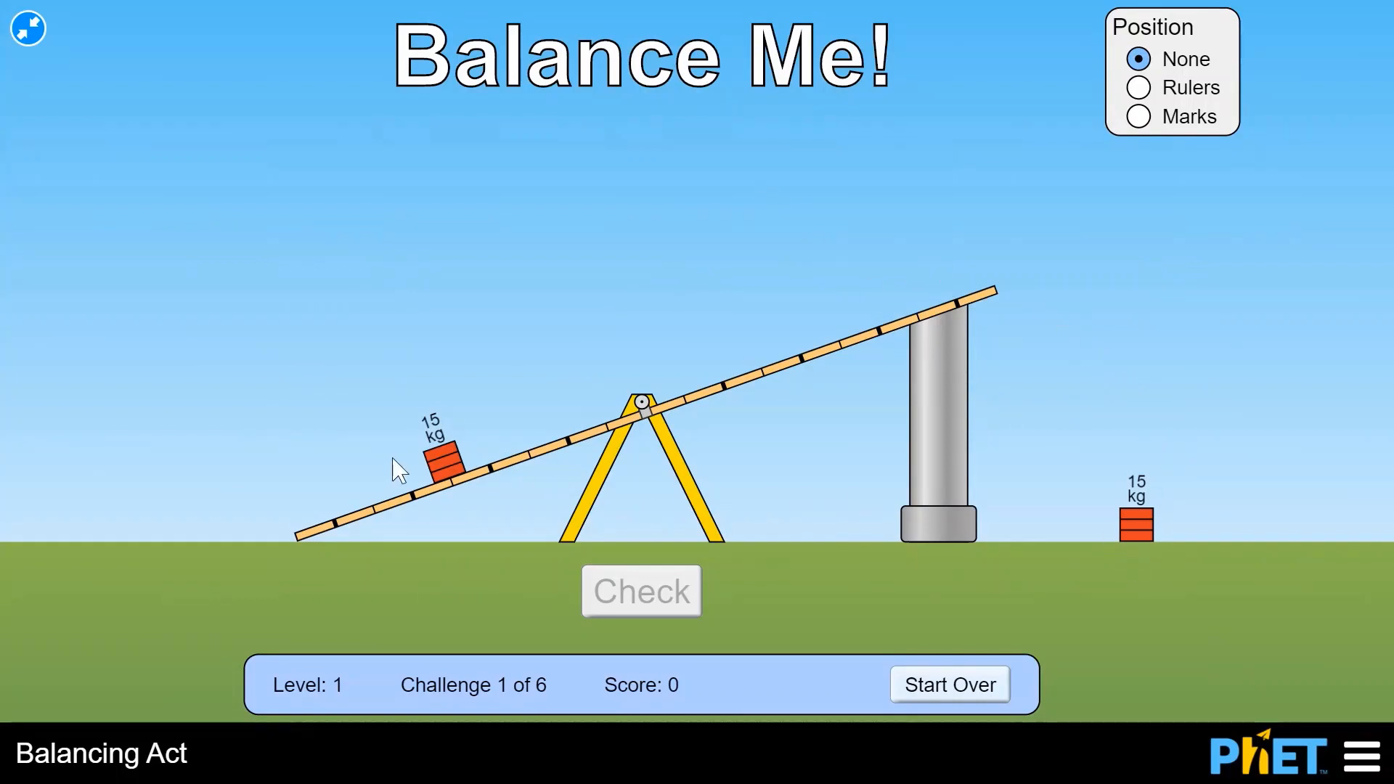
{"action": "mouse_move", "coordinate": [1137, 529]}
{"action": "left_mouse_down"}
{"action": "mouse_move", "coordinate": [1082, 363]}
{"action": "mouse_move", "coordinate": [862, 265]}
{"action": "mouse_move", "coordinate": [838, 347]}
{"action": "mouse_move", "coordinate": [783, 357]}
{"action": "left_mouse_up"}
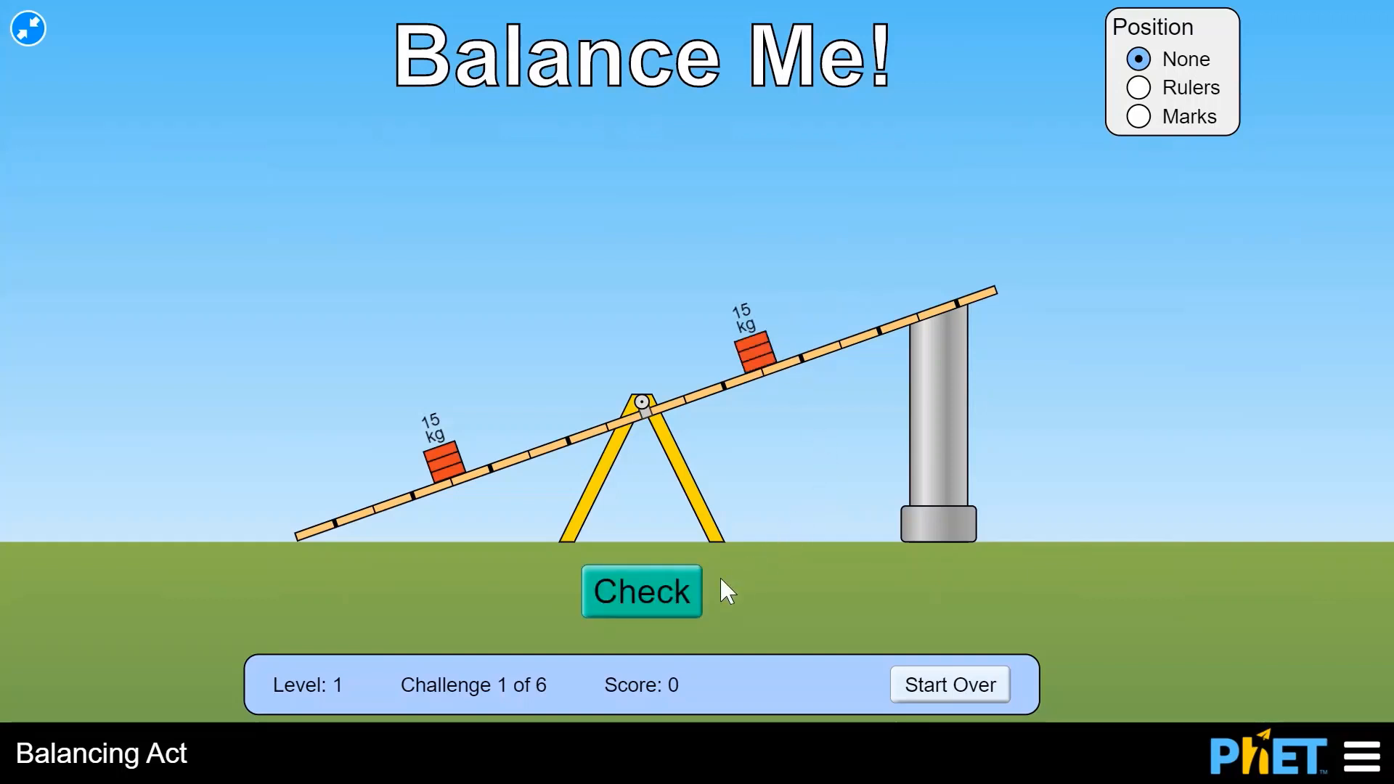
{"action": "left_click", "coordinate": [659, 600]}
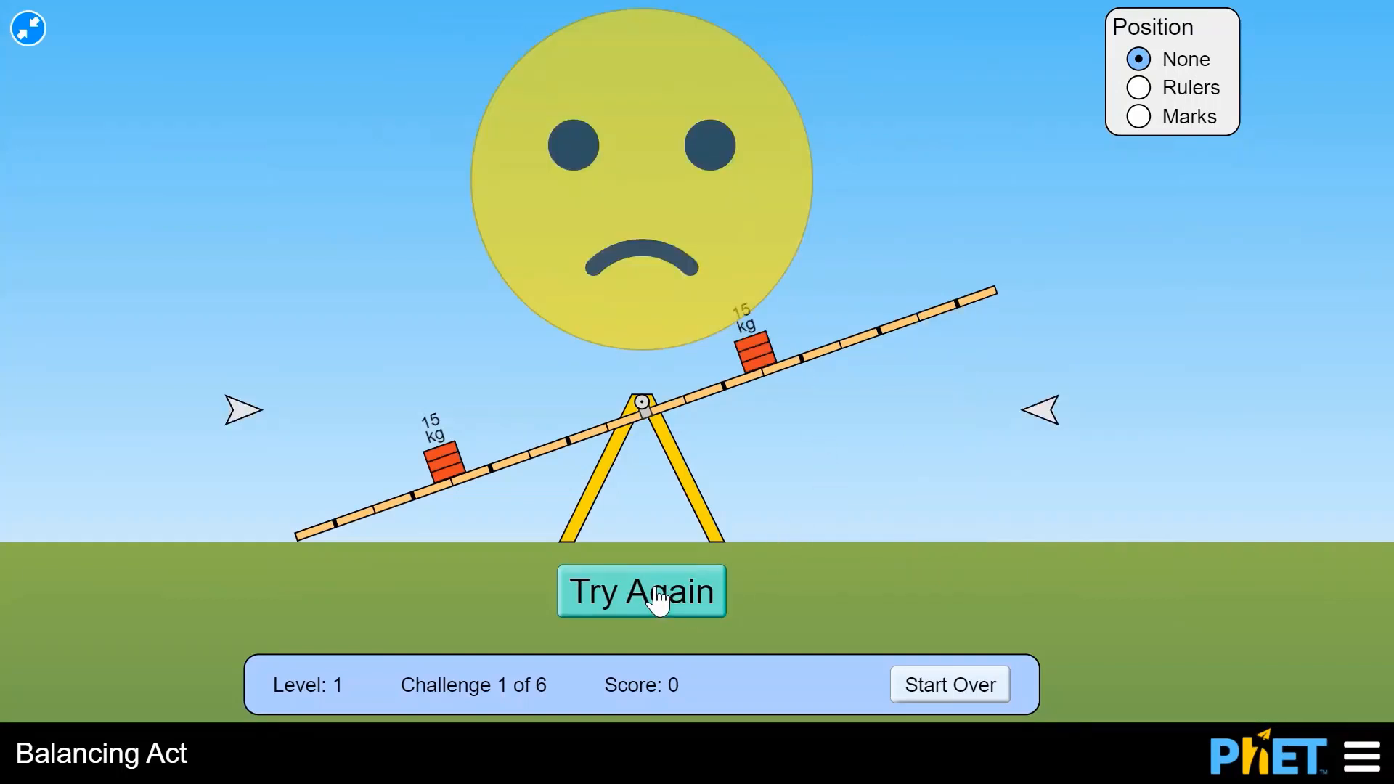
{"action": "left_click", "coordinate": [659, 601]}
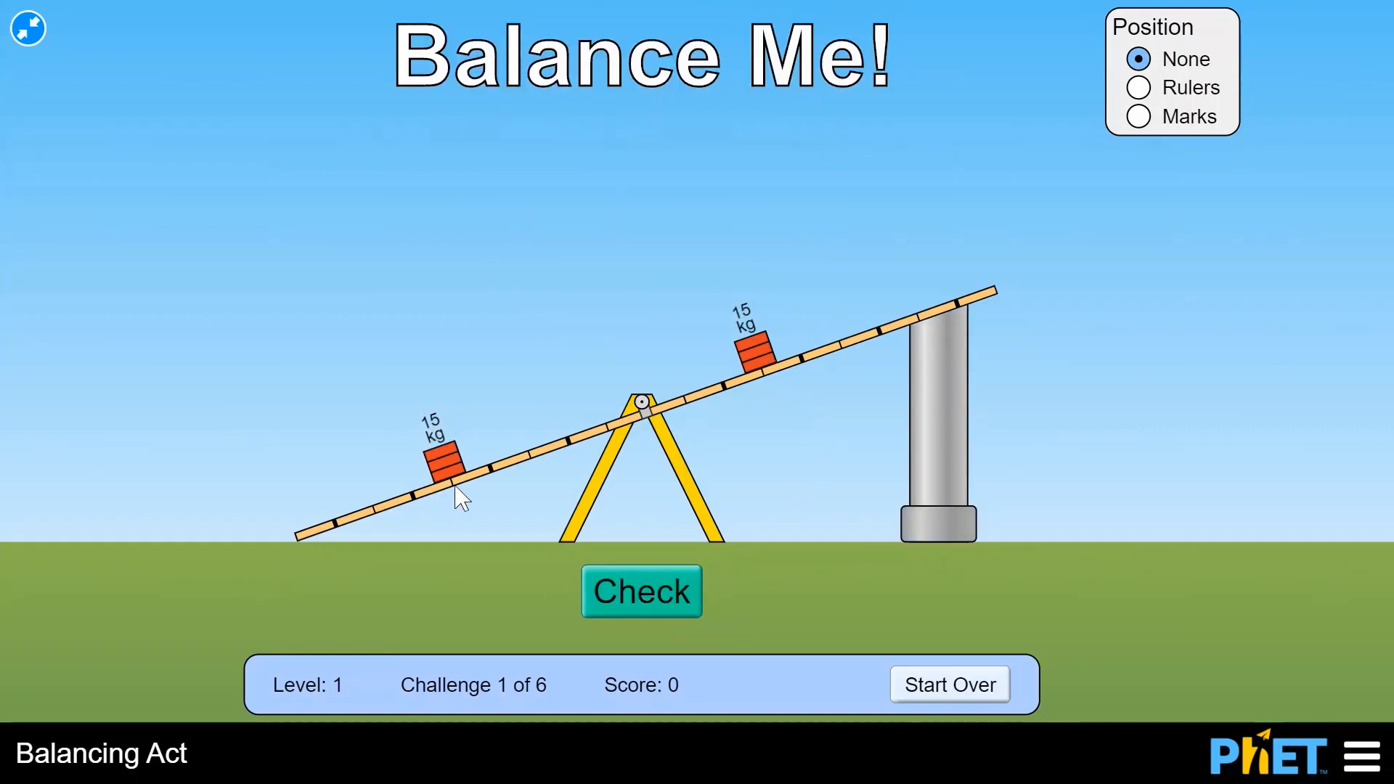
{"action": "left_click_drag", "start_coordinate": [773, 360], "coordinate": [875, 320]}
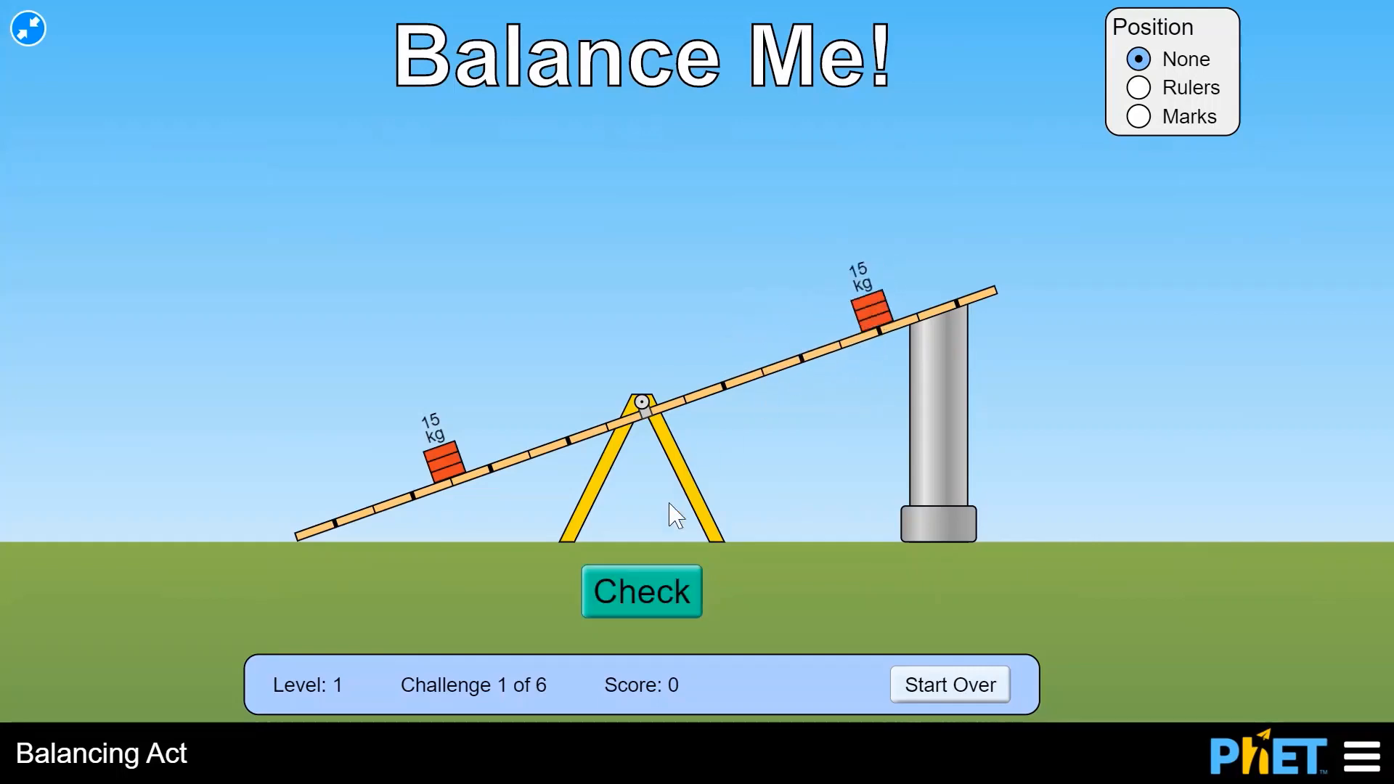
{"action": "left_click", "coordinate": [639, 607]}
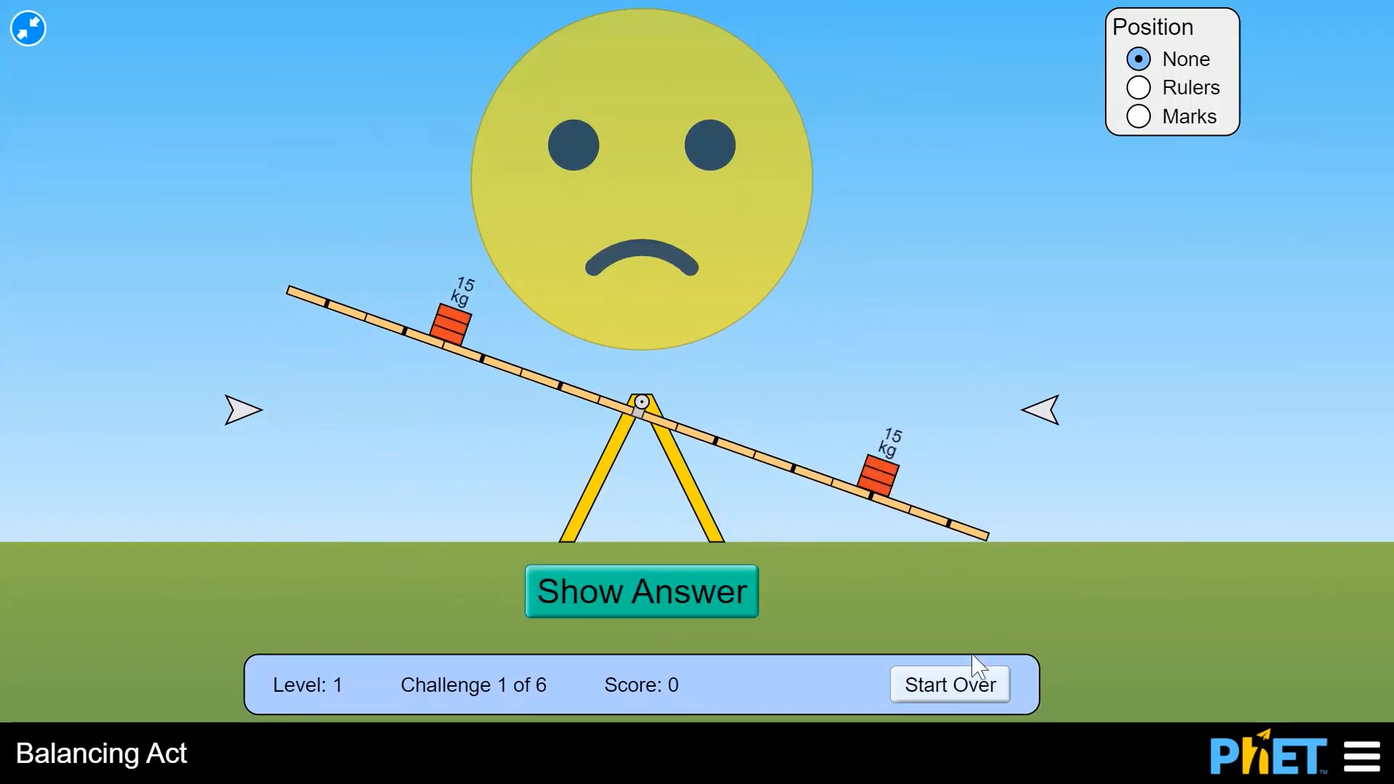
{"action": "left_click", "coordinate": [951, 690]}
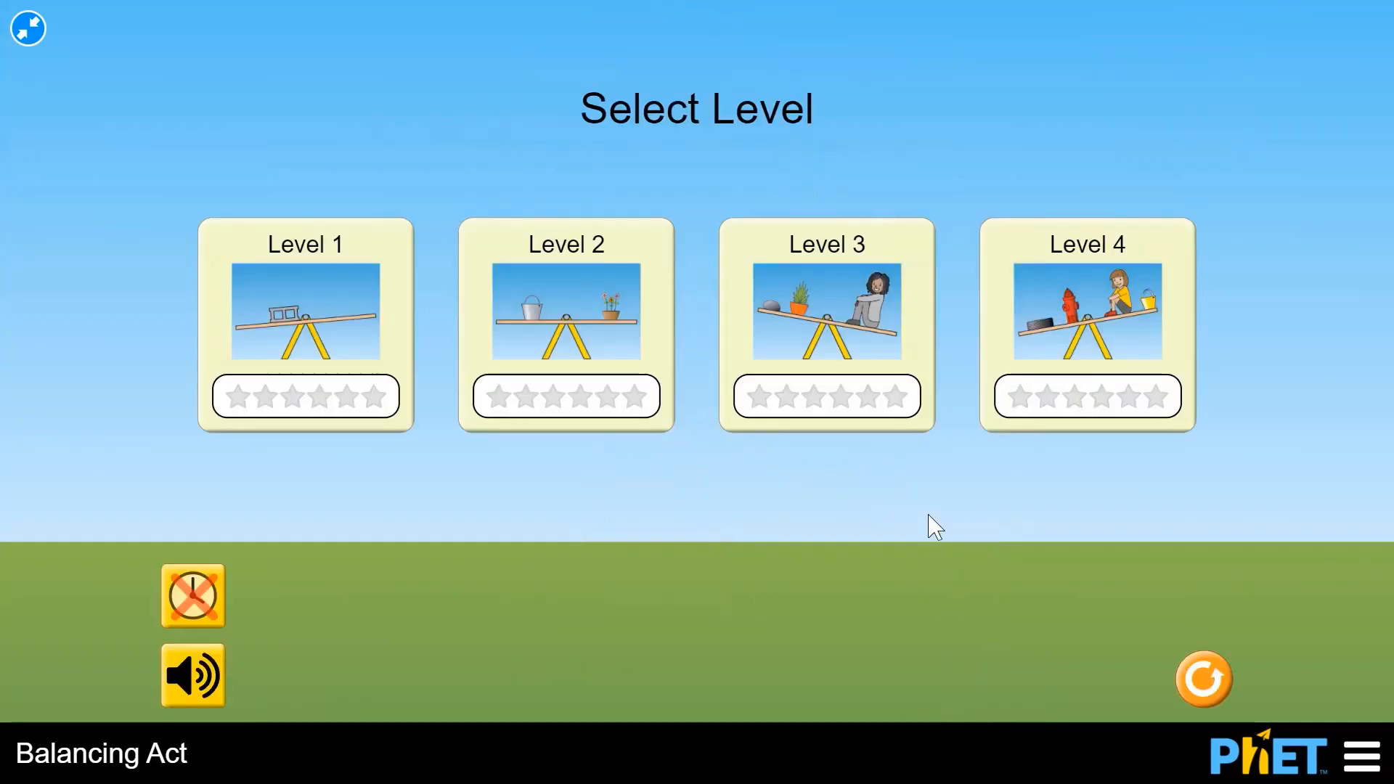
Step: Replay Level 1, balancing the two 20 kg weights and predicting that the plank tilts toward the 15 kg weight
{"action": "left_click", "coordinate": [299, 349]}
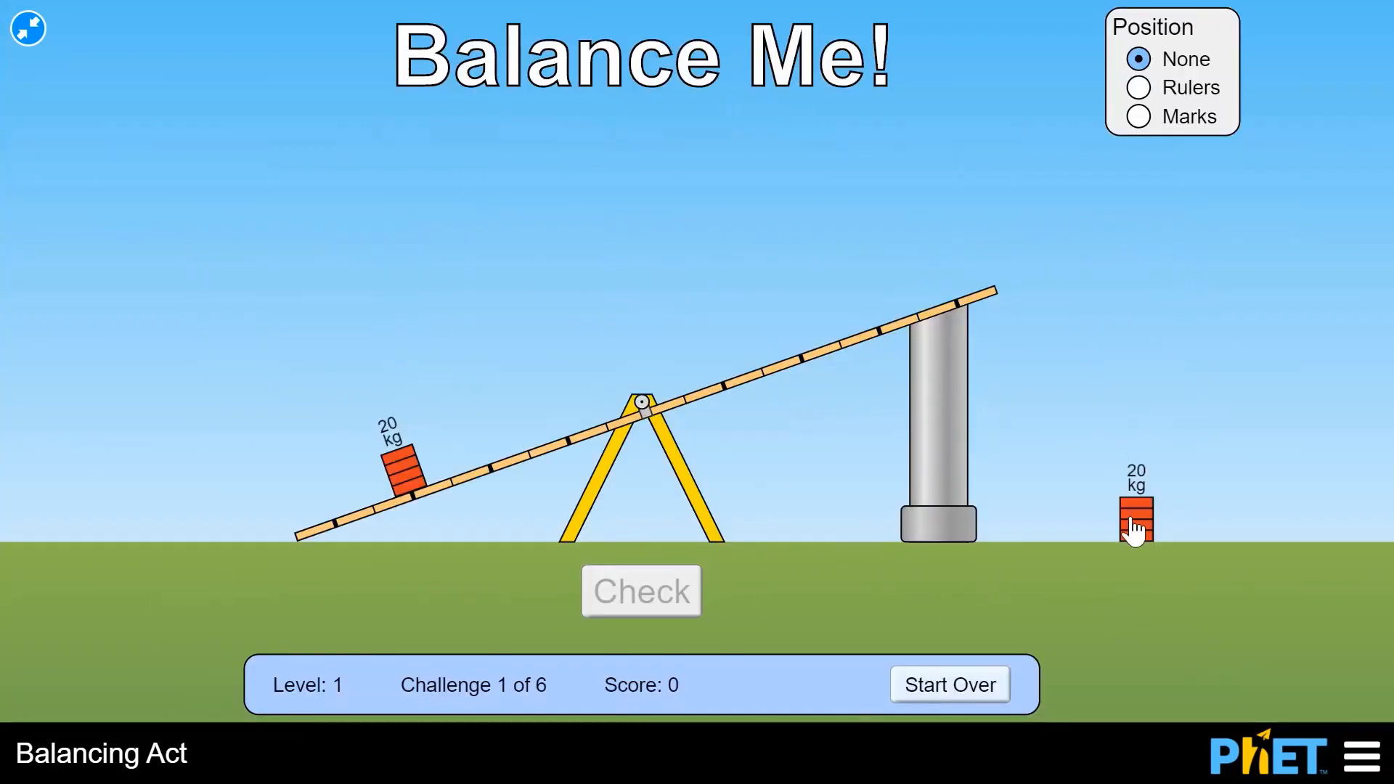
{"action": "mouse_move", "coordinate": [1136, 528]}
{"action": "left_mouse_down"}
{"action": "mouse_move", "coordinate": [1134, 494]}
{"action": "mouse_move", "coordinate": [885, 276]}
{"action": "mouse_move", "coordinate": [843, 271]}
{"action": "mouse_move", "coordinate": [834, 320]}
{"action": "mouse_move", "coordinate": [881, 315]}
{"action": "left_mouse_up"}
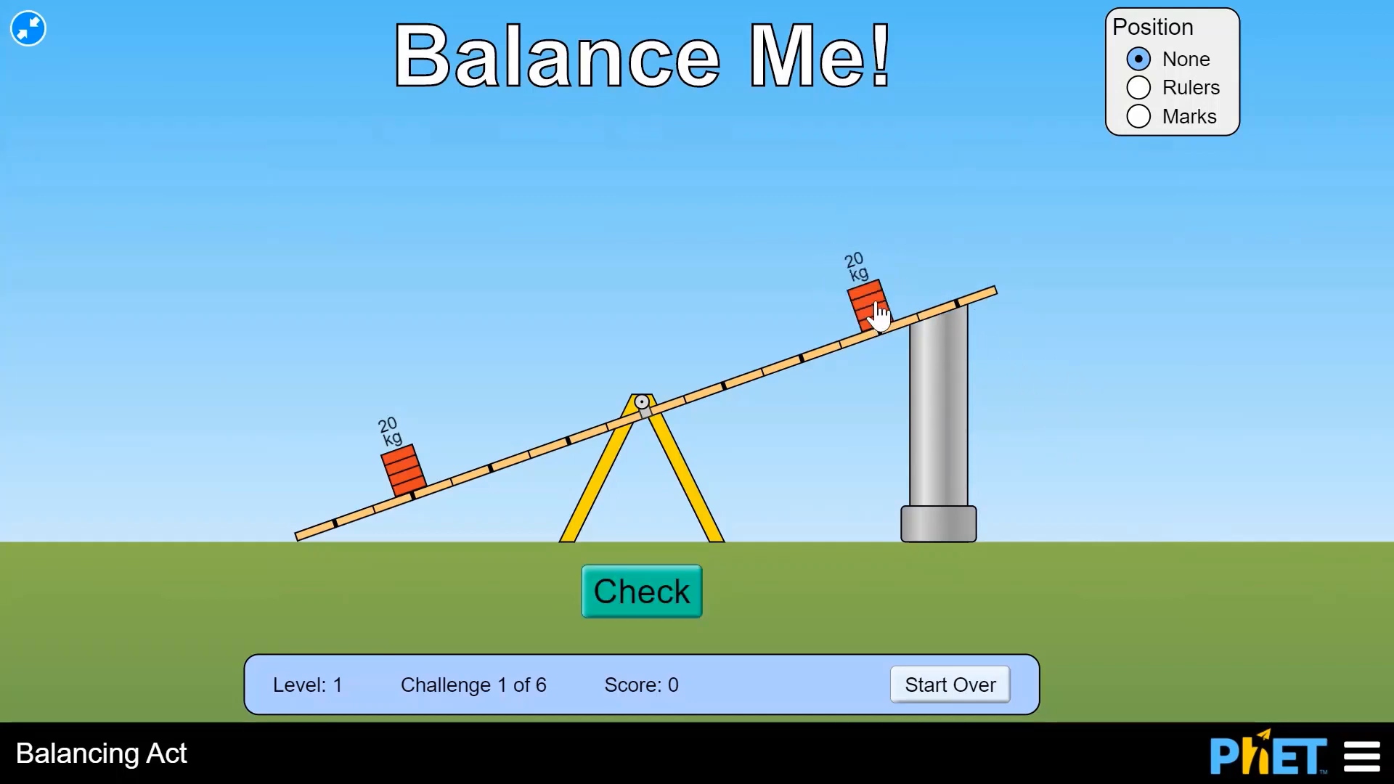
{"action": "left_click", "coordinate": [656, 602]}
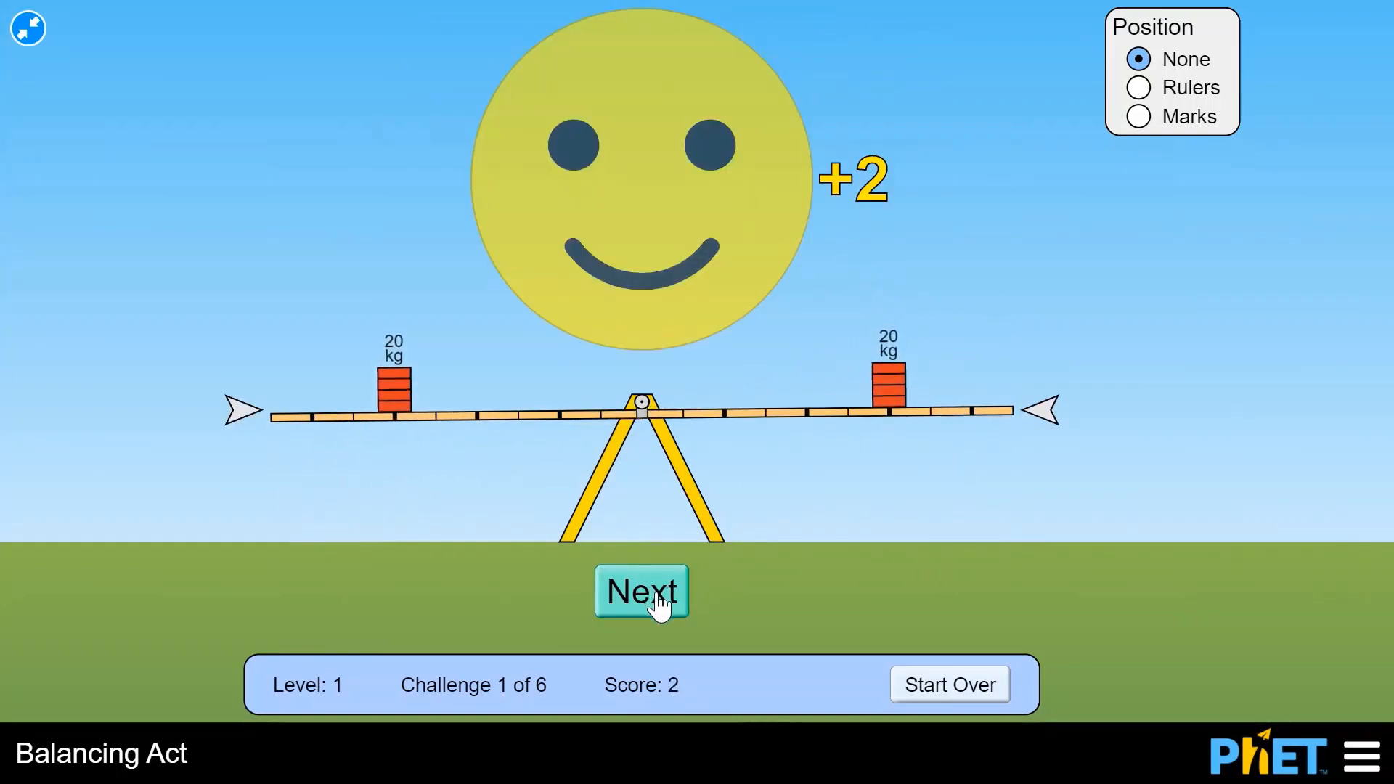
{"action": "left_click", "coordinate": [660, 603]}
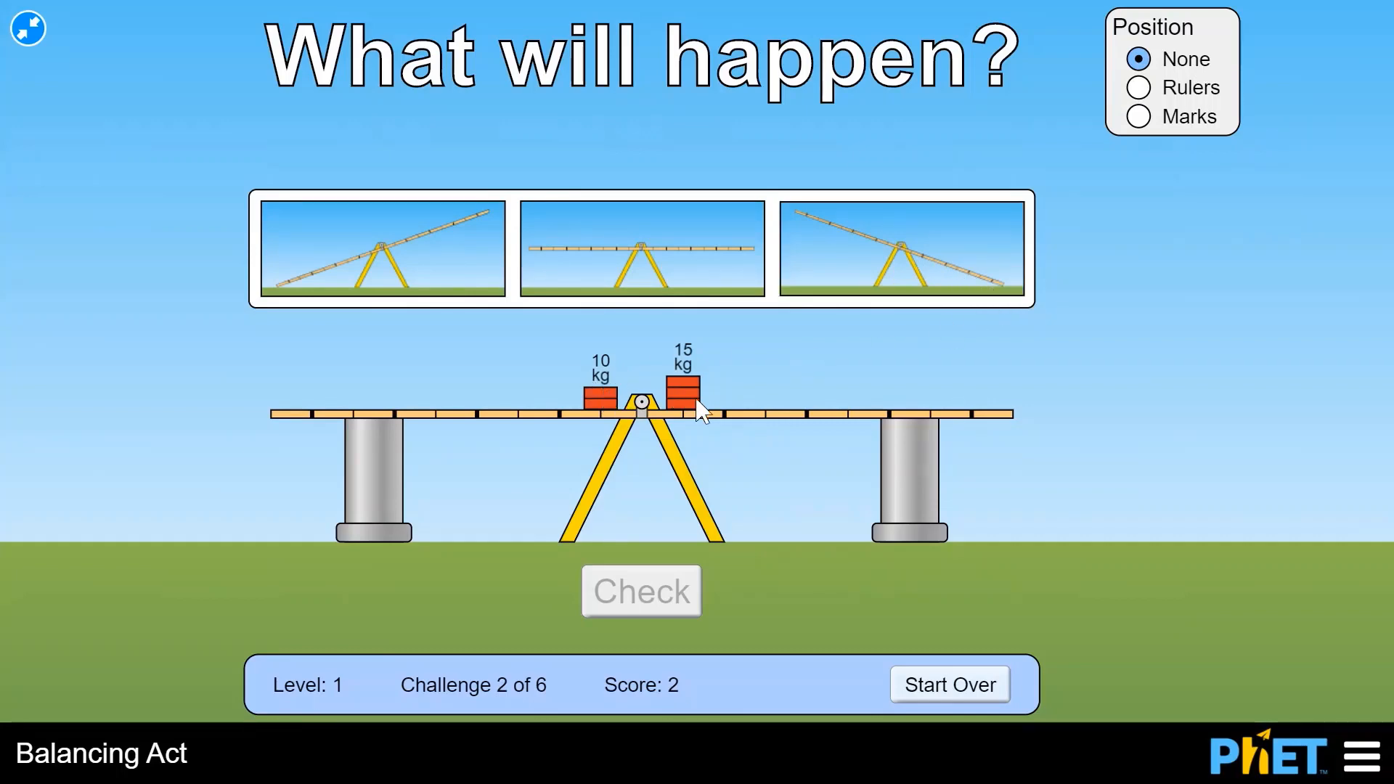
{"action": "left_click", "coordinate": [903, 260]}
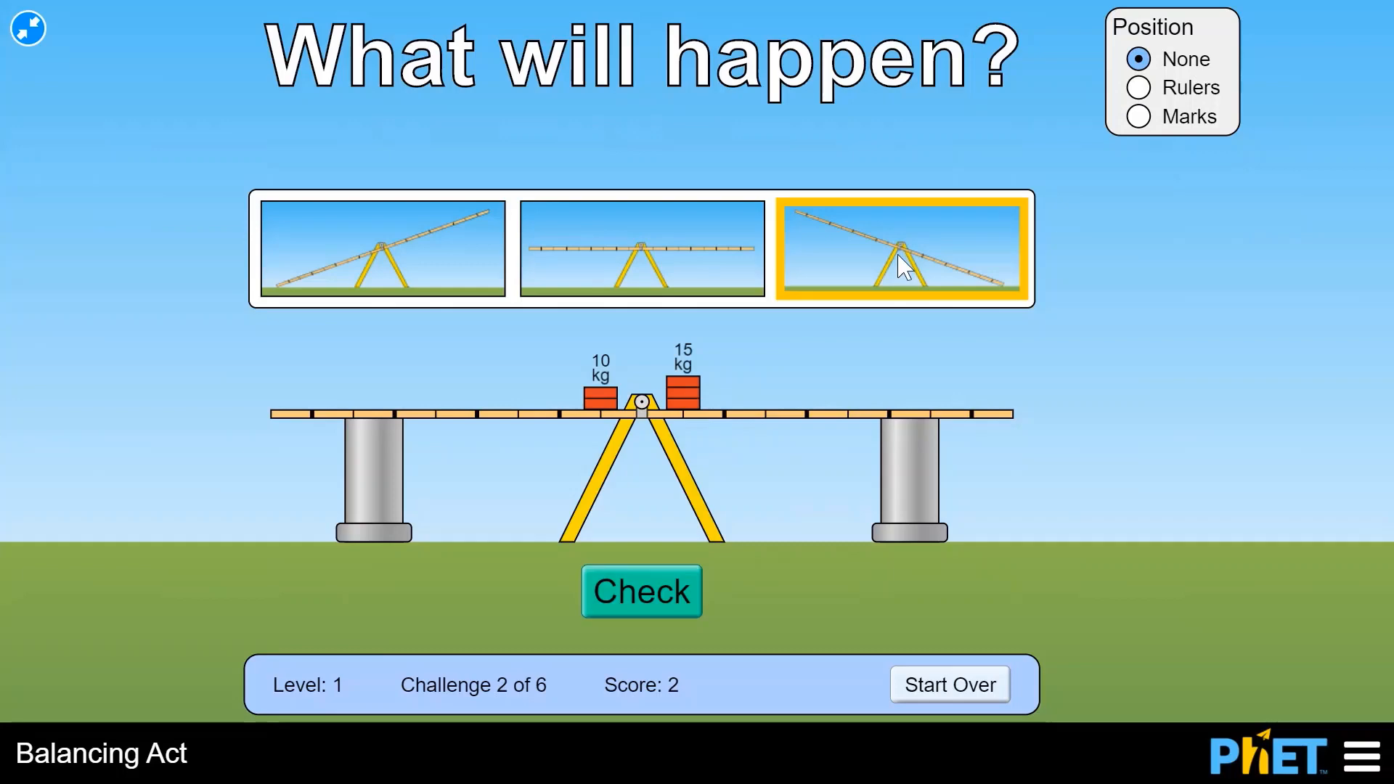
{"action": "left_click", "coordinate": [645, 603]}
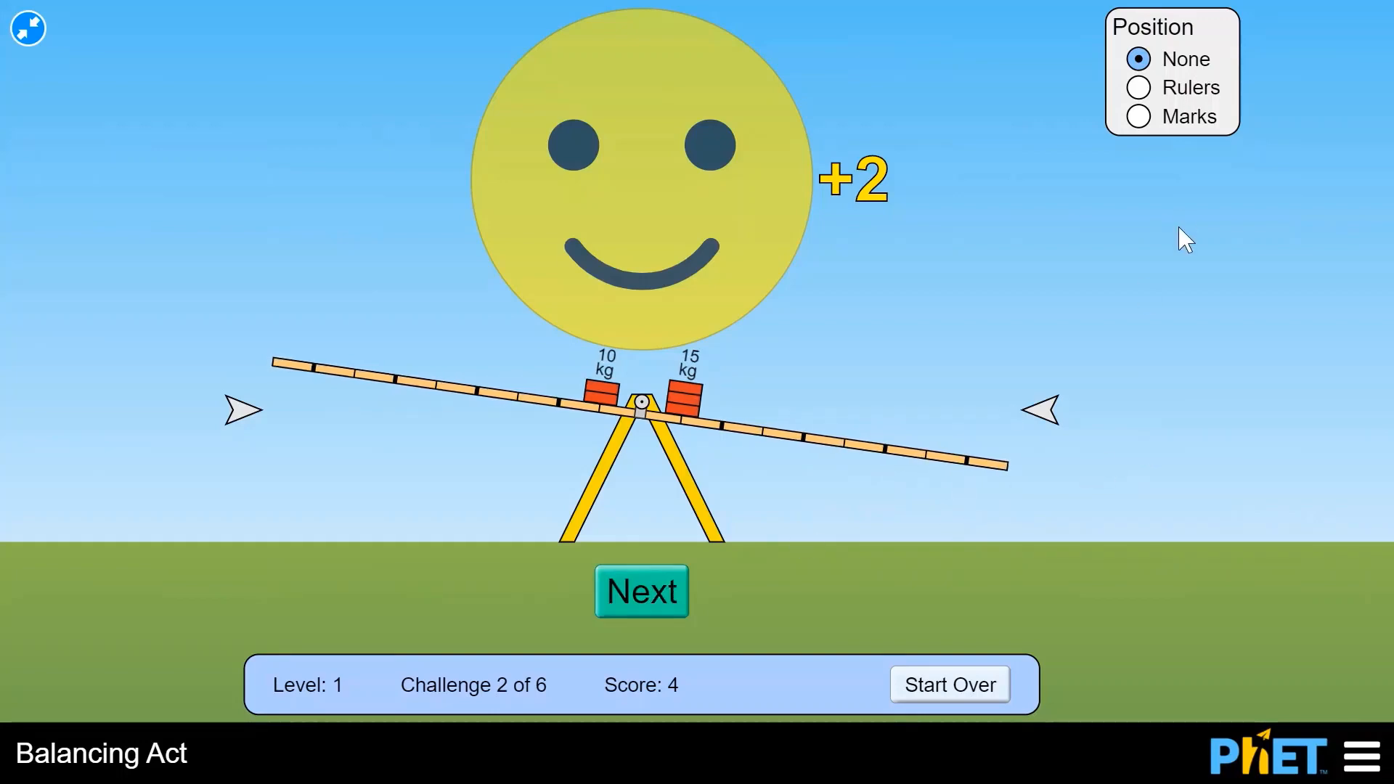
Step: Return to the level selection, exit full screen and add the Balancing Act simulation to the lesson
{"action": "left_click", "coordinate": [965, 690]}
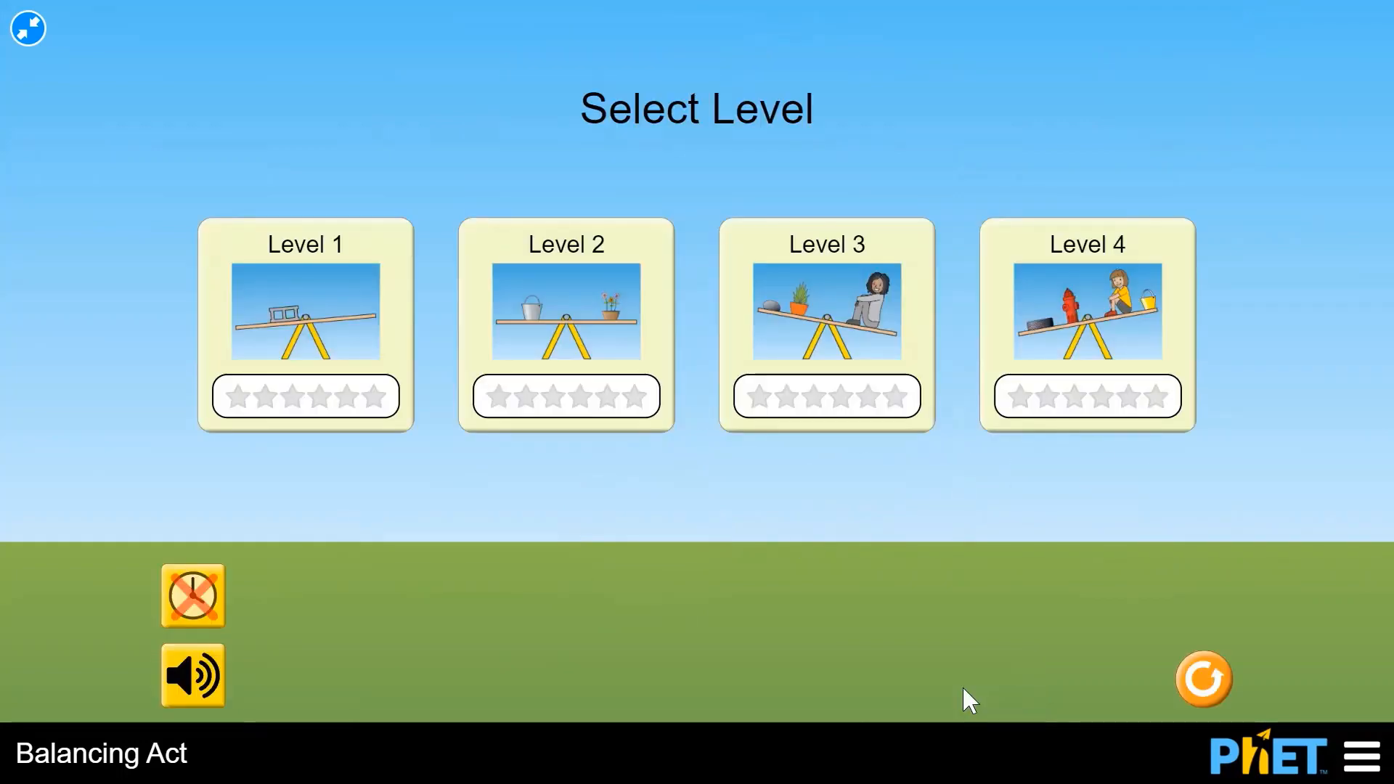
{"action": "left_click", "coordinate": [29, 29]}
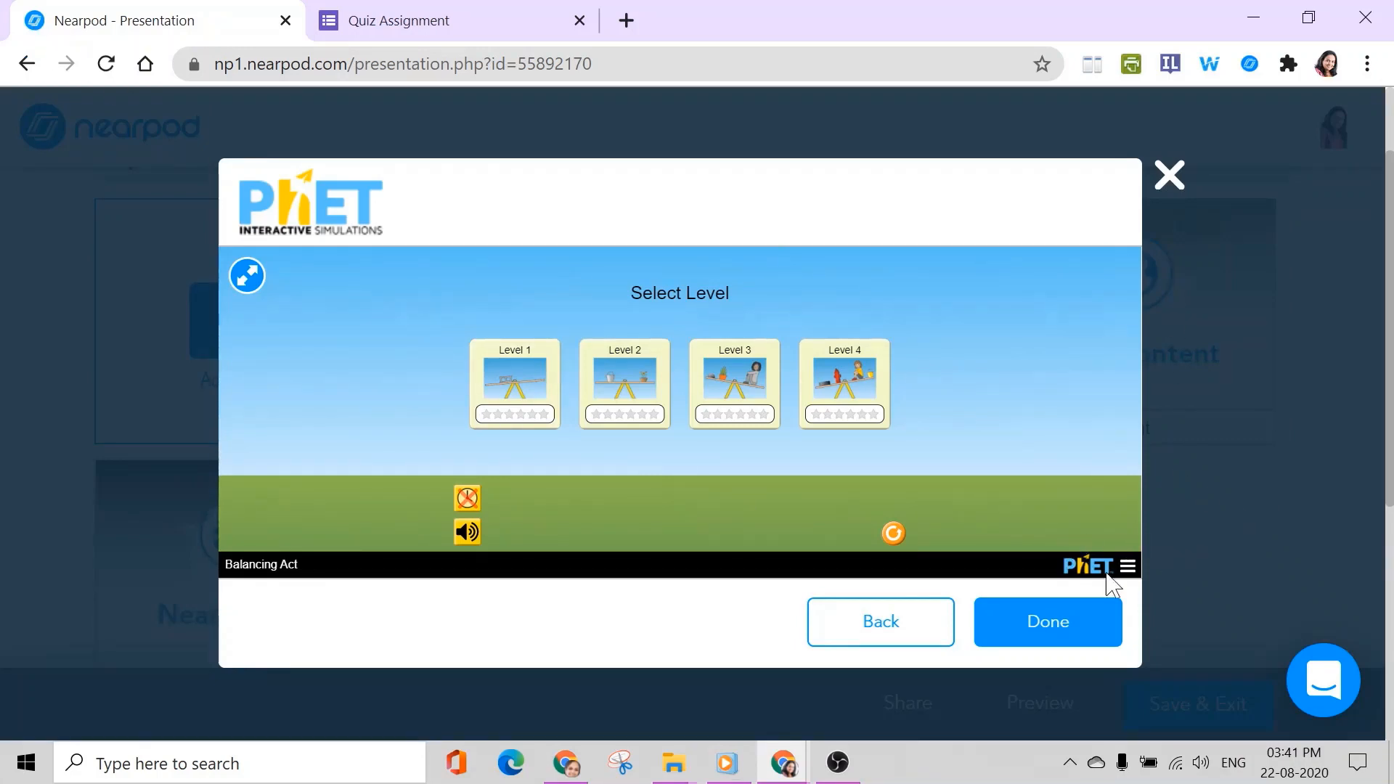
{"action": "left_click", "coordinate": [1074, 645]}
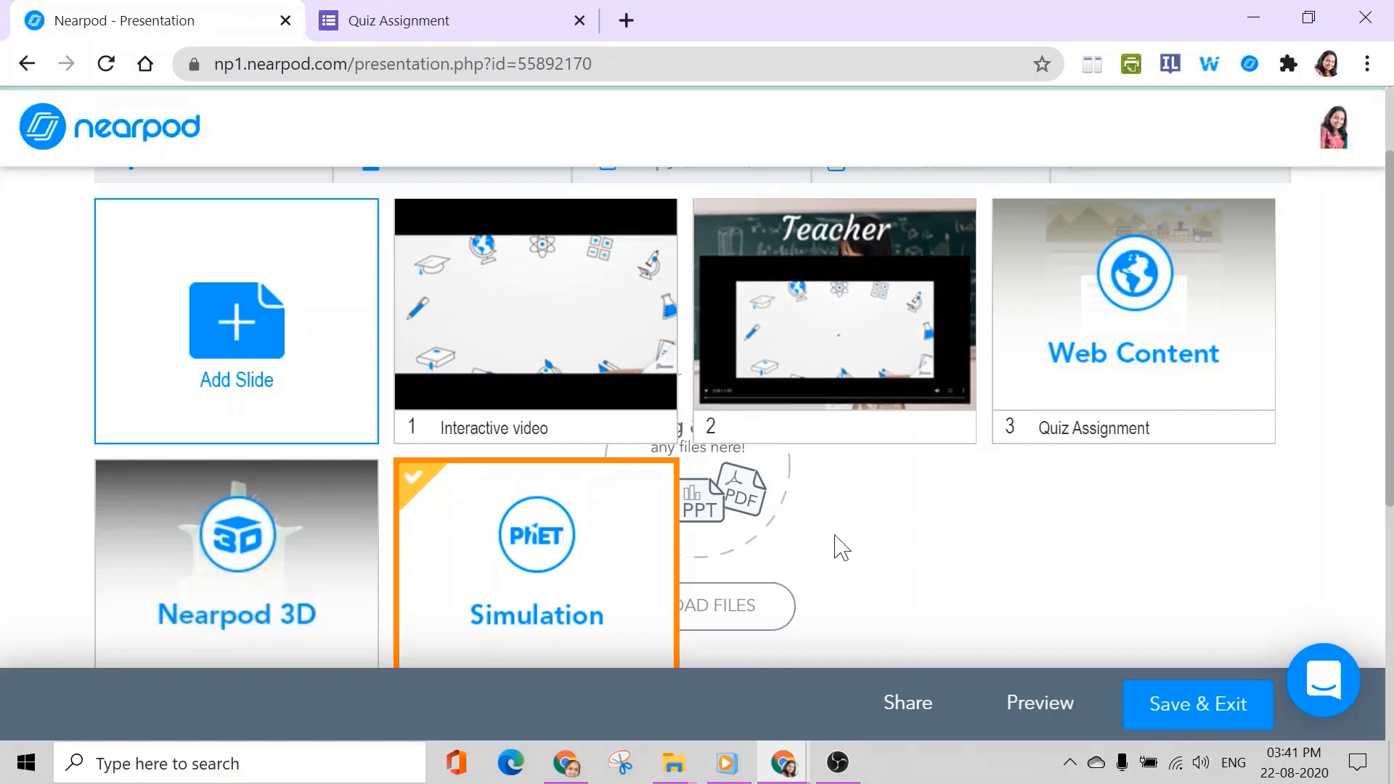
Step: Start adding a Field Trip to the lesson and search its destinations for "switzerland"
{"action": "scroll", "coordinate": [835, 538], "scroll_direction": "down", "scroll_amount": 2}
{"action": "scroll", "coordinate": [233, 367], "scroll_direction": "up", "scroll_amount": 2}
{"action": "left_click", "coordinate": [235, 327]}
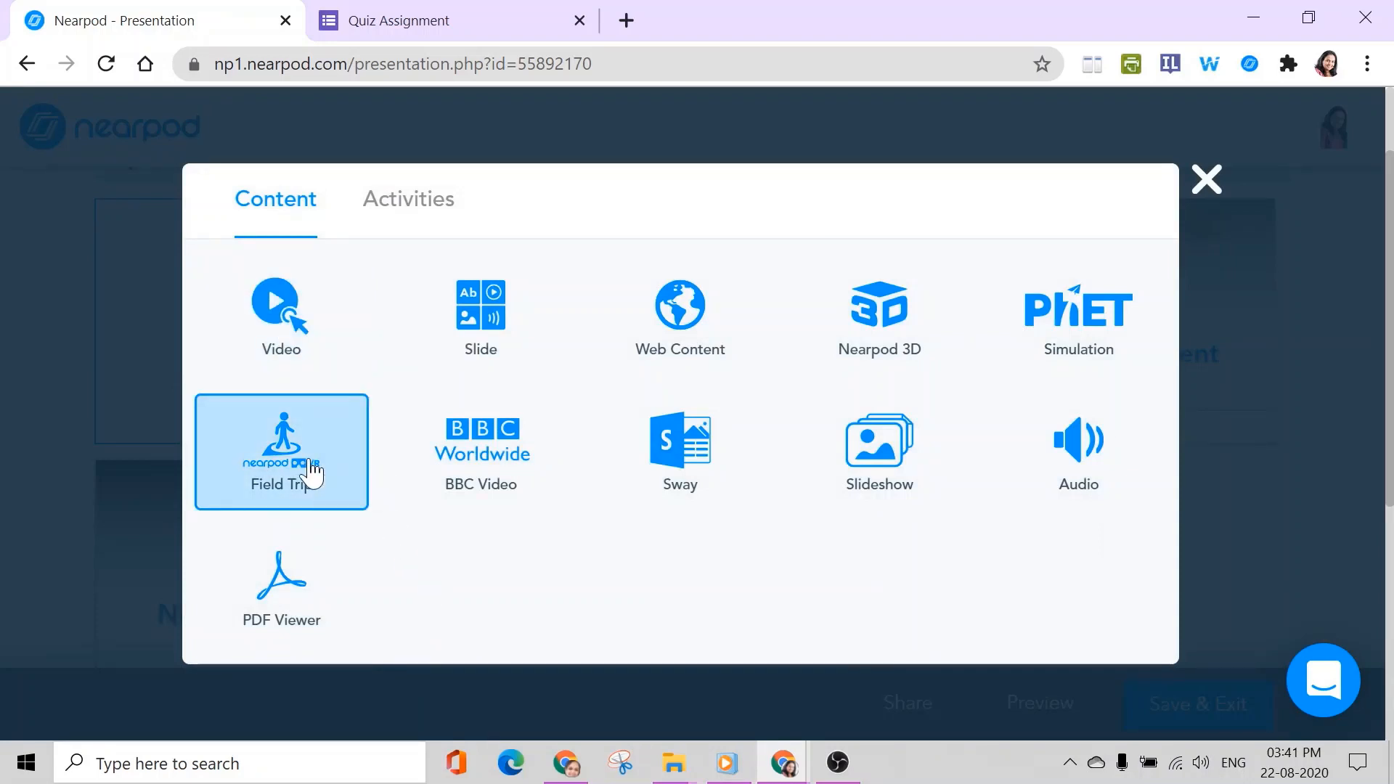
{"action": "left_click", "coordinate": [312, 472]}
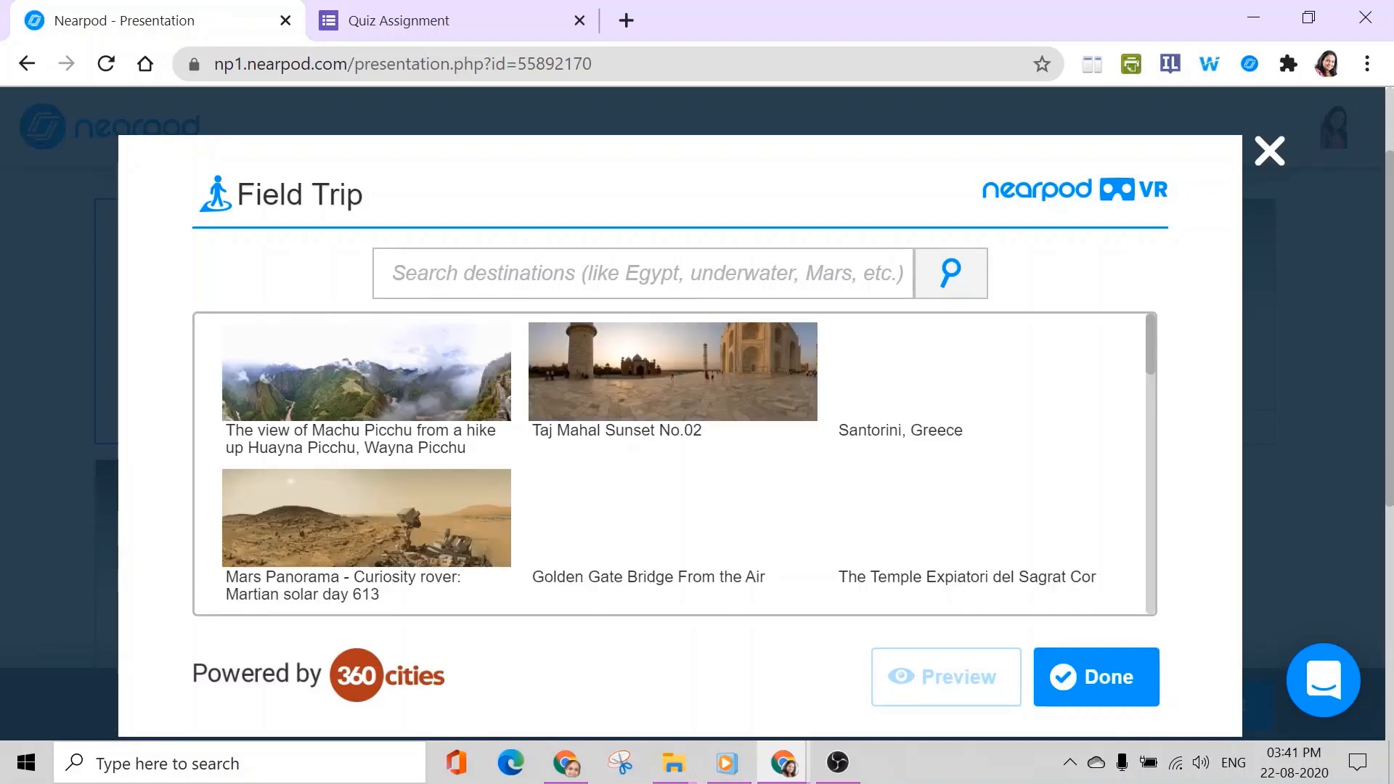
{"action": "type", "text": "swit"}
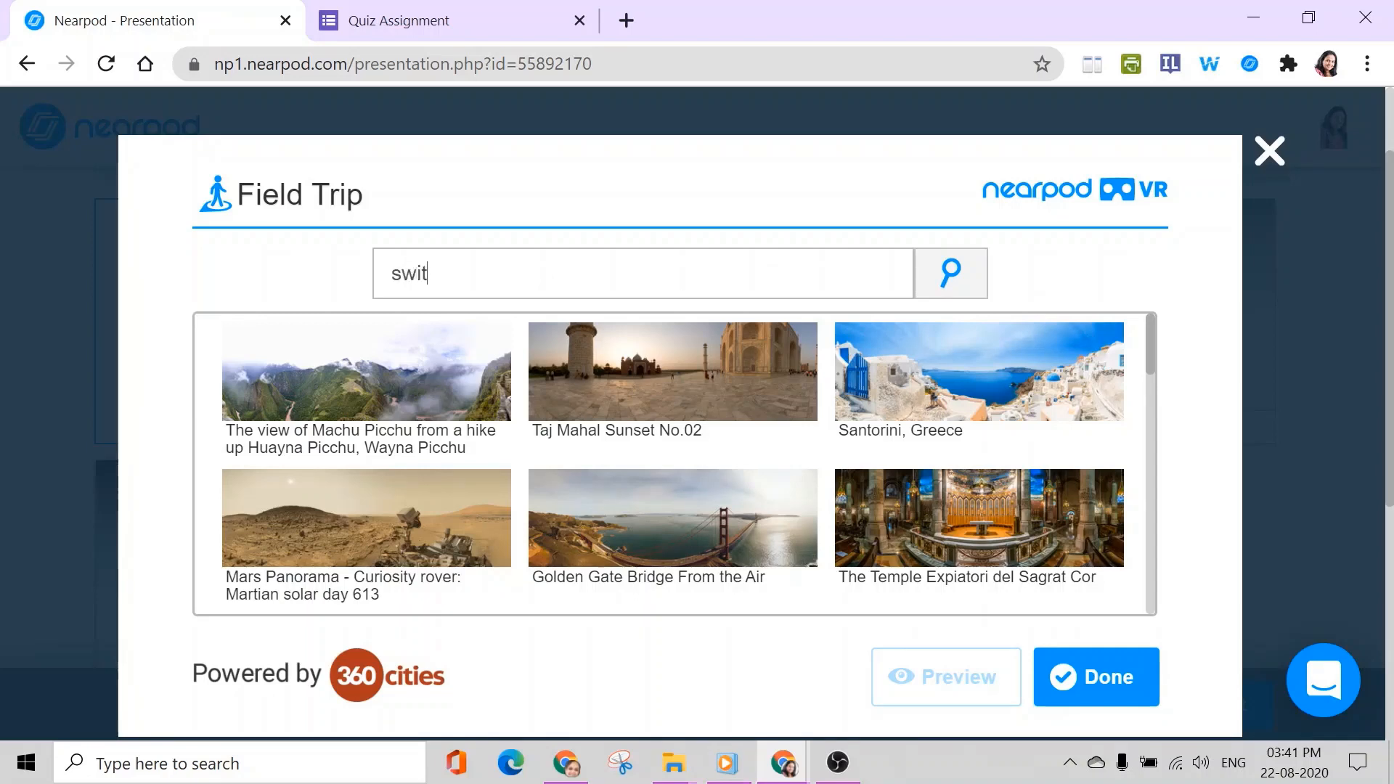
{"action": "type", "text": "zerland"}
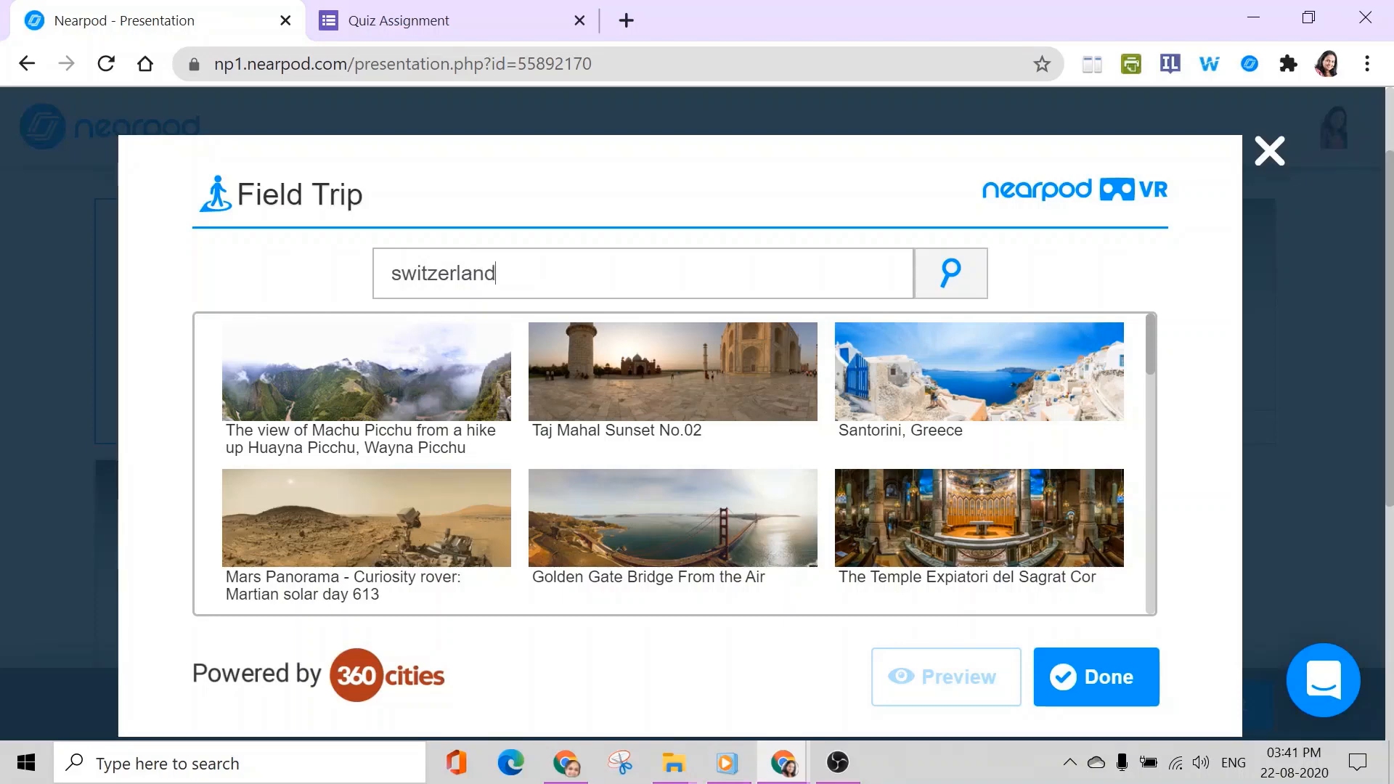
{"action": "left_click", "coordinate": [950, 282]}
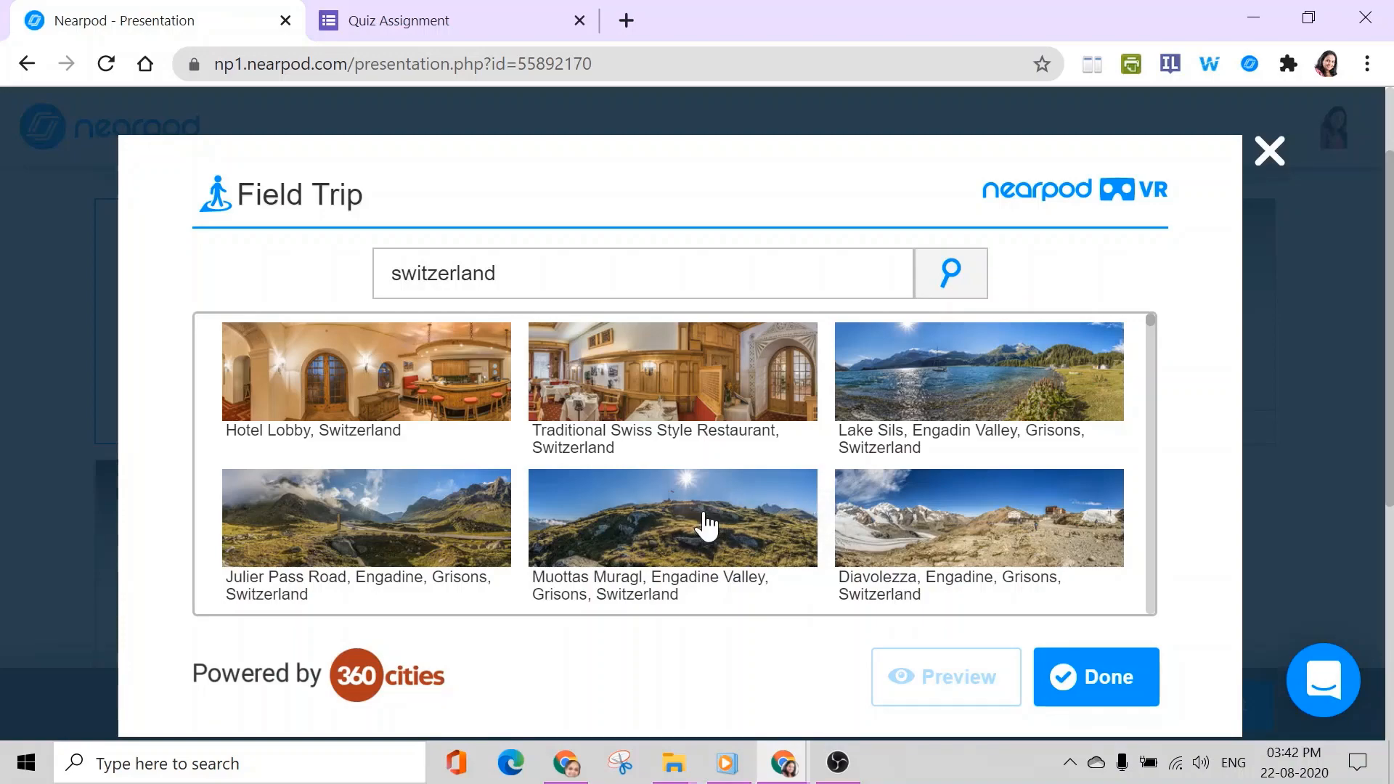
Step: Select the "Zug train station" panorama from the Switzerland destinations and open its preview
{"action": "left_click_drag", "start_coordinate": [1153, 323], "coordinate": [1153, 334]}
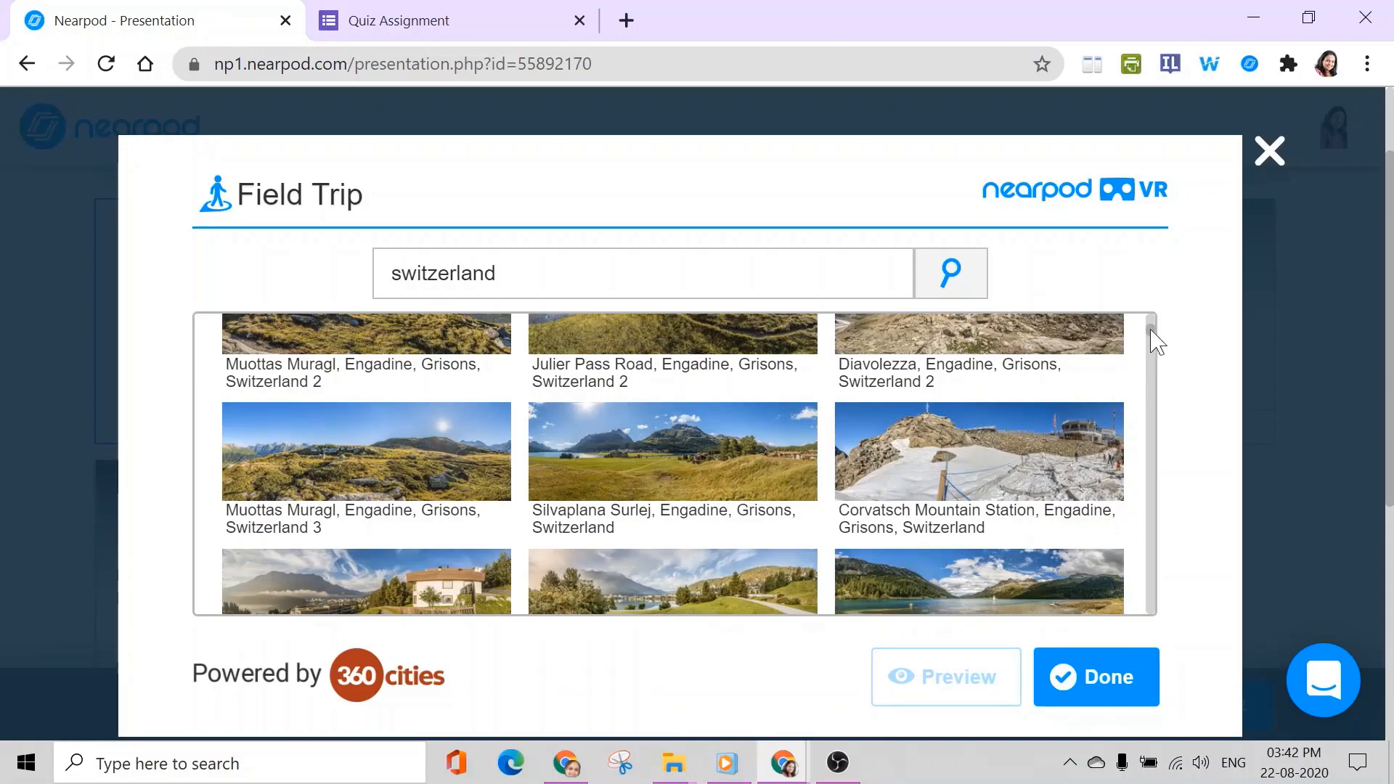
{"action": "left_click_drag", "start_coordinate": [1152, 336], "coordinate": [1155, 349]}
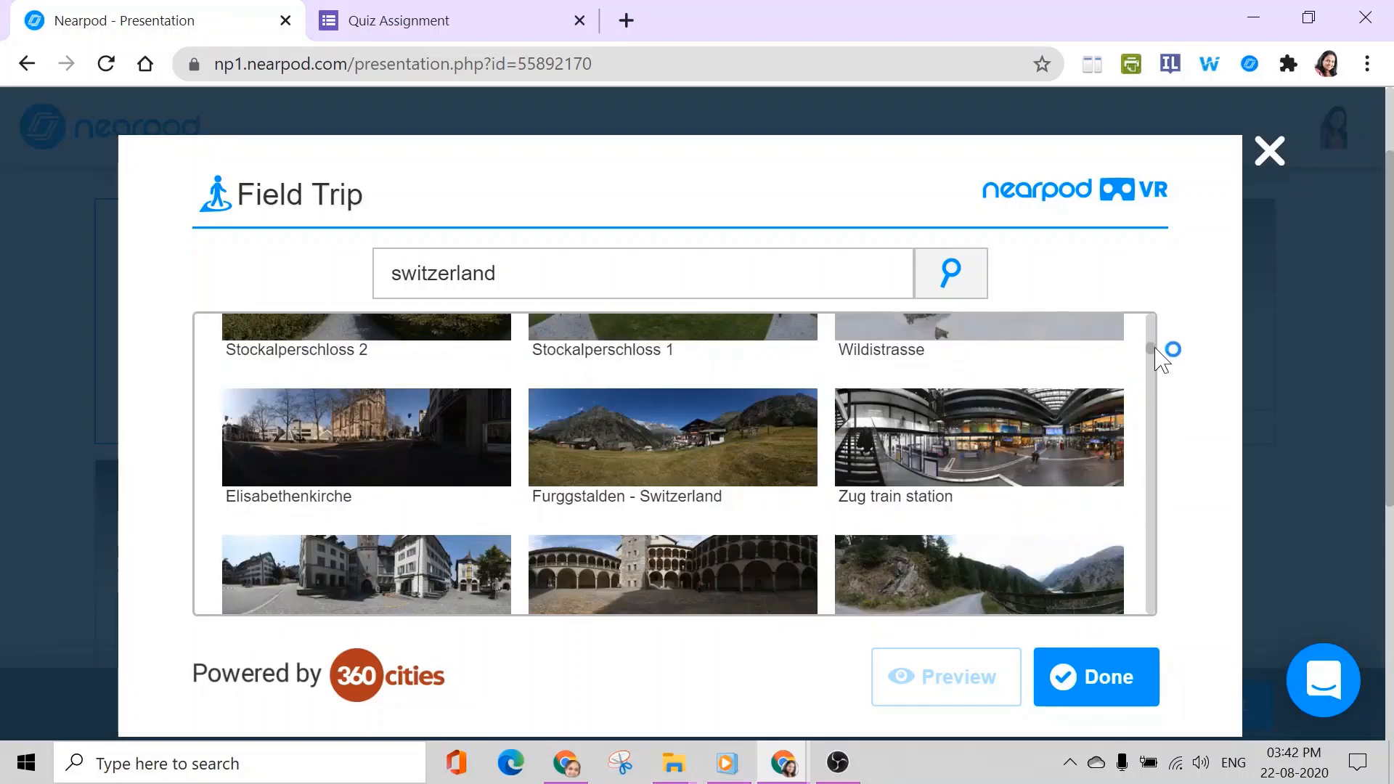
{"action": "left_click", "coordinate": [916, 443]}
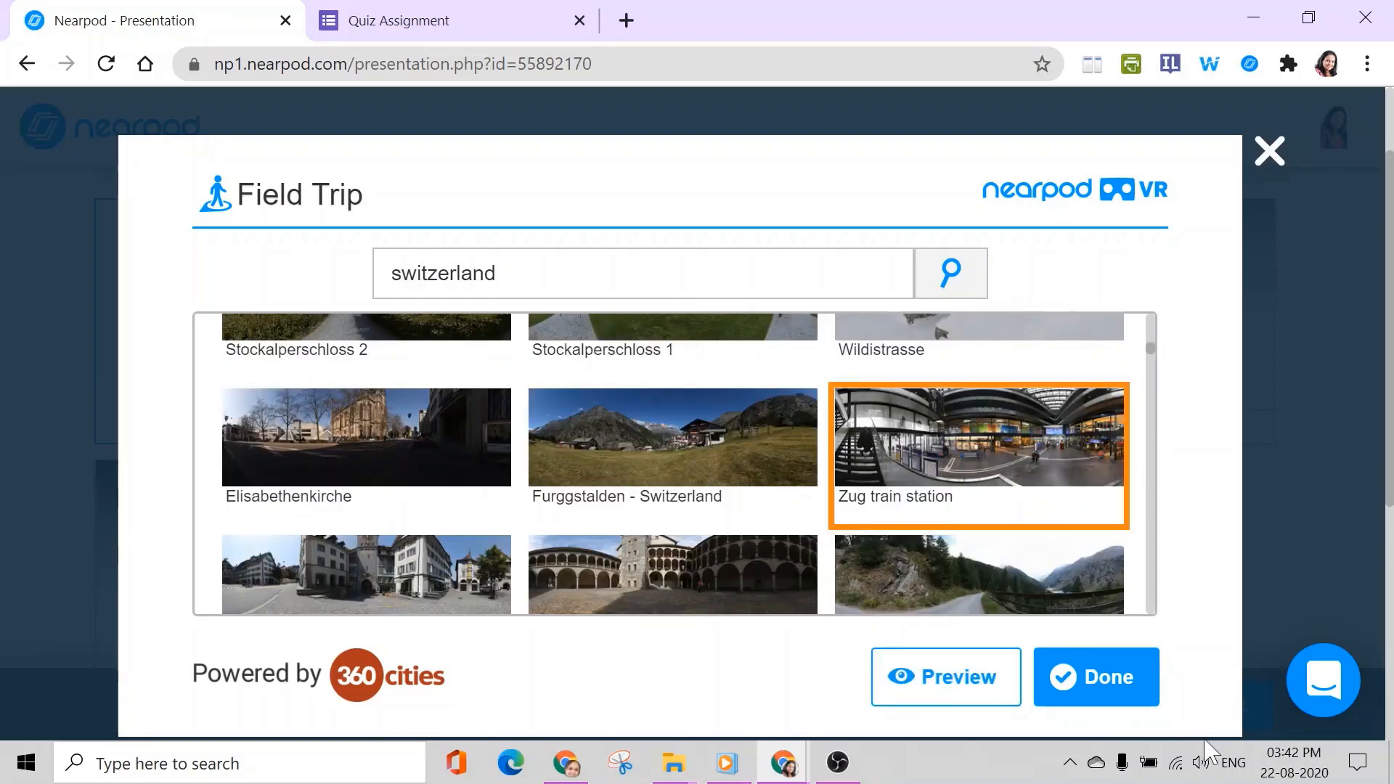
{"action": "left_click", "coordinate": [902, 686]}
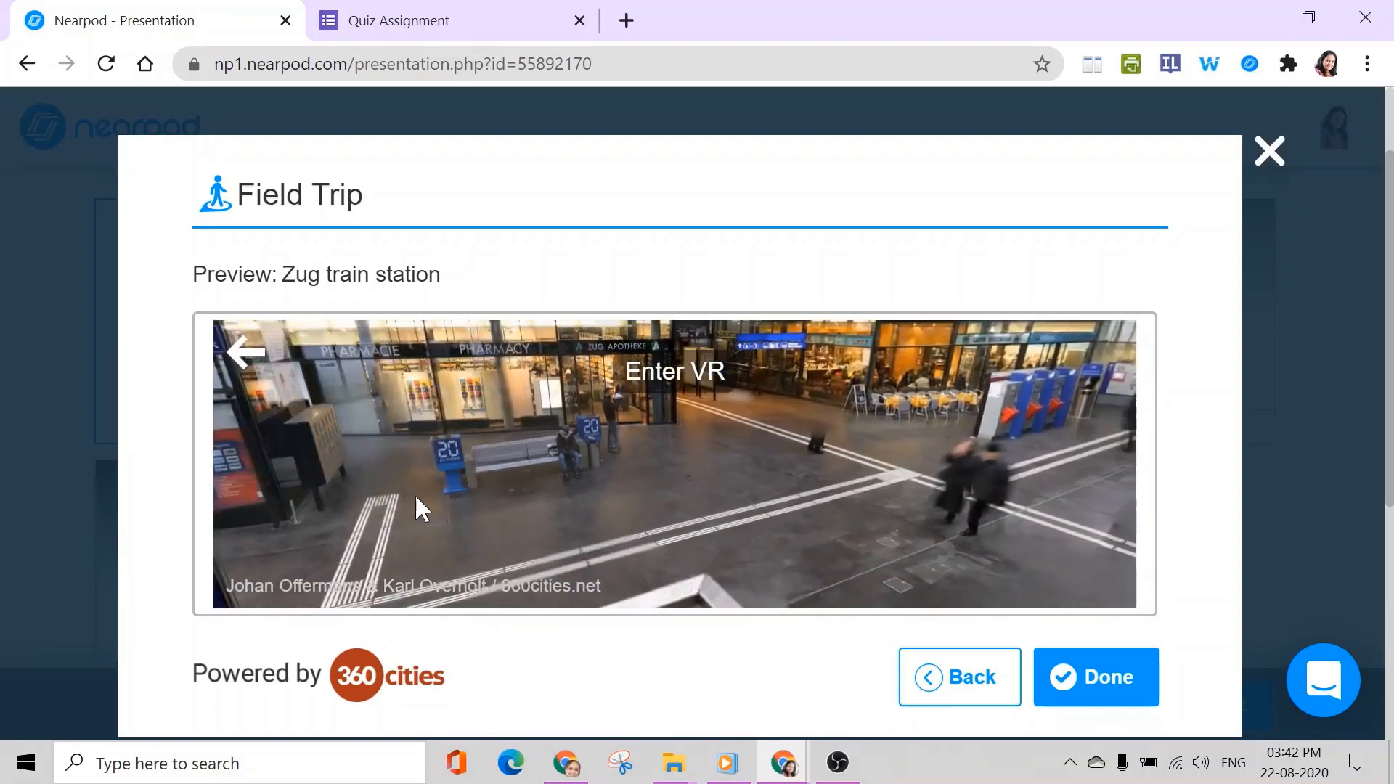
Step: Look around the Zug train station panorama in several directions and add the field trip to the lesson
{"action": "left_click_drag", "start_coordinate": [414, 480], "coordinate": [476, 450]}
{"action": "left_click_drag", "start_coordinate": [343, 473], "coordinate": [516, 504]}
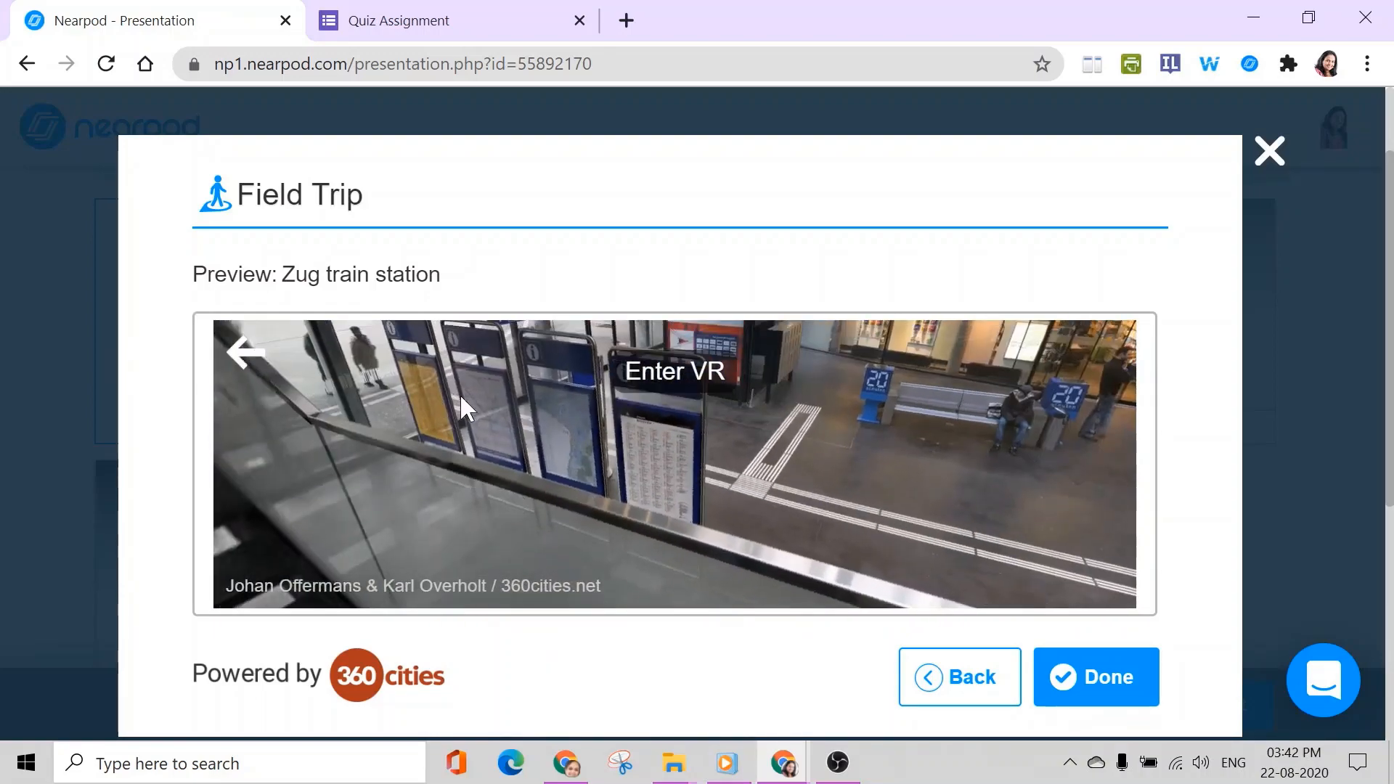
{"action": "left_click_drag", "start_coordinate": [461, 399], "coordinate": [294, 501]}
{"action": "left_click_drag", "start_coordinate": [577, 480], "coordinate": [432, 456]}
{"action": "left_click_drag", "start_coordinate": [785, 469], "coordinate": [435, 470]}
{"action": "left_click_drag", "start_coordinate": [868, 472], "coordinate": [726, 465]}
{"action": "left_click_drag", "start_coordinate": [974, 491], "coordinate": [912, 490]}
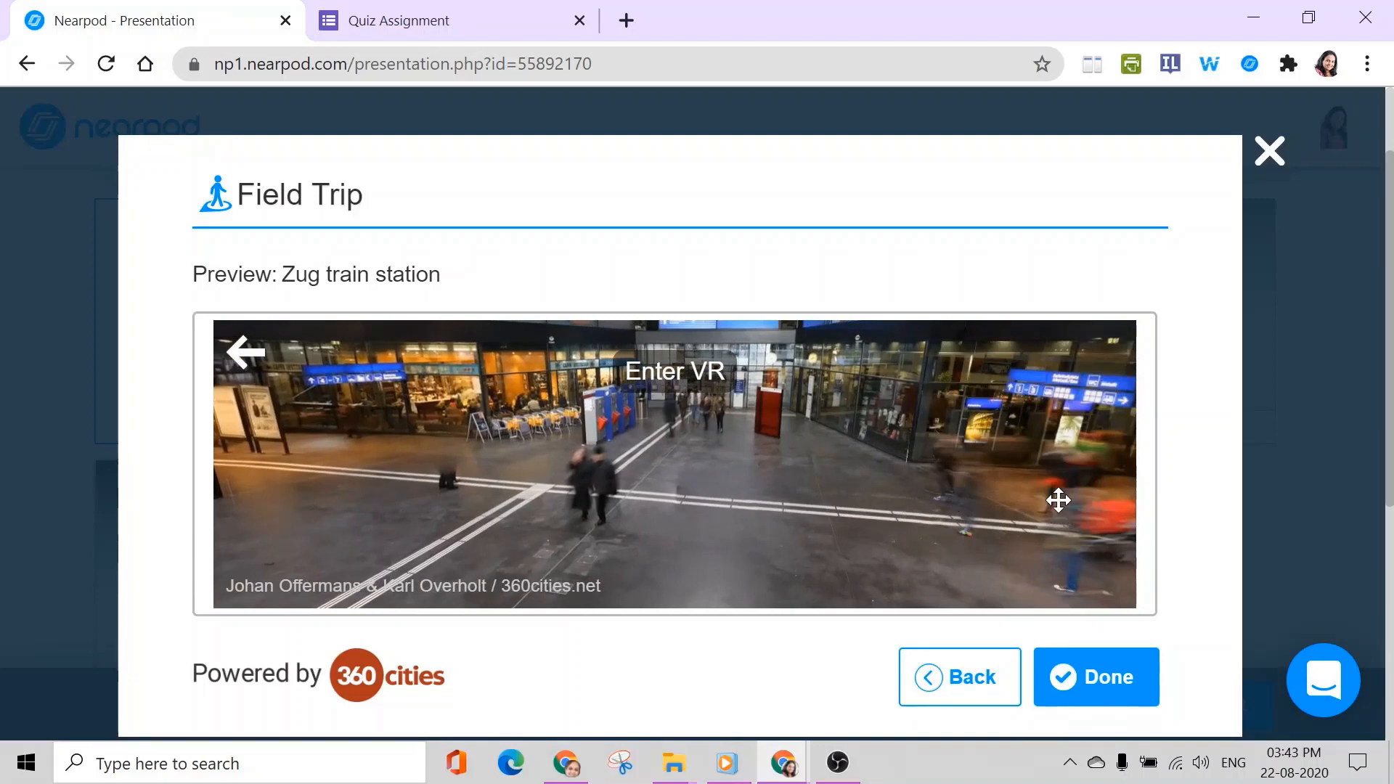
{"action": "left_click_drag", "start_coordinate": [1059, 498], "coordinate": [887, 498]}
{"action": "left_click_drag", "start_coordinate": [1033, 501], "coordinate": [828, 504]}
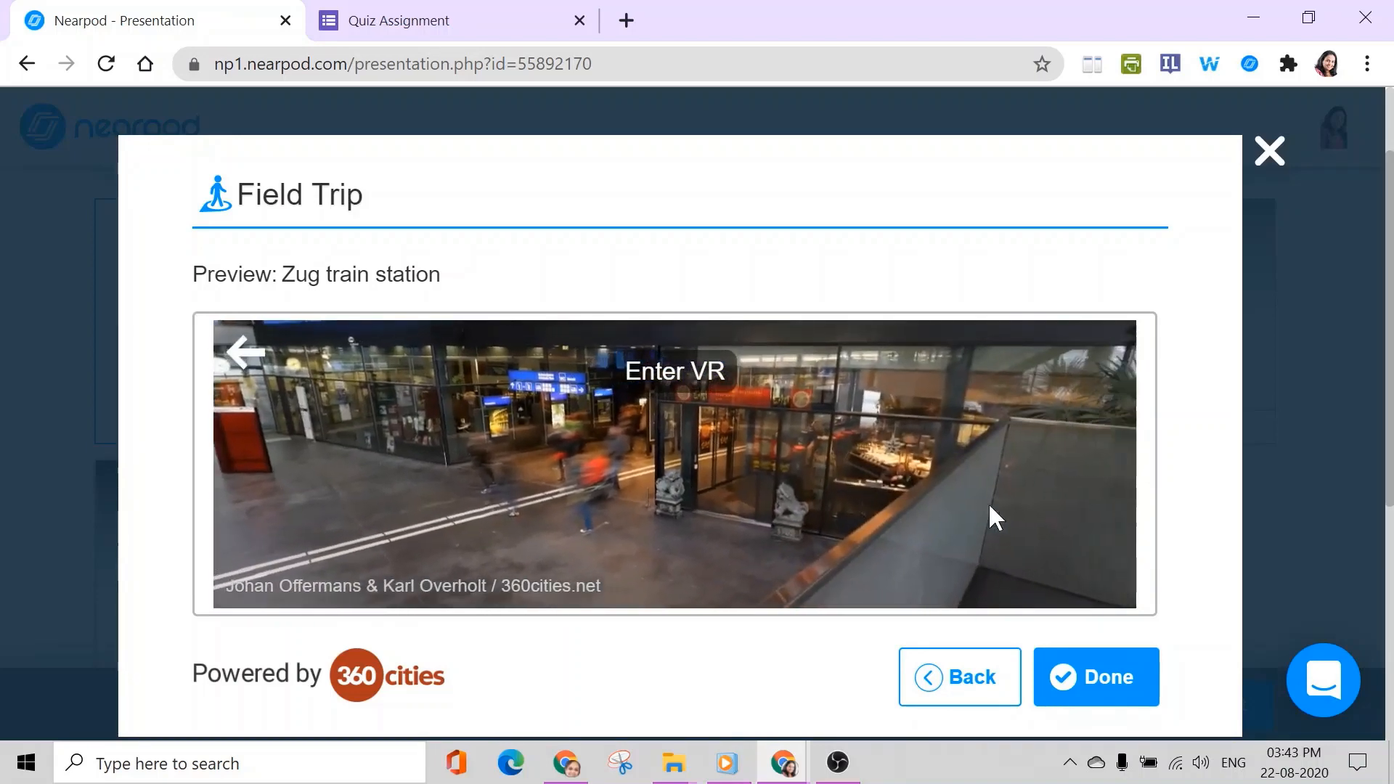
{"action": "left_click_drag", "start_coordinate": [990, 513], "coordinate": [798, 501]}
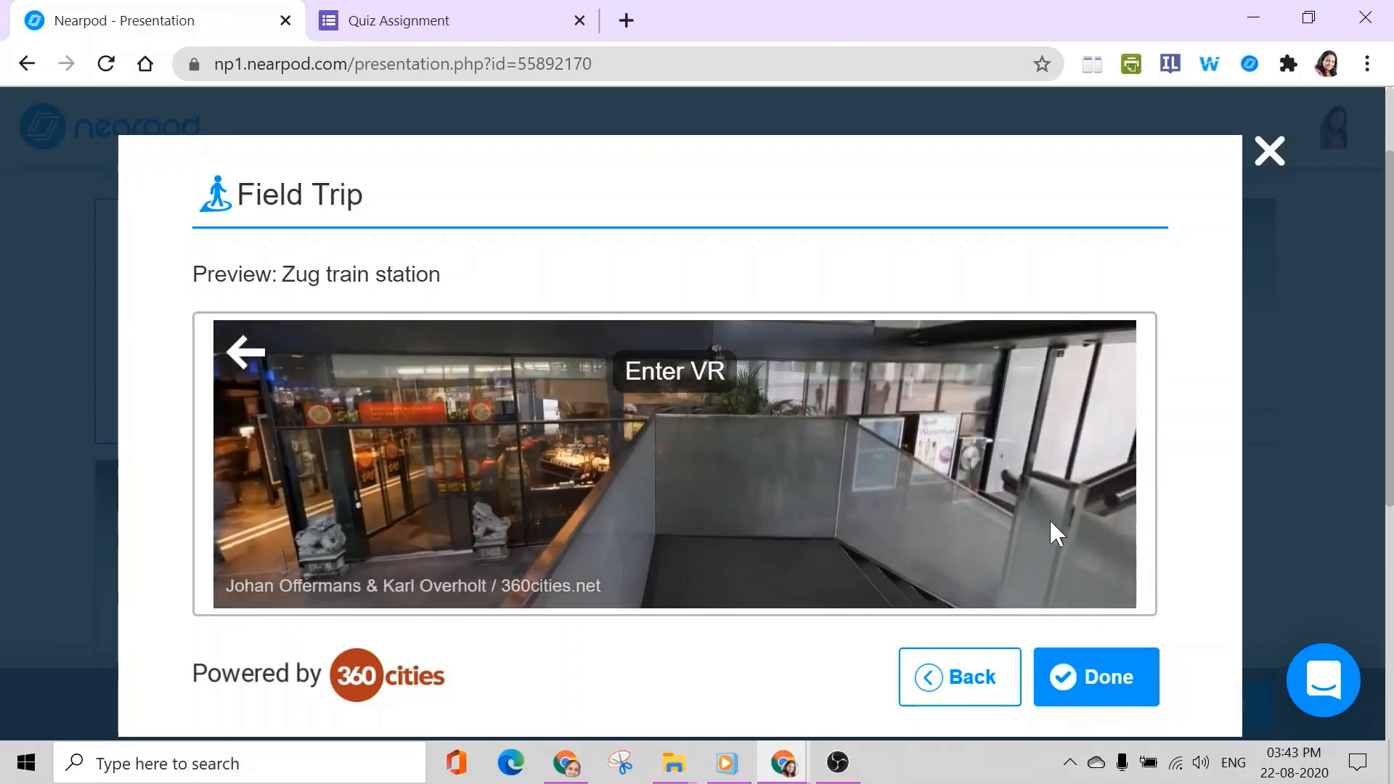
{"action": "left_click", "coordinate": [1086, 699]}
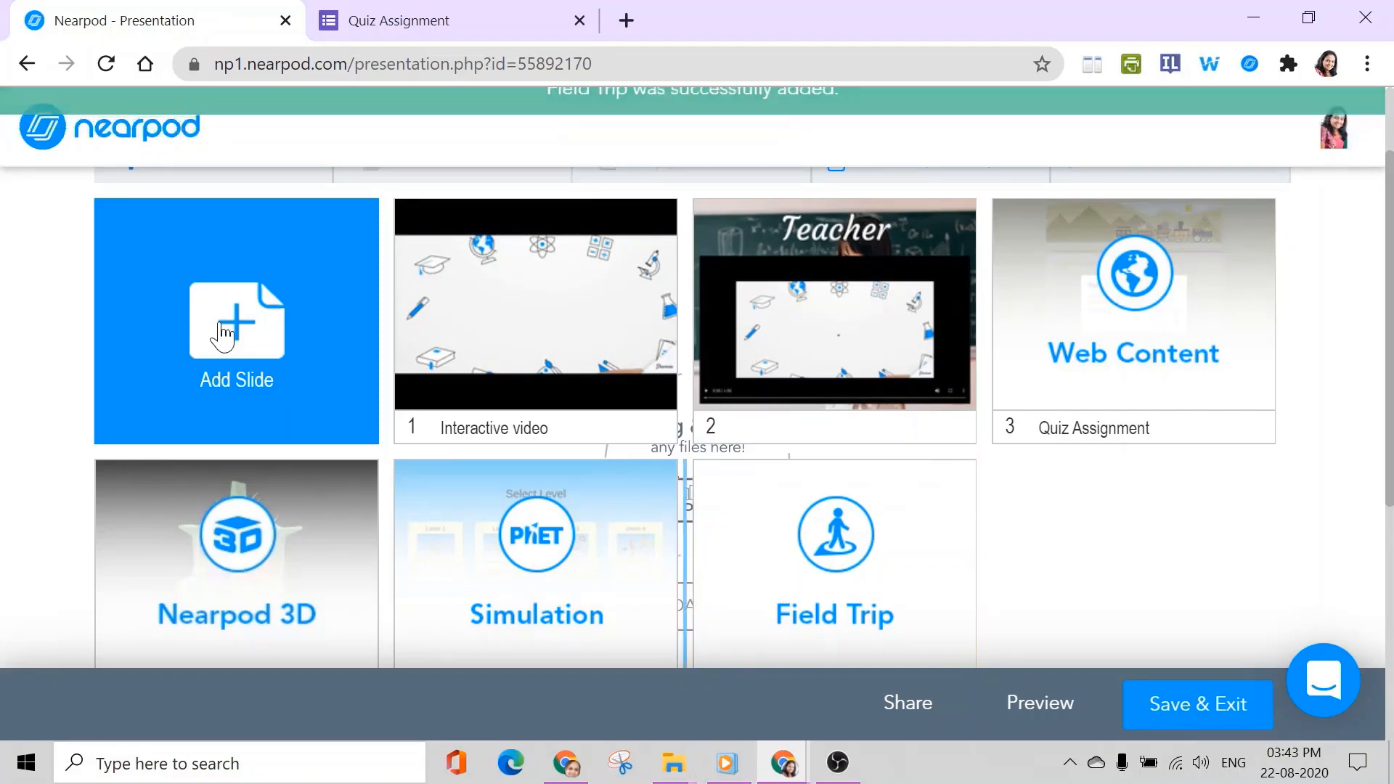
Step: Add the BBC video "Robots Playing Games" from the Innovation & Technology category to the lesson
{"action": "left_click", "coordinate": [223, 336]}
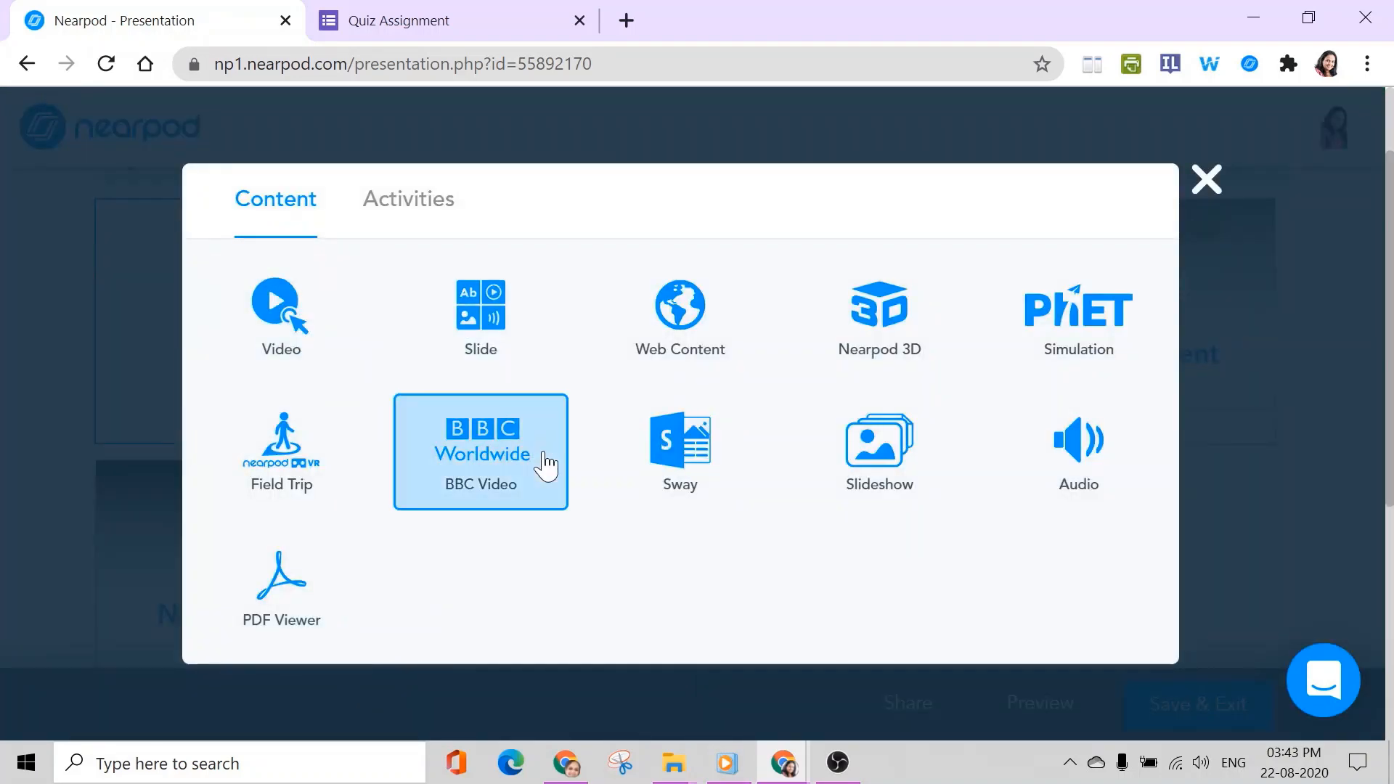
{"action": "left_click", "coordinate": [512, 473]}
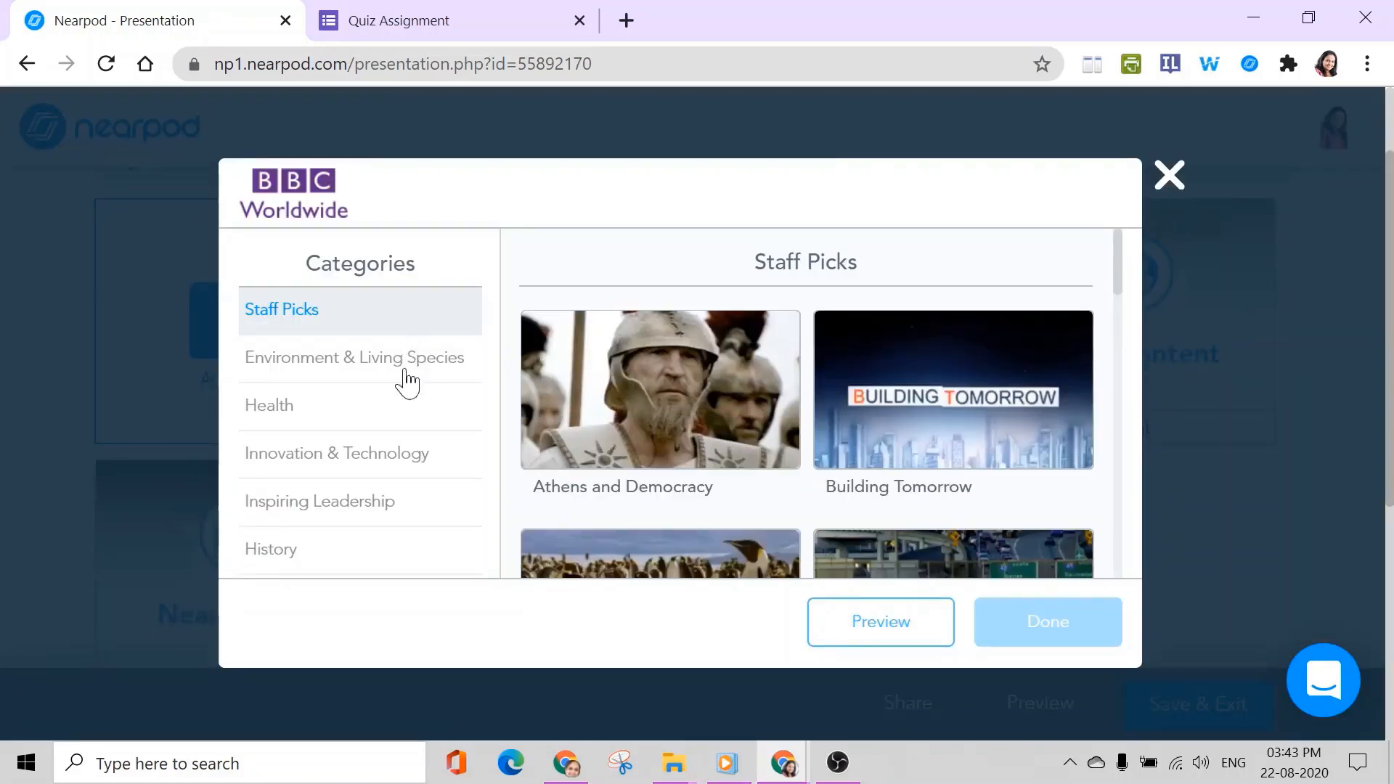
{"action": "left_click", "coordinate": [369, 456]}
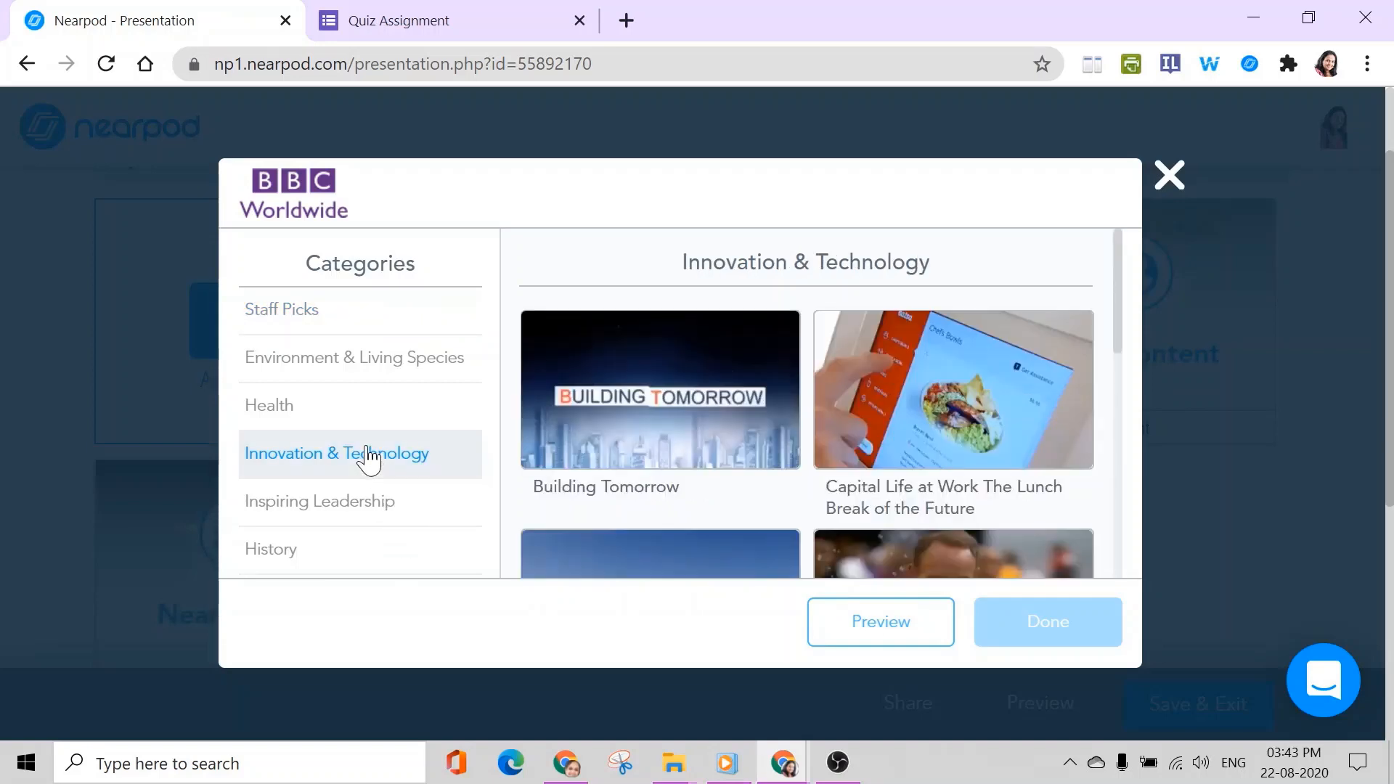
{"action": "scroll", "coordinate": [921, 392], "scroll_direction": "down", "scroll_amount": 2}
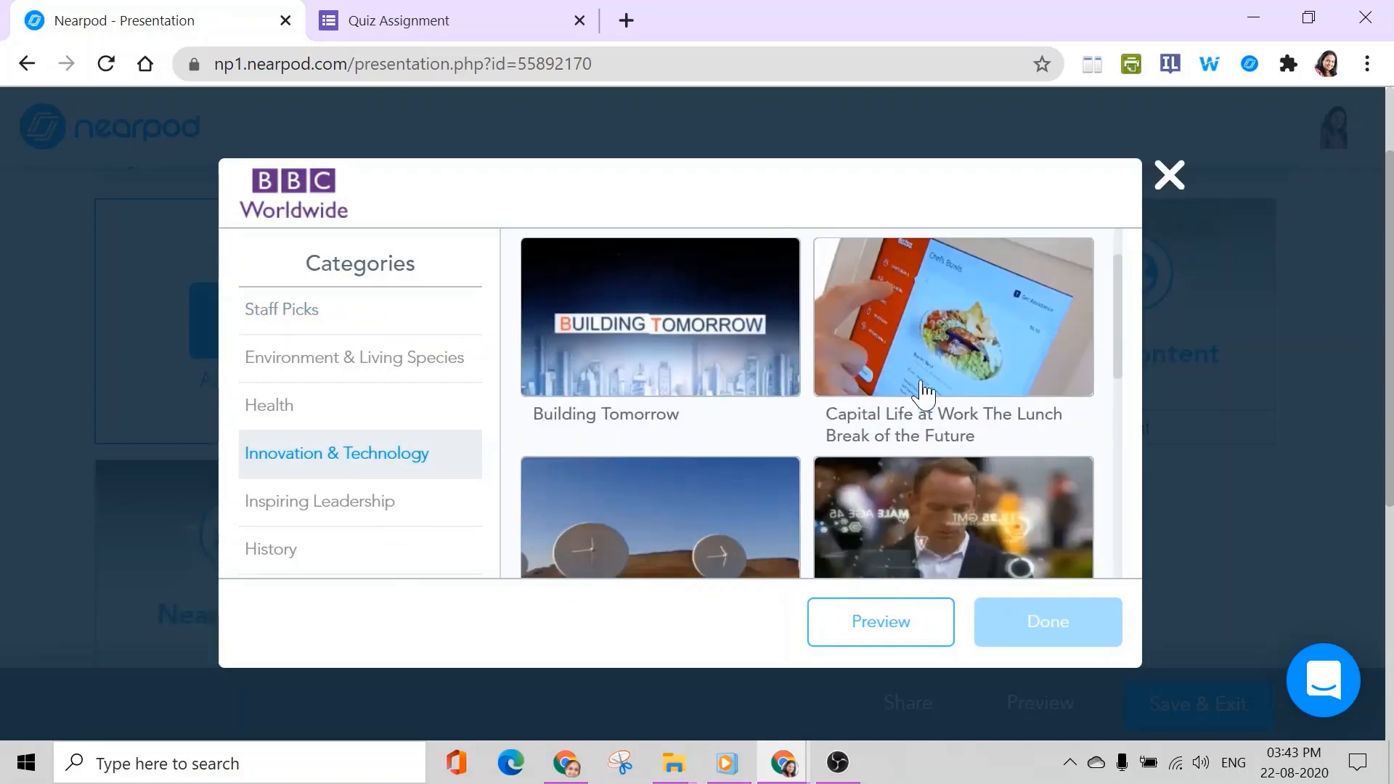
{"action": "scroll", "coordinate": [923, 396], "scroll_direction": "down", "scroll_amount": 3}
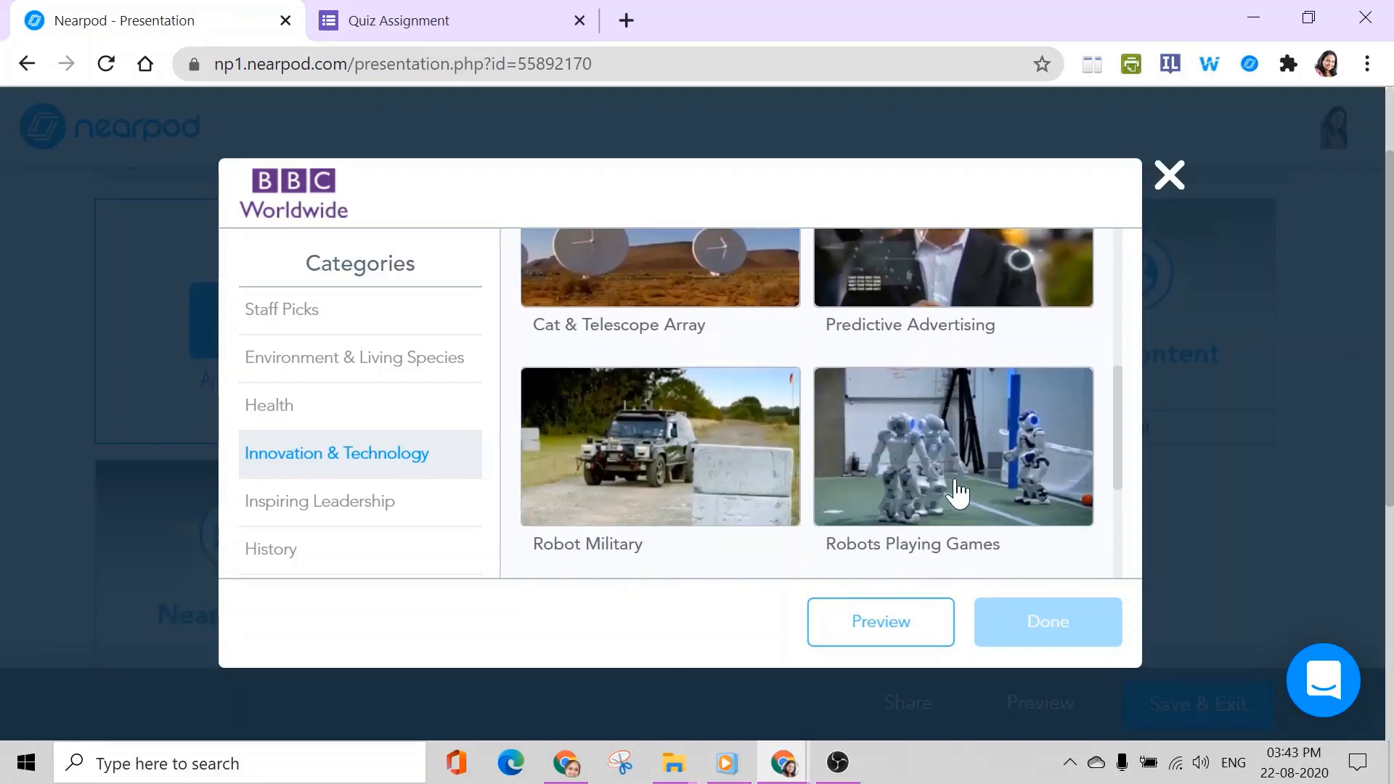
{"action": "left_click", "coordinate": [939, 488]}
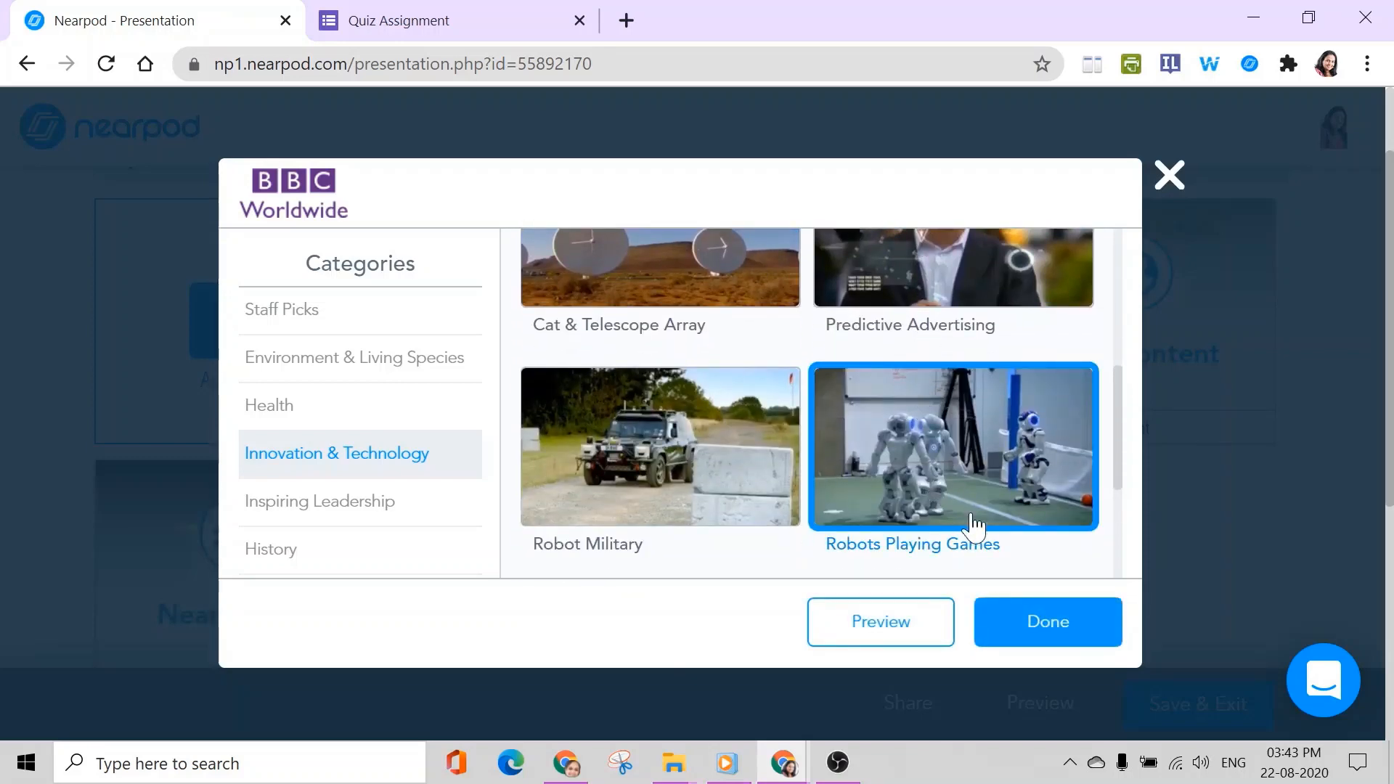
{"action": "left_click", "coordinate": [1069, 624]}
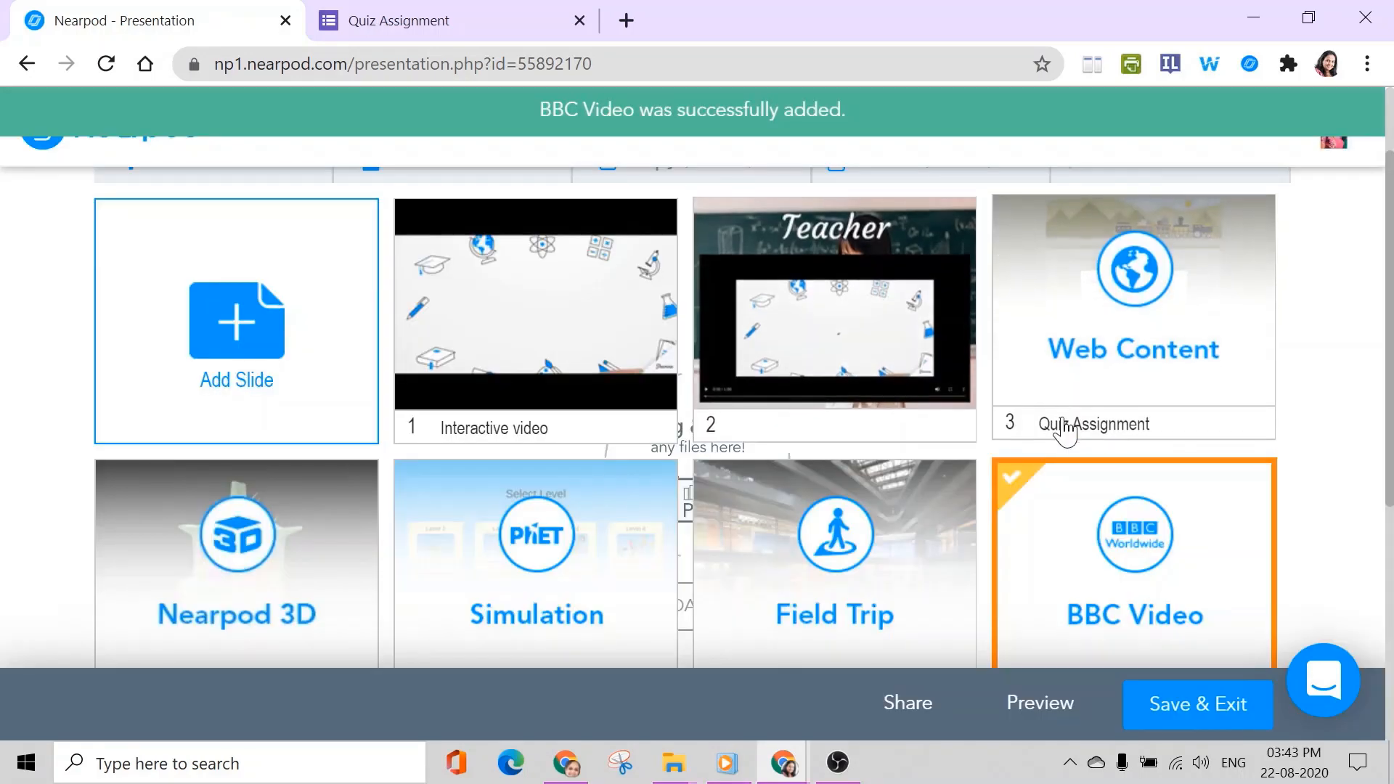
Step: Start adding a Sway slide, choose "Thomas Jefferson" from the Staff Picks and open its preview
{"action": "scroll", "coordinate": [1065, 432], "scroll_direction": "down", "scroll_amount": 3}
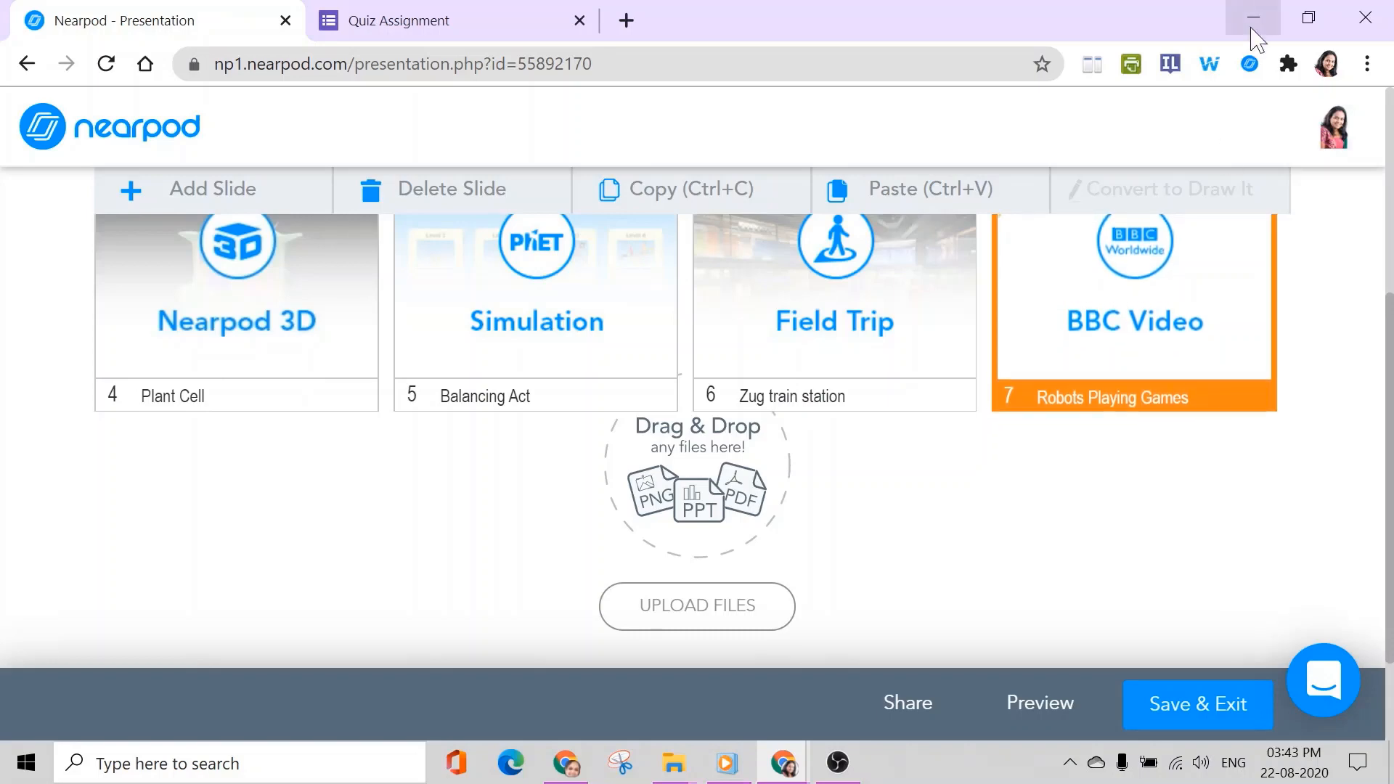
{"action": "scroll", "coordinate": [312, 490], "scroll_direction": "up", "scroll_amount": 3}
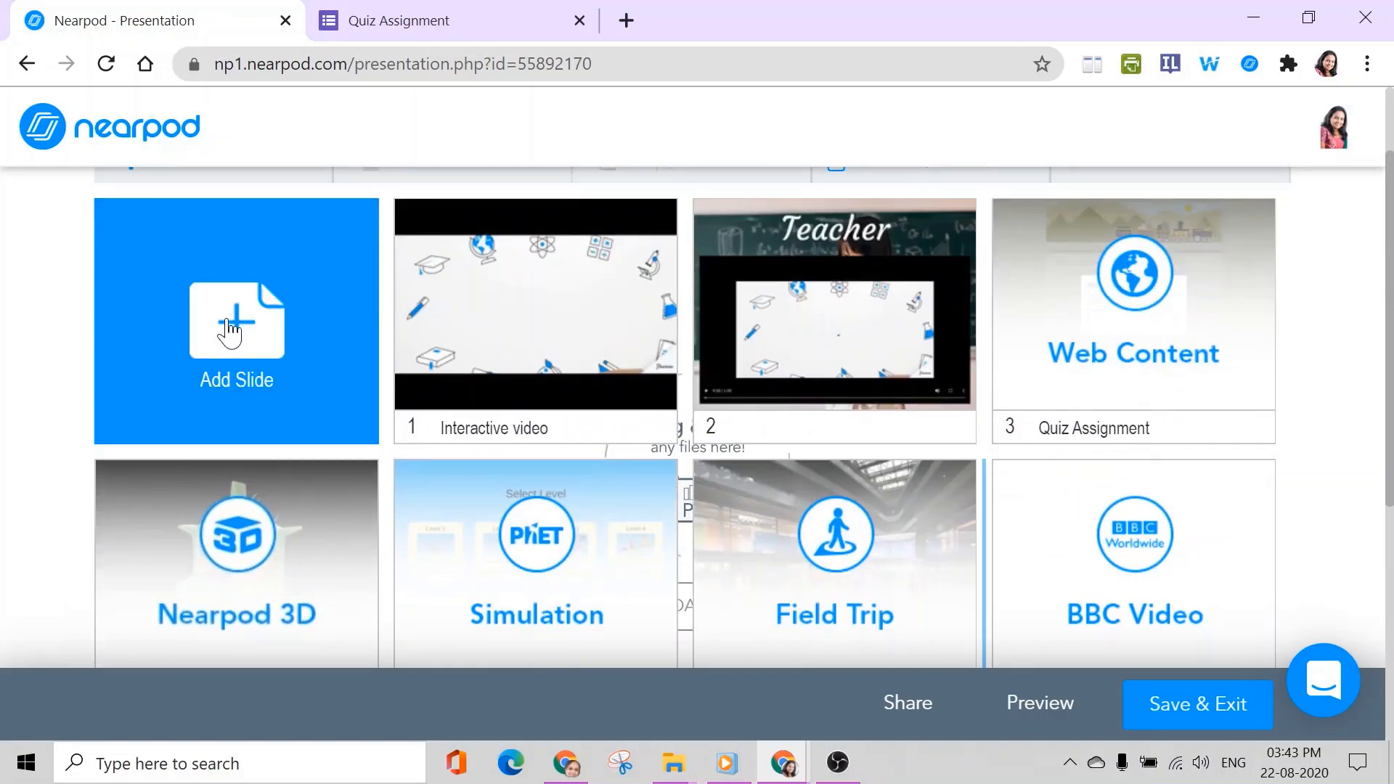
{"action": "left_click", "coordinate": [230, 332]}
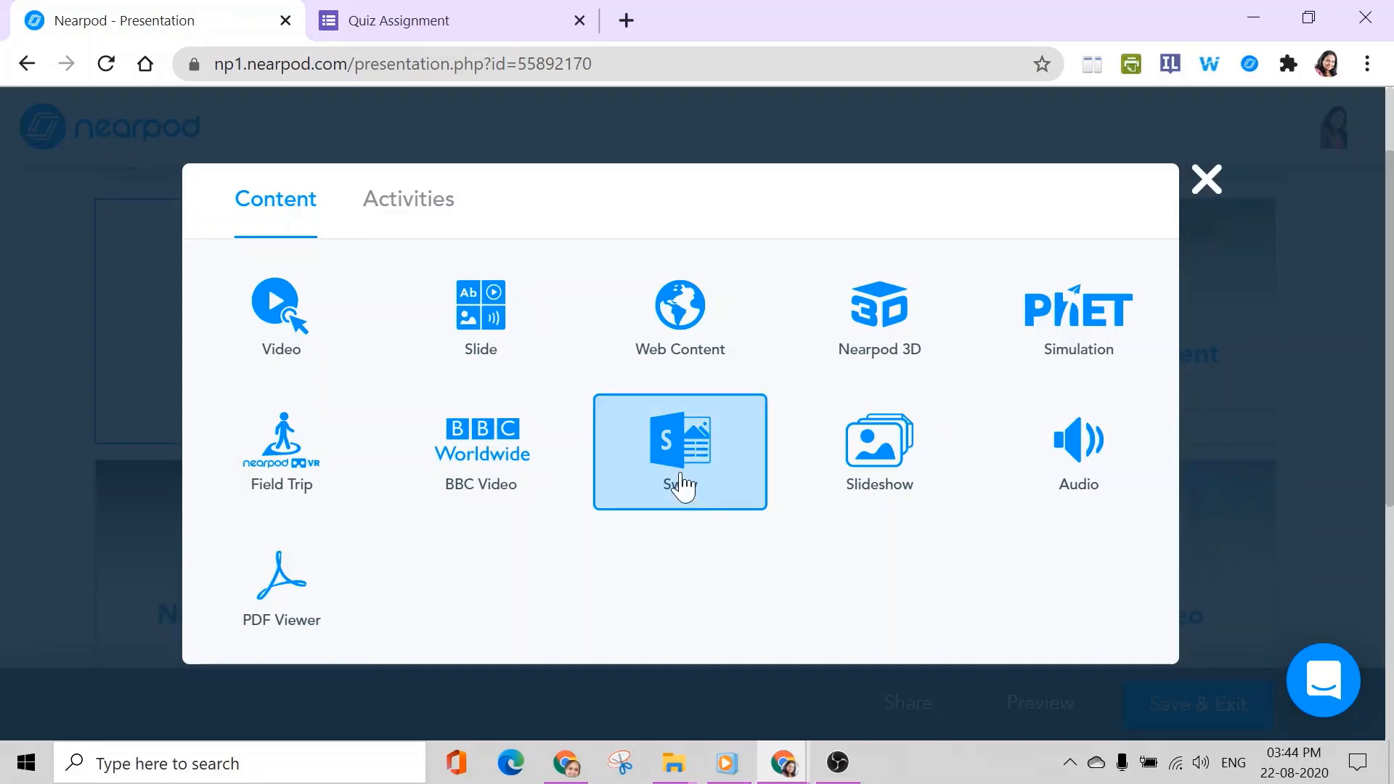
{"action": "left_click", "coordinate": [678, 471]}
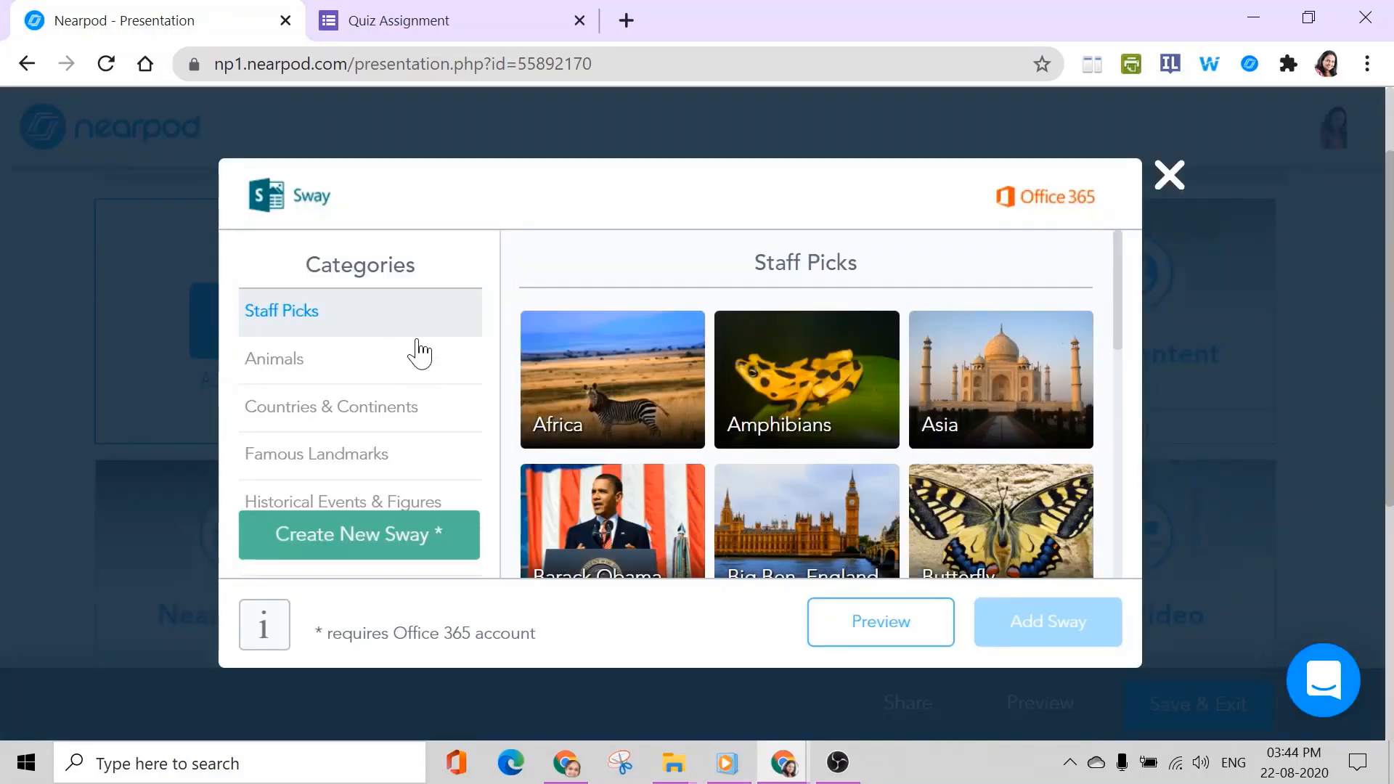
{"action": "scroll", "coordinate": [859, 390], "scroll_direction": "down", "scroll_amount": 3}
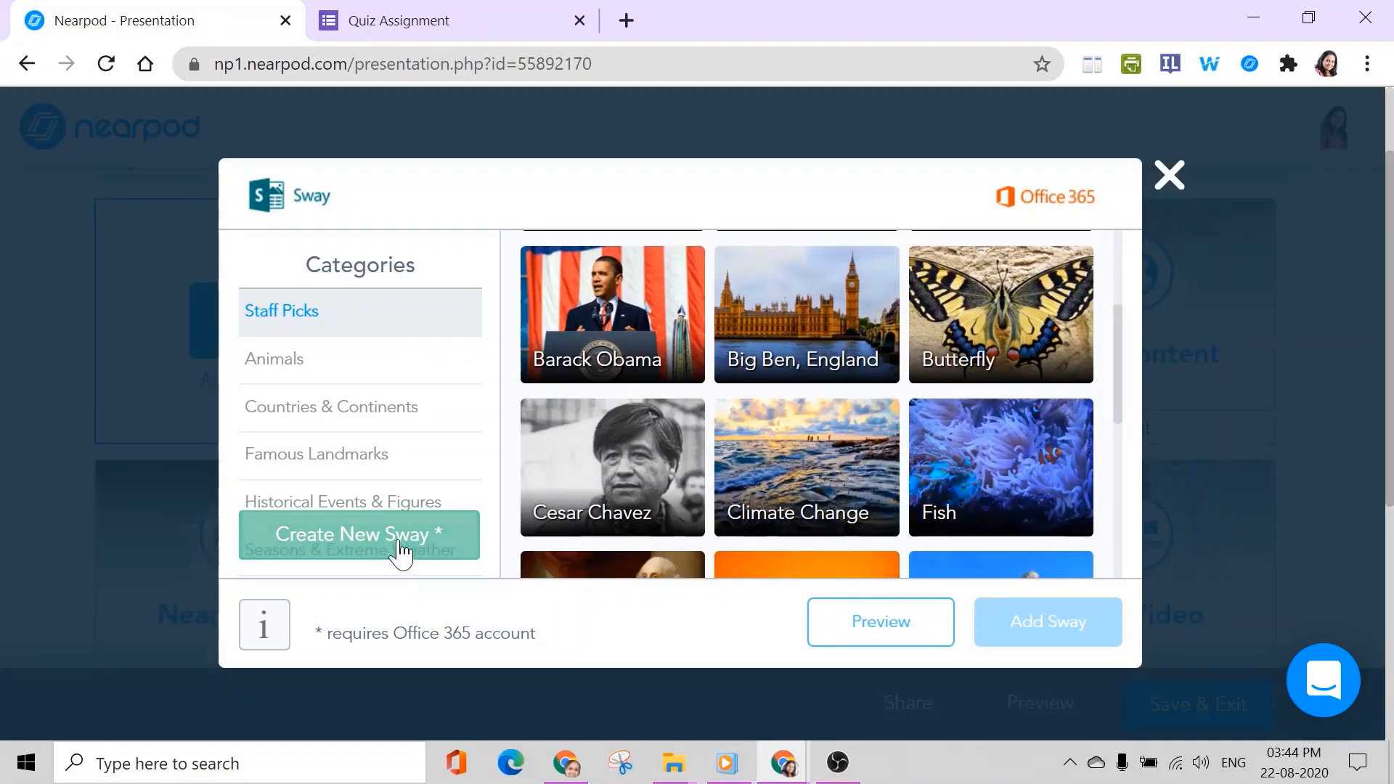
{"action": "scroll", "coordinate": [864, 384], "scroll_direction": "down", "scroll_amount": 3}
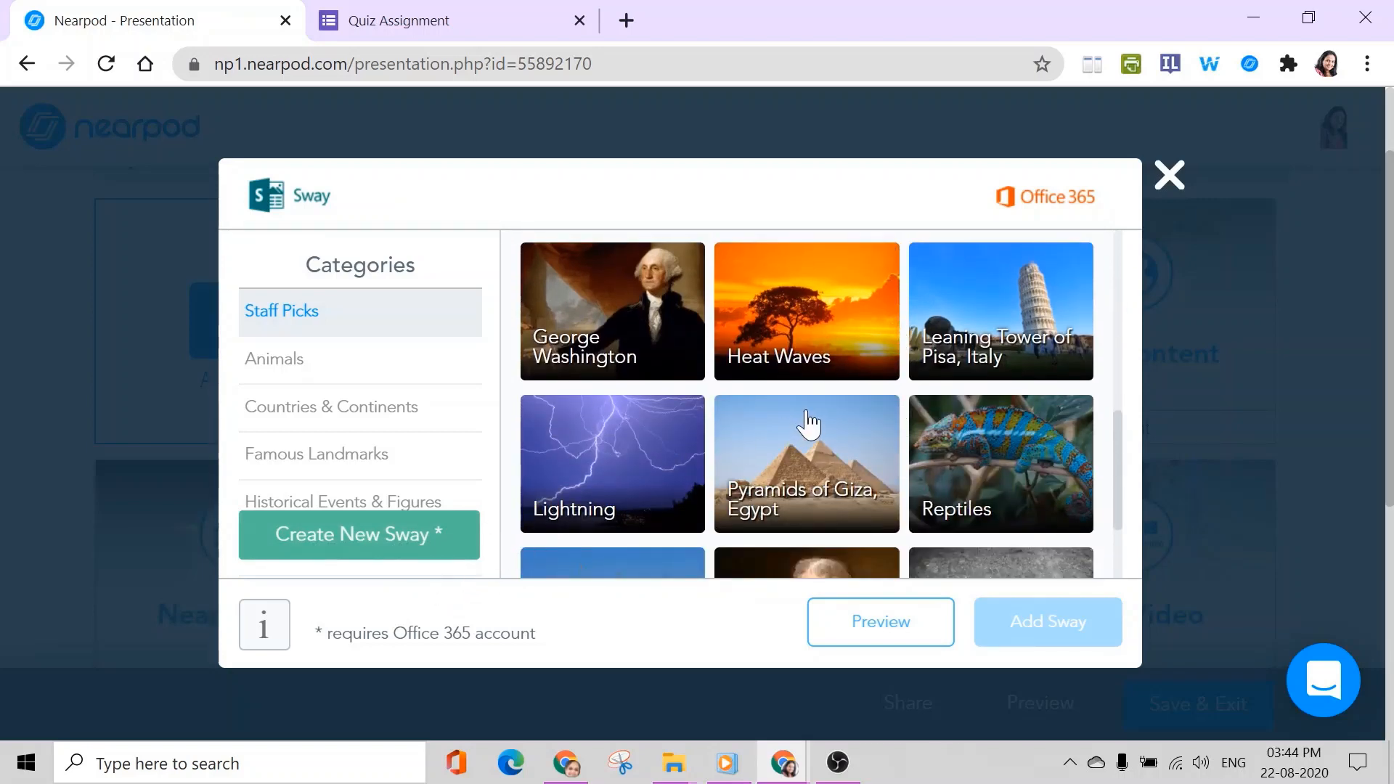
{"action": "scroll", "coordinate": [803, 429], "scroll_direction": "down", "scroll_amount": 2}
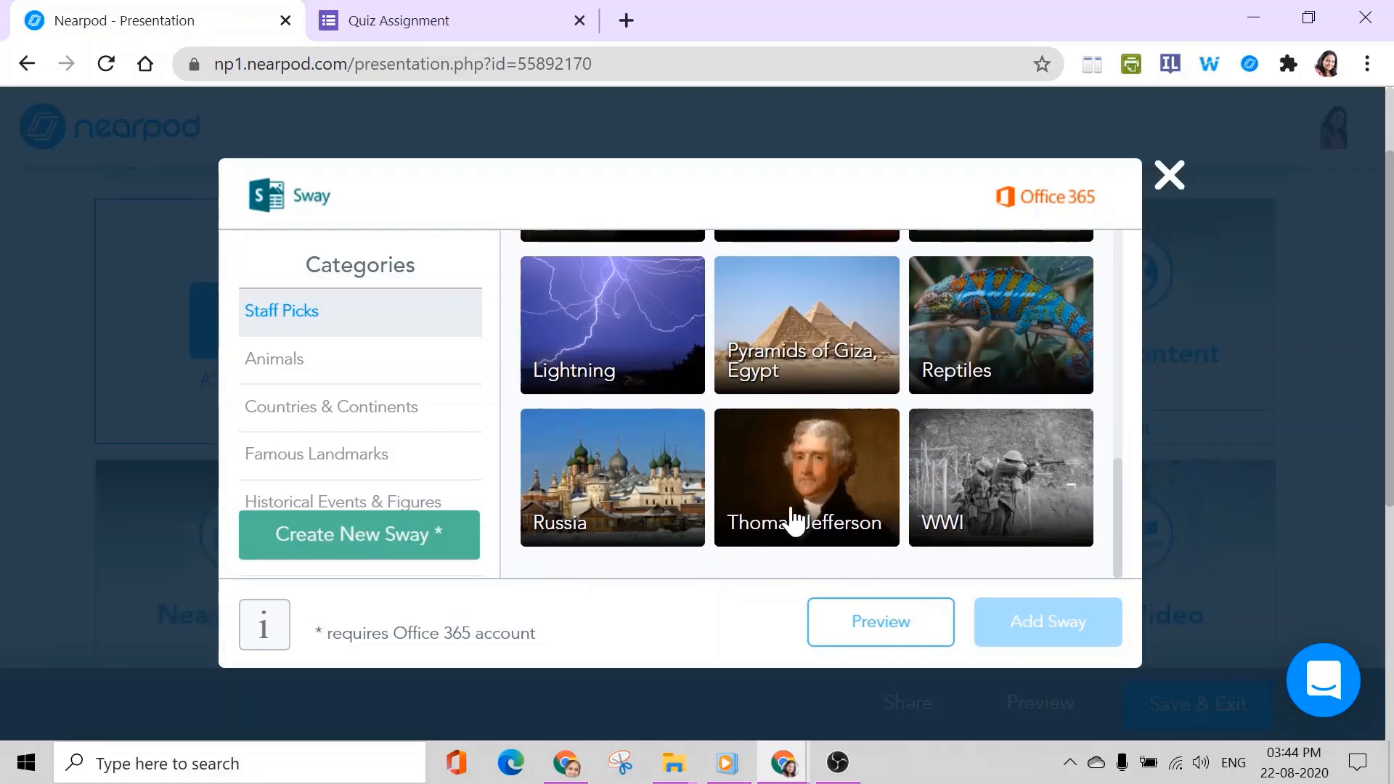
{"action": "left_click", "coordinate": [821, 485]}
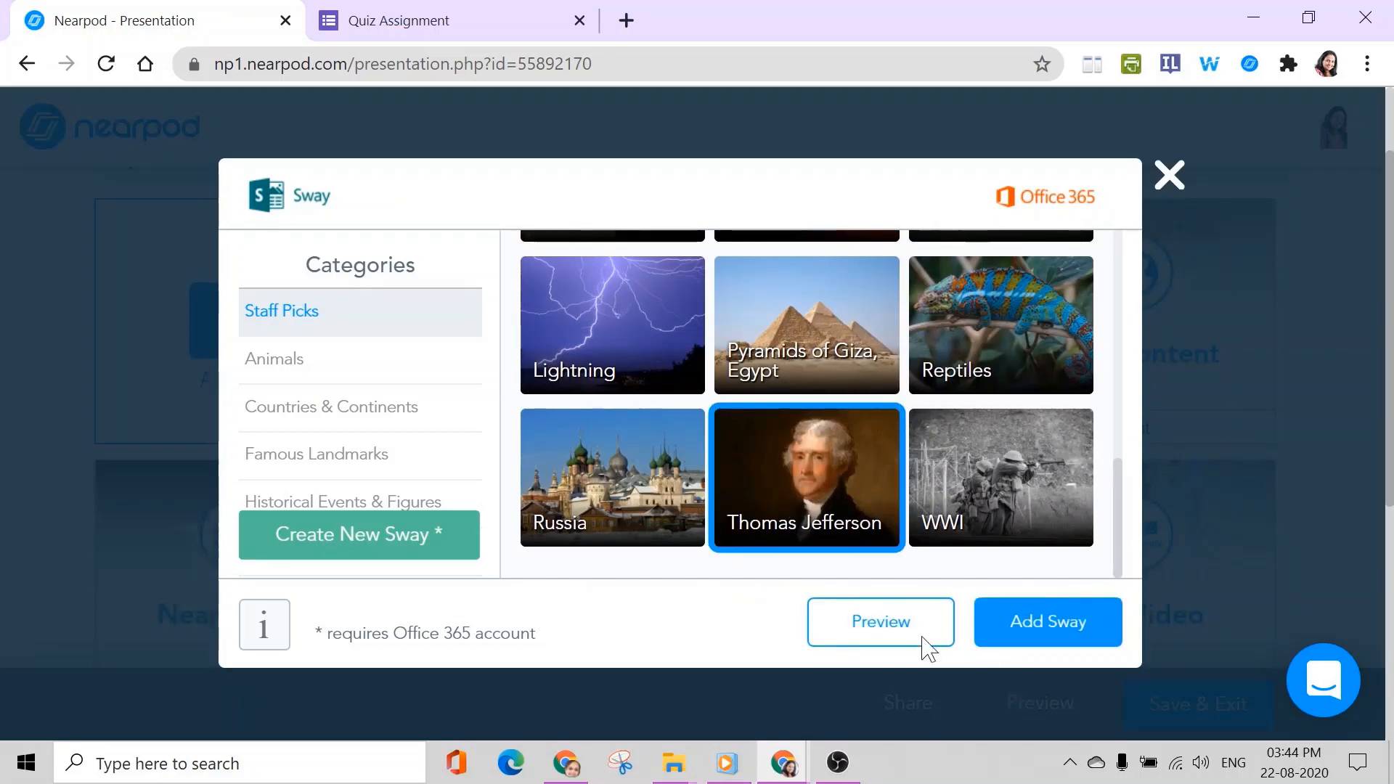
{"action": "left_click", "coordinate": [879, 636]}
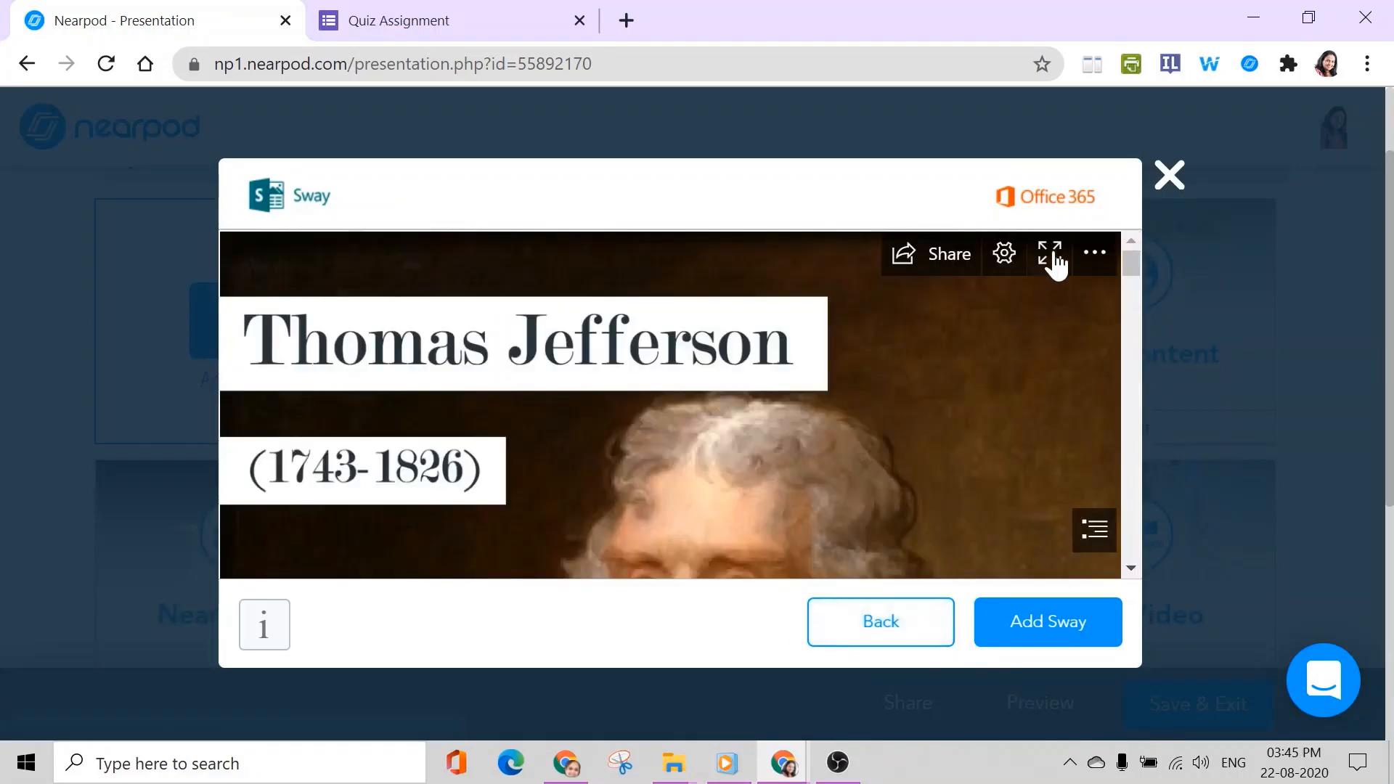
Step: View the Thomas Jefferson Sway in full screen through to its end, dismiss the scrolling hint and leave full screen
{"action": "left_click", "coordinate": [1052, 263]}
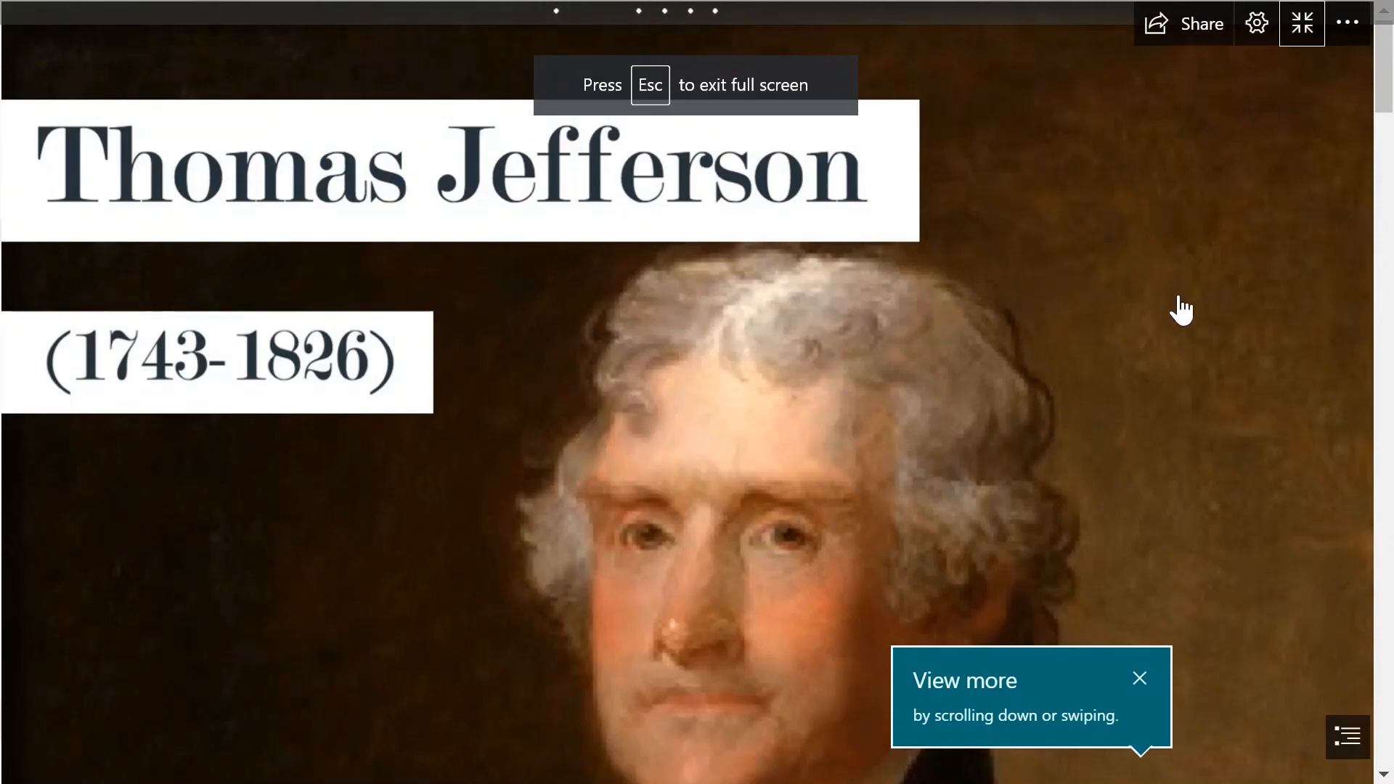
{"action": "scroll", "coordinate": [1235, 414], "scroll_direction": "down", "scroll_amount": 5}
{"action": "scroll", "coordinate": [1235, 414], "scroll_direction": "up", "scroll_amount": 3}
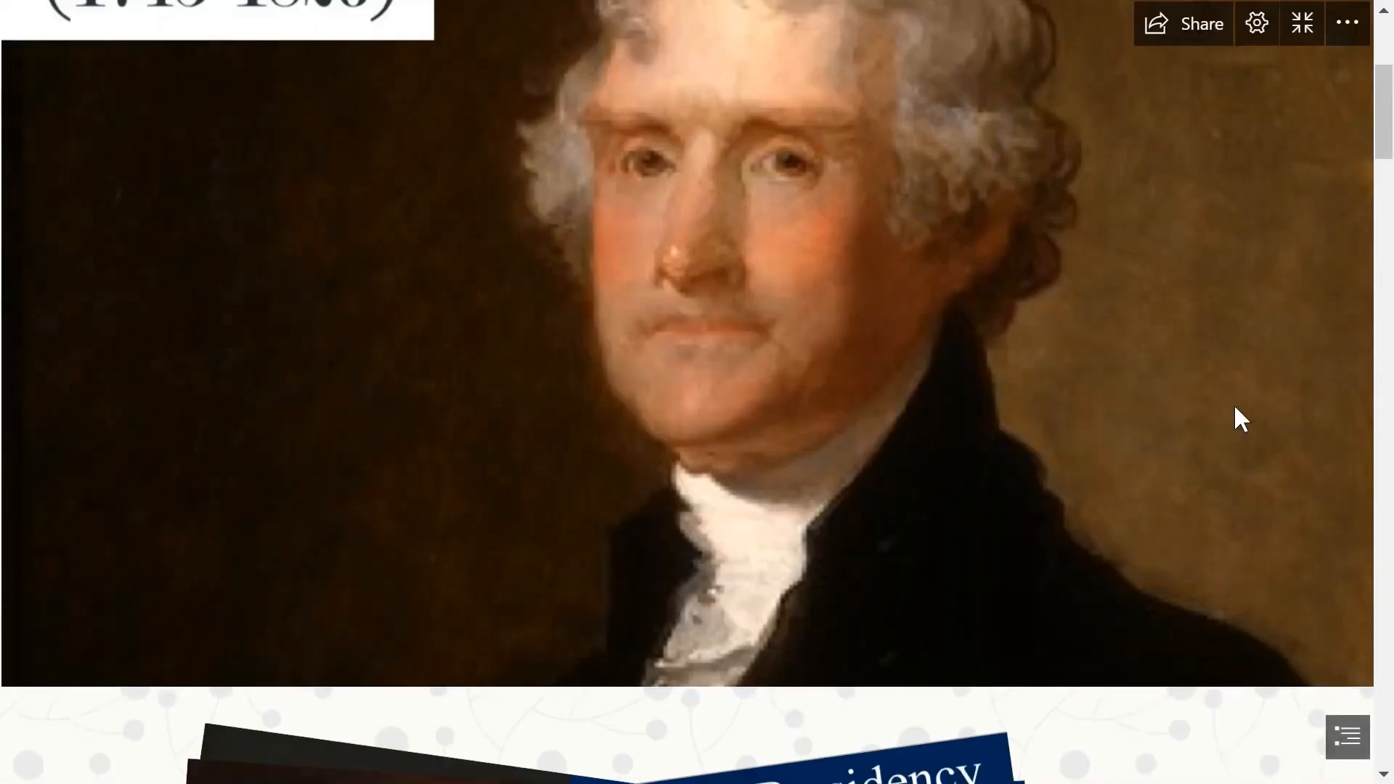
{"action": "scroll", "coordinate": [1235, 408], "scroll_direction": "down", "scroll_amount": 5}
{"action": "scroll", "coordinate": [1230, 409], "scroll_direction": "down", "scroll_amount": 2}
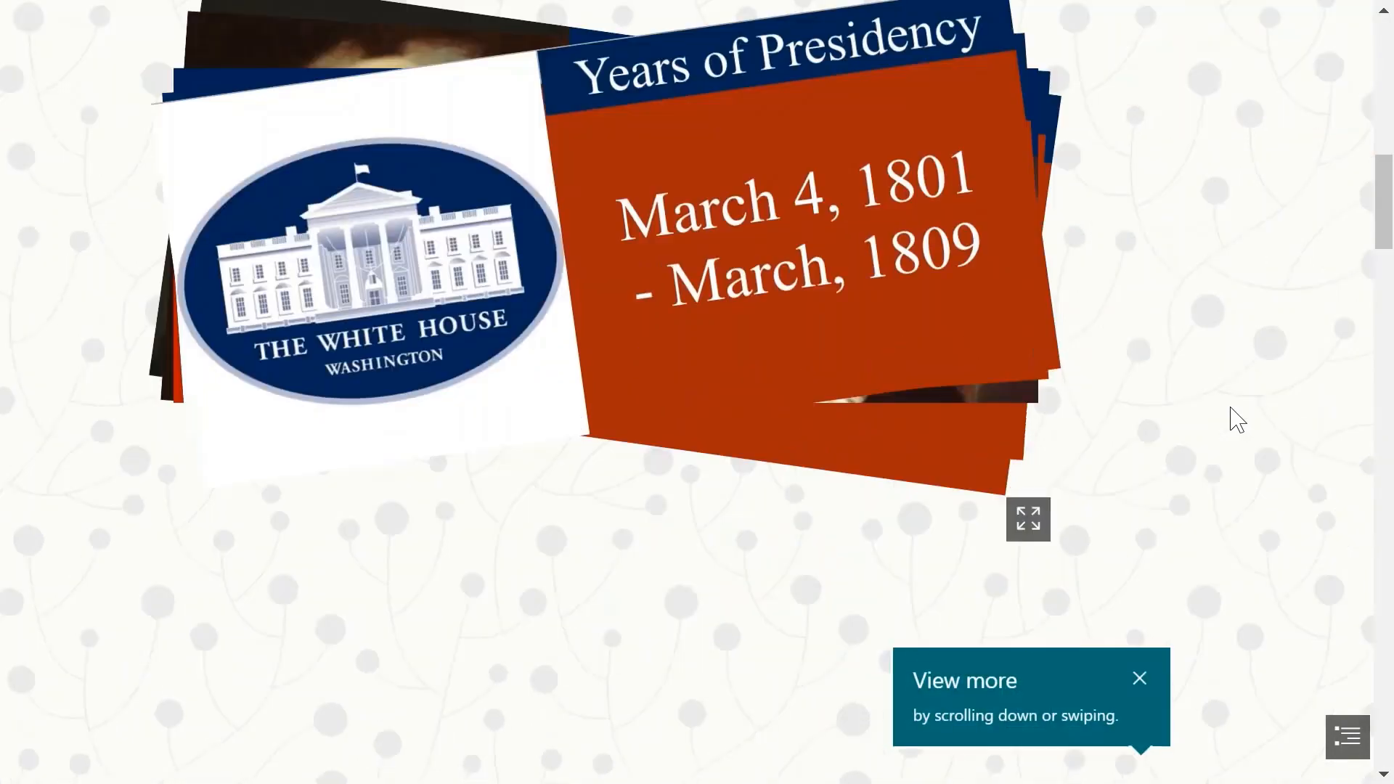
{"action": "scroll", "coordinate": [965, 373], "scroll_direction": "down", "scroll_amount": 10}
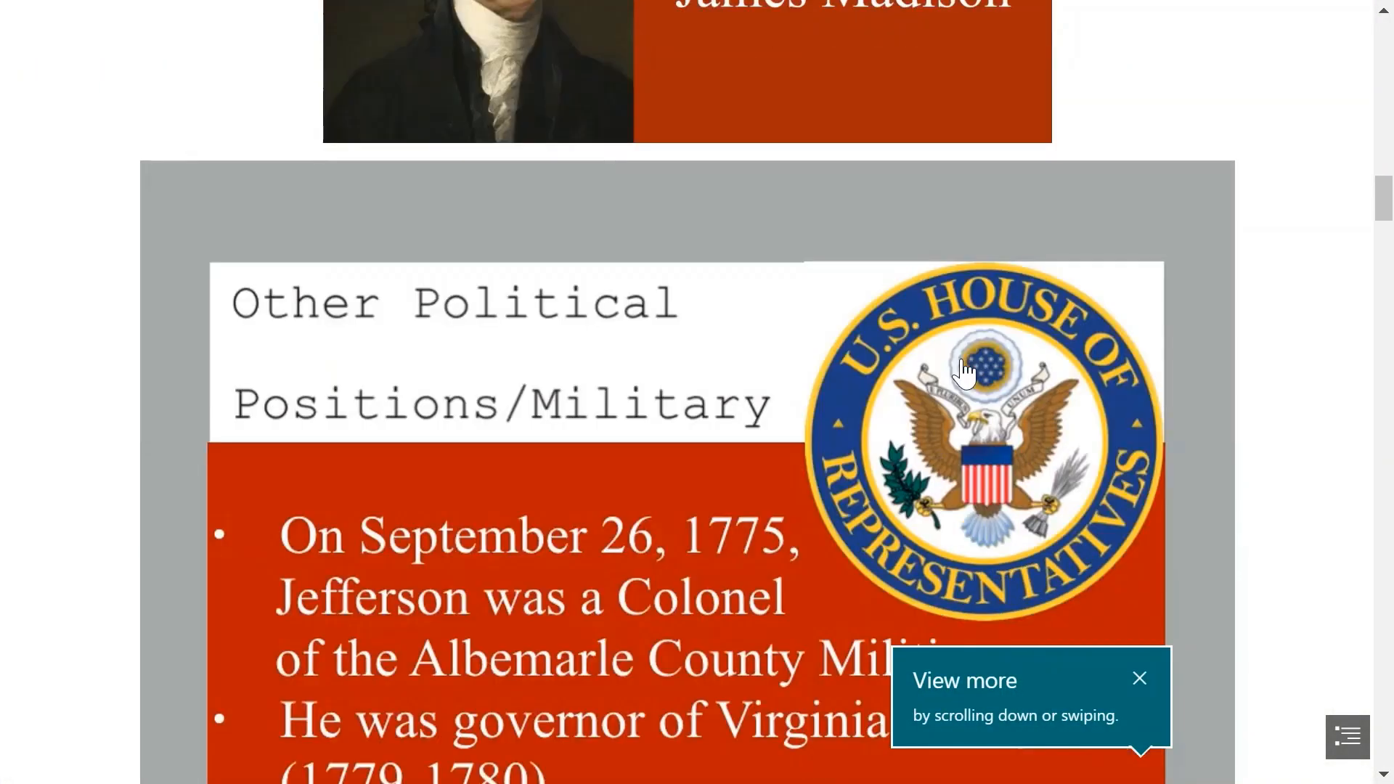
{"action": "scroll", "coordinate": [965, 374], "scroll_direction": "down", "scroll_amount": 10}
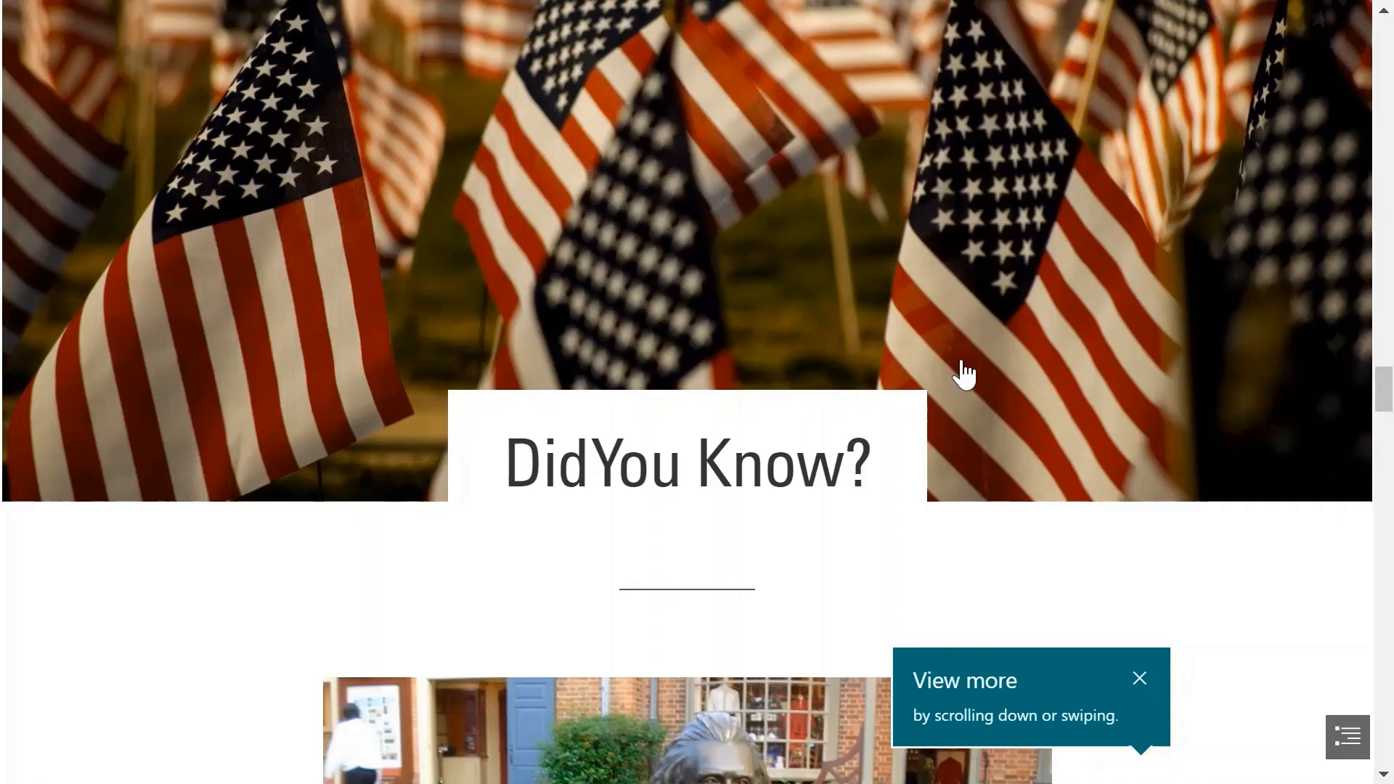
{"action": "scroll", "coordinate": [965, 373], "scroll_direction": "down", "scroll_amount": 15}
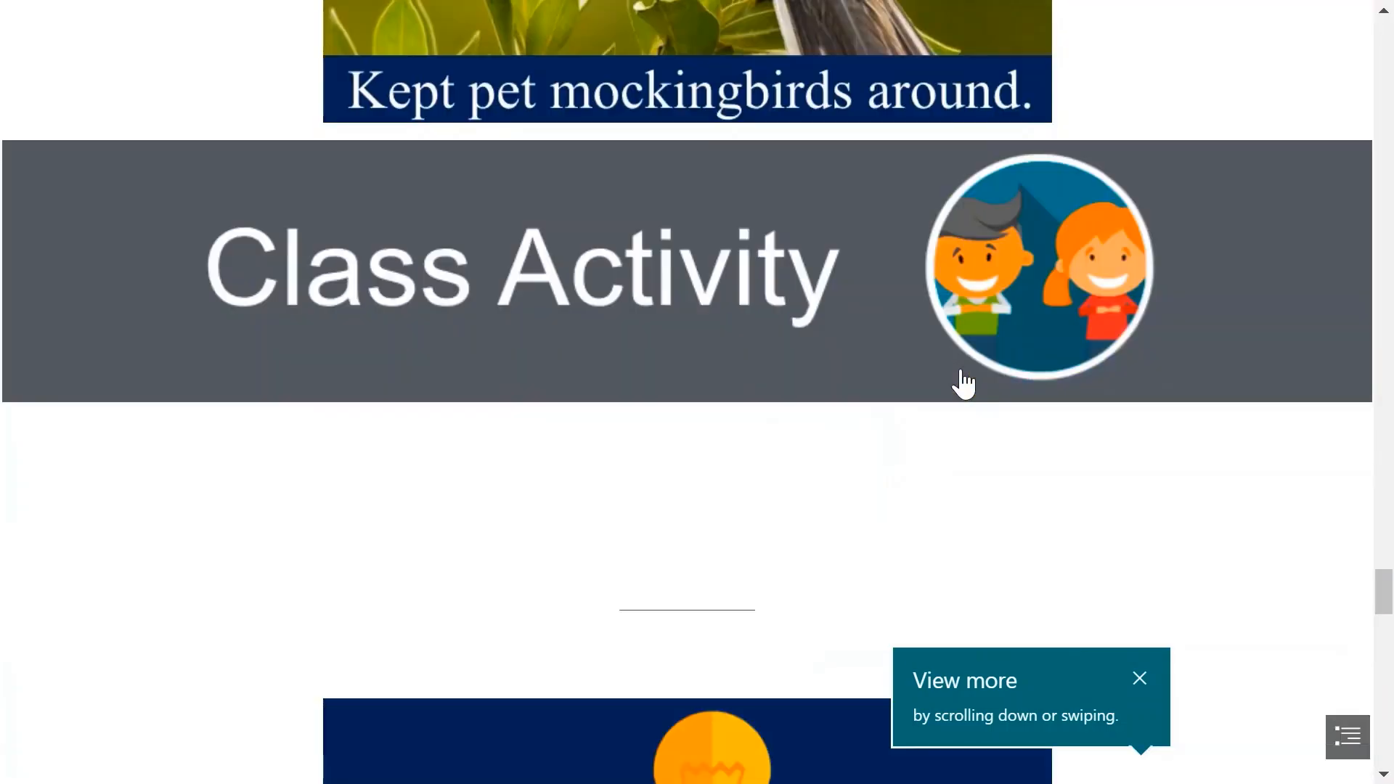
{"action": "scroll", "coordinate": [966, 383], "scroll_direction": "down", "scroll_amount": 15}
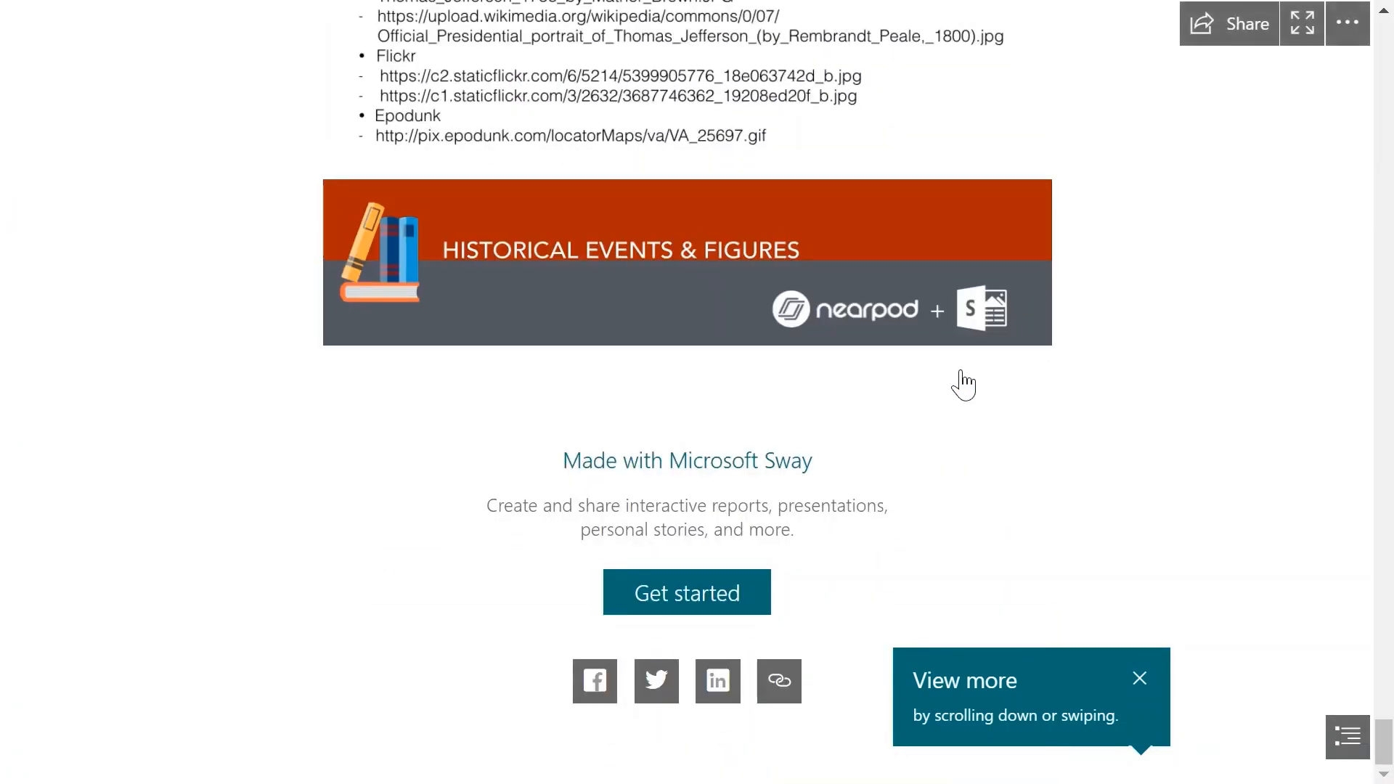
{"action": "left_click", "coordinate": [1139, 680]}
{"action": "key", "text": "Escape"}
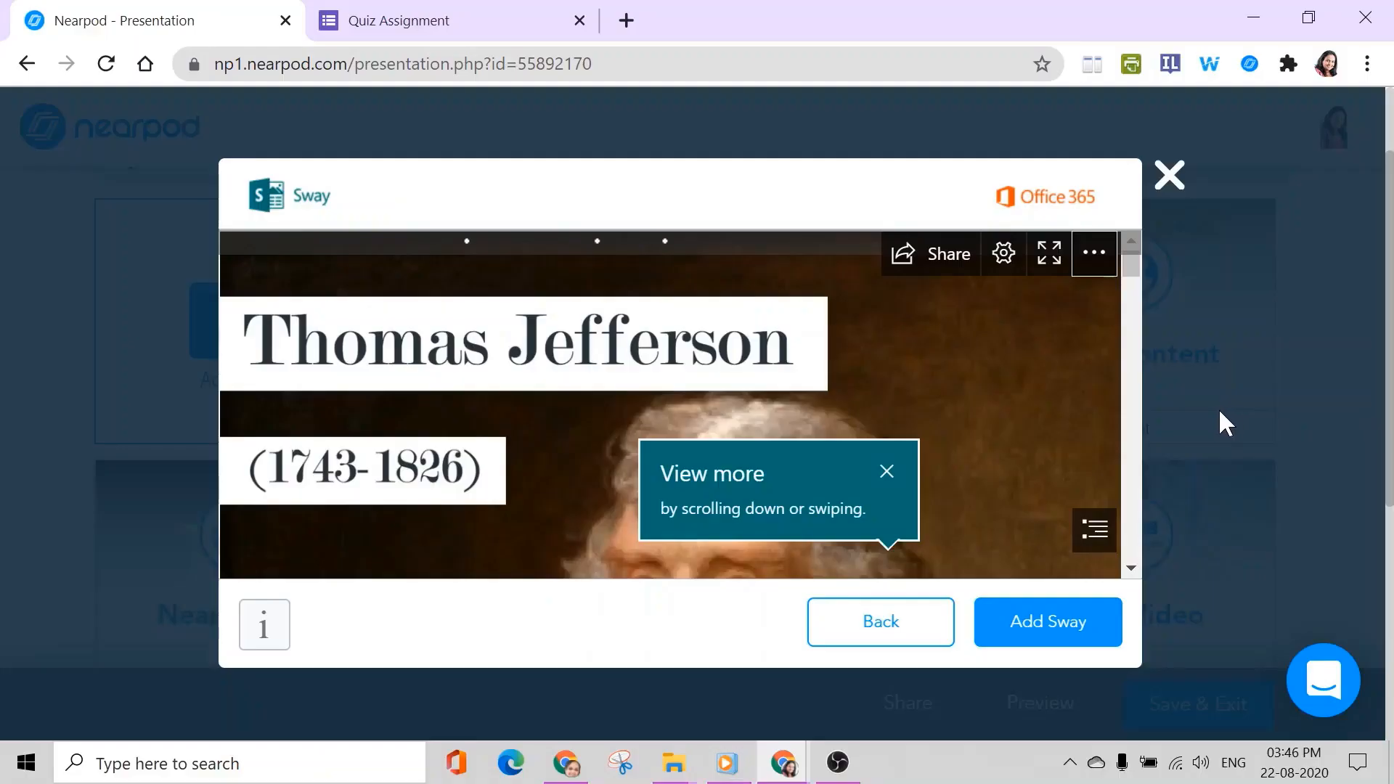
Step: Add the previewed Thomas Jefferson Sway to the lesson
{"action": "left_click", "coordinate": [1056, 630]}
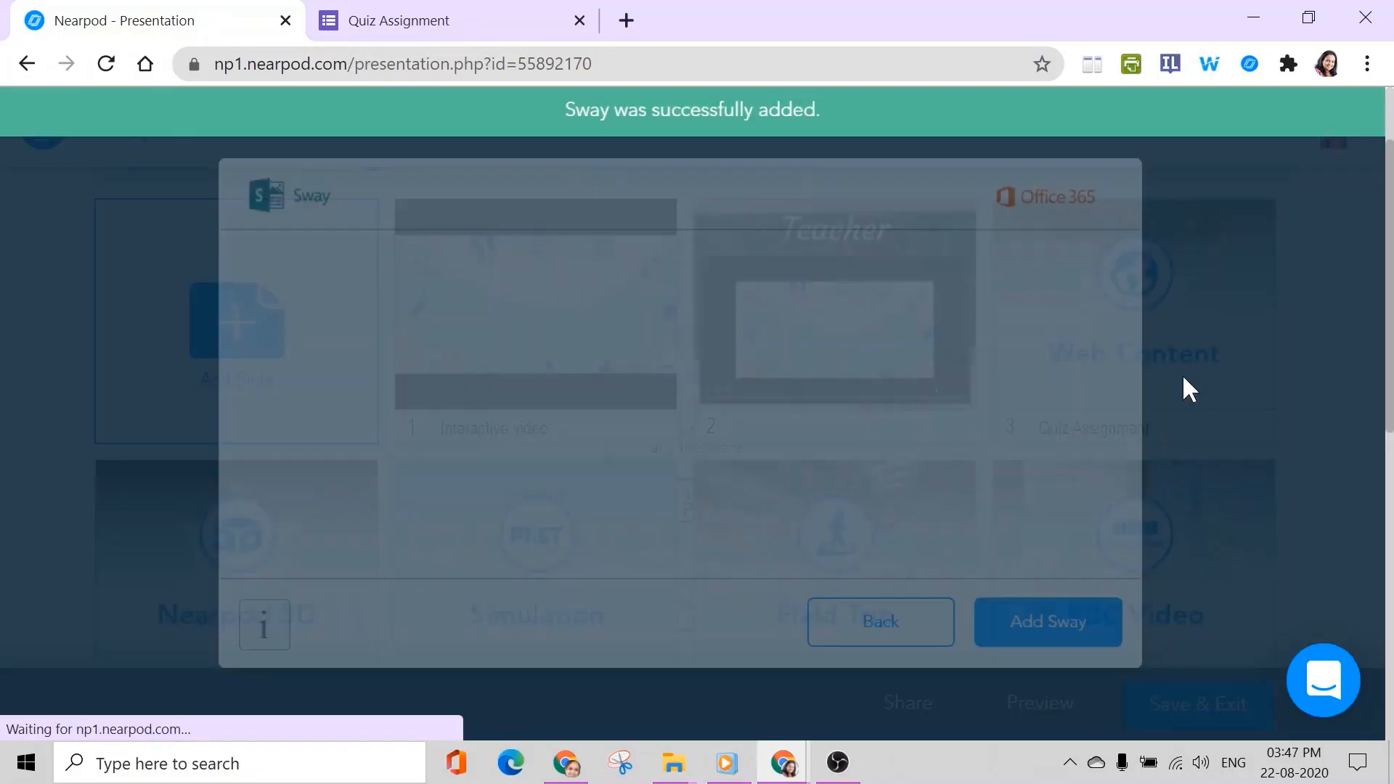
{"action": "scroll", "coordinate": [1231, 445], "scroll_direction": "down", "scroll_amount": 2}
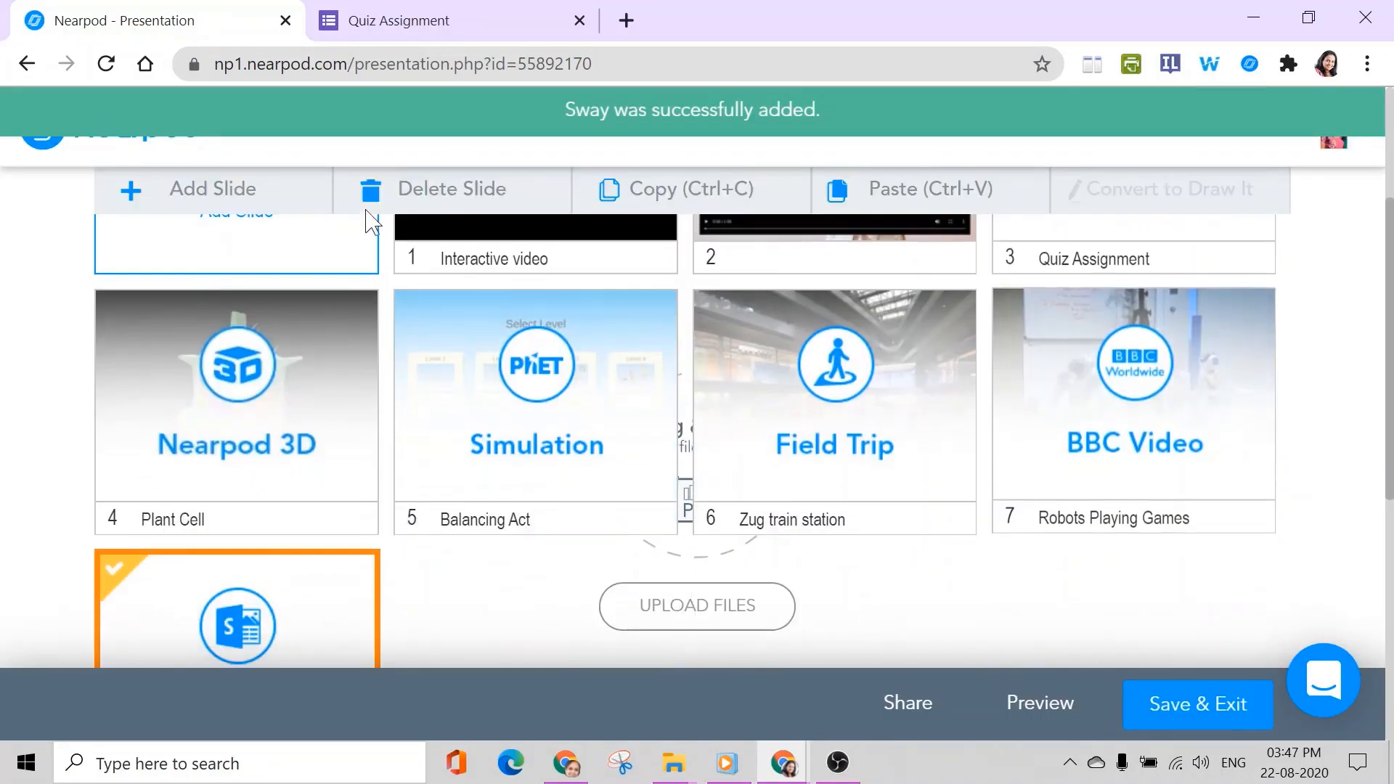
{"action": "scroll", "coordinate": [349, 380], "scroll_direction": "up", "scroll_amount": 2}
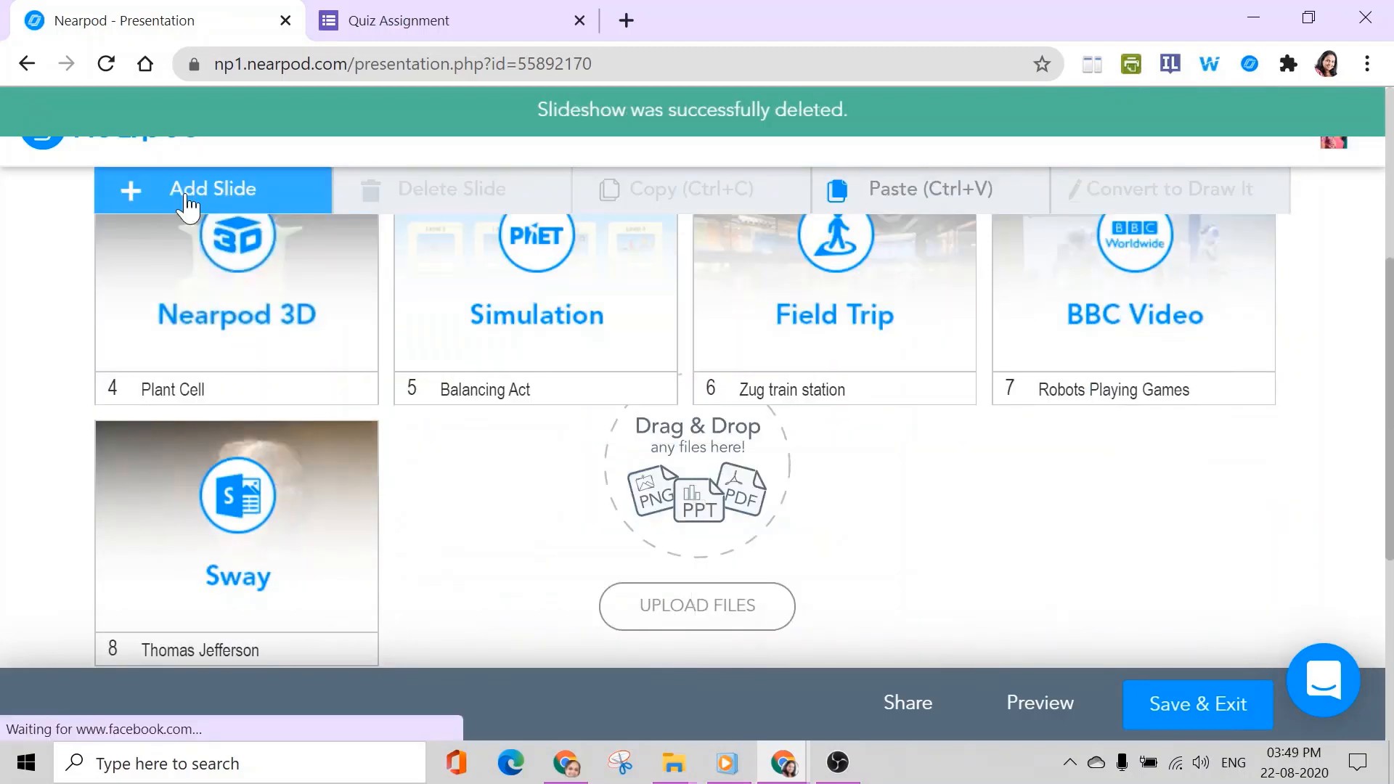
Step: Start a new Slideshow slide and search Google images for "happy babies"
{"action": "left_click", "coordinate": [183, 190]}
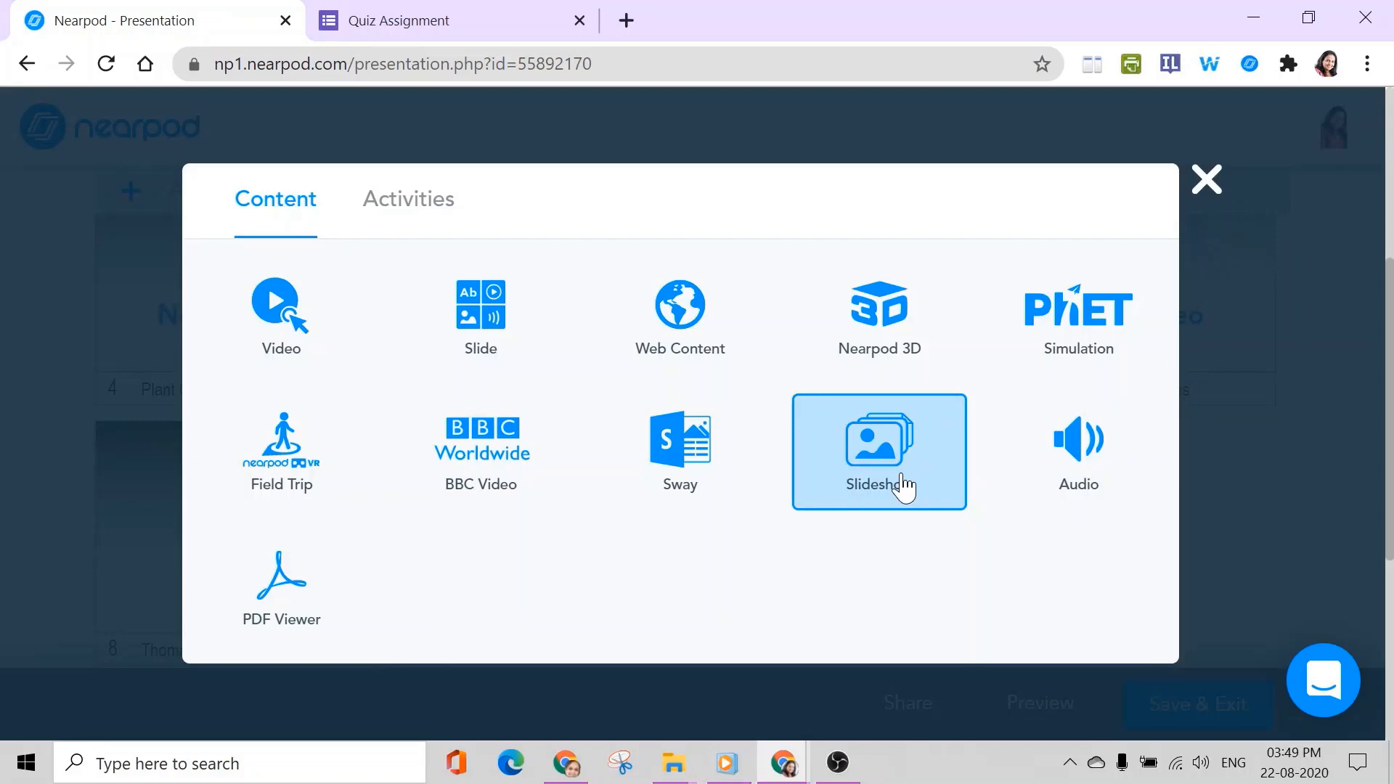
{"action": "left_click", "coordinate": [904, 486]}
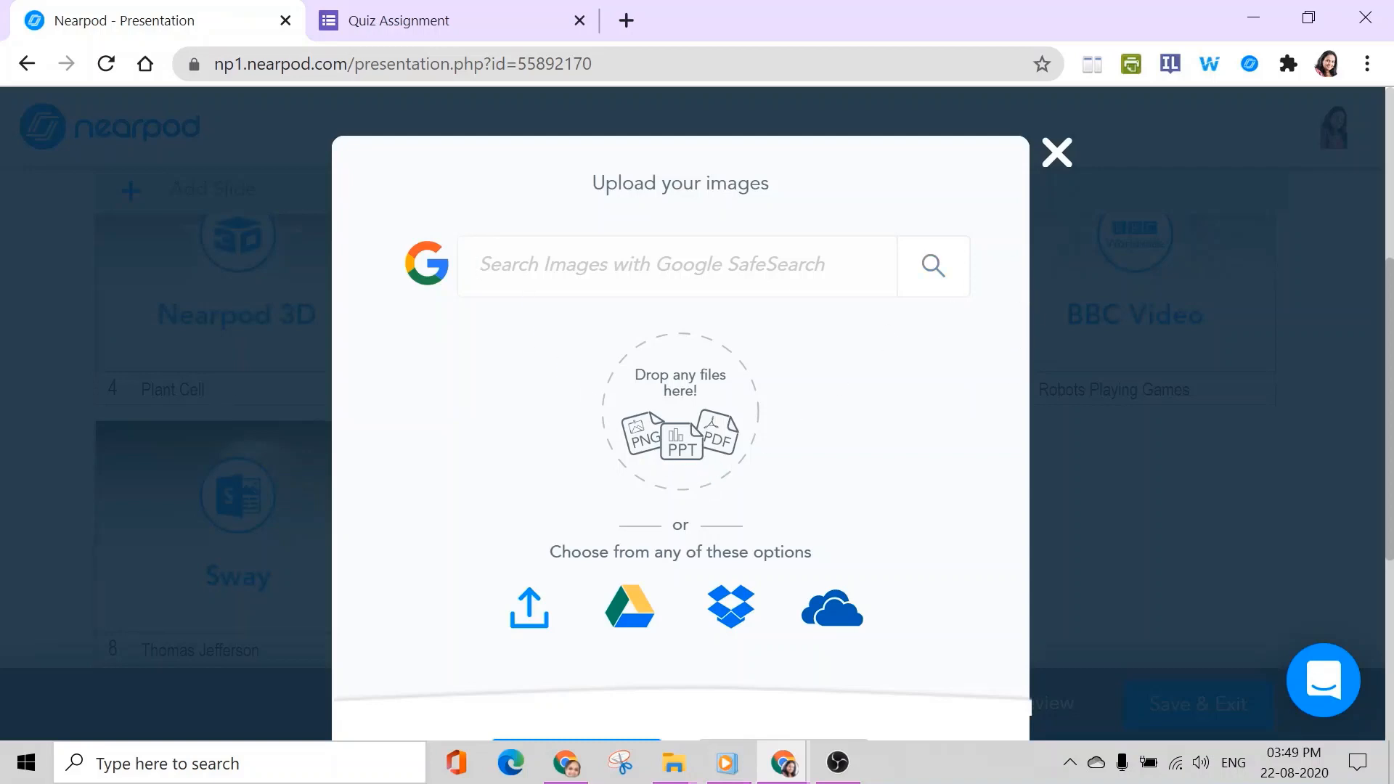
{"action": "type", "text": "b"}
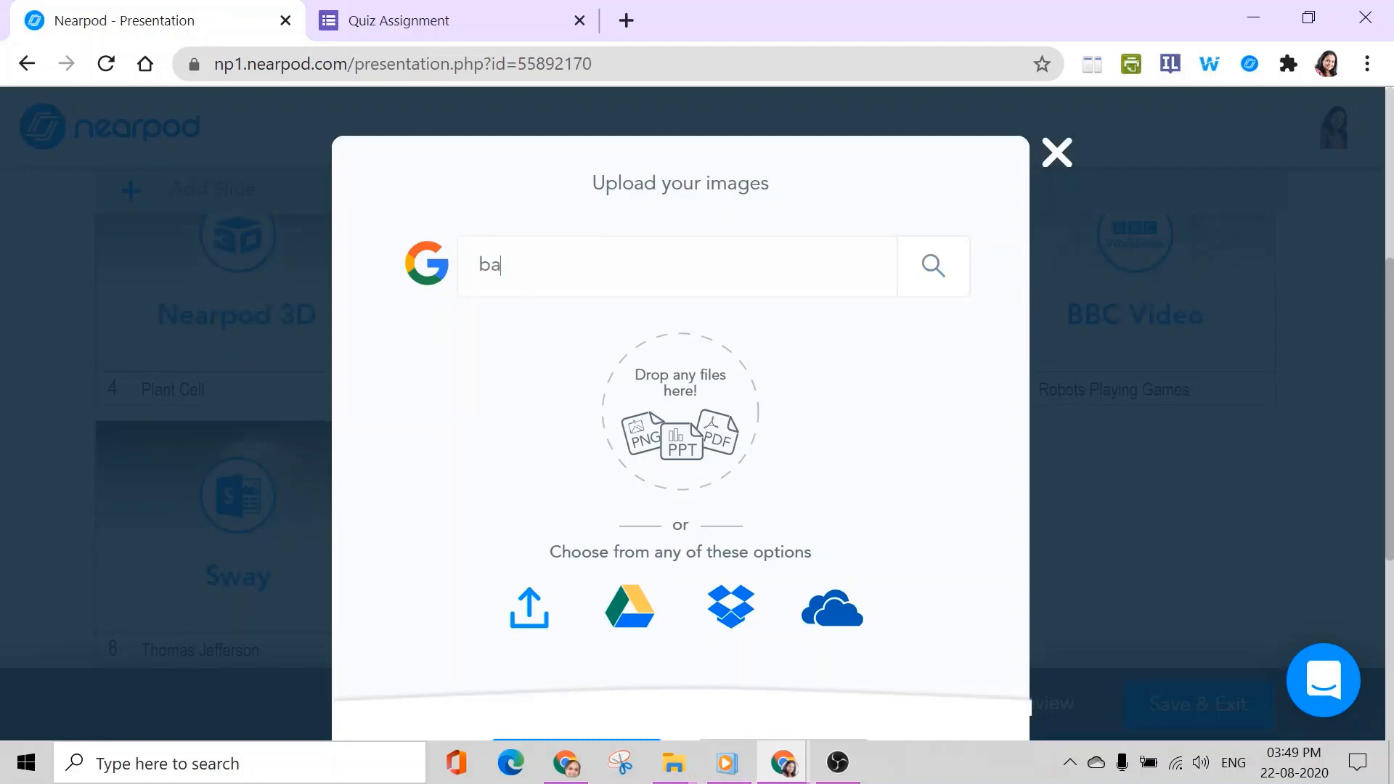
{"action": "key", "text": "BackSpace"}
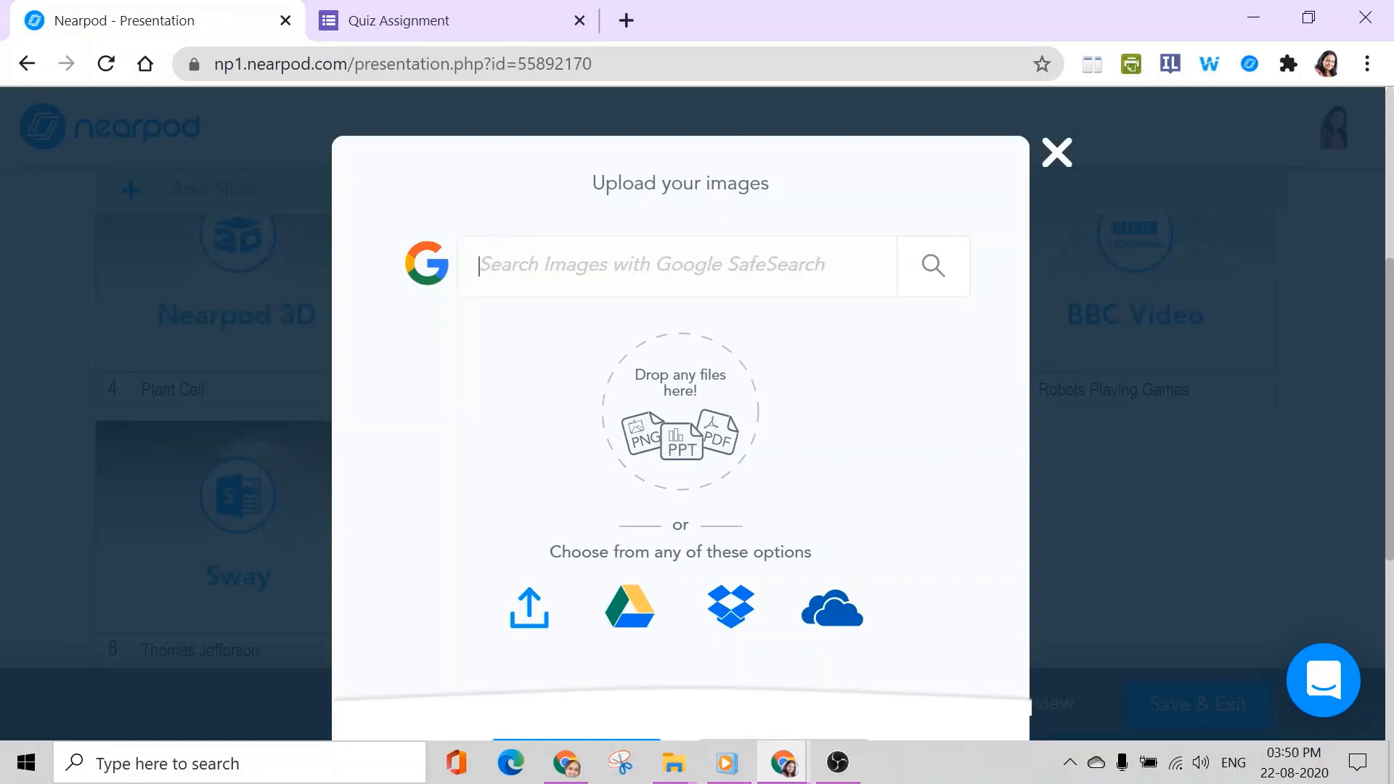
{"action": "type", "text": "happy babies"}
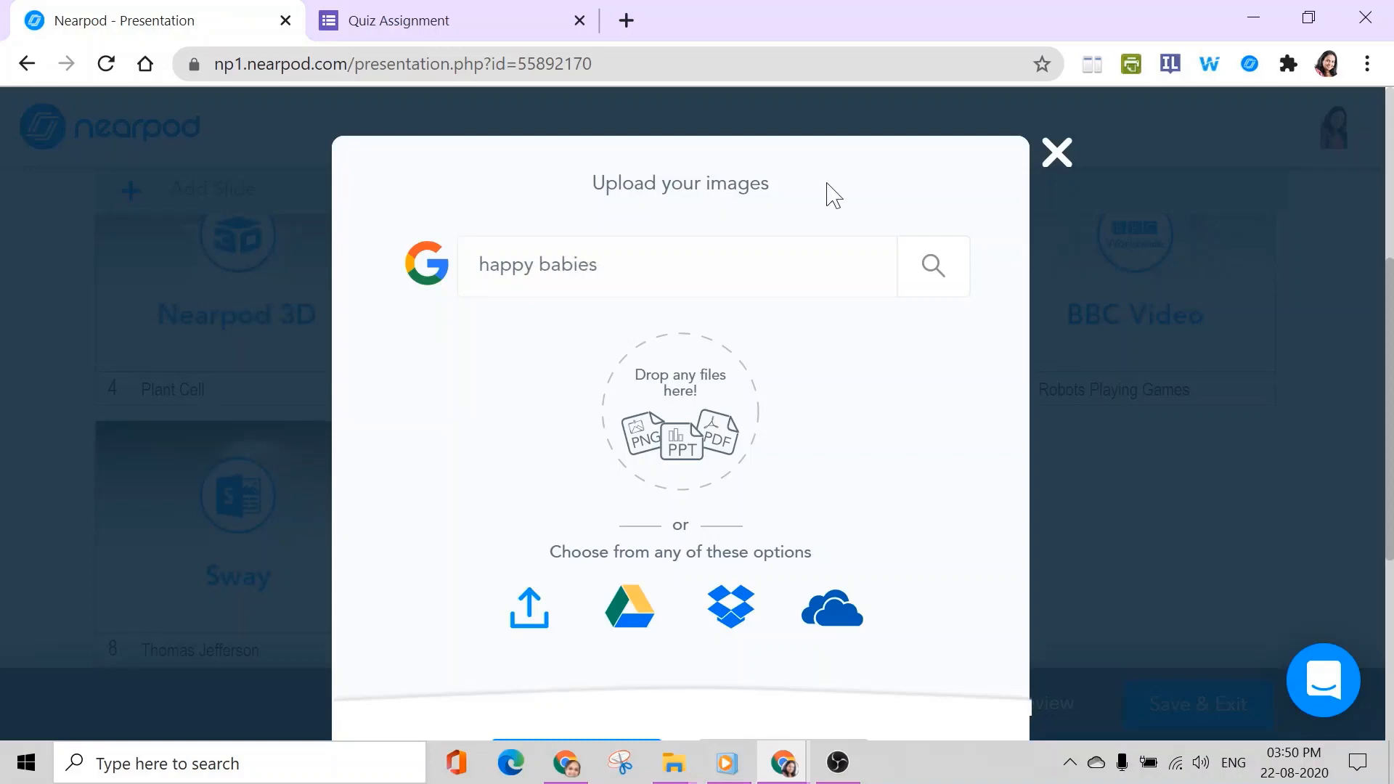
{"action": "left_click", "coordinate": [947, 272]}
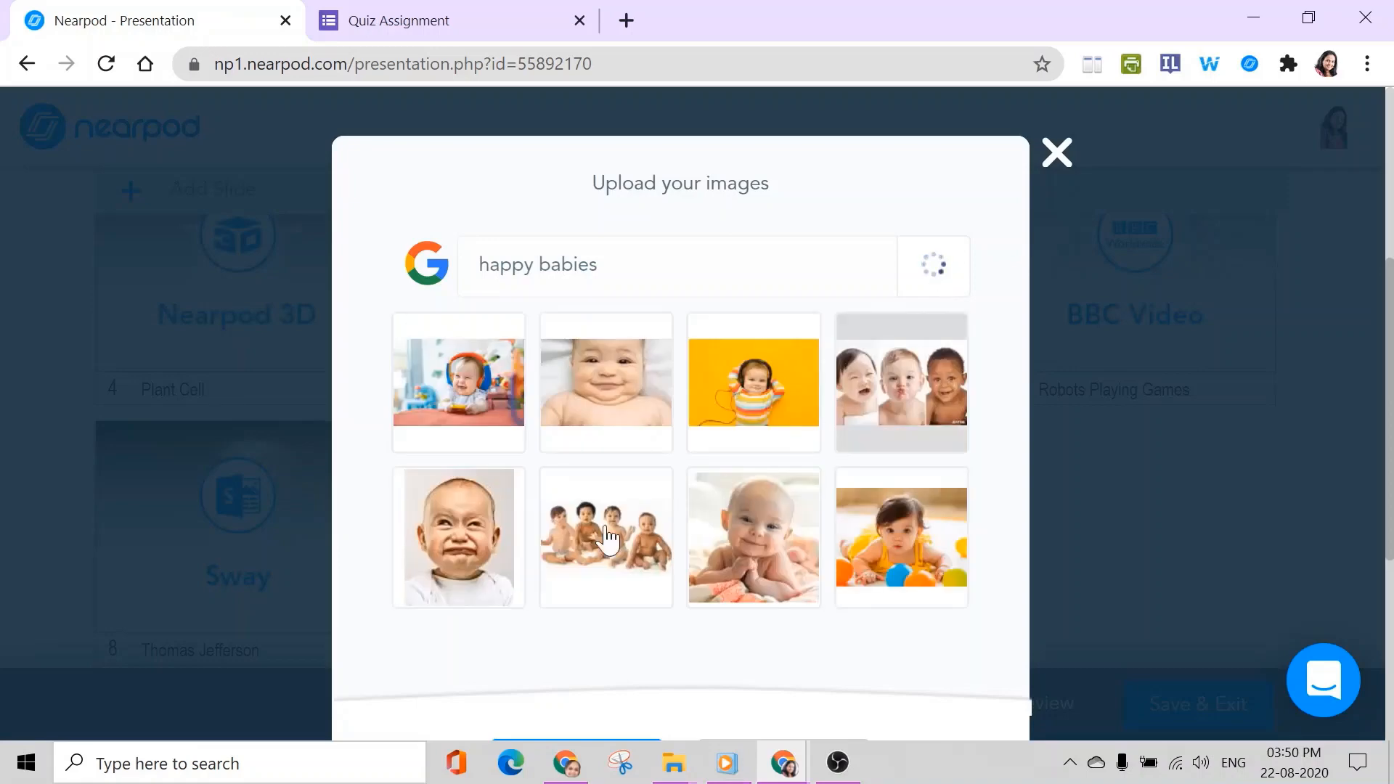
Step: Select the first three images in the first row and the smiling baby with clasped hands in the second row
{"action": "scroll", "coordinate": [576, 498], "scroll_direction": "down", "scroll_amount": 3}
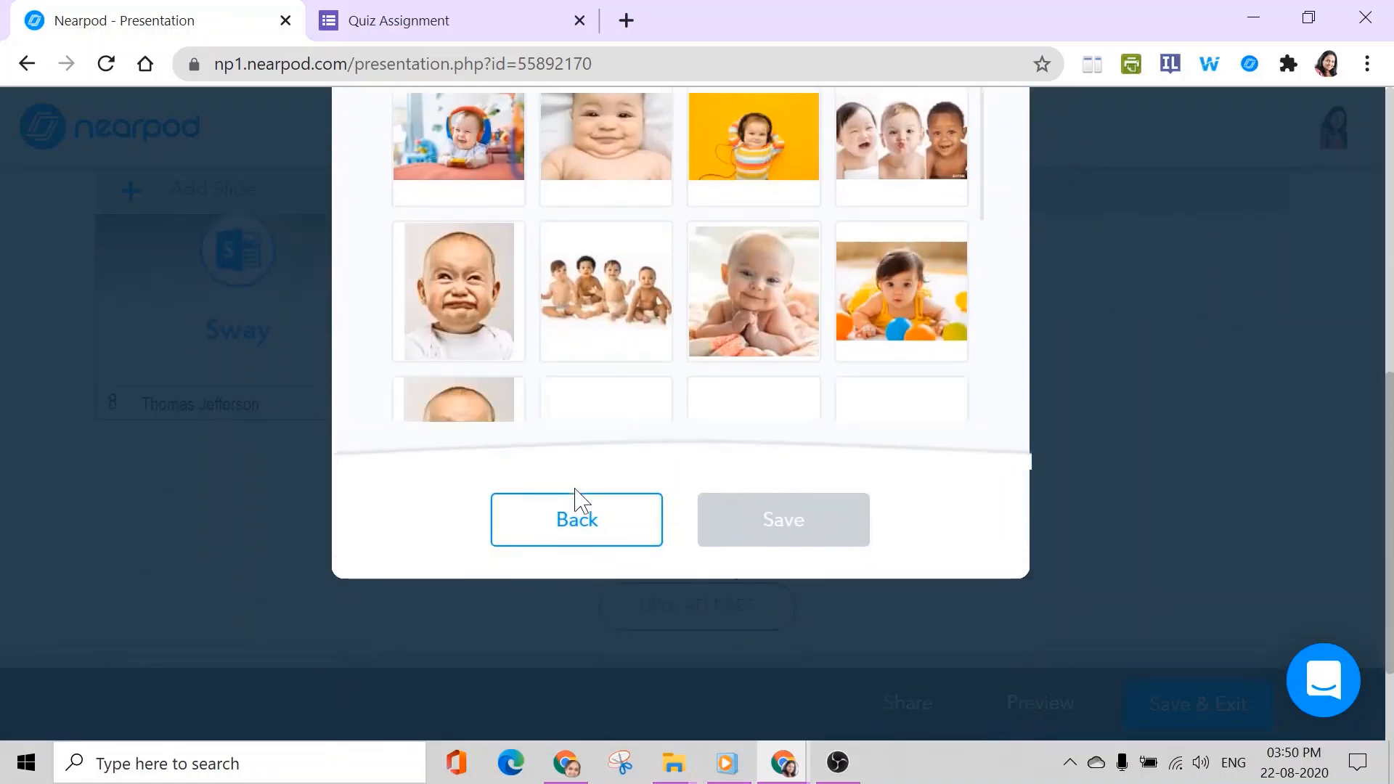
{"action": "scroll", "coordinate": [576, 498], "scroll_direction": "up", "scroll_amount": 3}
{"action": "left_click", "coordinate": [451, 414]}
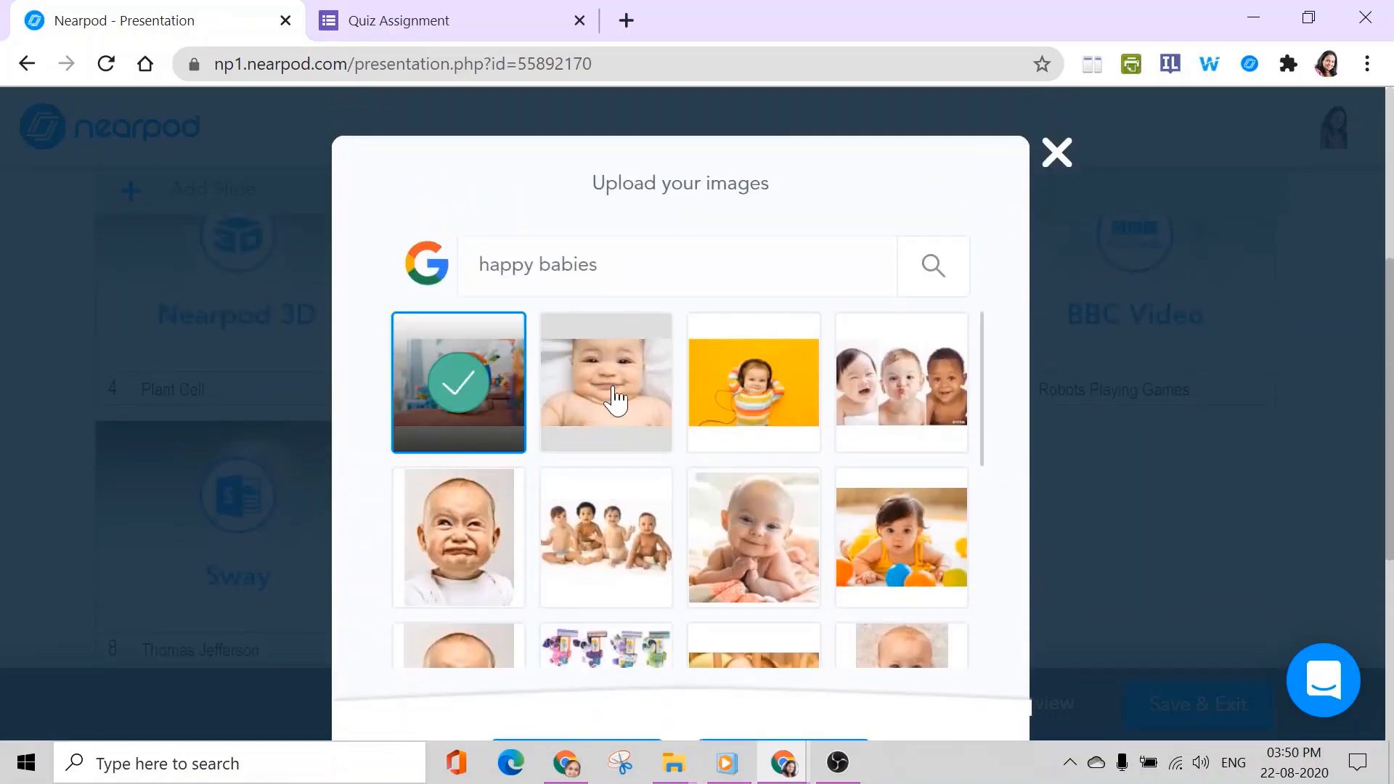
{"action": "left_click", "coordinate": [613, 400]}
{"action": "left_click", "coordinate": [778, 385]}
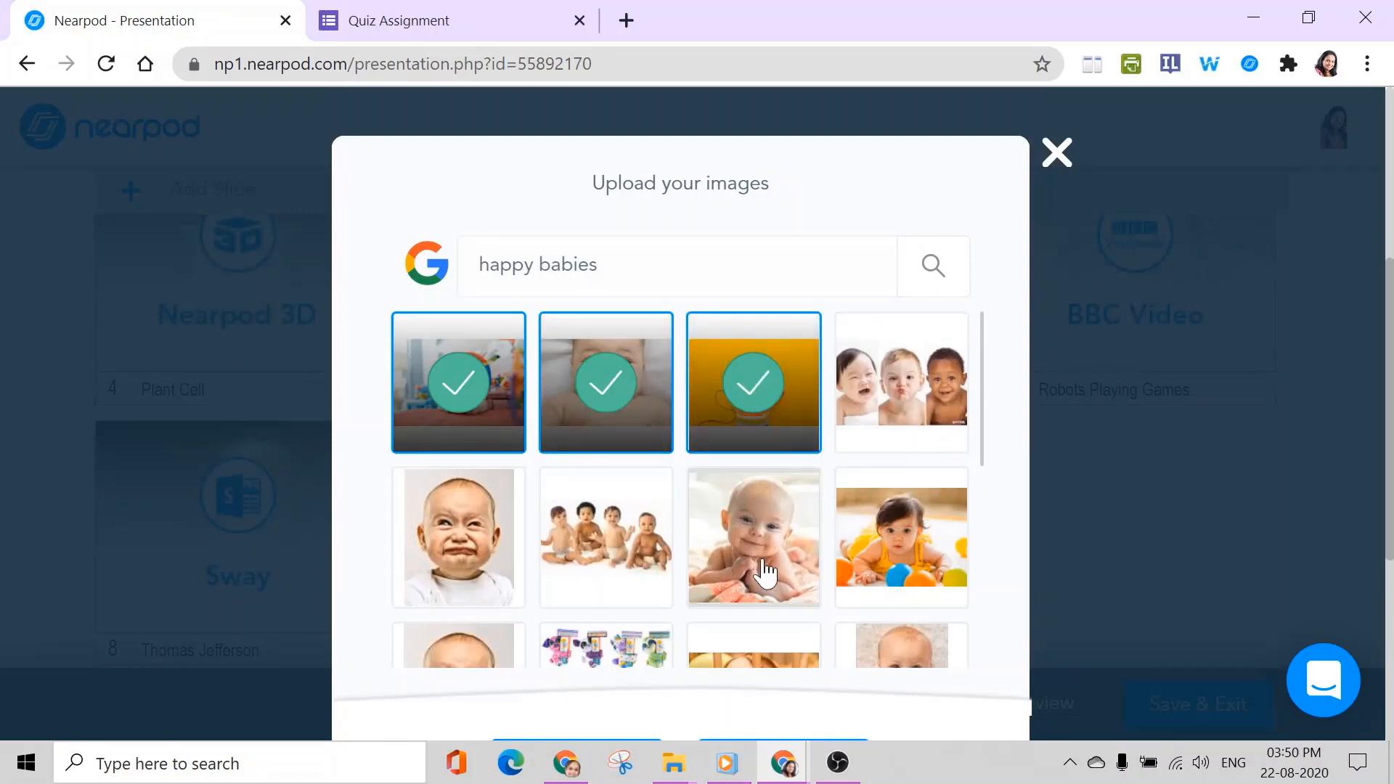
{"action": "left_click", "coordinate": [765, 573]}
{"action": "scroll", "coordinate": [766, 563], "scroll_direction": "down", "scroll_amount": 3}
{"action": "scroll", "coordinate": [632, 554], "scroll_direction": "up", "scroll_amount": 3}
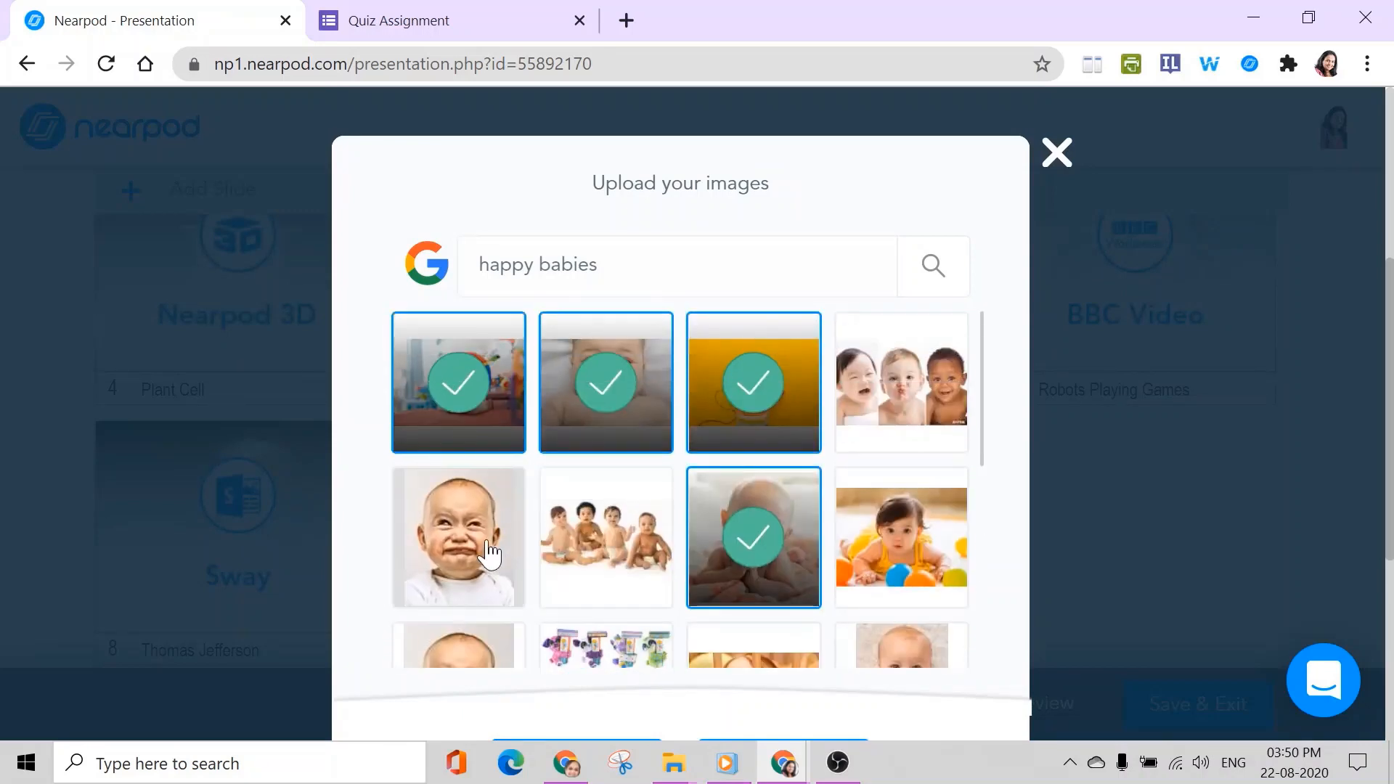
Step: Also select the laughing baby close-up, the baby with toys and the final yellow-background image, and save the slideshow to the lesson
{"action": "scroll", "coordinate": [489, 556], "scroll_direction": "down", "scroll_amount": 5}
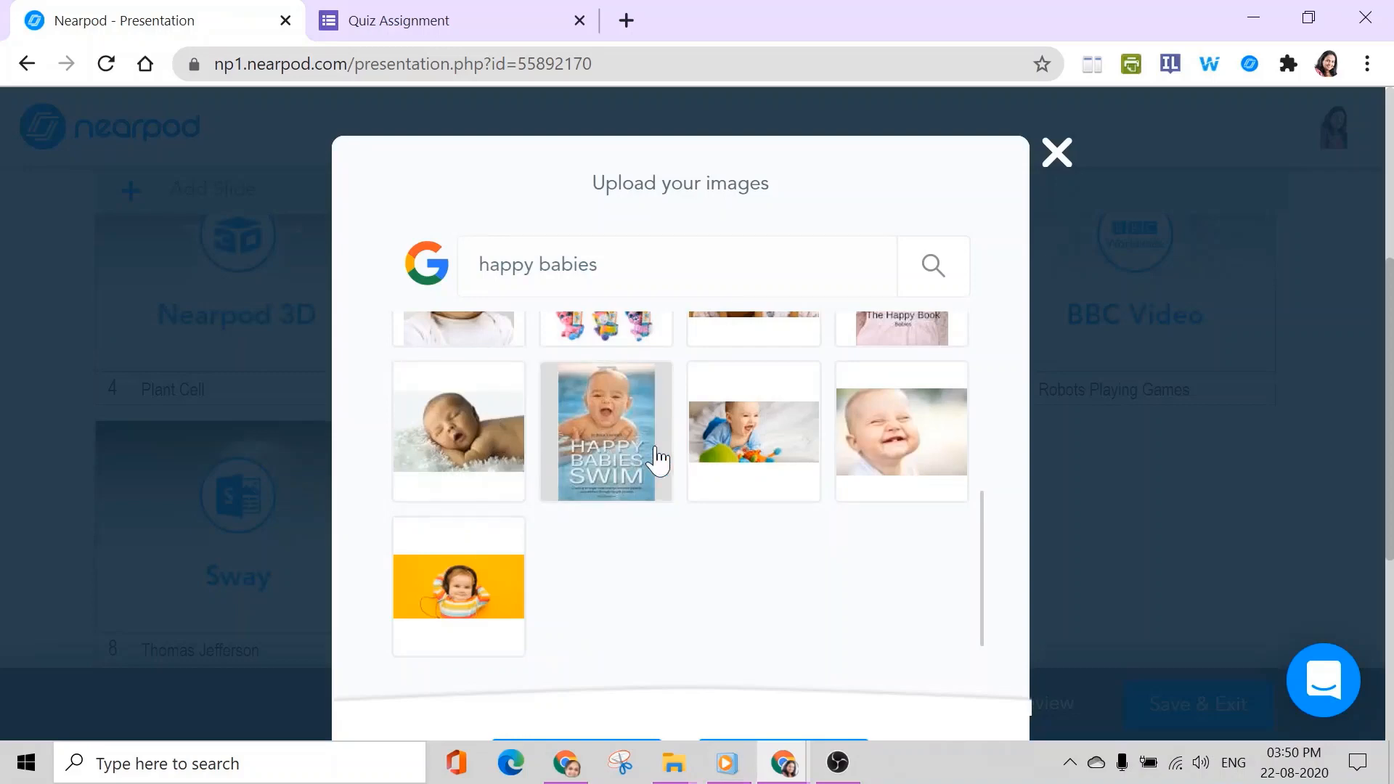
{"action": "left_click", "coordinate": [901, 458]}
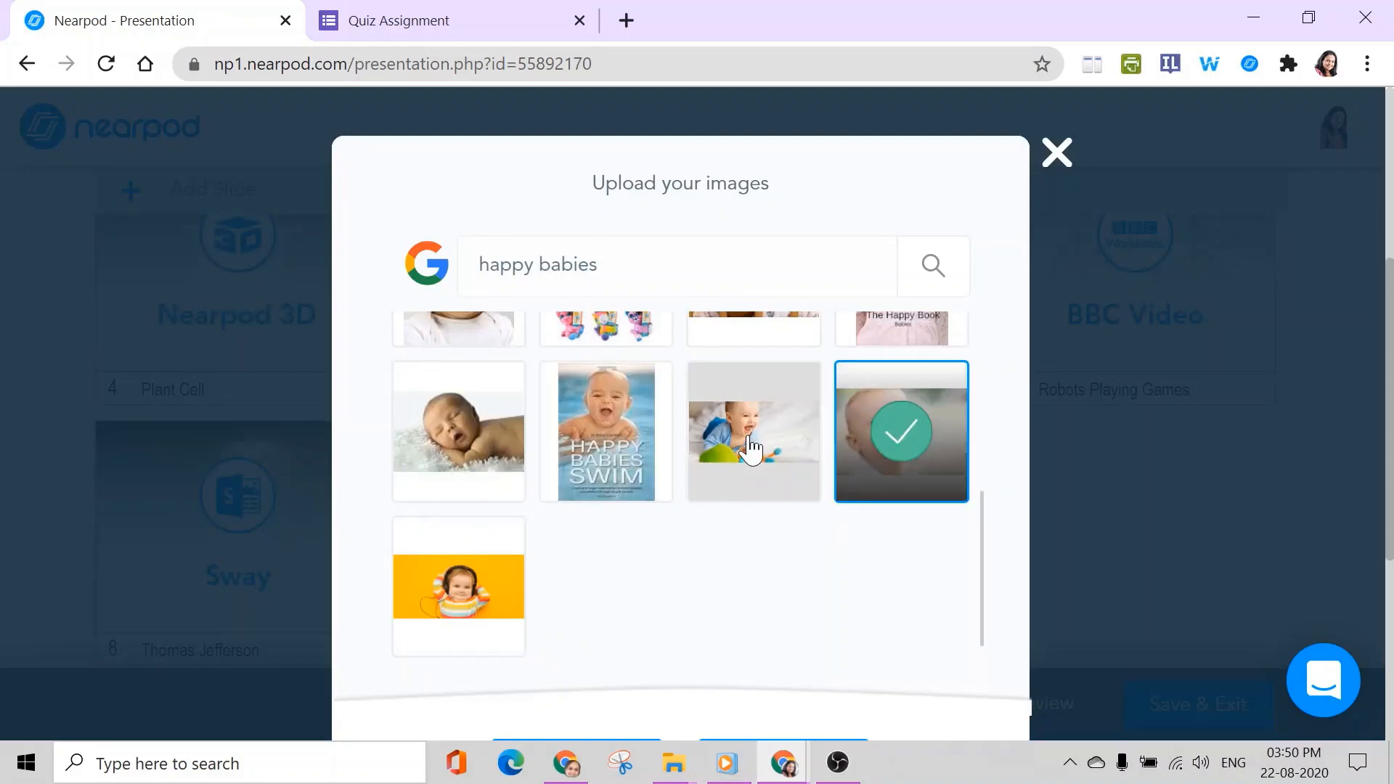
{"action": "left_click", "coordinate": [752, 450]}
{"action": "scroll", "coordinate": [638, 547], "scroll_direction": "up", "scroll_amount": 5}
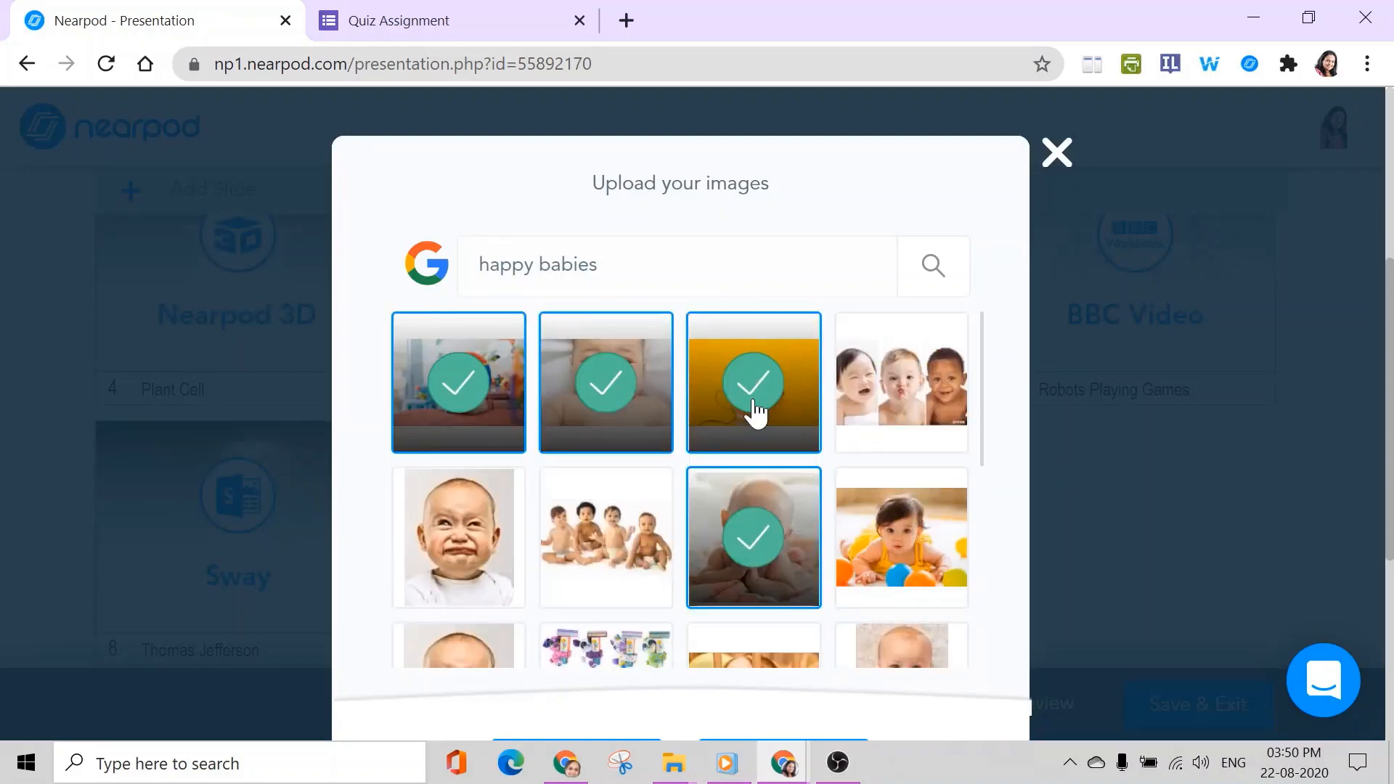
{"action": "scroll", "coordinate": [777, 403], "scroll_direction": "down", "scroll_amount": 5}
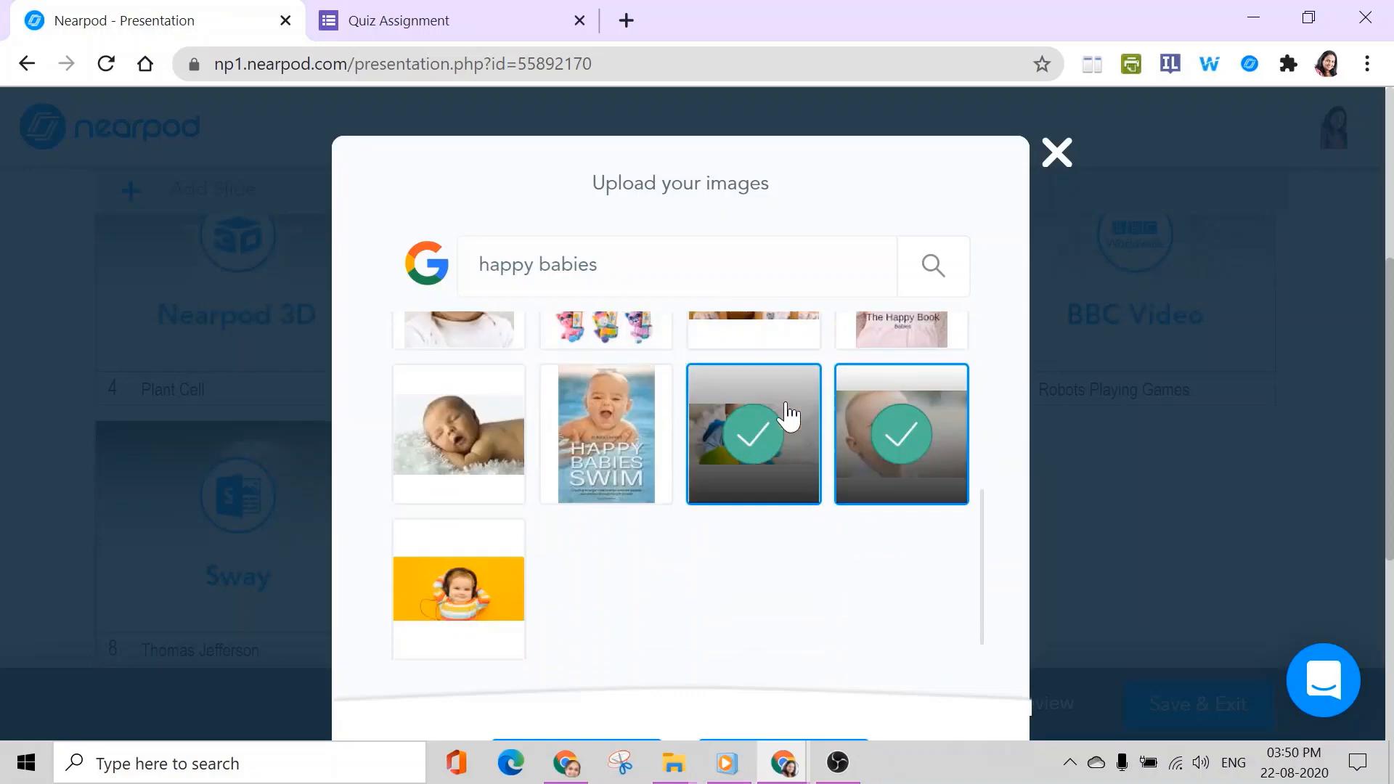
{"action": "left_click", "coordinate": [476, 613]}
{"action": "scroll", "coordinate": [992, 483], "scroll_direction": "down", "scroll_amount": 1}
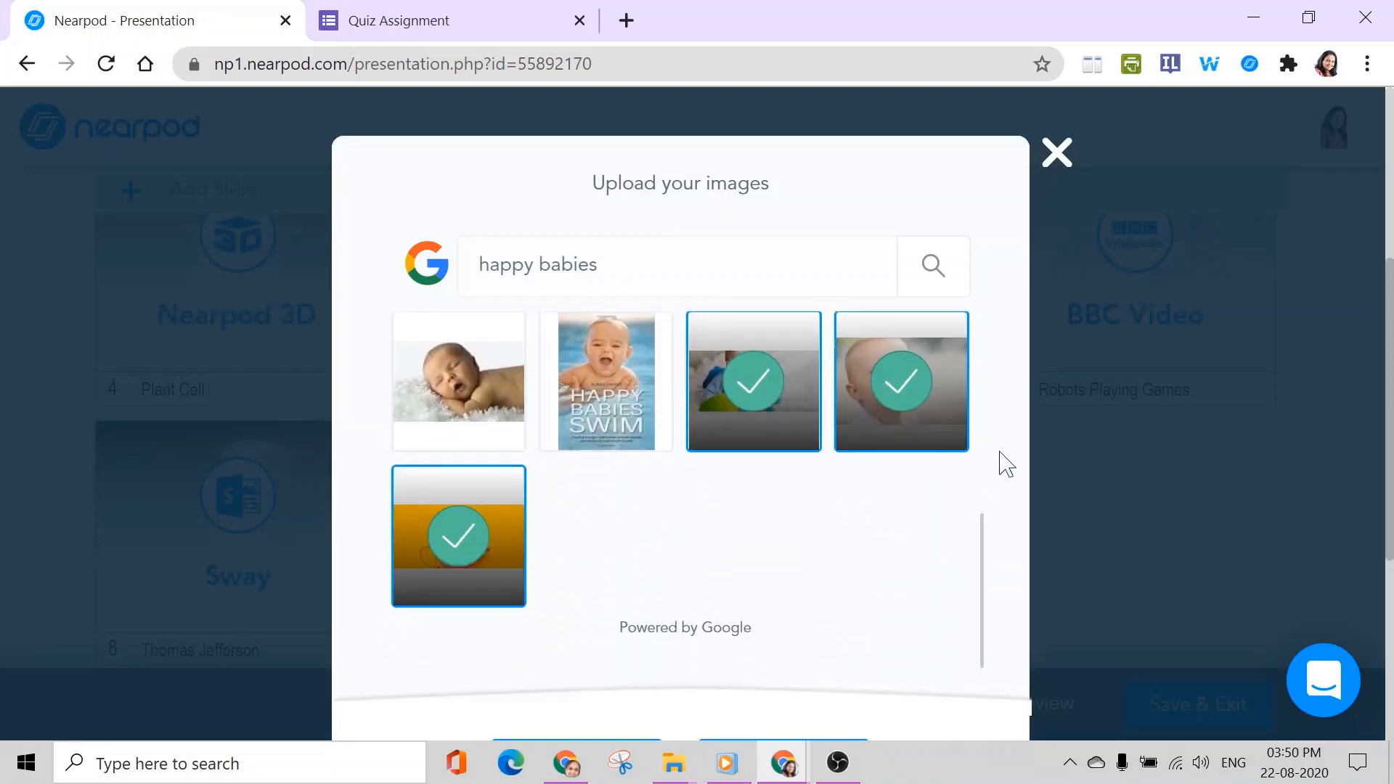
{"action": "scroll", "coordinate": [1017, 451], "scroll_direction": "down", "scroll_amount": 3}
{"action": "left_click", "coordinate": [753, 521]}
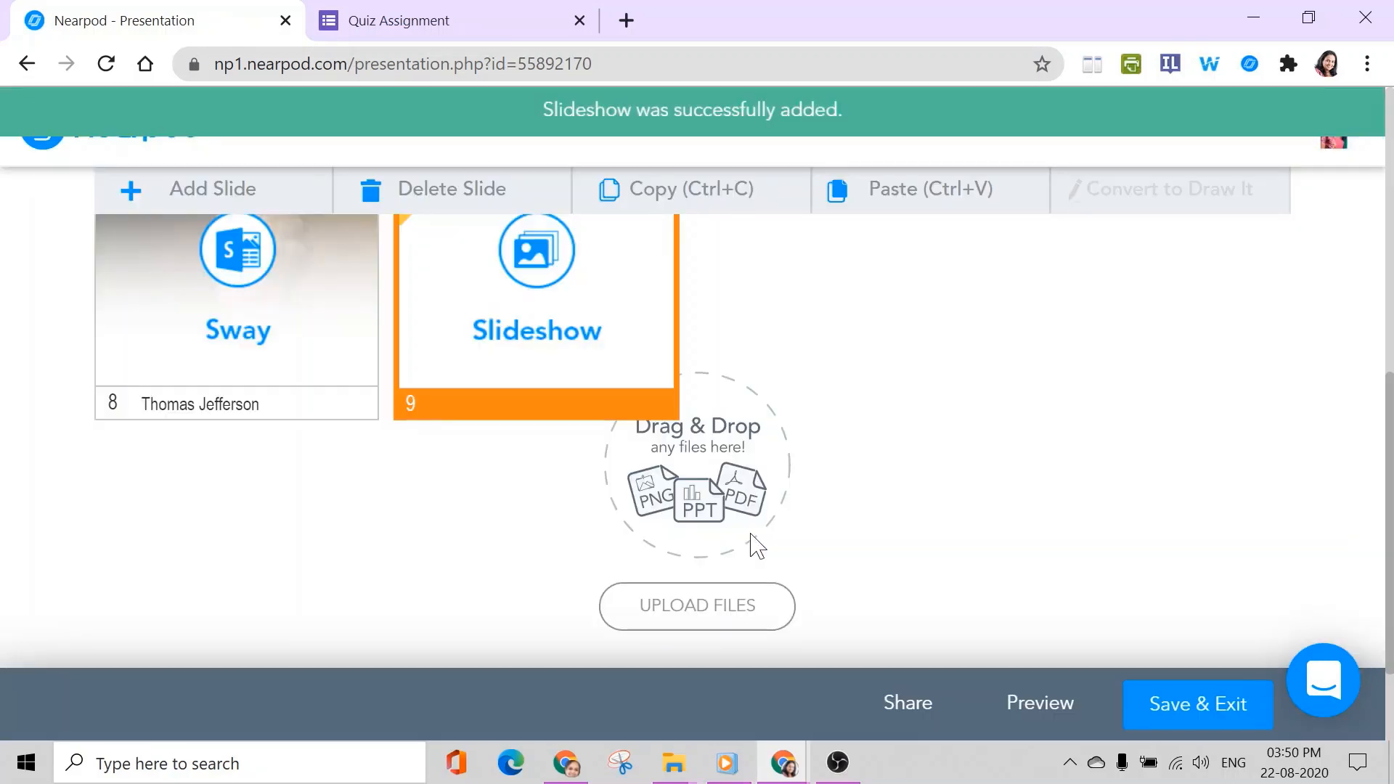
Step: Preview the slideshow as a student, browse images 2 through 6, and return to the start of the lesson's slide list
{"action": "scroll", "coordinate": [755, 529], "scroll_direction": "up", "scroll_amount": 2}
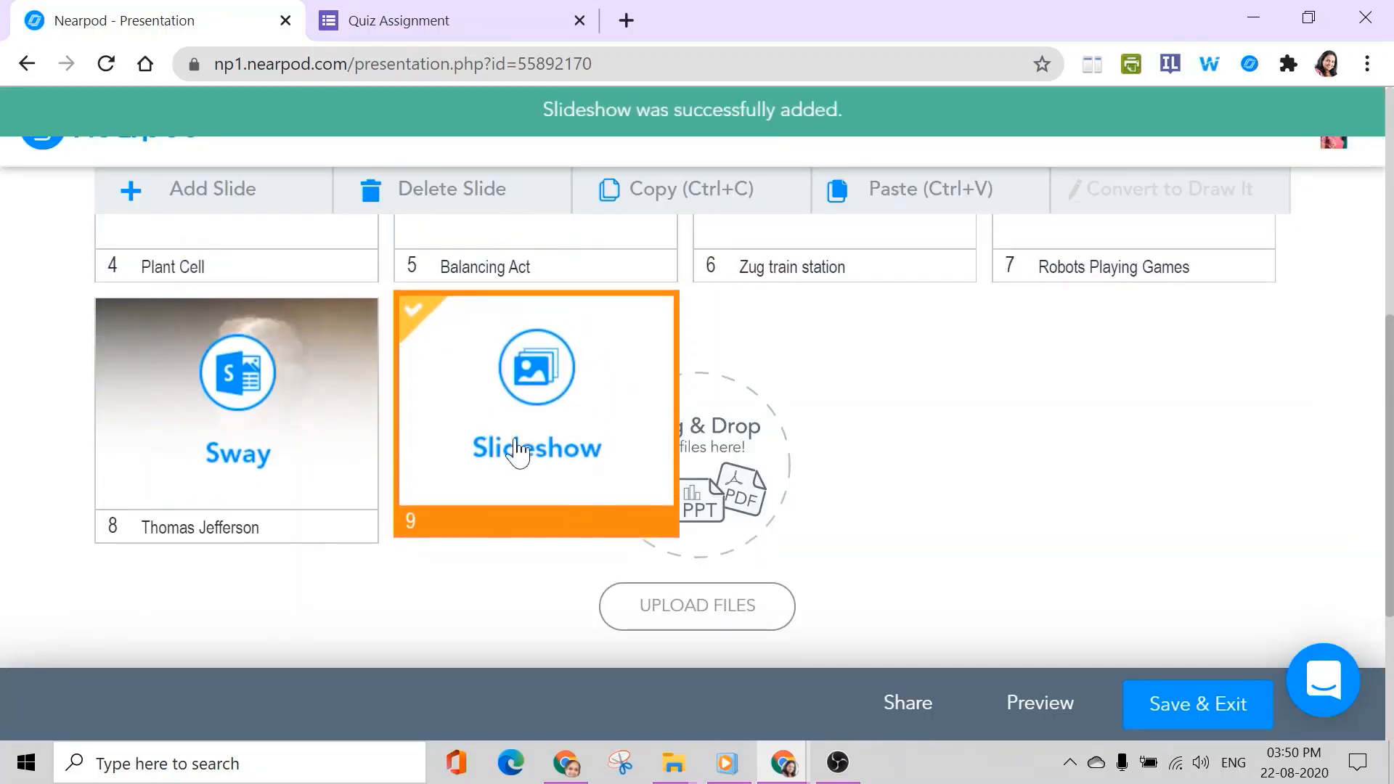
{"action": "left_click", "coordinate": [1040, 702]}
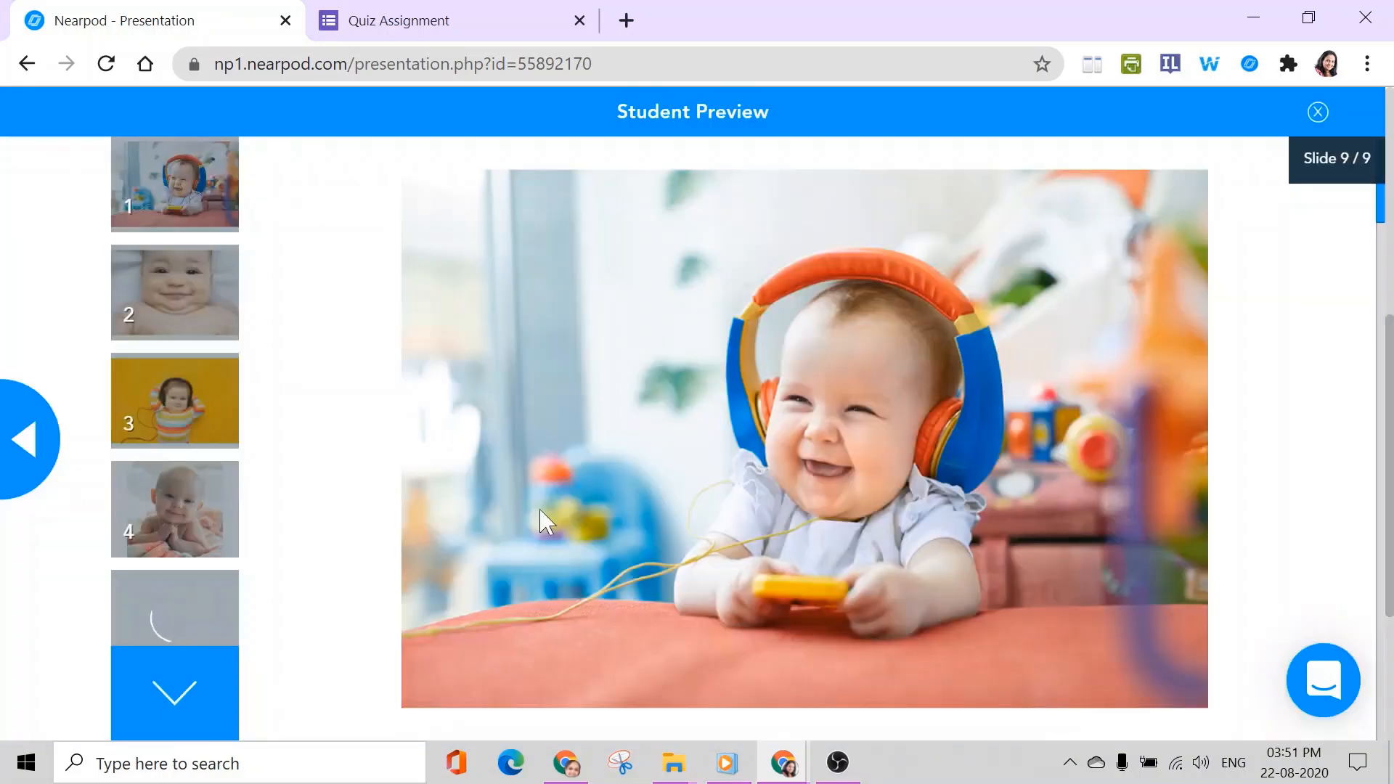
{"action": "left_click", "coordinate": [177, 285]}
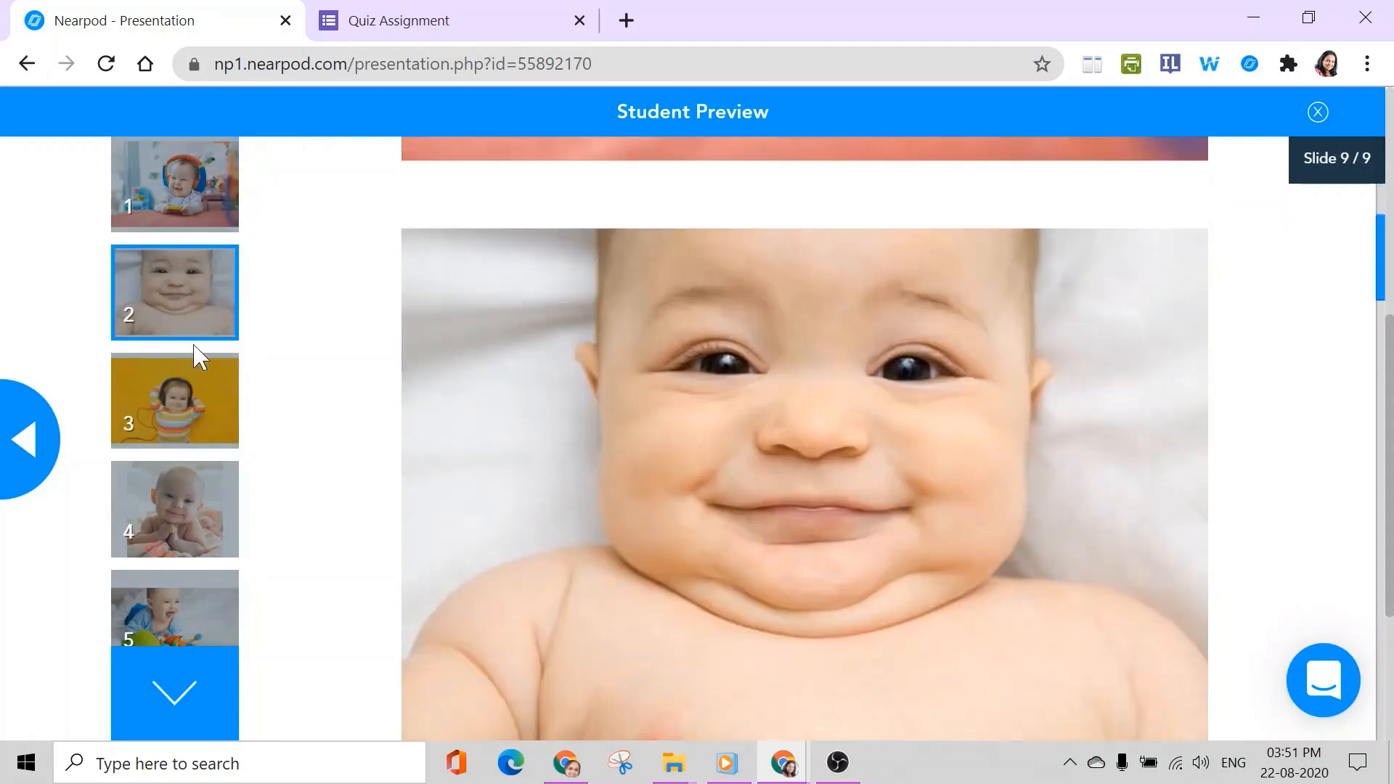
{"action": "scroll", "coordinate": [193, 420], "scroll_direction": "down", "scroll_amount": 3}
{"action": "left_click", "coordinate": [195, 424]}
{"action": "left_click", "coordinate": [192, 505]}
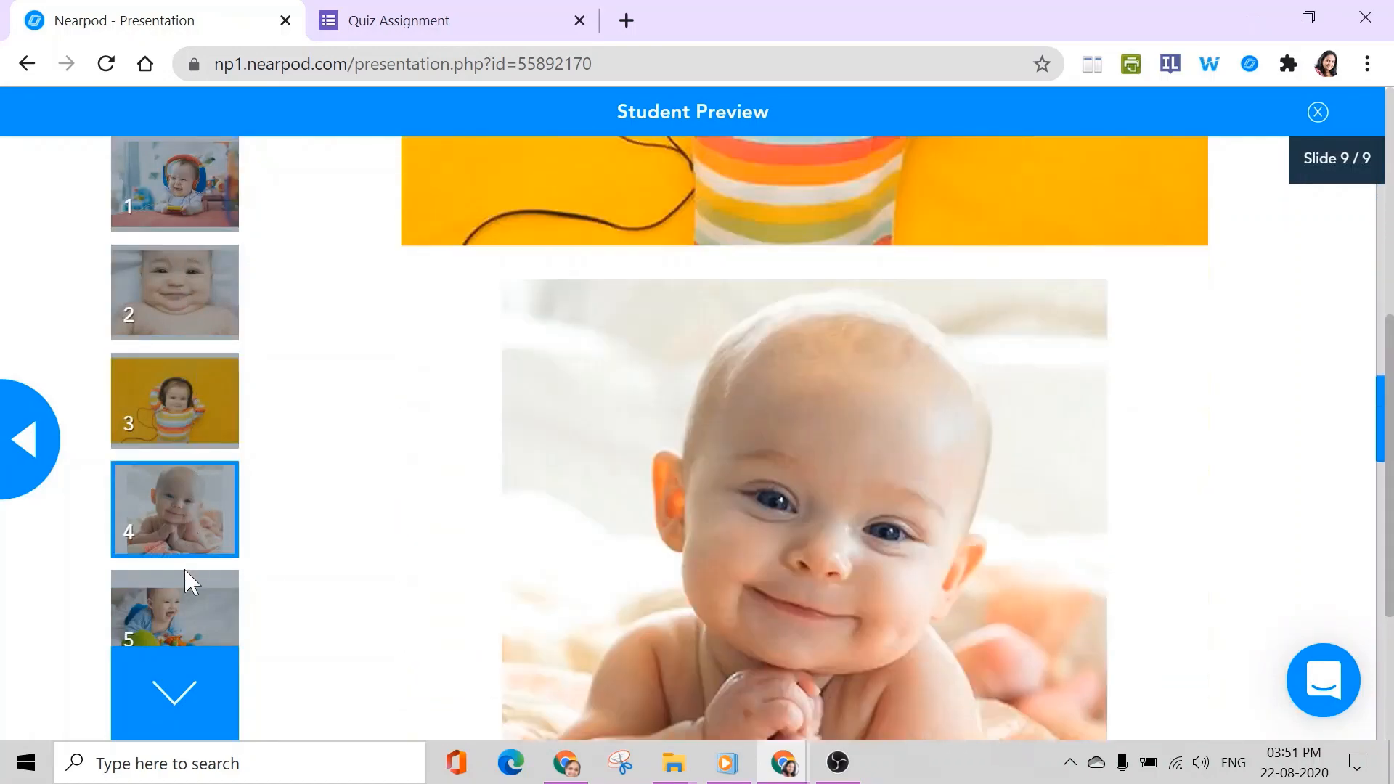
{"action": "left_click", "coordinate": [181, 610]}
{"action": "left_click", "coordinate": [161, 708]}
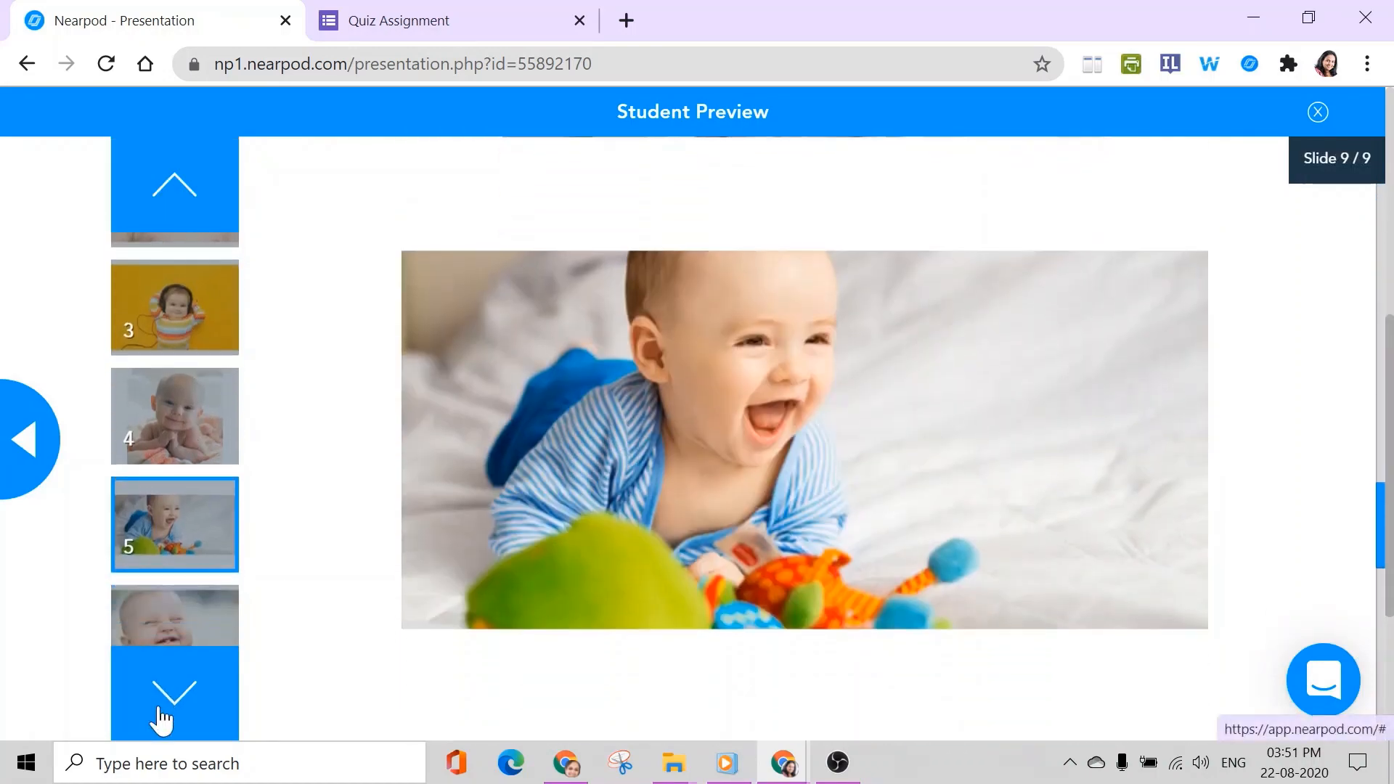
{"action": "left_click", "coordinate": [173, 629]}
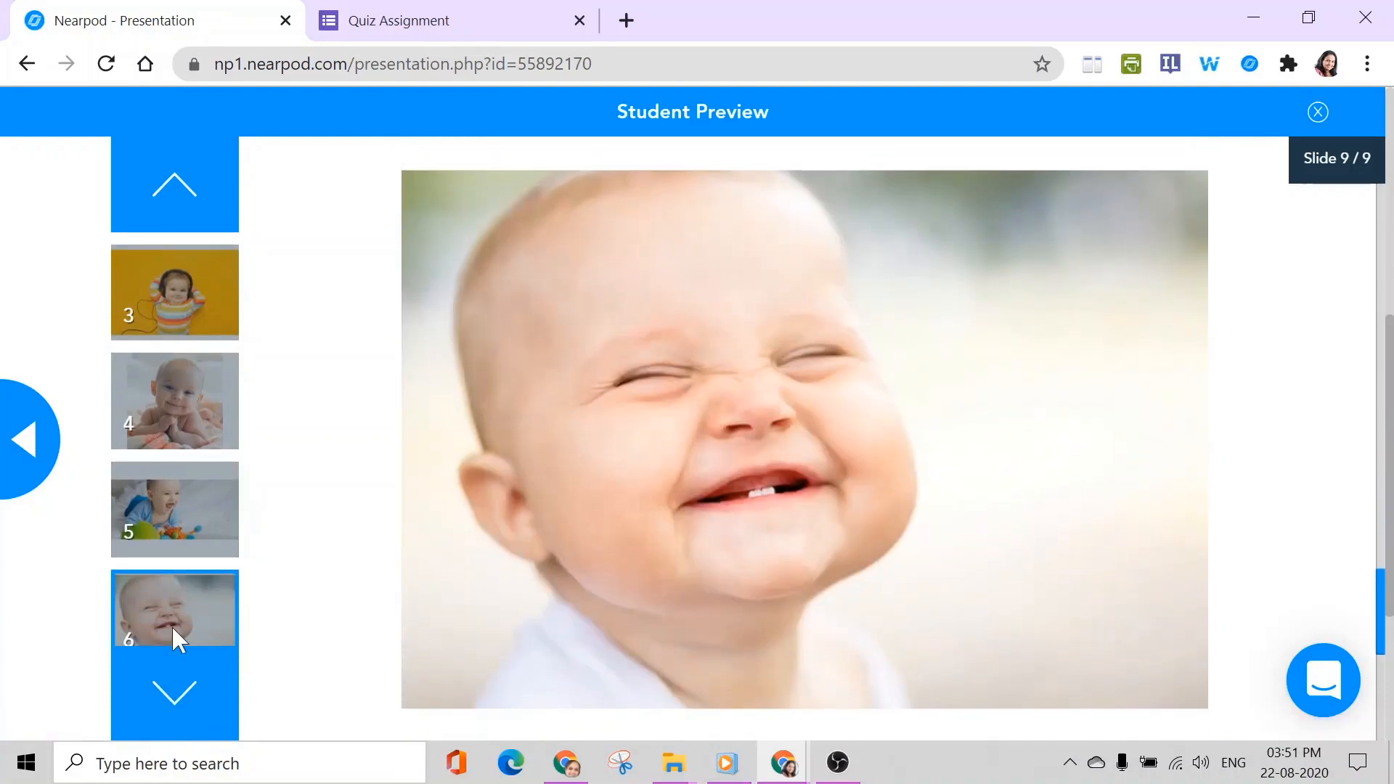
{"action": "left_click", "coordinate": [1318, 113]}
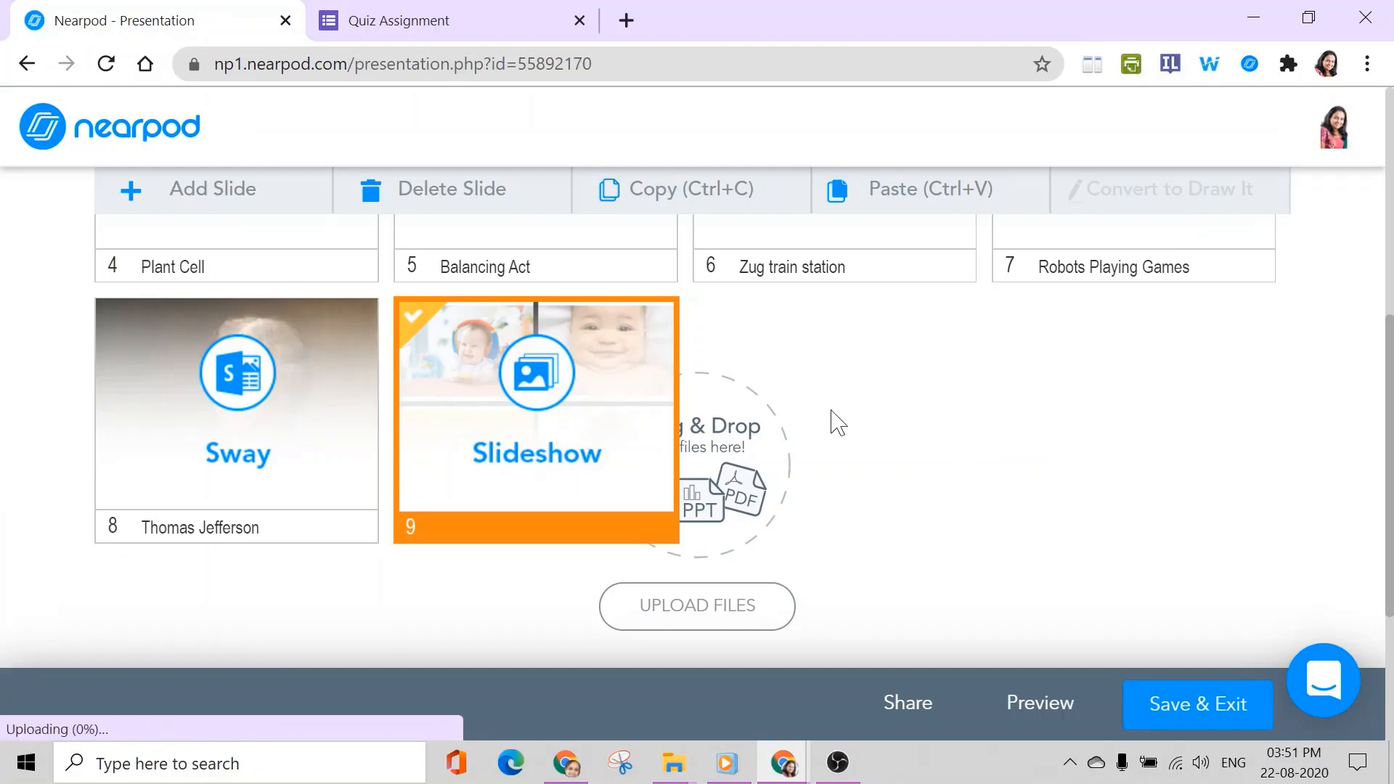
{"action": "scroll", "coordinate": [821, 428], "scroll_direction": "up", "scroll_amount": 6}
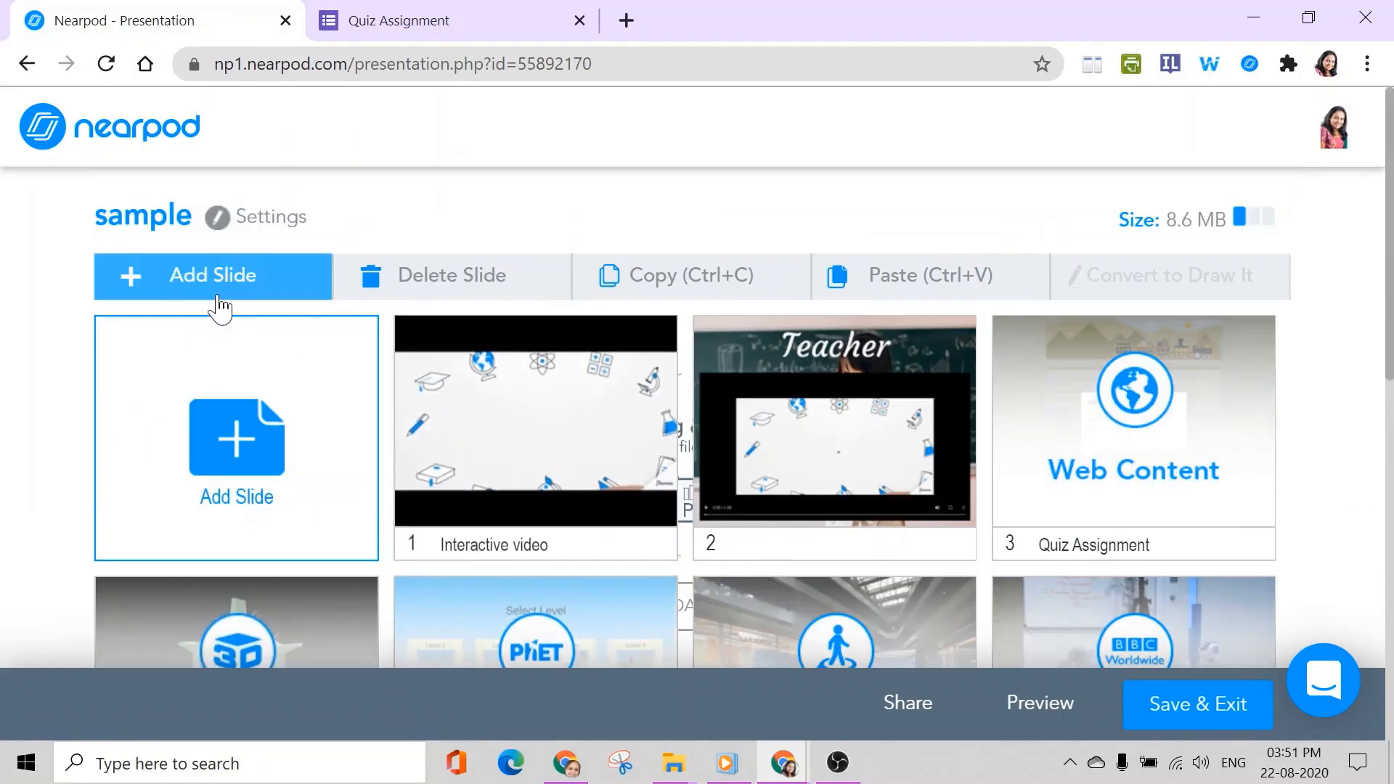
Step: Start a new Audio slide and open the shammooz Gyaan EdTech desktop folder beside a reduced browser window
{"action": "left_click", "coordinate": [225, 292]}
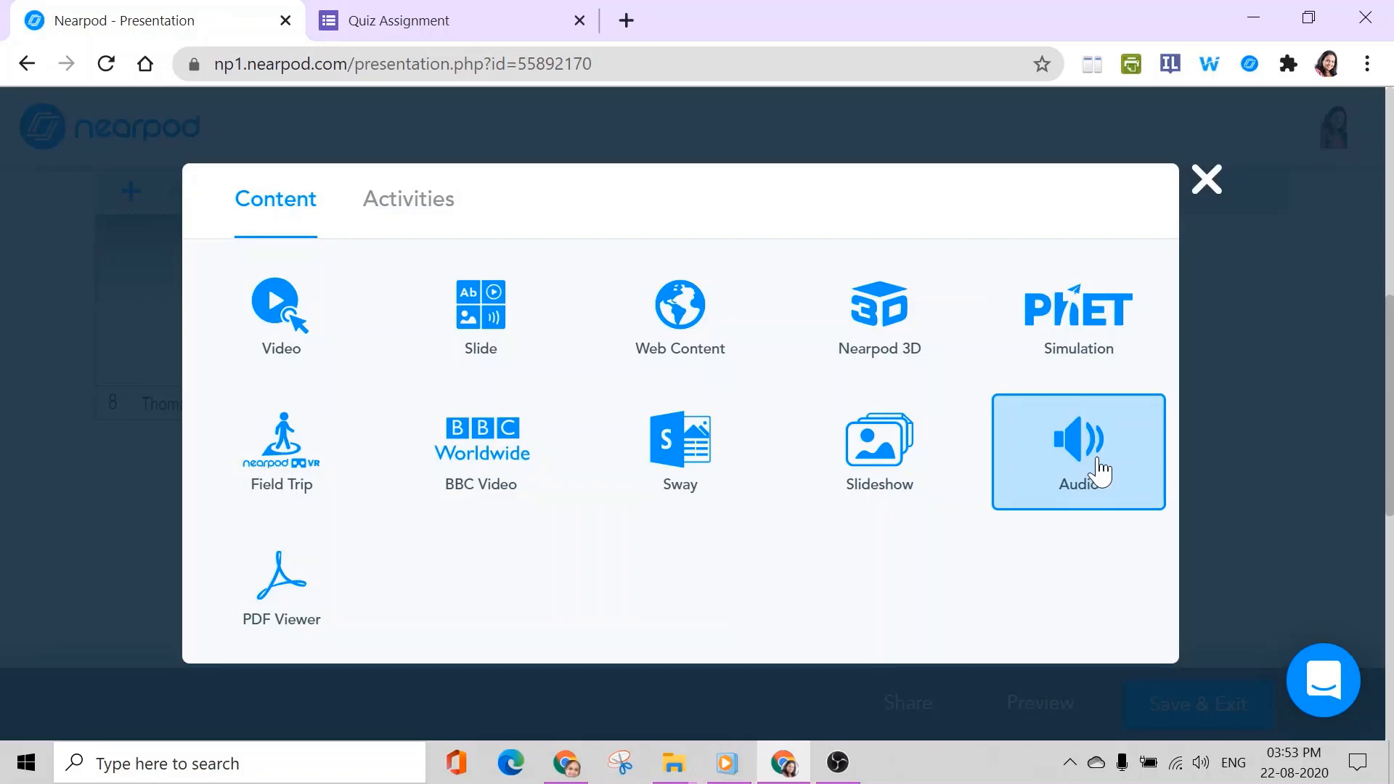
{"action": "left_click", "coordinate": [1101, 472]}
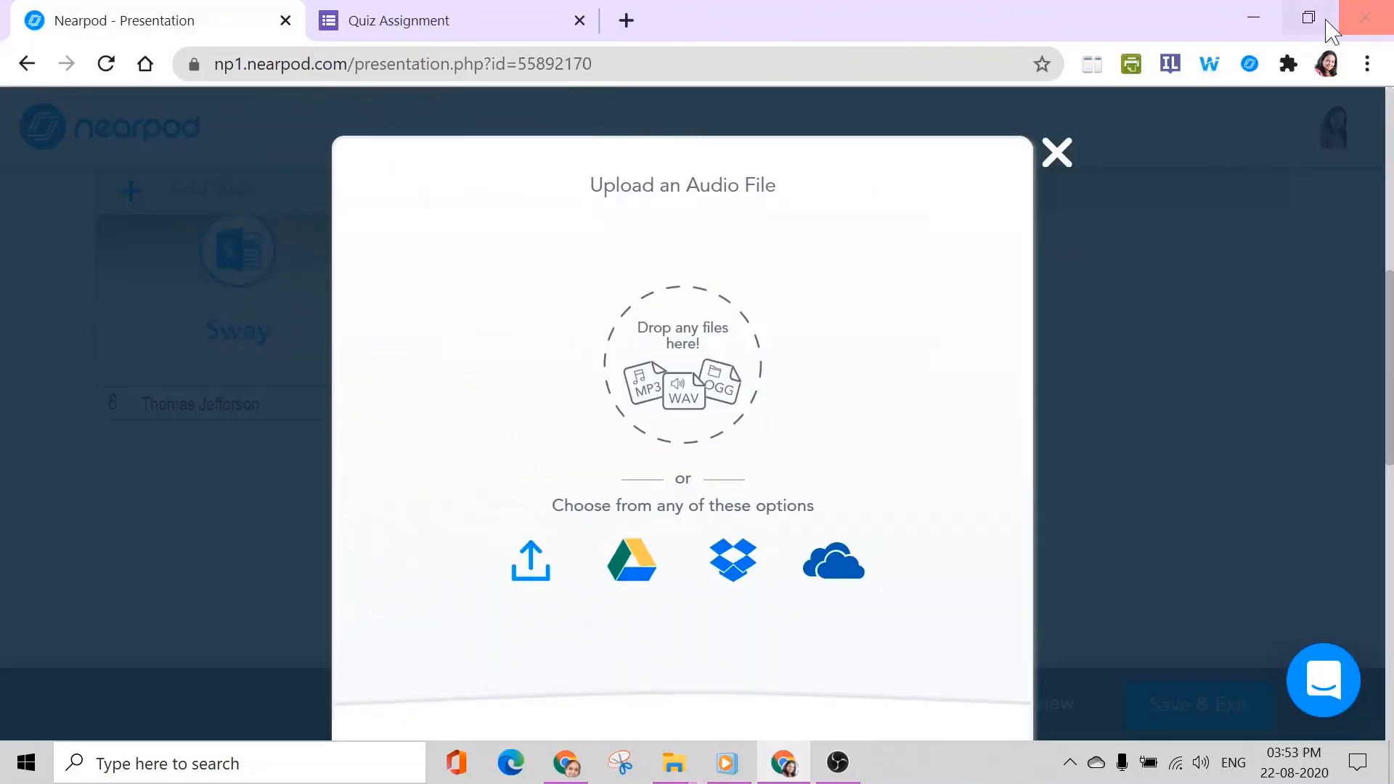
{"action": "left_click", "coordinate": [1309, 18]}
{"action": "left_click_drag", "start_coordinate": [632, 50], "coordinate": [706, 43]}
{"action": "double_click", "coordinate": [109, 72]}
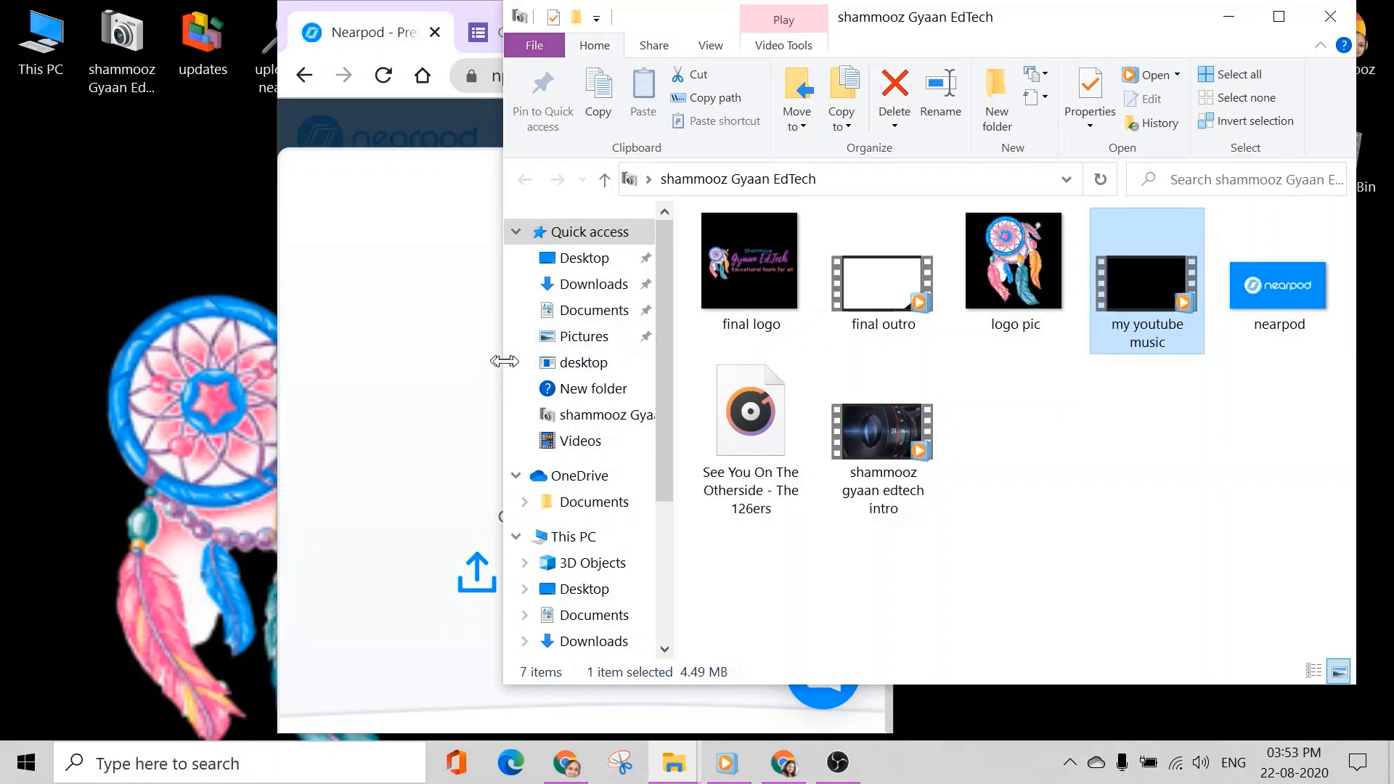
{"action": "left_click_drag", "start_coordinate": [503, 363], "coordinate": [916, 370]}
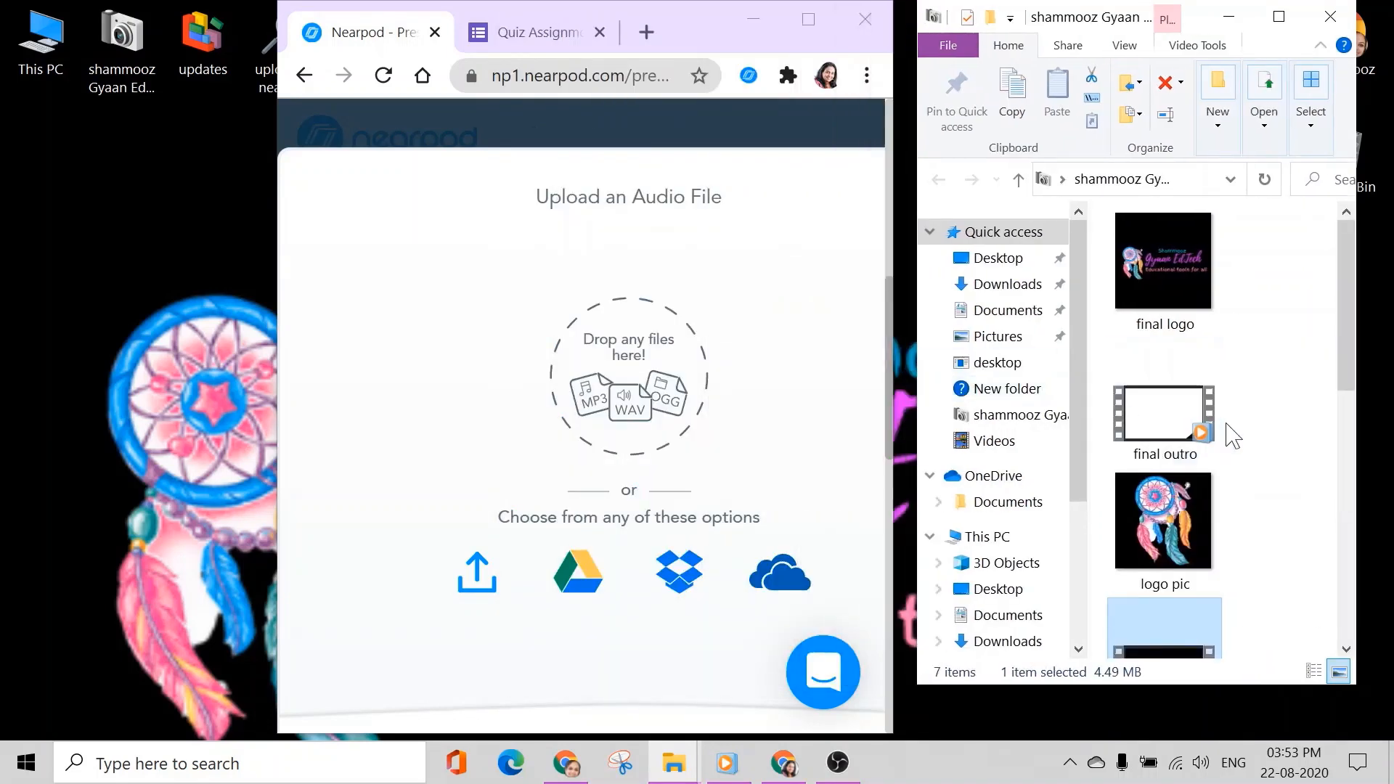
Step: Upload "See You On The Otherside - The 126ers" from the folder to the Audio slide, and restore the full-size browser window
{"action": "left_click_drag", "start_coordinate": [1347, 352], "coordinate": [1315, 599]}
{"action": "mouse_move", "coordinate": [1162, 446]}
{"action": "left_mouse_down"}
{"action": "mouse_move", "coordinate": [1044, 413]}
{"action": "mouse_move", "coordinate": [662, 479]}
{"action": "mouse_move", "coordinate": [588, 472]}
{"action": "mouse_move", "coordinate": [1158, 421]}
{"action": "mouse_move", "coordinate": [1186, 454]}
{"action": "left_mouse_up"}
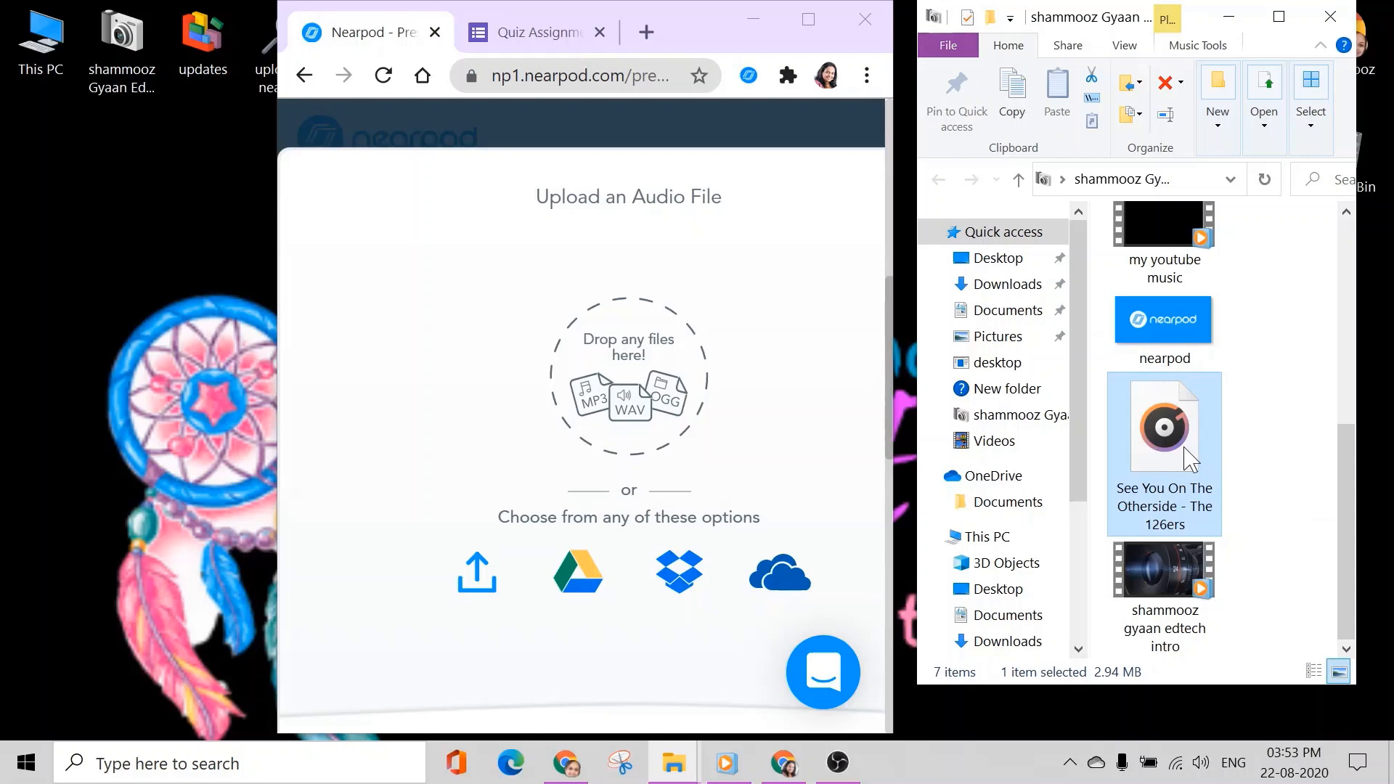
{"action": "left_click_drag", "start_coordinate": [1191, 459], "coordinate": [613, 435]}
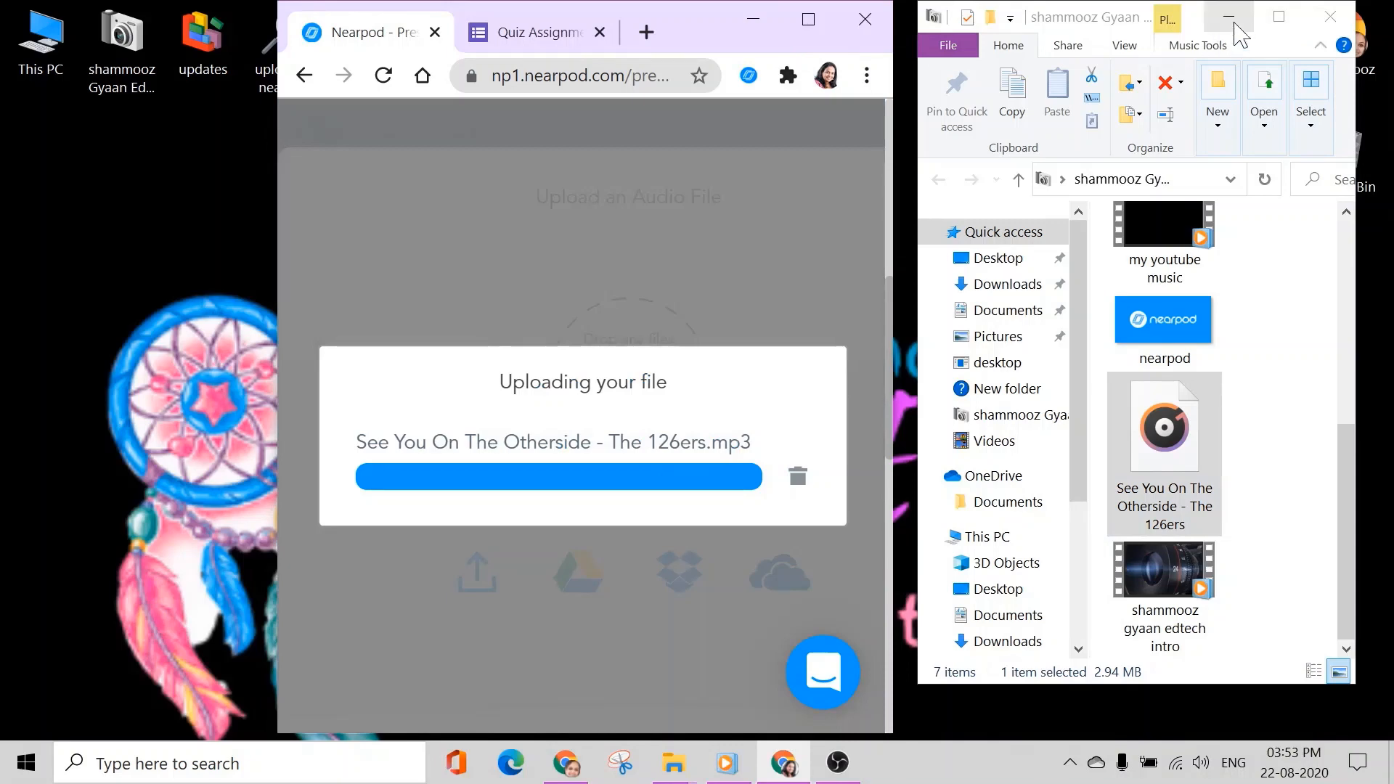
{"action": "left_click", "coordinate": [1229, 18]}
{"action": "left_click", "coordinate": [808, 20]}
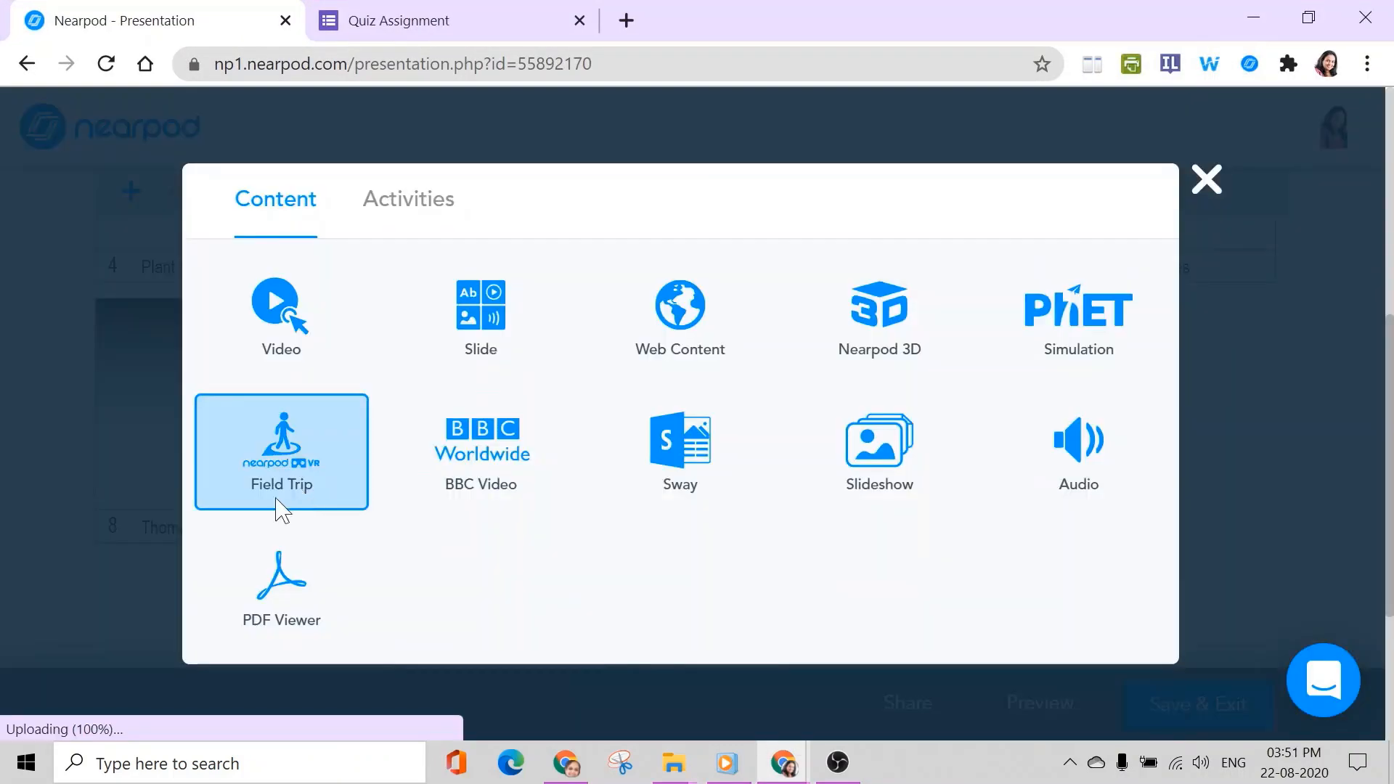
Step: Start a new PDF Viewer slide and open the "upload to nearpod" desktop folder alongside a reduced browser window
{"action": "left_click", "coordinate": [303, 624]}
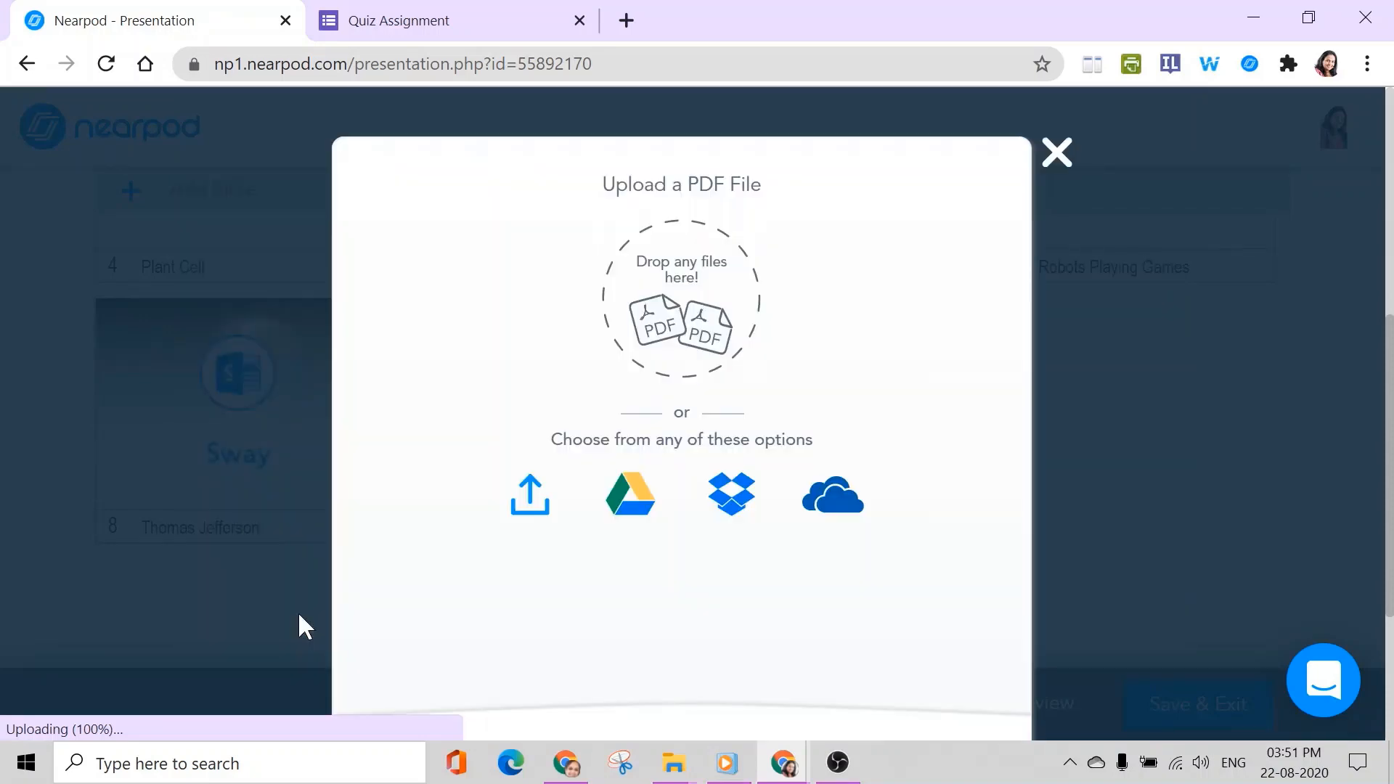
{"action": "scroll", "coordinate": [991, 425], "scroll_direction": "down", "scroll_amount": 3}
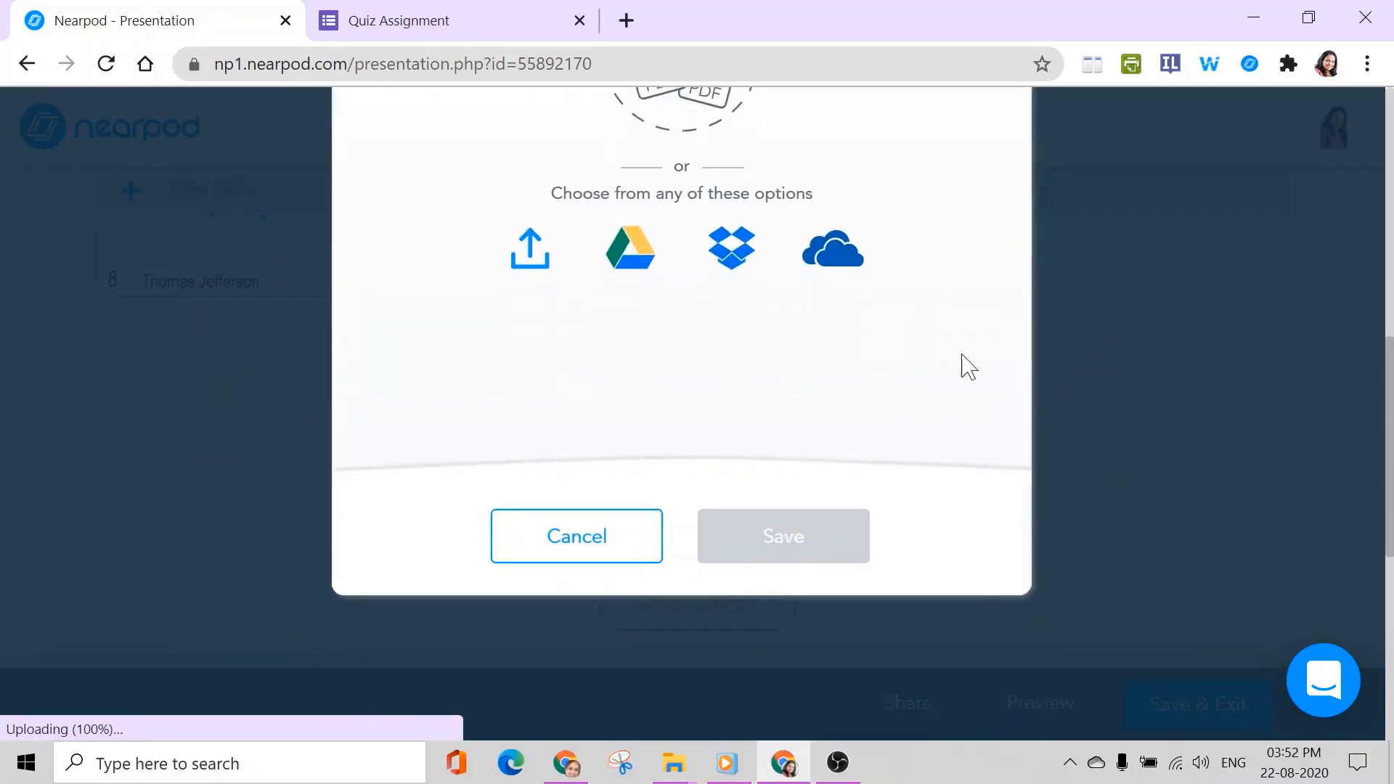
{"action": "left_click", "coordinate": [1311, 17]}
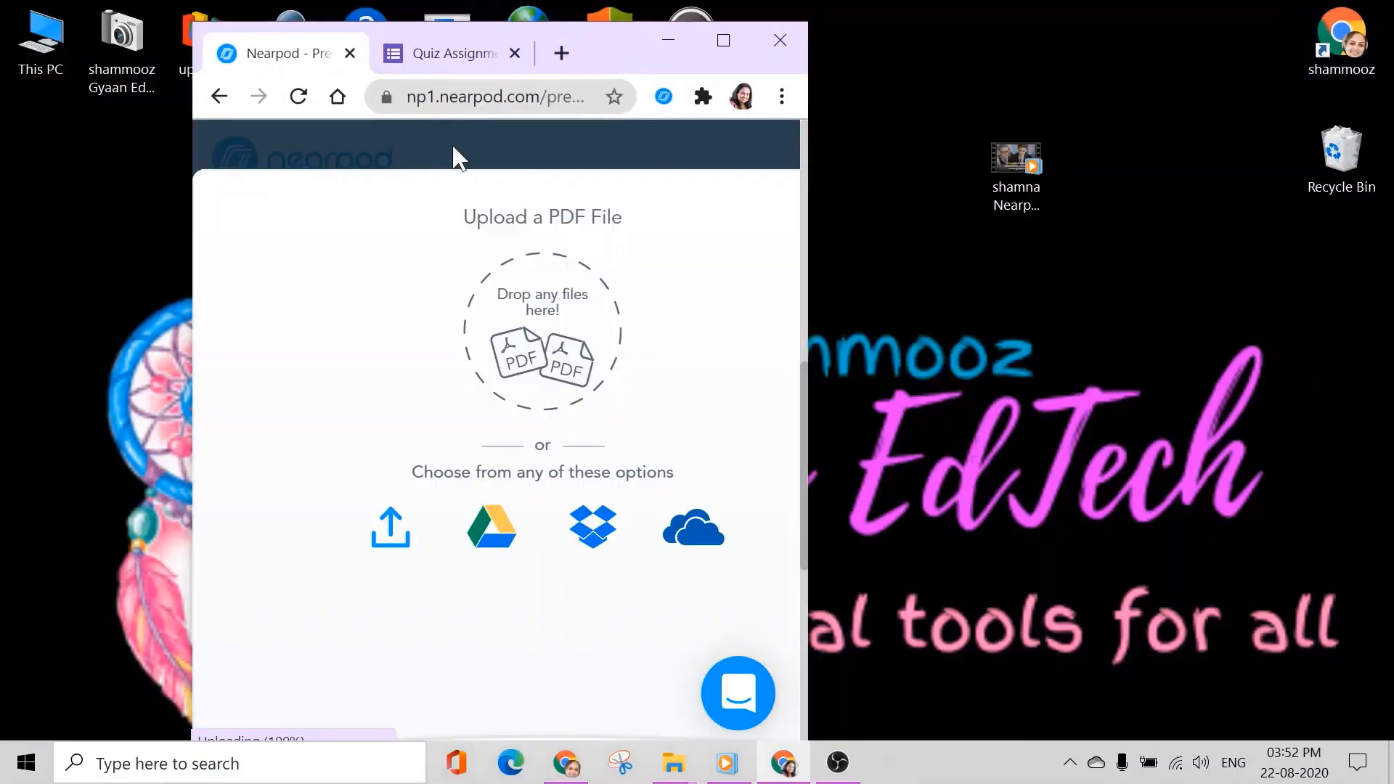
{"action": "left_click_drag", "start_coordinate": [590, 58], "coordinate": [869, 36]}
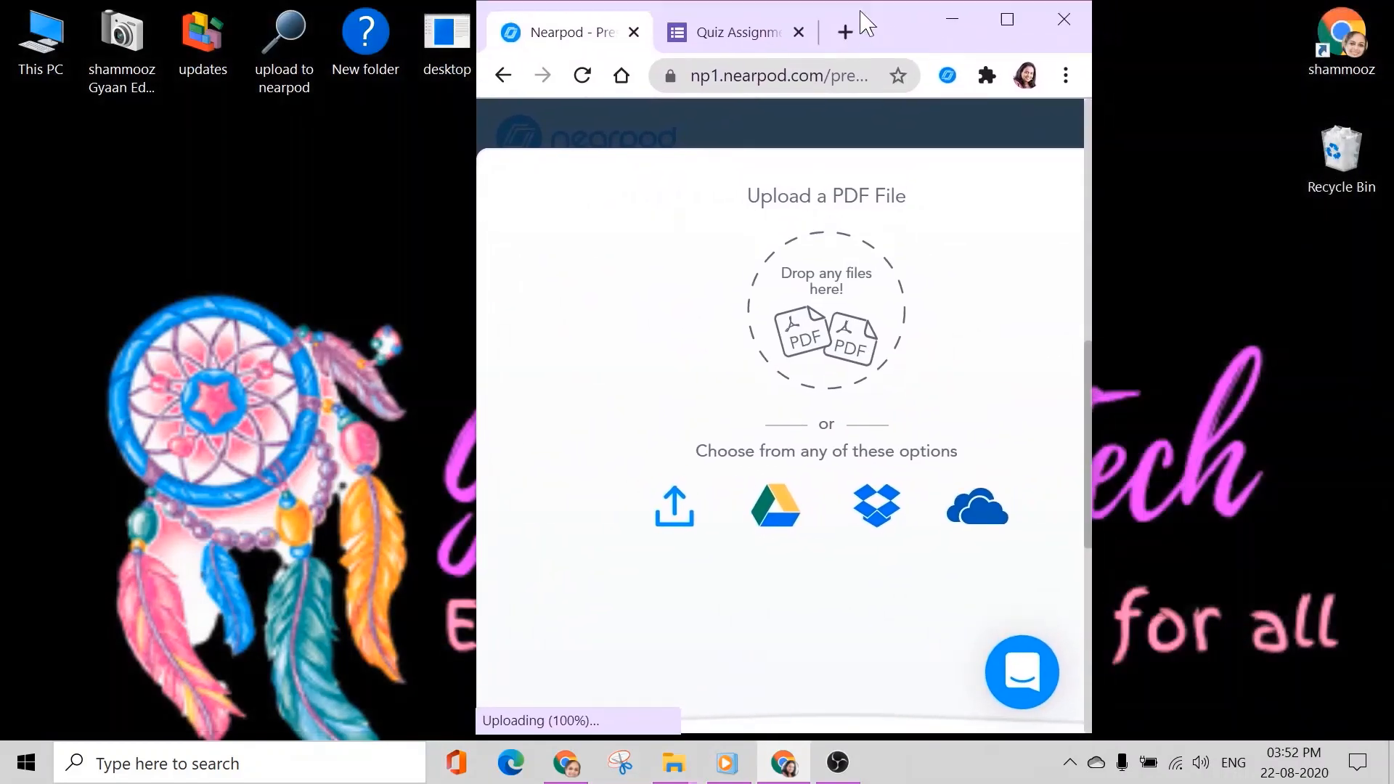
{"action": "double_click", "coordinate": [272, 42]}
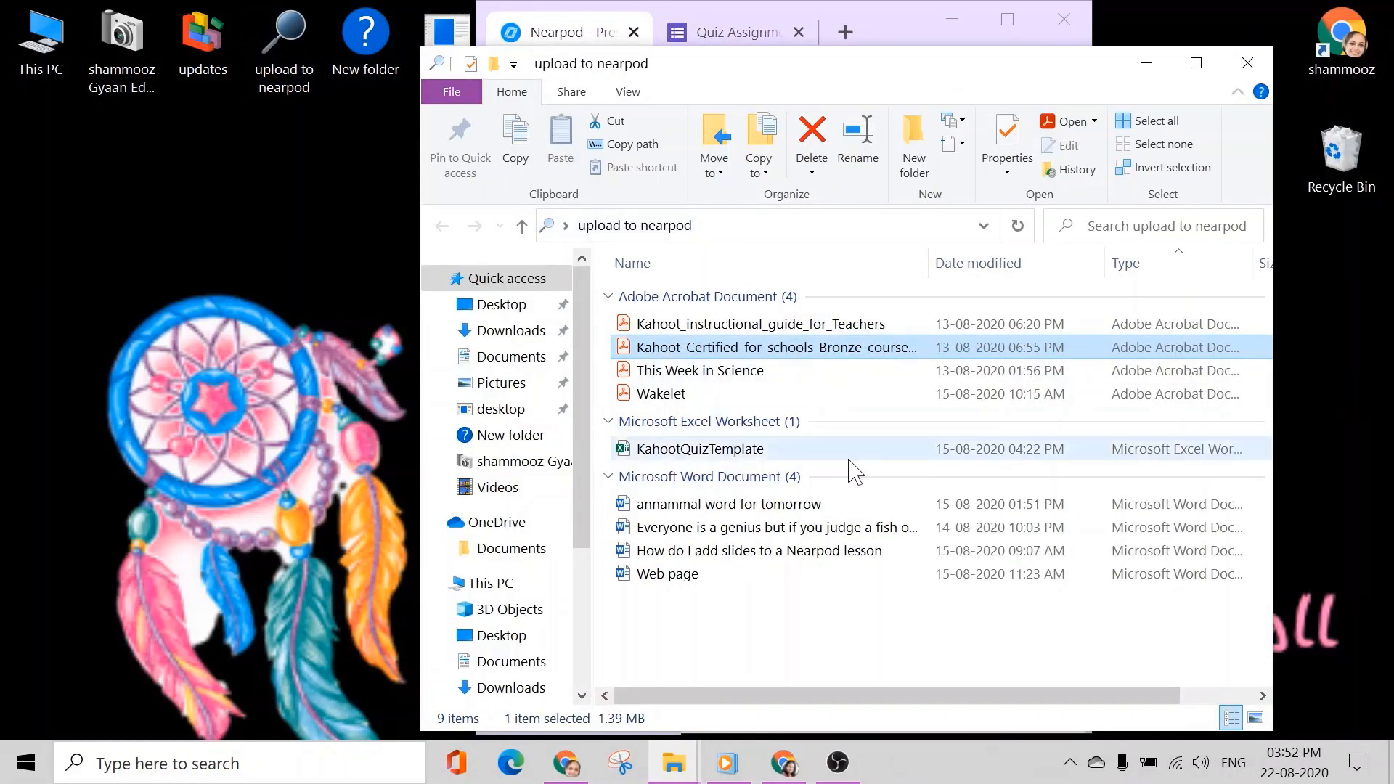
Step: Upload the PDF "This Week in Science" from the folder to the PDF Viewer slide, and maximize the browser window
{"action": "left_click", "coordinate": [709, 373]}
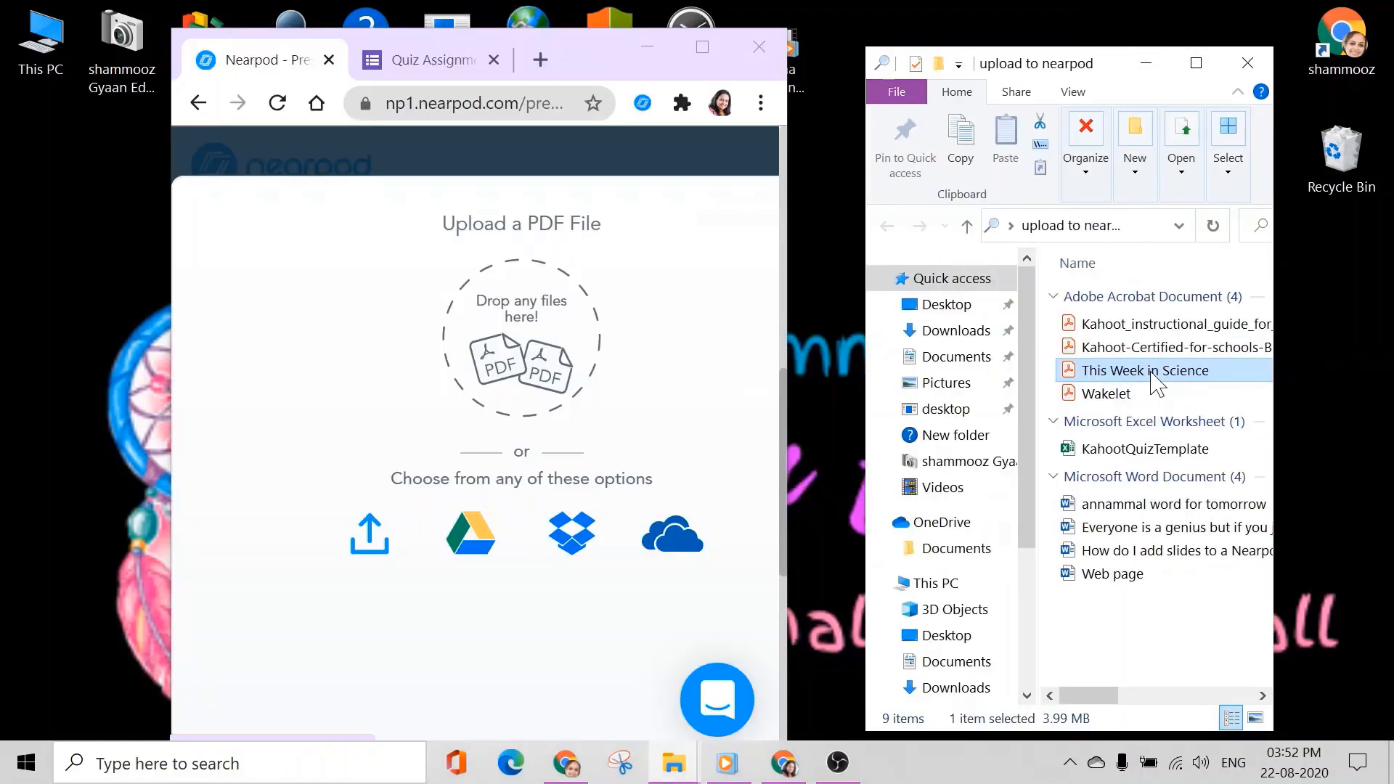
{"action": "left_click_drag", "start_coordinate": [1151, 372], "coordinate": [496, 485]}
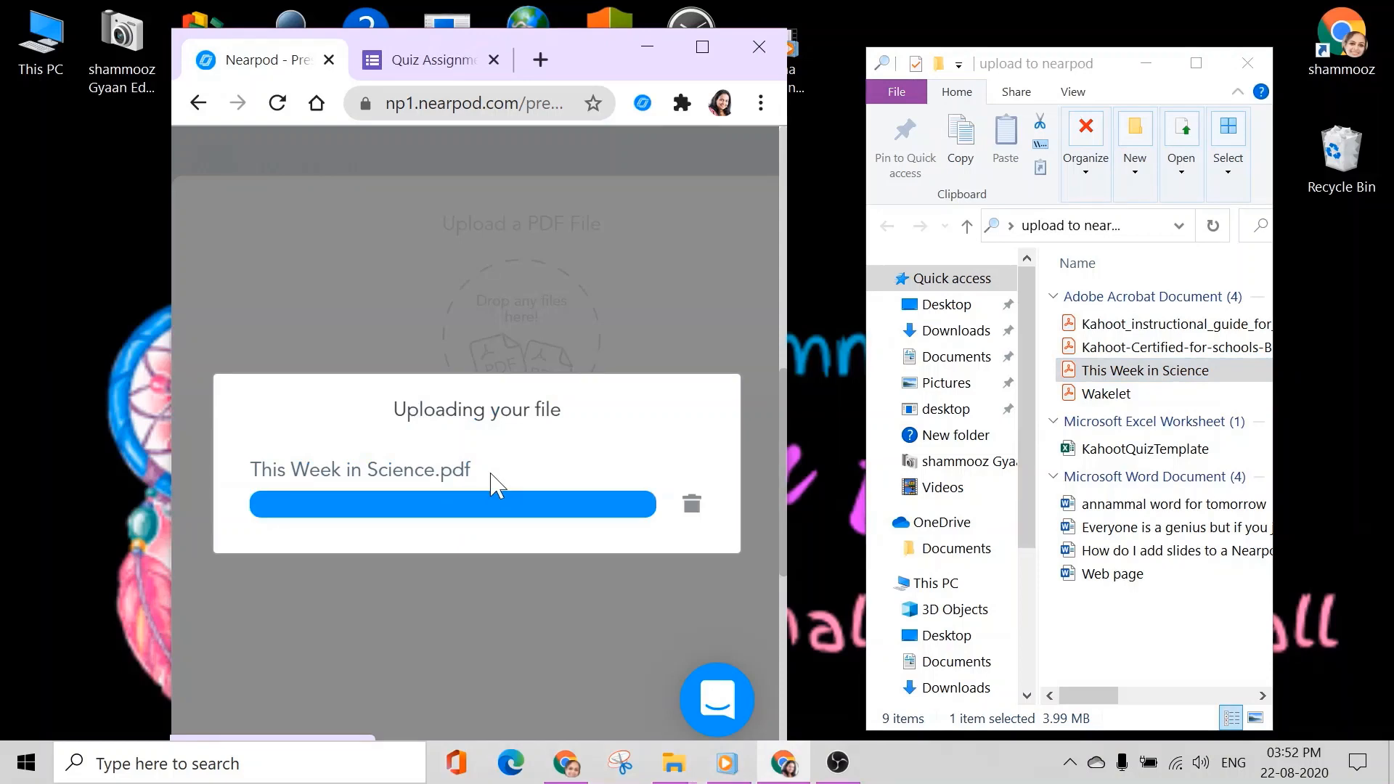
{"action": "left_click", "coordinate": [701, 46]}
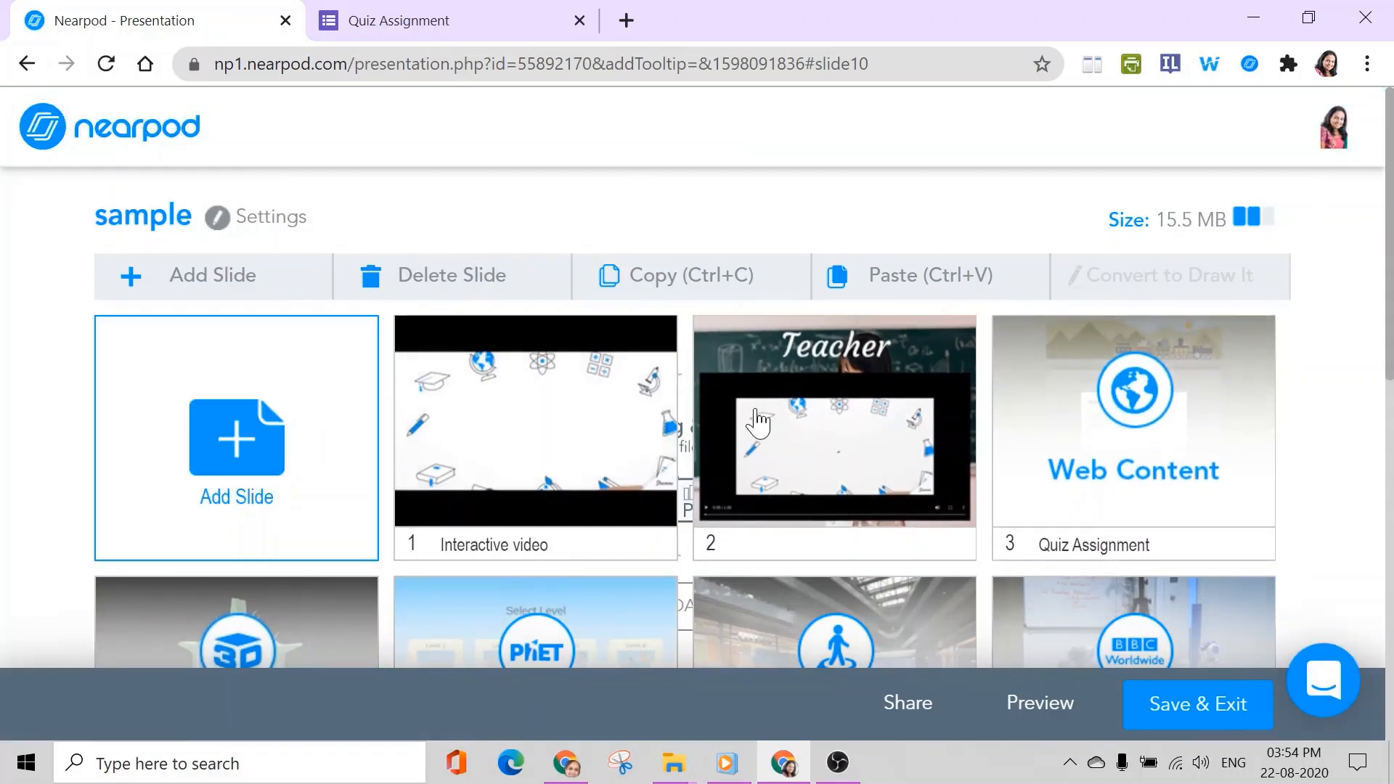
Step: Review the lesson's slide list through the newly added PDF Viewer and Audio slides
{"action": "scroll", "coordinate": [1064, 443], "scroll_direction": "down", "scroll_amount": 1}
{"action": "scroll", "coordinate": [1060, 441], "scroll_direction": "down", "scroll_amount": 6}
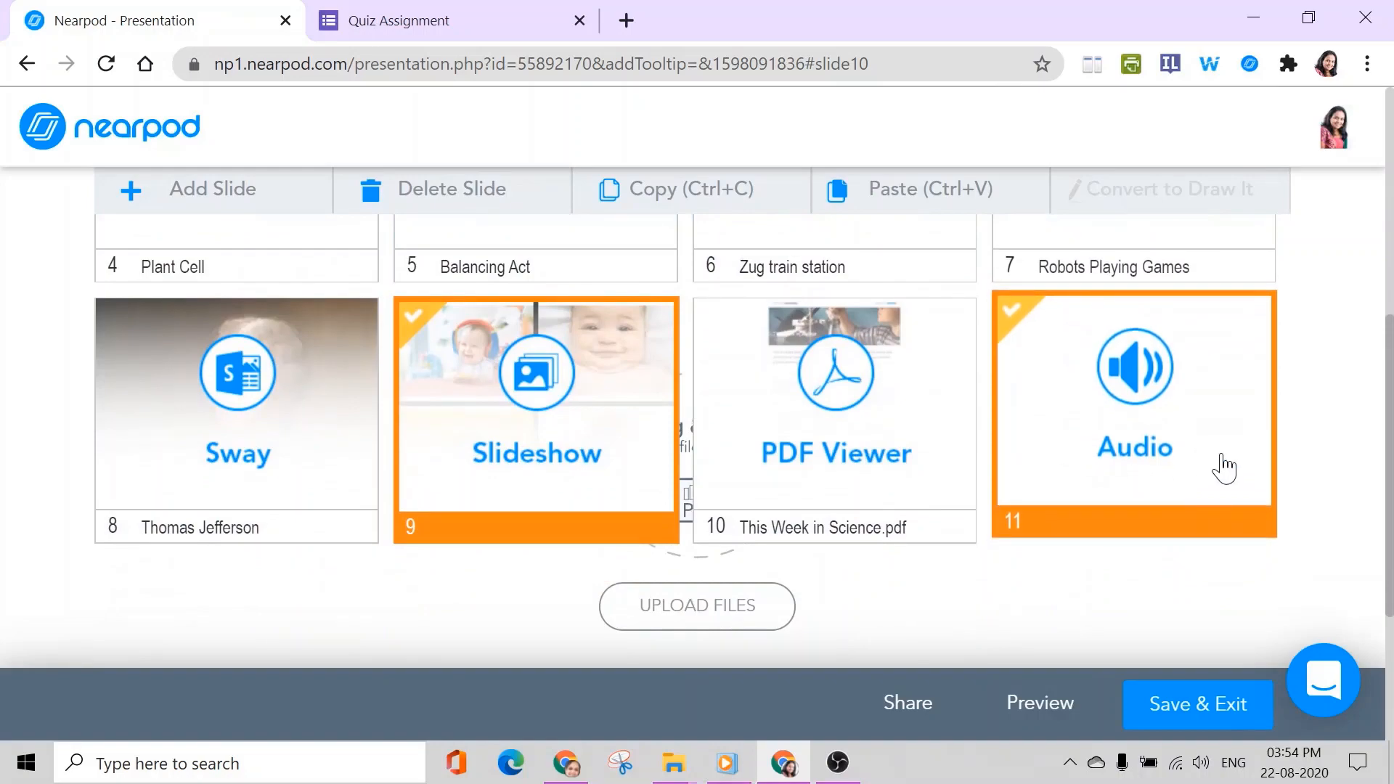
{"action": "scroll", "coordinate": [1227, 472], "scroll_direction": "up", "scroll_amount": 6}
{"action": "scroll", "coordinate": [1226, 472], "scroll_direction": "down", "scroll_amount": 6}
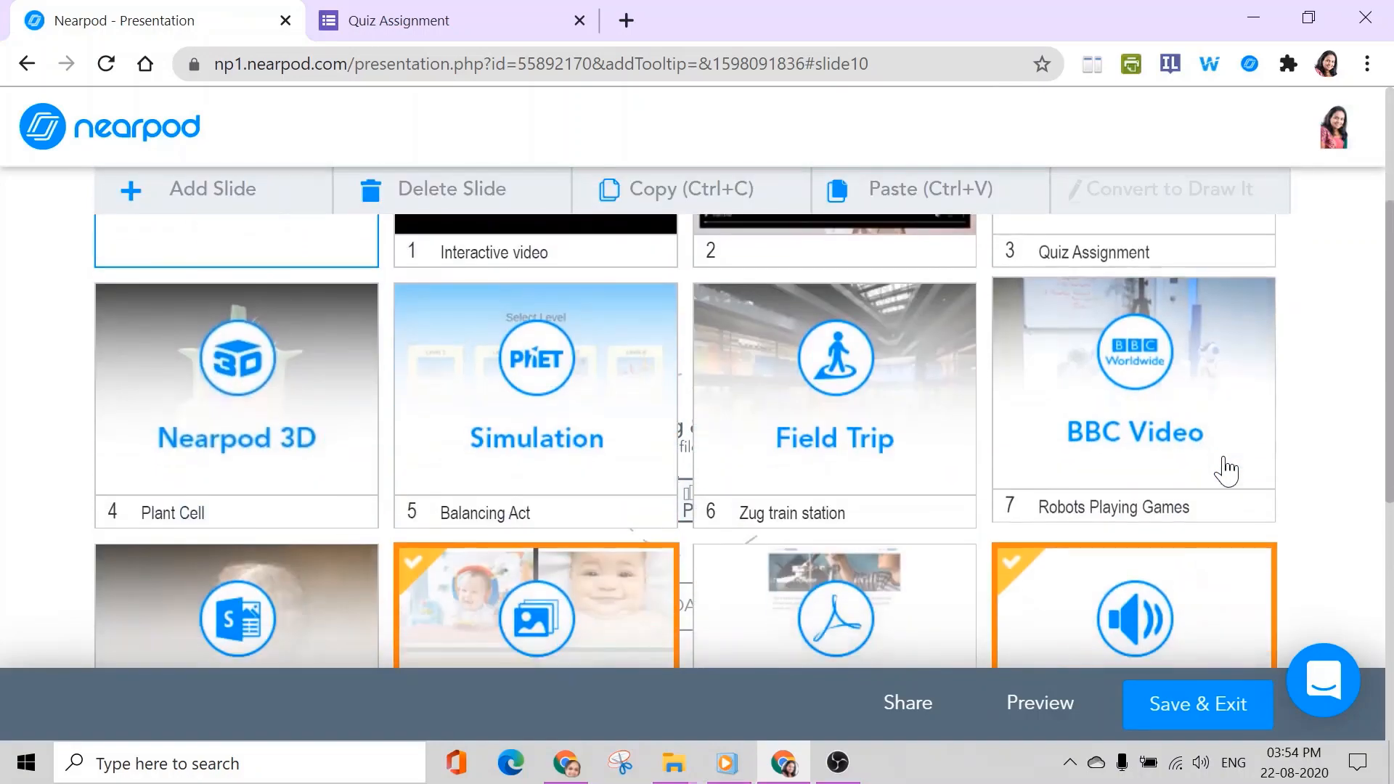